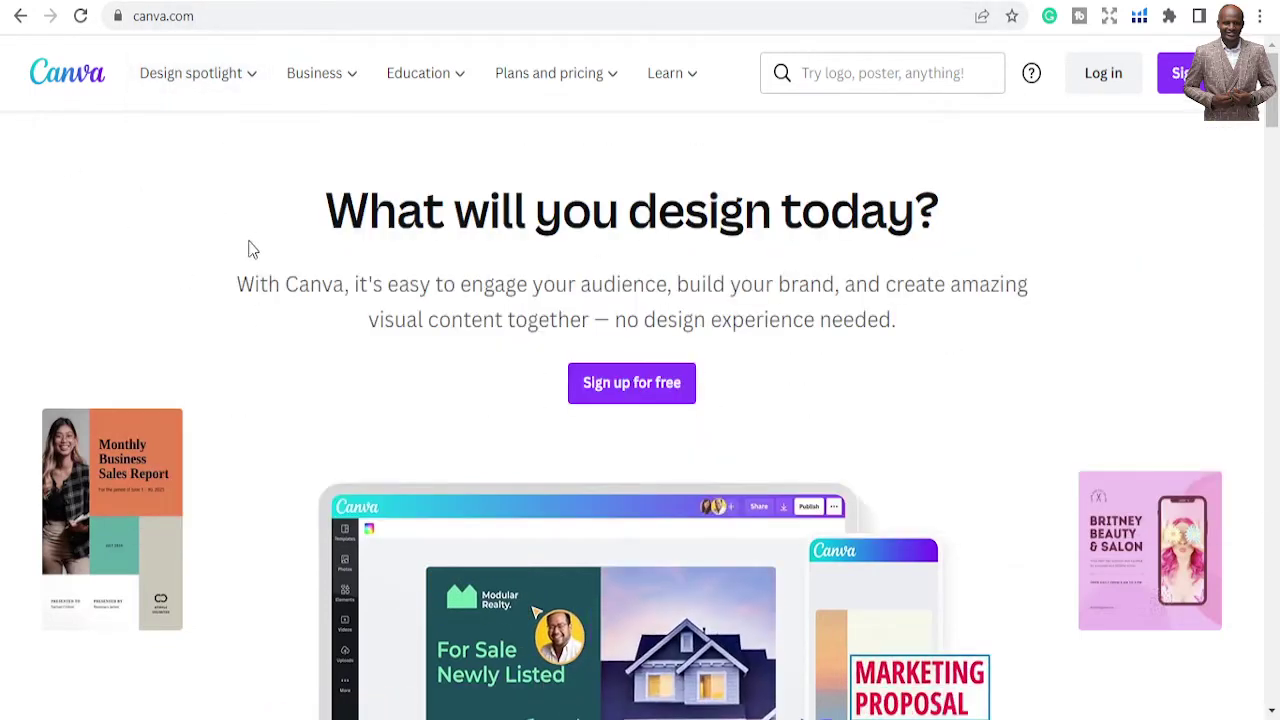
Log in to Canva using the Facebook option in the sign-in dialog
{"action": "scroll", "coordinate": [663, 346], "scroll_direction": "down", "scroll_amount": 3}
{"action": "scroll", "coordinate": [650, 380], "scroll_direction": "down", "scroll_amount": 9}
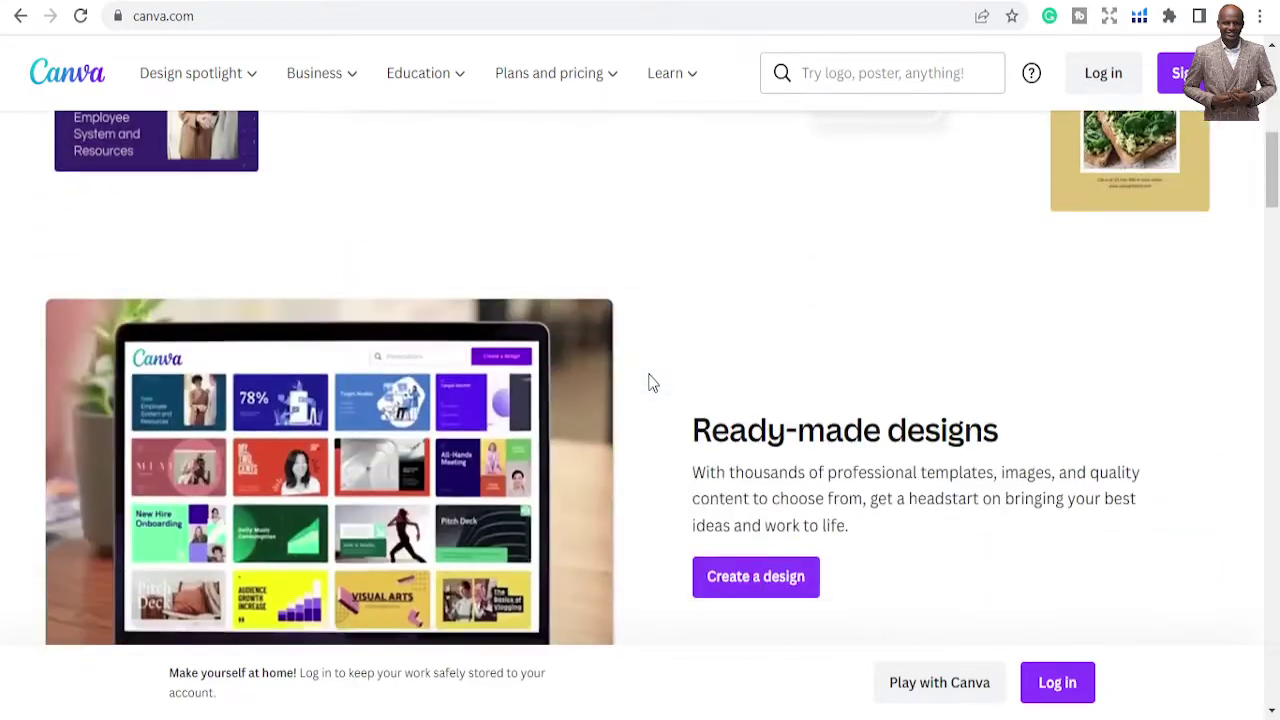
{"action": "scroll", "coordinate": [650, 380], "scroll_direction": "down", "scroll_amount": 4}
{"action": "scroll", "coordinate": [650, 380], "scroll_direction": "up", "scroll_amount": 12}
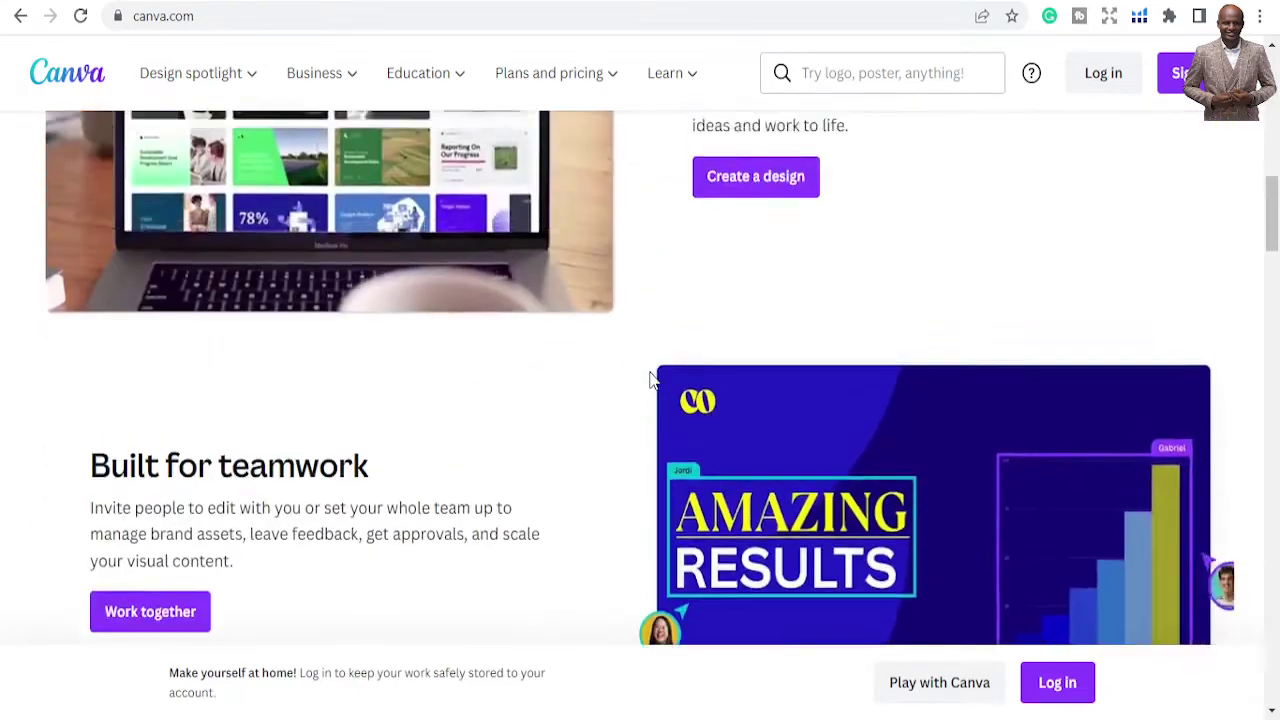
{"action": "scroll", "coordinate": [650, 380], "scroll_direction": "up", "scroll_amount": 1}
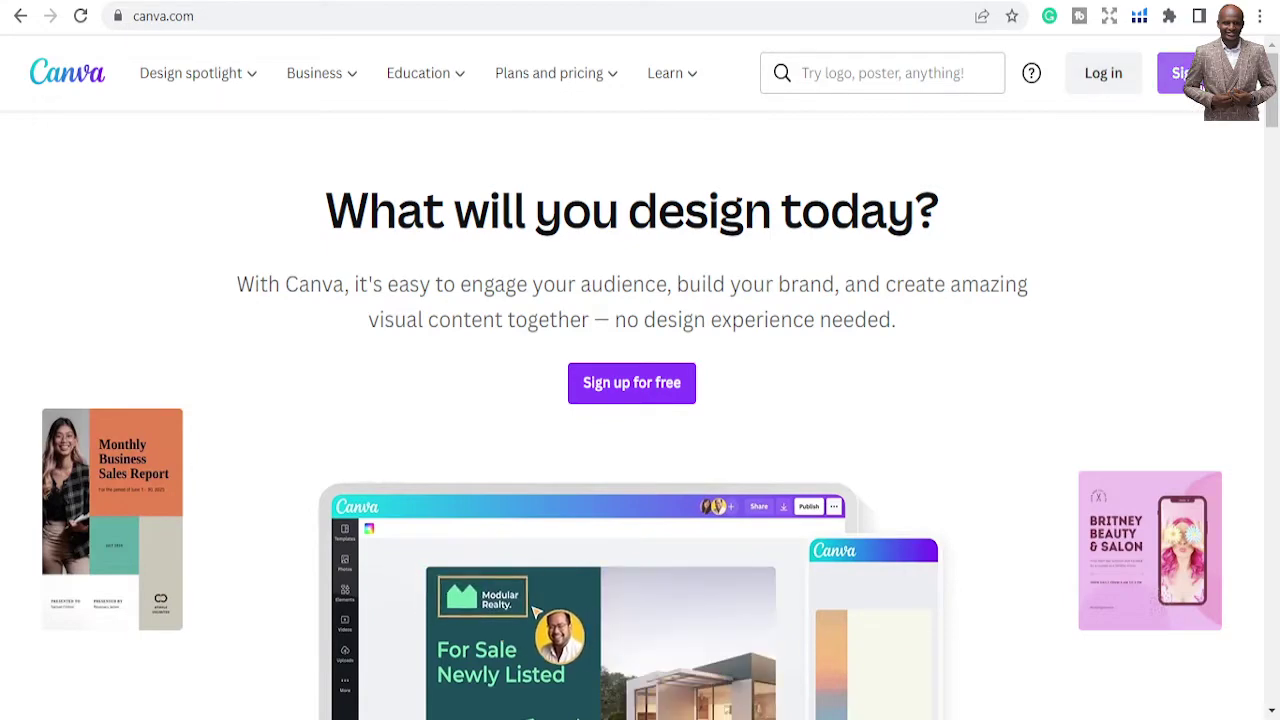
{"action": "left_click", "coordinate": [1097, 73]}
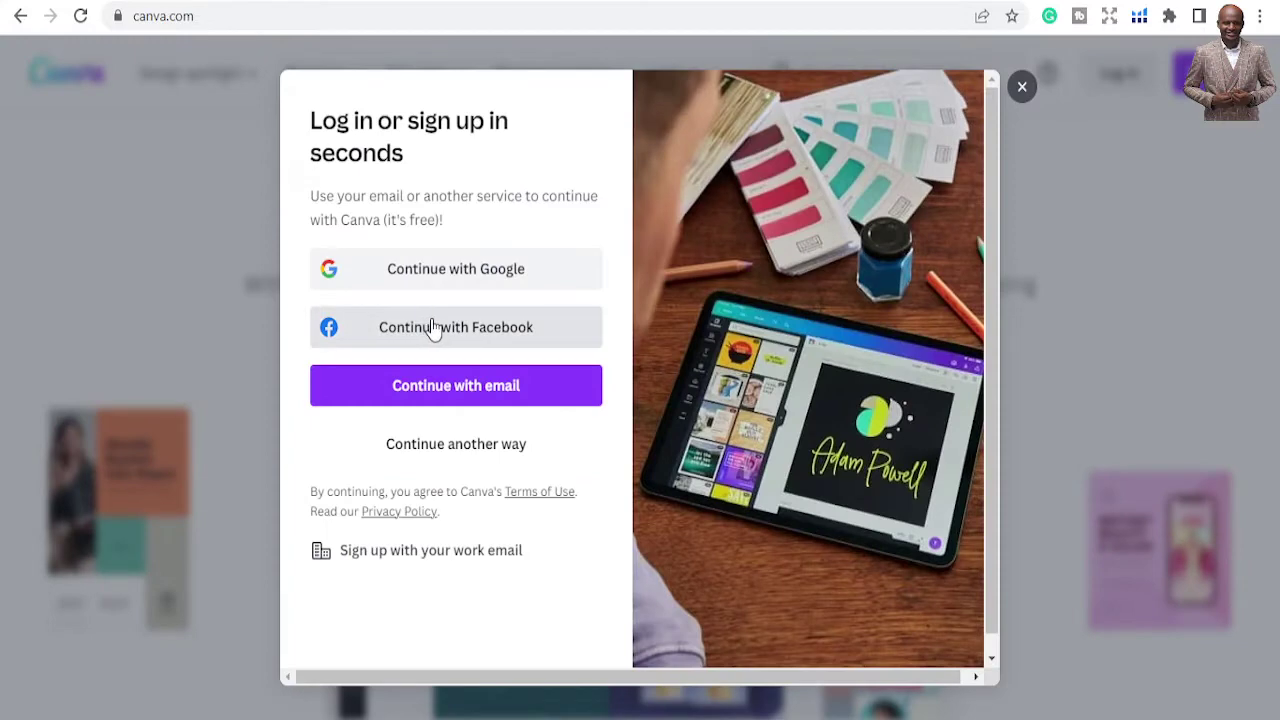
{"action": "left_click", "coordinate": [433, 329]}
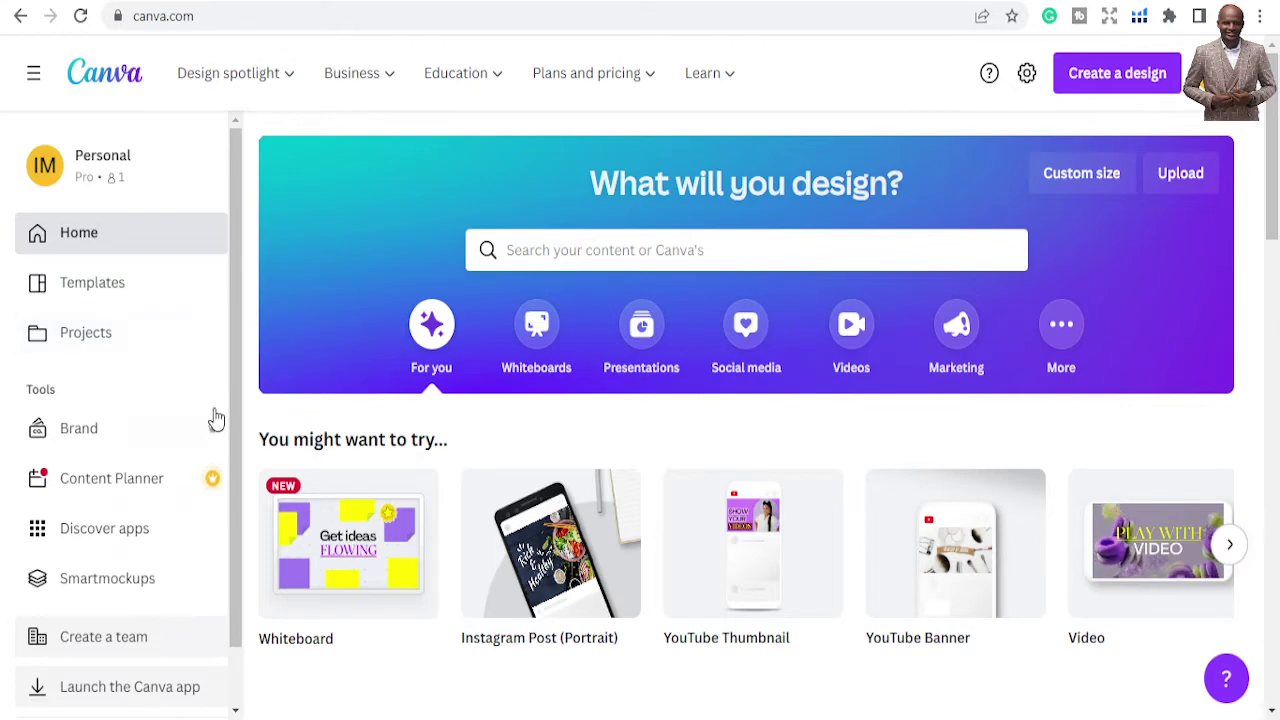
{"action": "scroll", "coordinate": [222, 430], "scroll_direction": "down", "scroll_amount": 1}
{"action": "scroll", "coordinate": [224, 432], "scroll_direction": "down", "scroll_amount": 2}
{"action": "scroll", "coordinate": [409, 423], "scroll_direction": "up", "scroll_amount": 2}
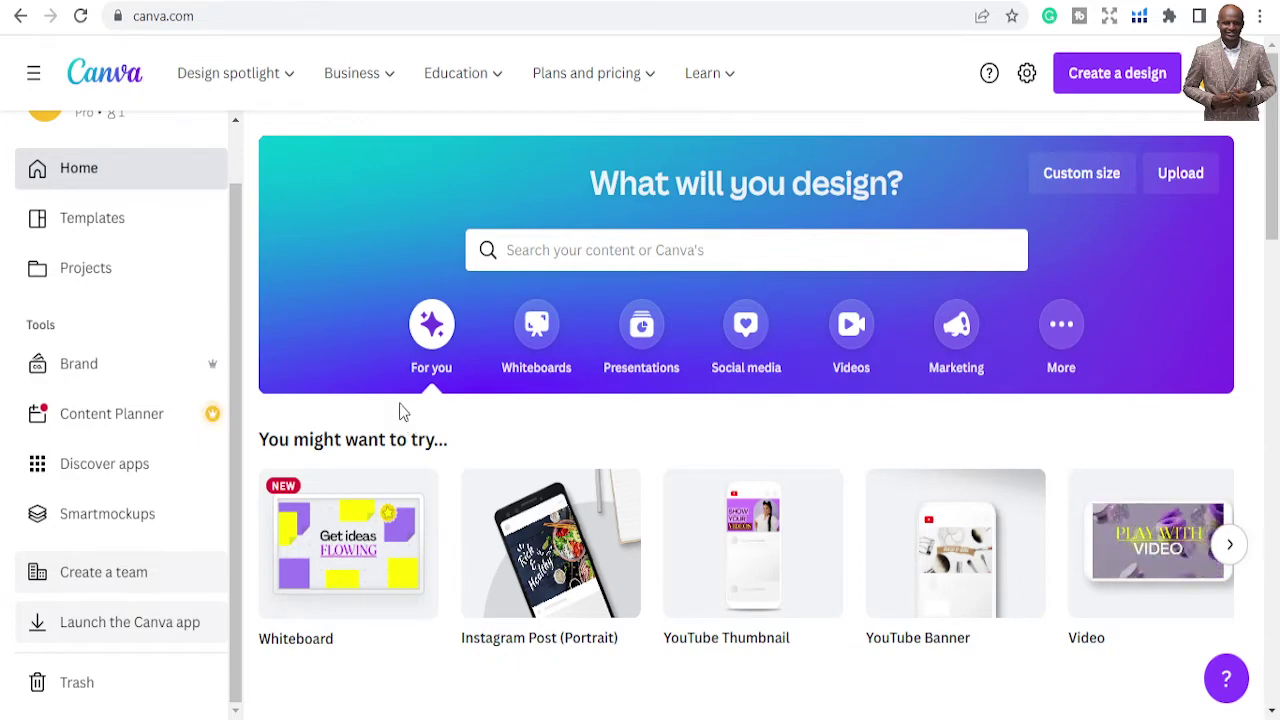
{"action": "scroll", "coordinate": [166, 323], "scroll_direction": "down", "scroll_amount": 1}
{"action": "scroll", "coordinate": [166, 326], "scroll_direction": "up", "scroll_amount": 1}
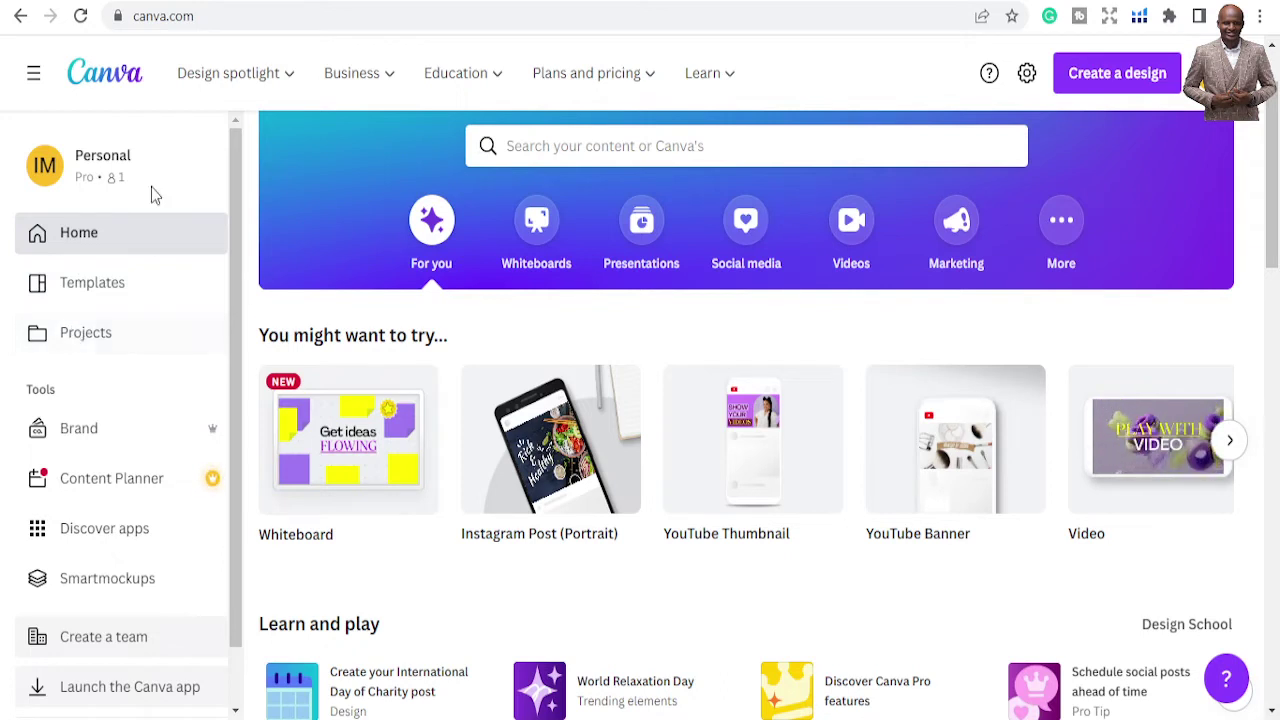
{"action": "scroll", "coordinate": [57, 531], "scroll_direction": "down", "scroll_amount": 1}
{"action": "scroll", "coordinate": [60, 537], "scroll_direction": "up", "scroll_amount": 1}
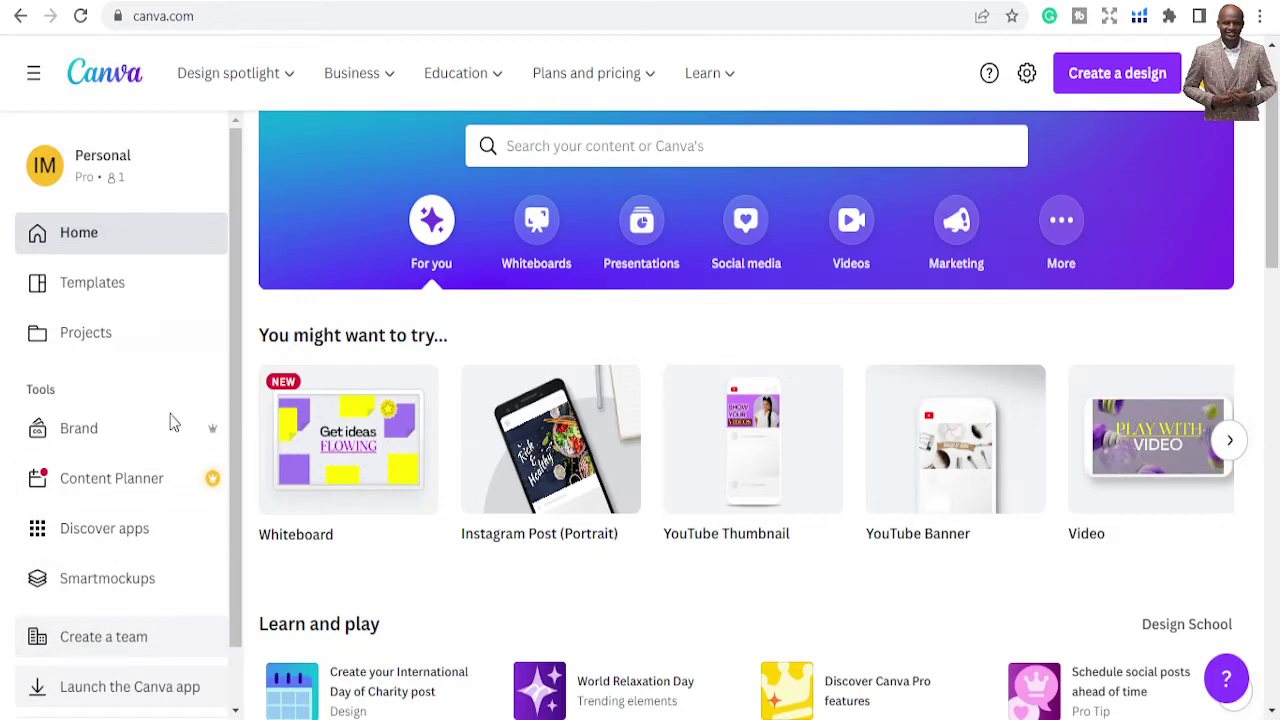
{"action": "scroll", "coordinate": [480, 491], "scroll_direction": "down", "scroll_amount": 1}
{"action": "scroll", "coordinate": [474, 483], "scroll_direction": "up", "scroll_amount": 1}
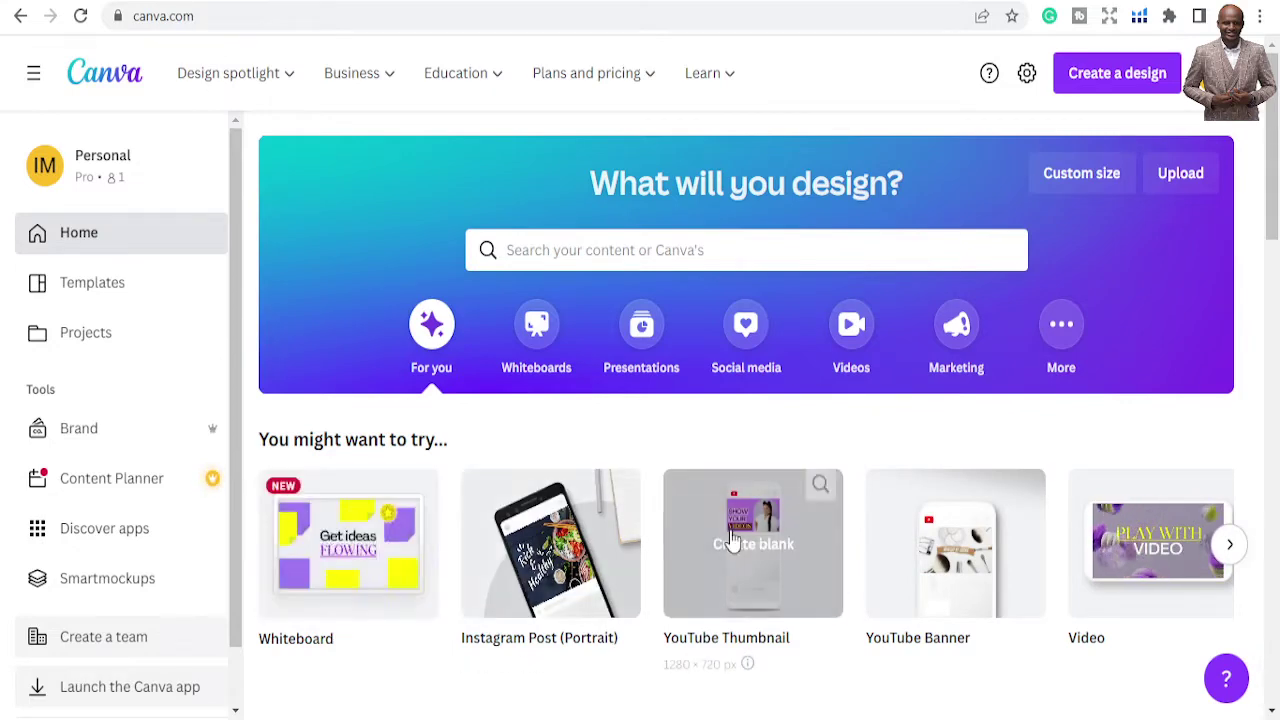
{"action": "scroll", "coordinate": [728, 543], "scroll_direction": "down", "scroll_amount": 2}
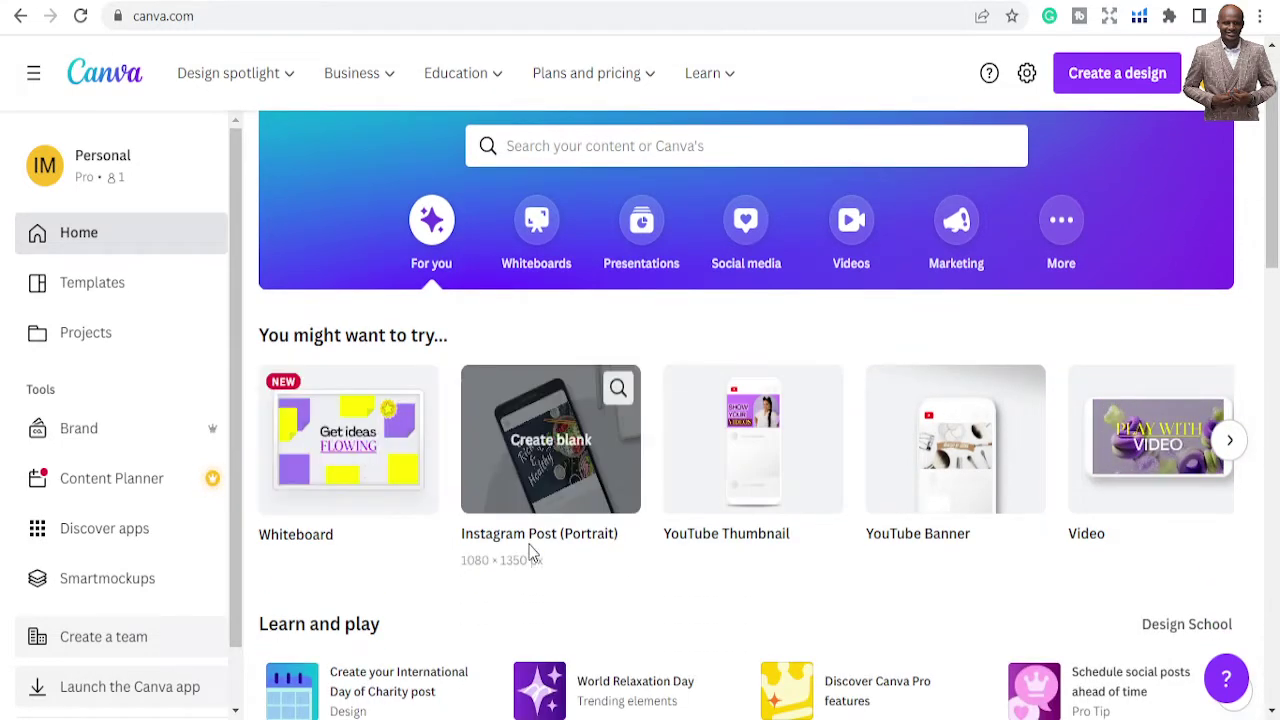
{"action": "scroll", "coordinate": [955, 540], "scroll_direction": "down", "scroll_amount": 2}
{"action": "scroll", "coordinate": [955, 345], "scroll_direction": "up", "scroll_amount": 1}
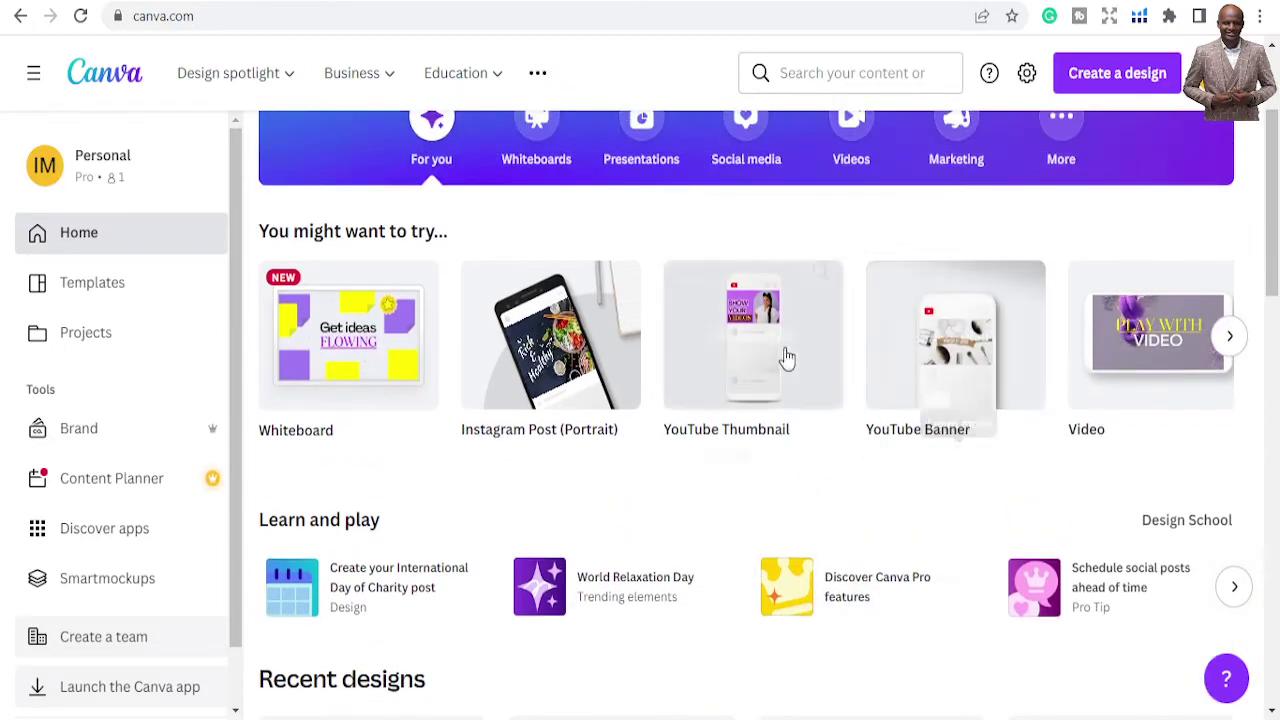
{"action": "scroll", "coordinate": [870, 412], "scroll_direction": "up", "scroll_amount": 2}
{"action": "scroll", "coordinate": [830, 415], "scroll_direction": "down", "scroll_amount": 3}
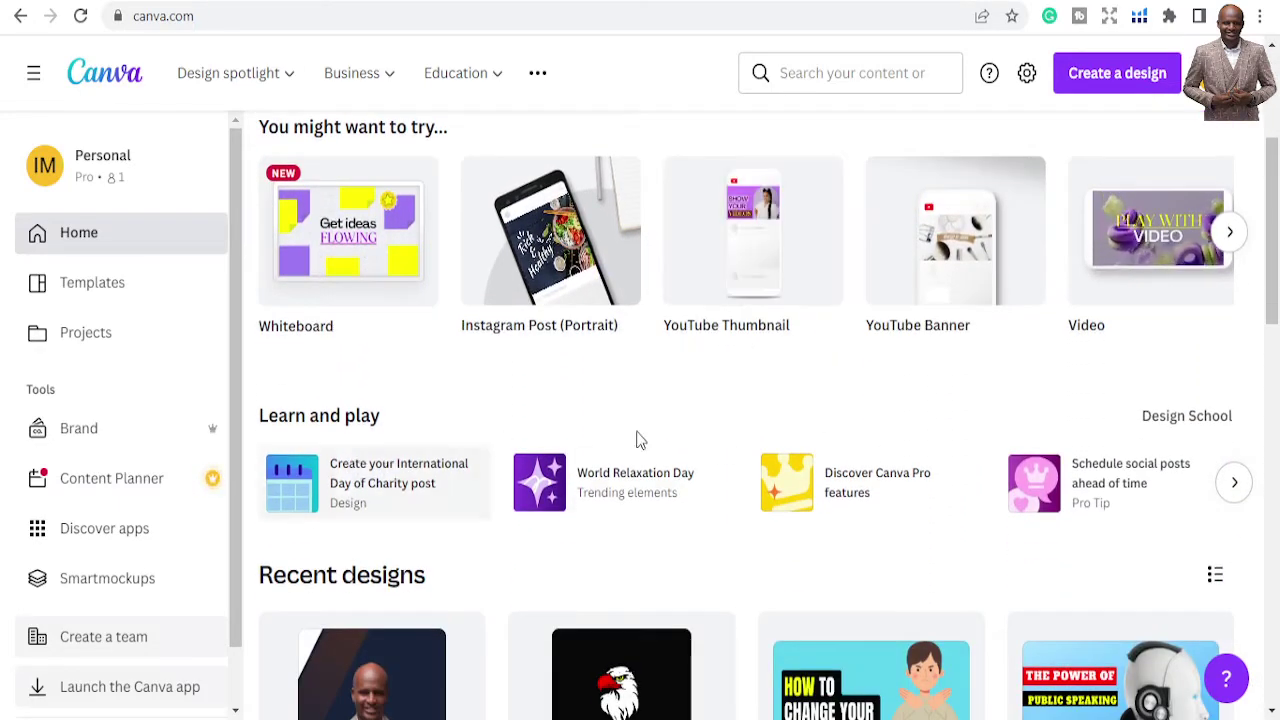
{"action": "scroll", "coordinate": [680, 457], "scroll_direction": "down", "scroll_amount": 1}
{"action": "scroll", "coordinate": [678, 390], "scroll_direction": "down", "scroll_amount": 3}
{"action": "scroll", "coordinate": [560, 385], "scroll_direction": "up", "scroll_amount": 2}
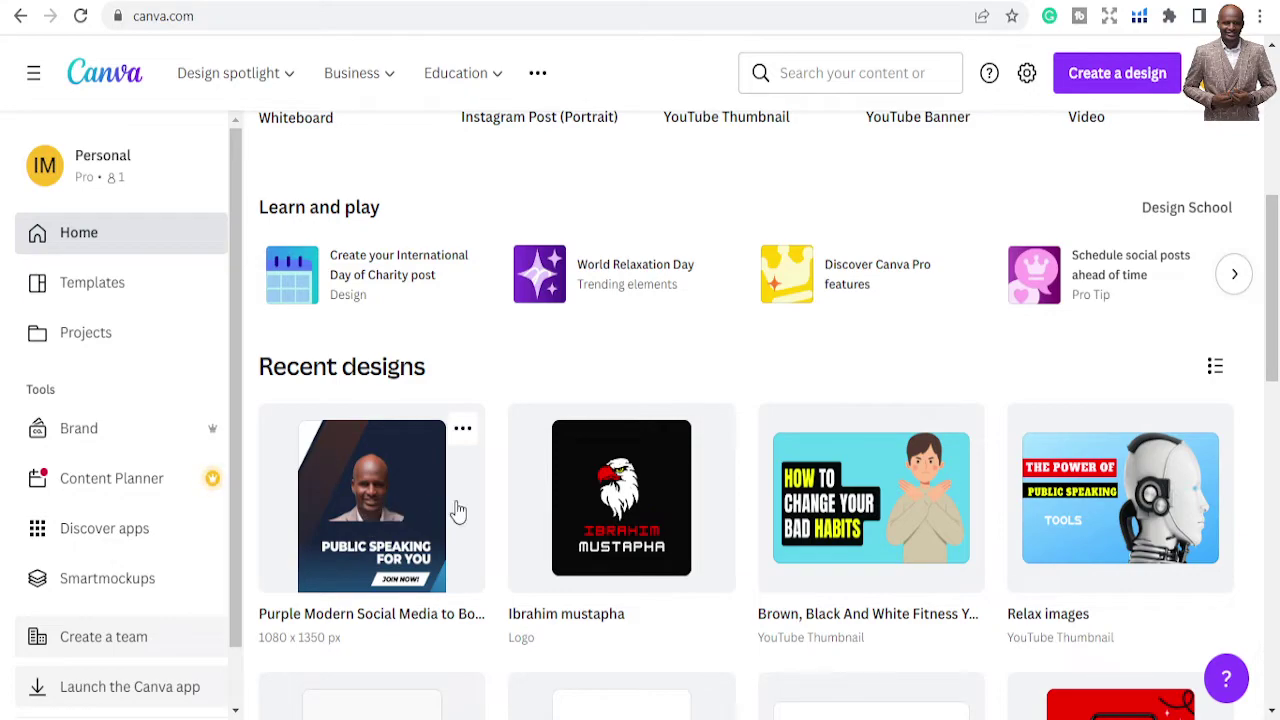
{"action": "scroll", "coordinate": [1005, 505], "scroll_direction": "down", "scroll_amount": 5}
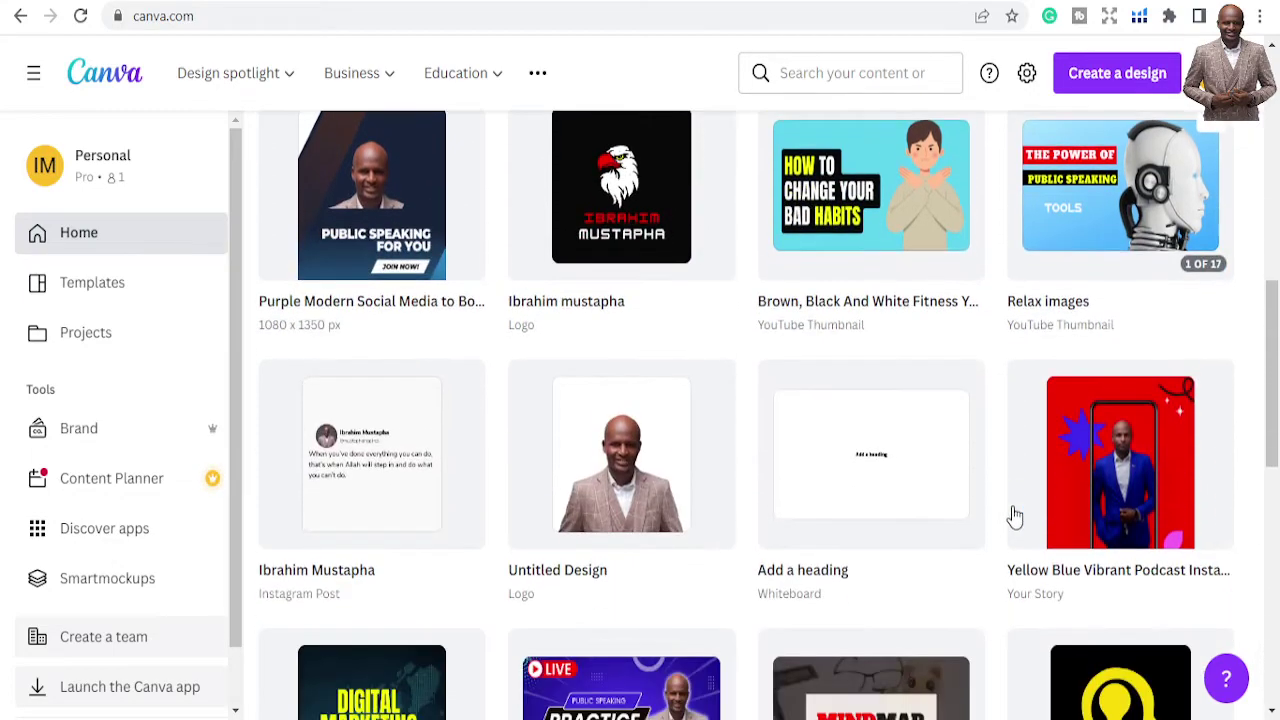
{"action": "scroll", "coordinate": [999, 490], "scroll_direction": "down", "scroll_amount": 8}
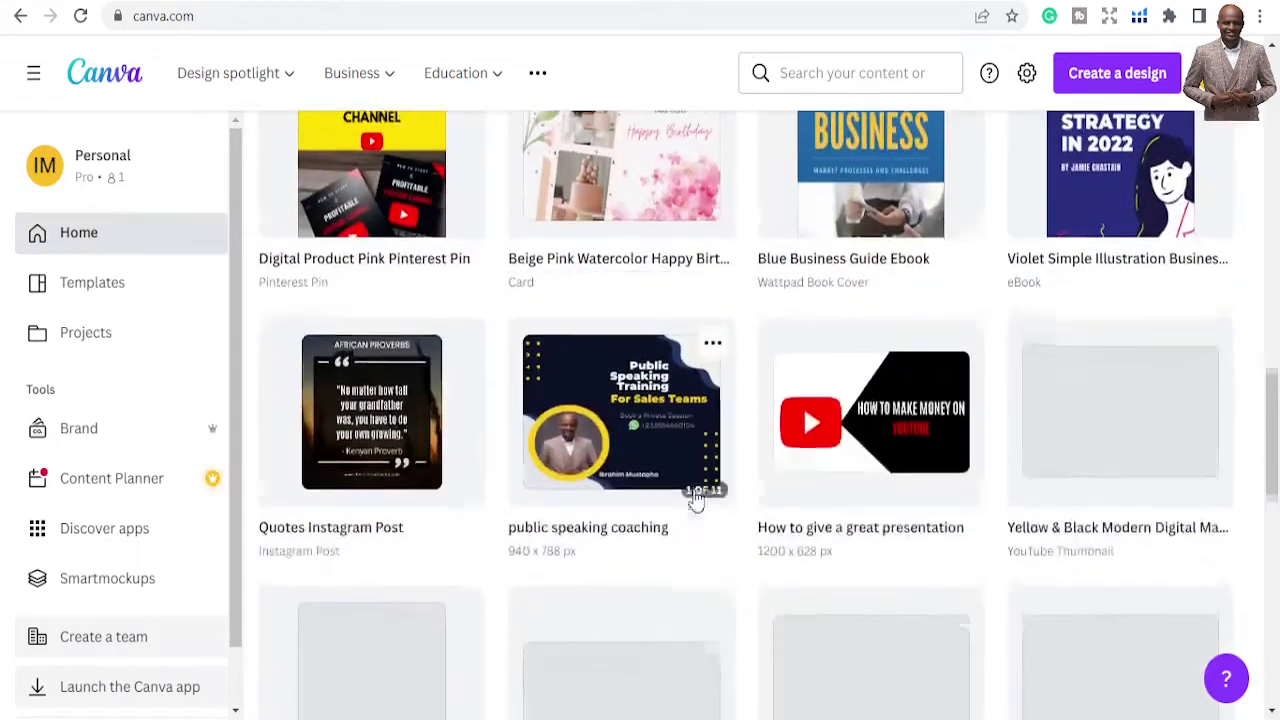
{"action": "scroll", "coordinate": [695, 500], "scroll_direction": "down", "scroll_amount": 13}
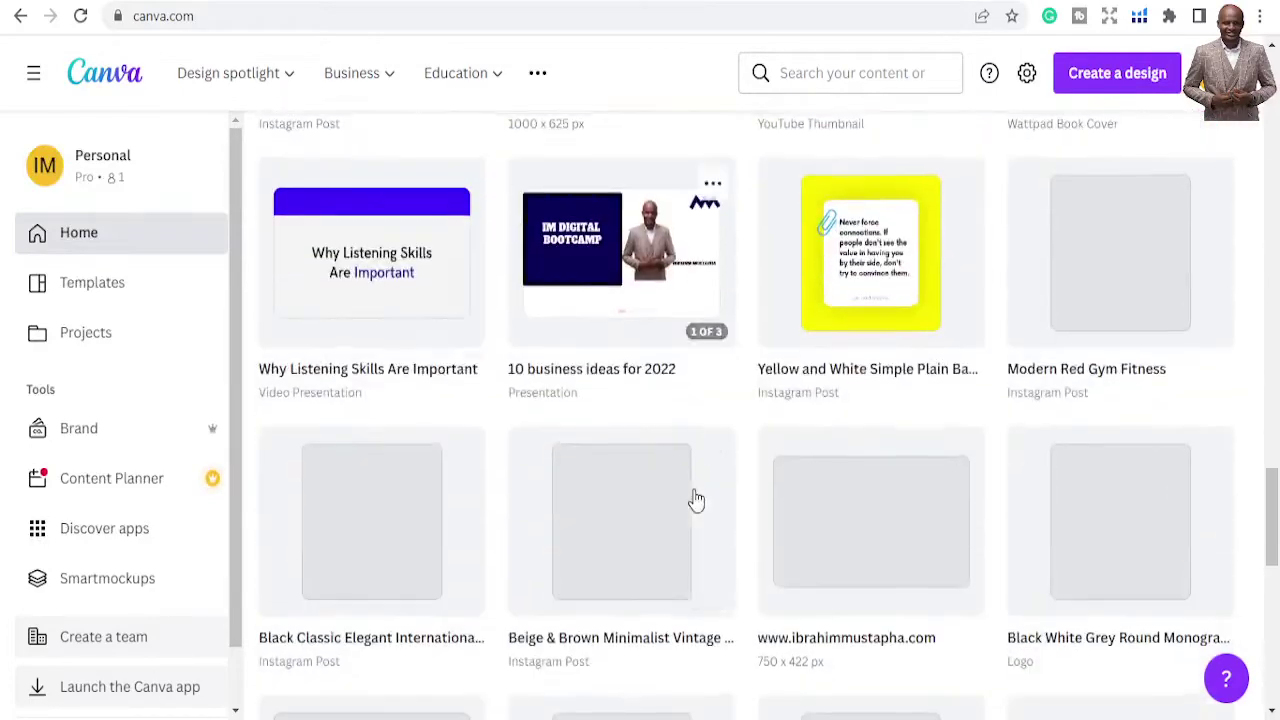
{"action": "scroll", "coordinate": [695, 500], "scroll_direction": "down", "scroll_amount": 3}
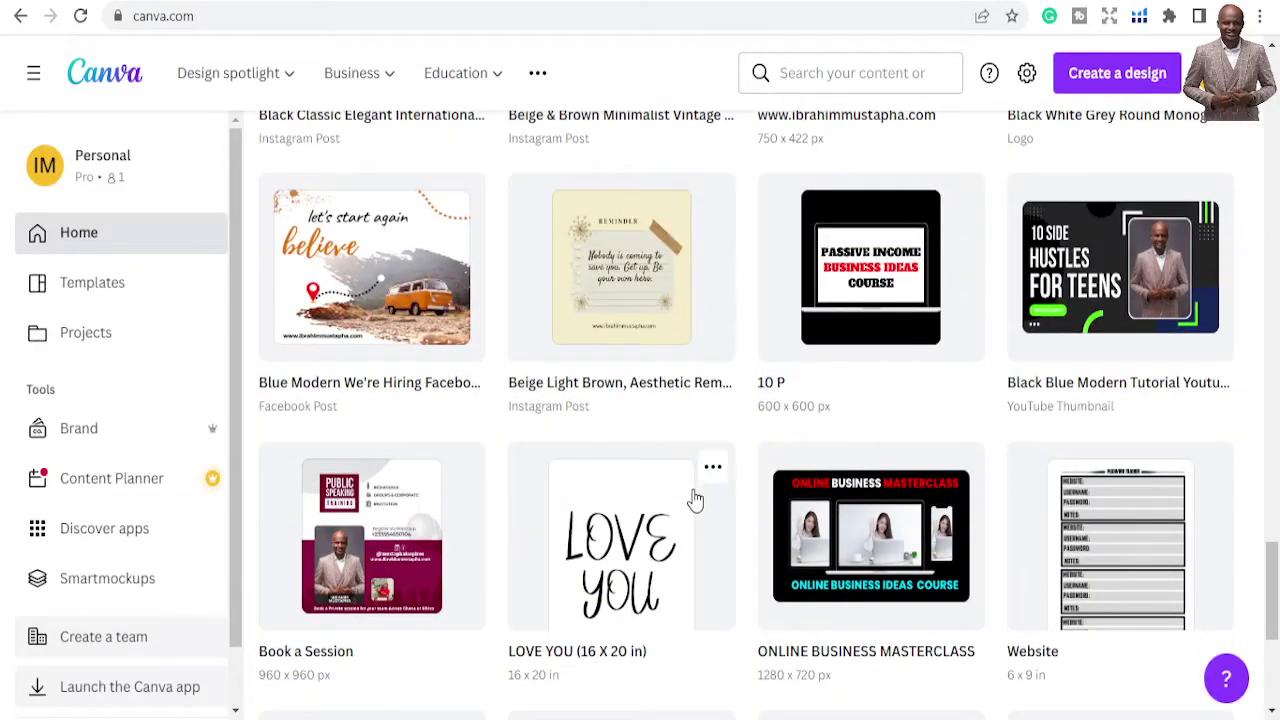
{"action": "scroll", "coordinate": [736, 495], "scroll_direction": "down", "scroll_amount": 7}
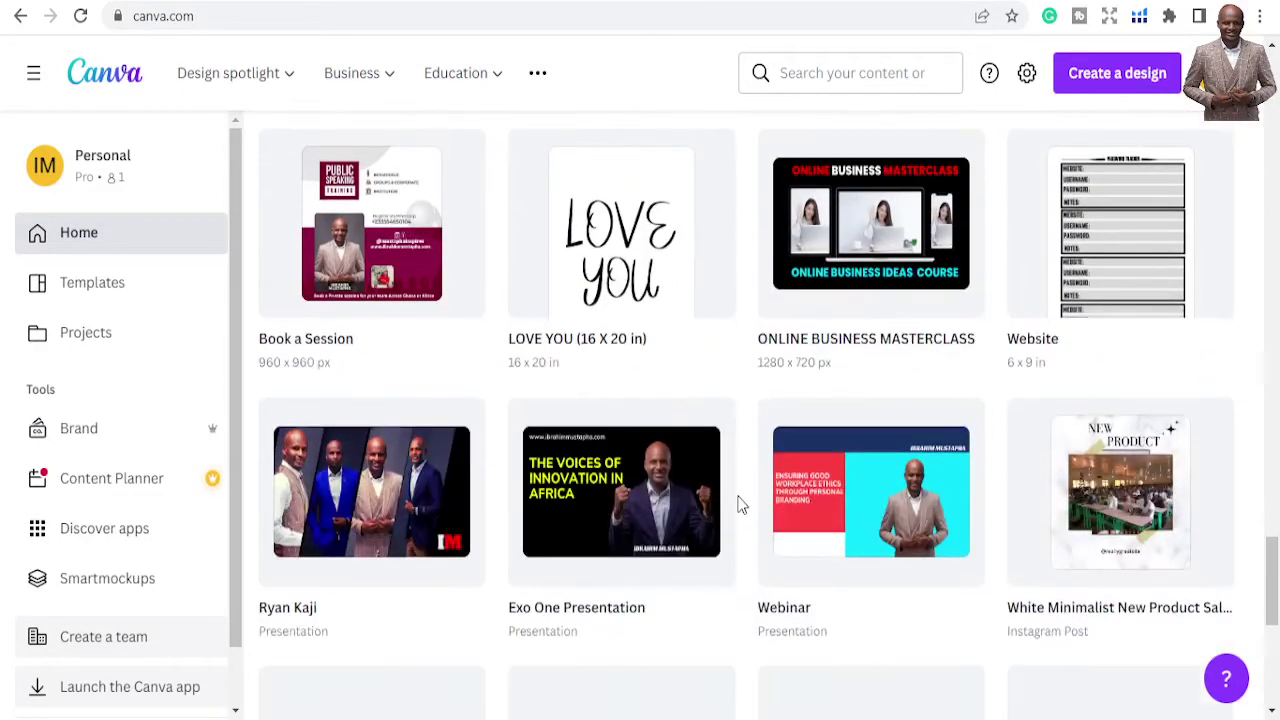
{"action": "scroll", "coordinate": [738, 499], "scroll_direction": "down", "scroll_amount": 2}
{"action": "scroll", "coordinate": [743, 490], "scroll_direction": "up", "scroll_amount": 15}
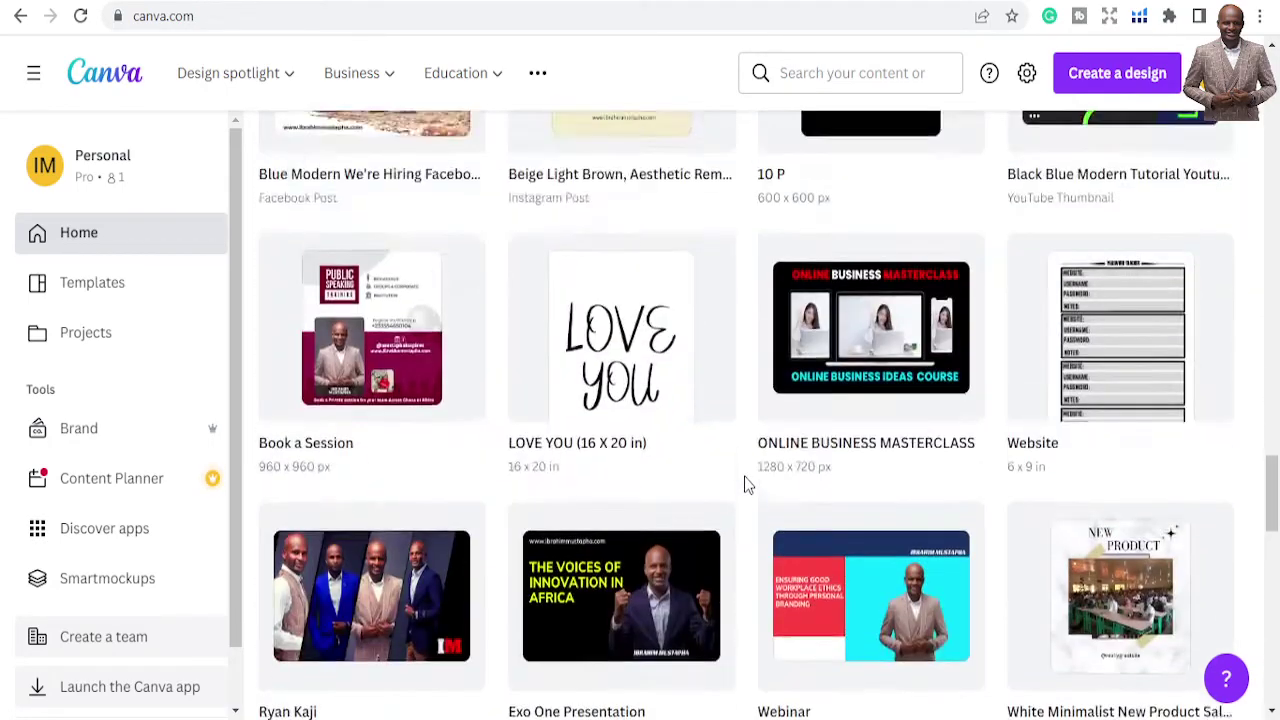
{"action": "scroll", "coordinate": [743, 470], "scroll_direction": "up", "scroll_amount": 20}
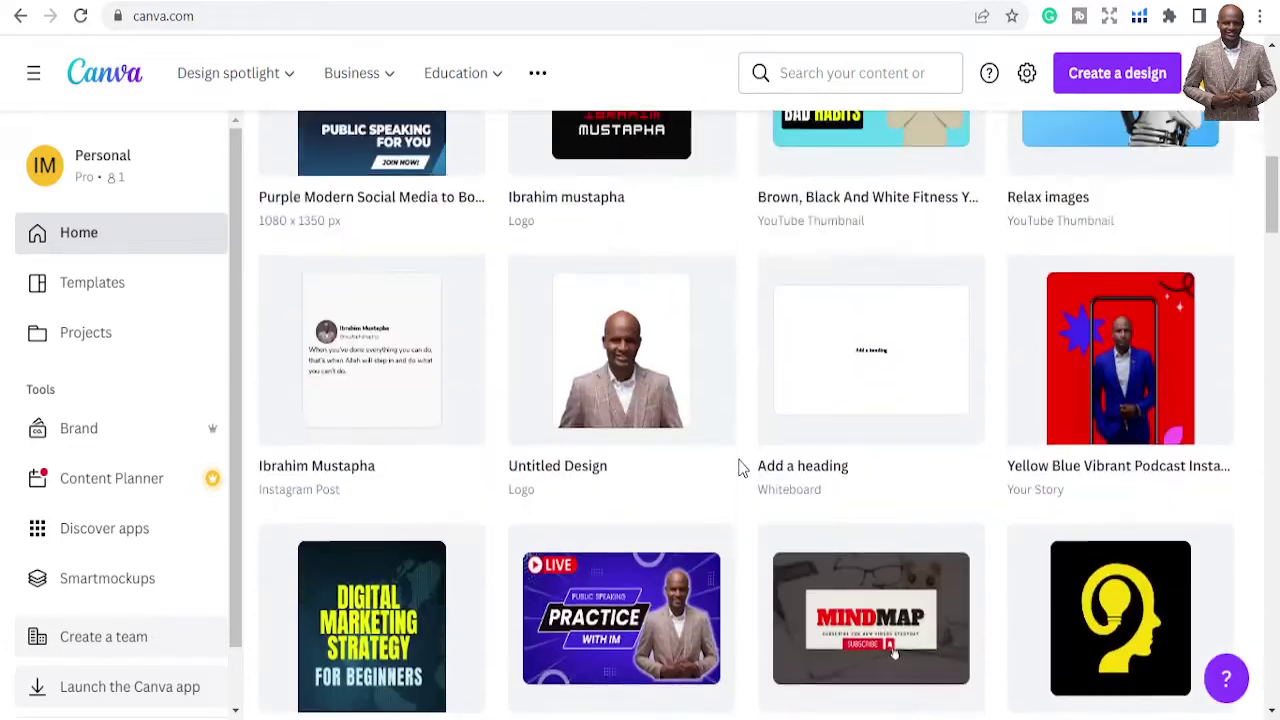
{"action": "scroll", "coordinate": [743, 467], "scroll_direction": "up", "scroll_amount": 3}
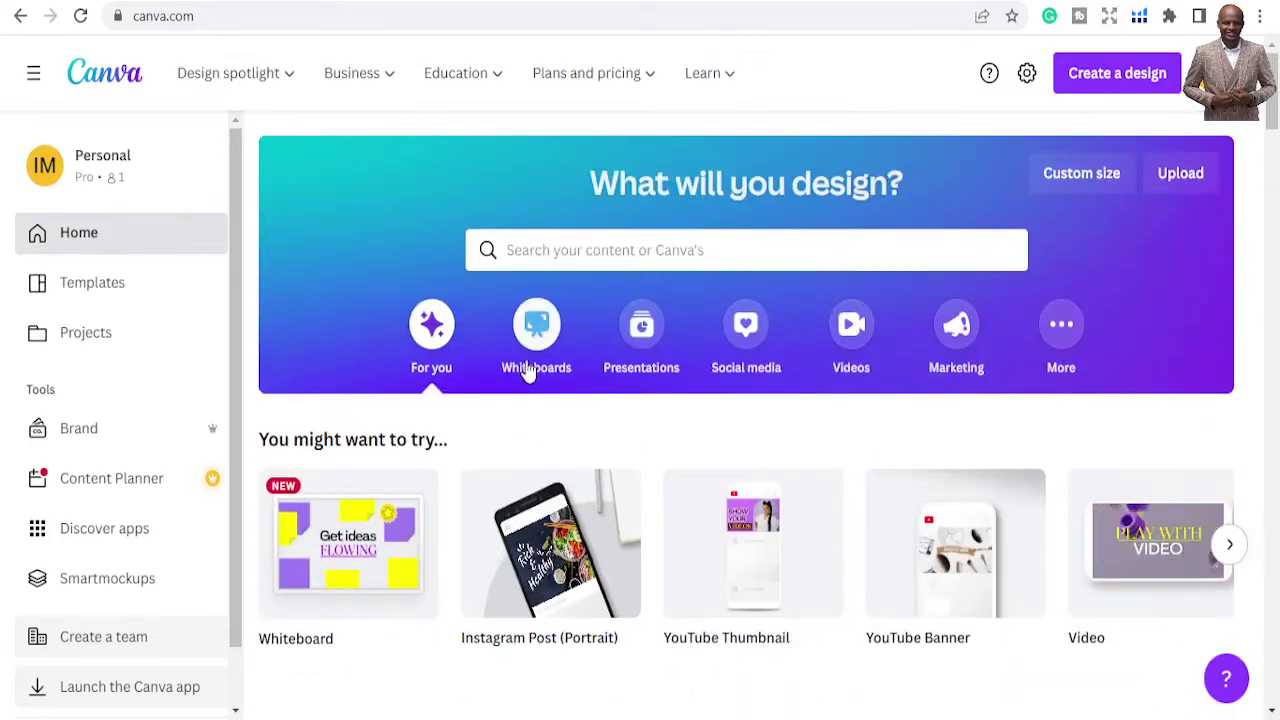
Open the Templates library and scroll the All templates page down to the Logos row
{"action": "left_click", "coordinate": [88, 284]}
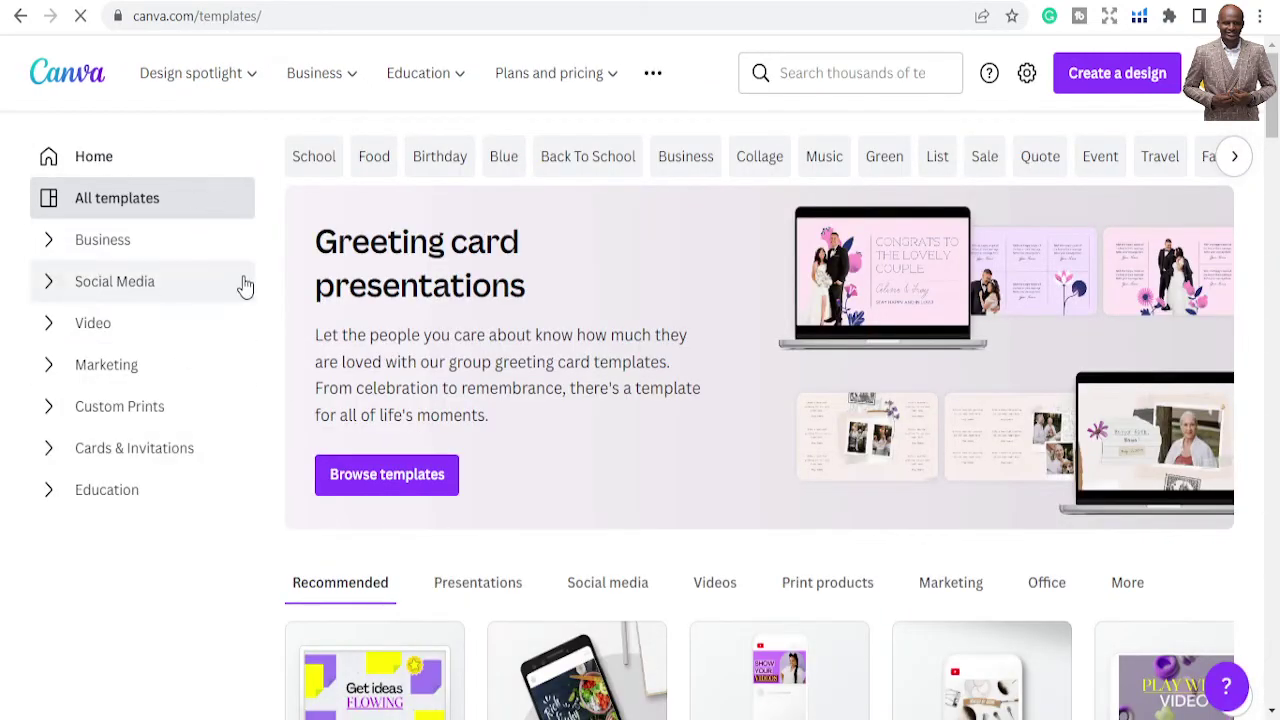
{"action": "scroll", "coordinate": [247, 310], "scroll_direction": "down", "scroll_amount": 1}
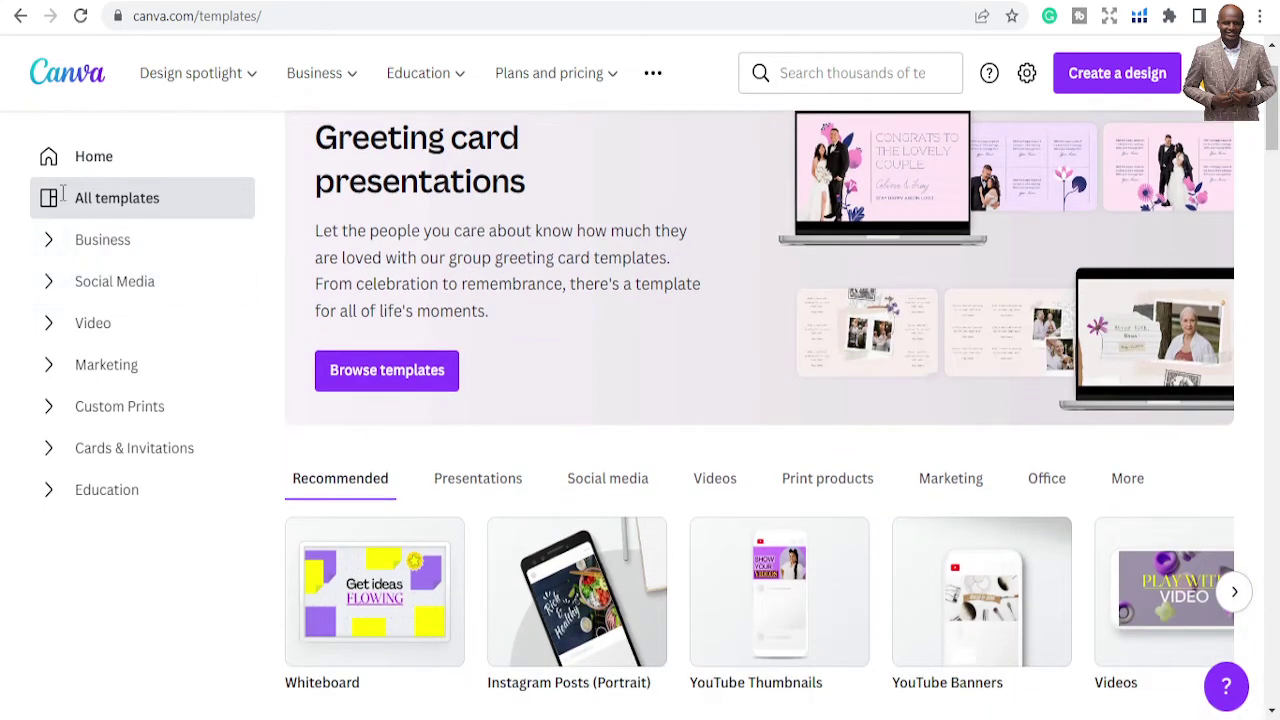
{"action": "scroll", "coordinate": [517, 293], "scroll_direction": "down", "scroll_amount": 3}
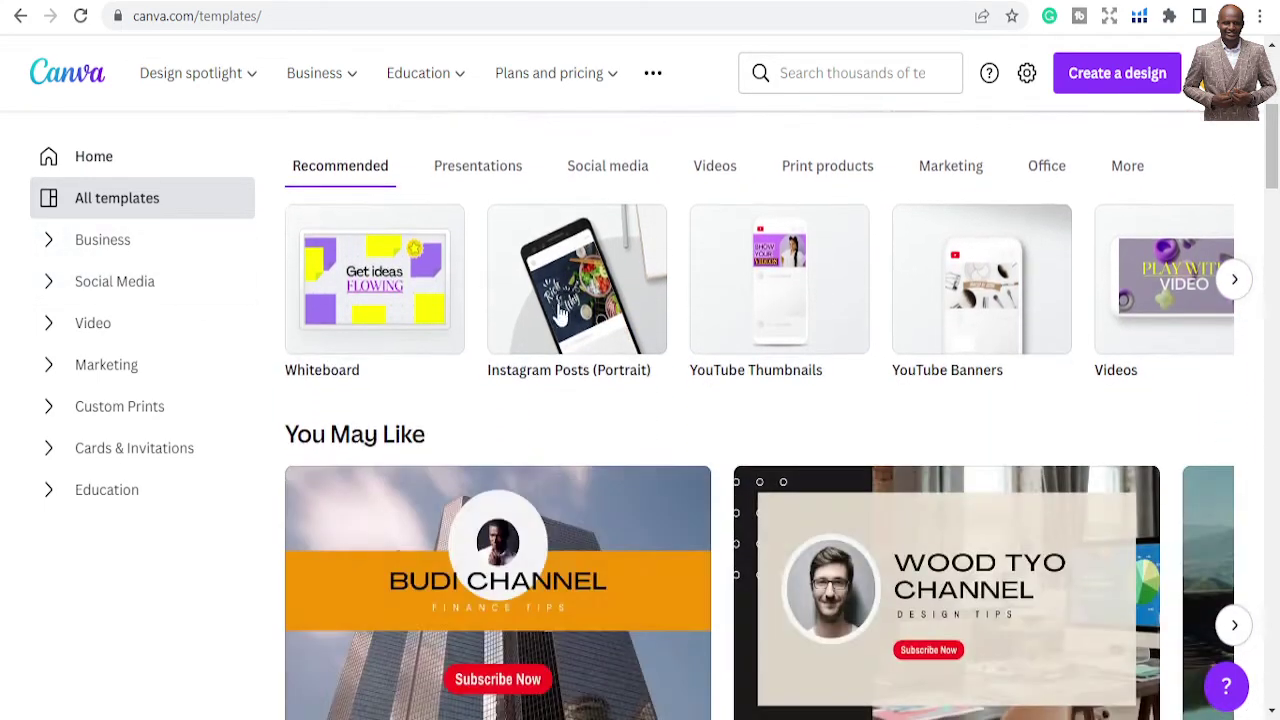
{"action": "scroll", "coordinate": [648, 338], "scroll_direction": "down", "scroll_amount": 6}
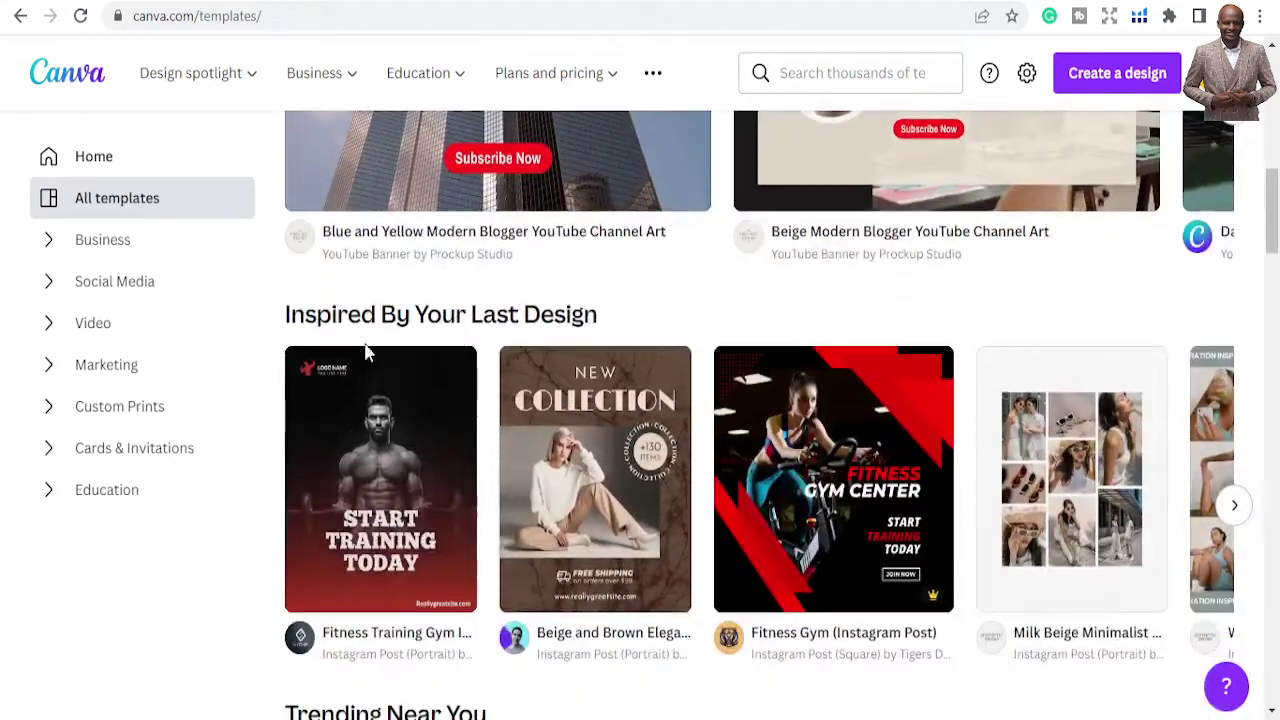
{"action": "scroll", "coordinate": [722, 330], "scroll_direction": "down", "scroll_amount": 5}
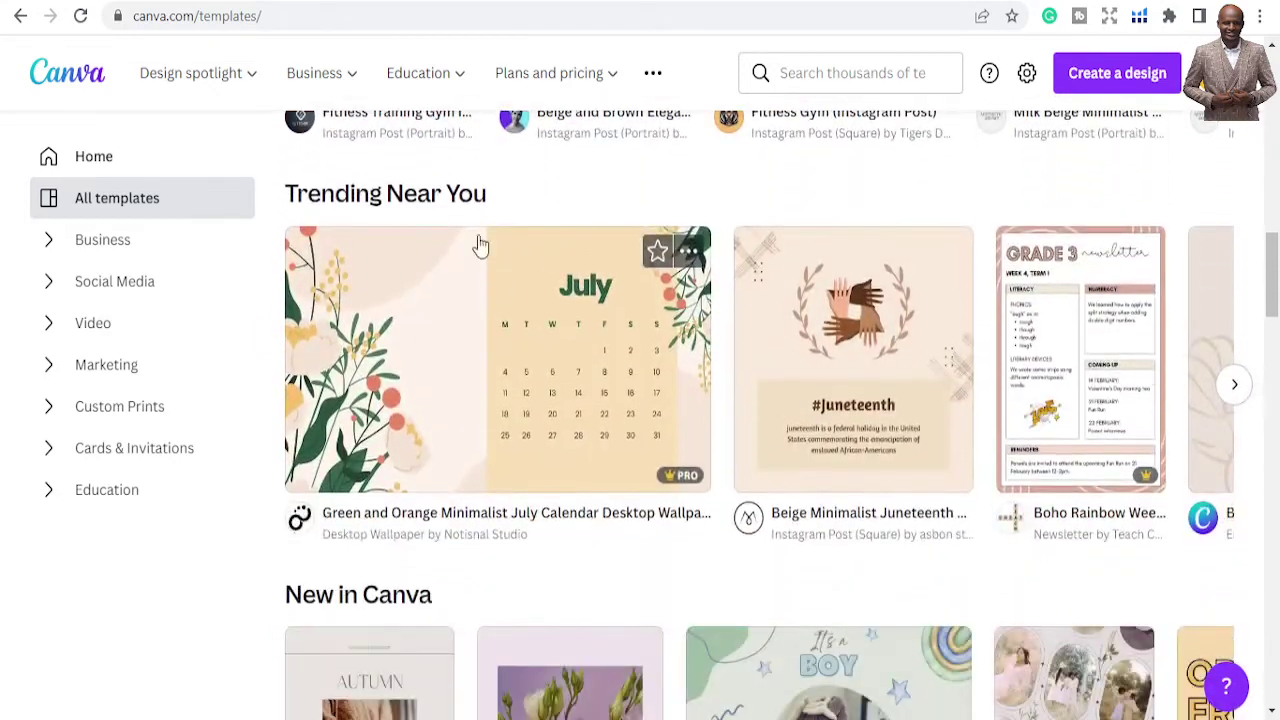
{"action": "scroll", "coordinate": [590, 222], "scroll_direction": "down", "scroll_amount": 7}
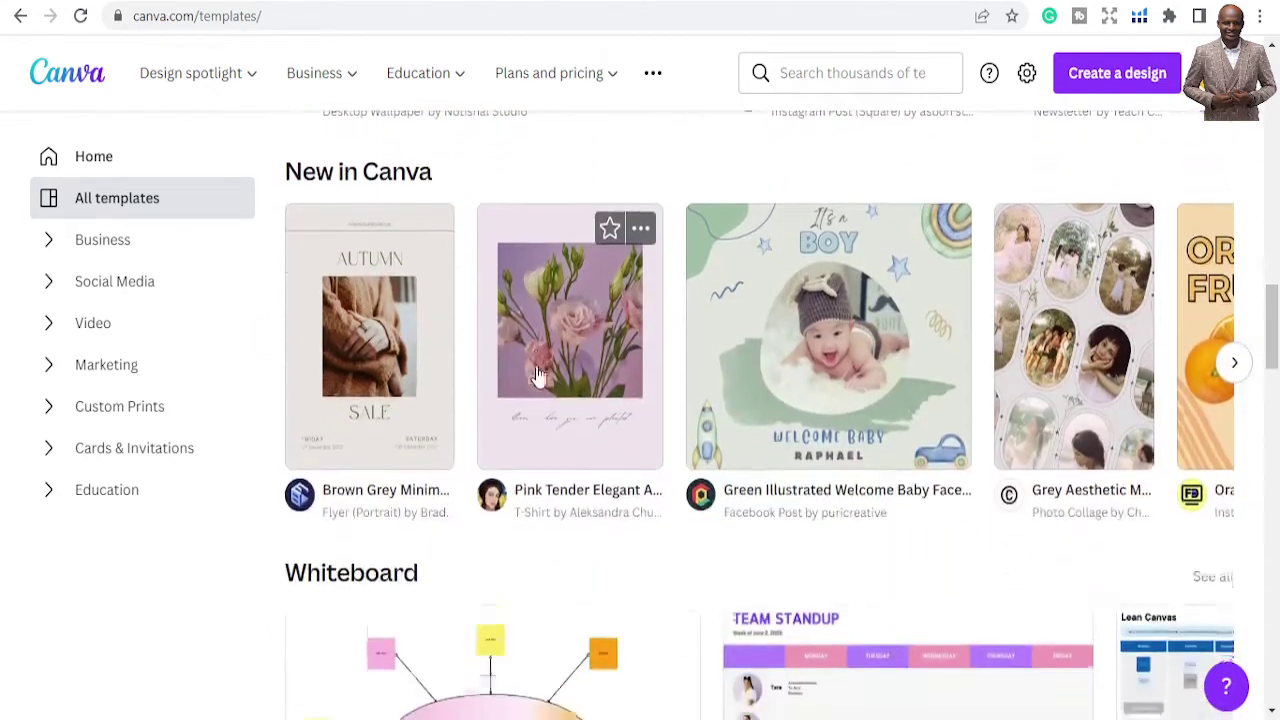
{"action": "scroll", "coordinate": [640, 410], "scroll_direction": "down", "scroll_amount": 3}
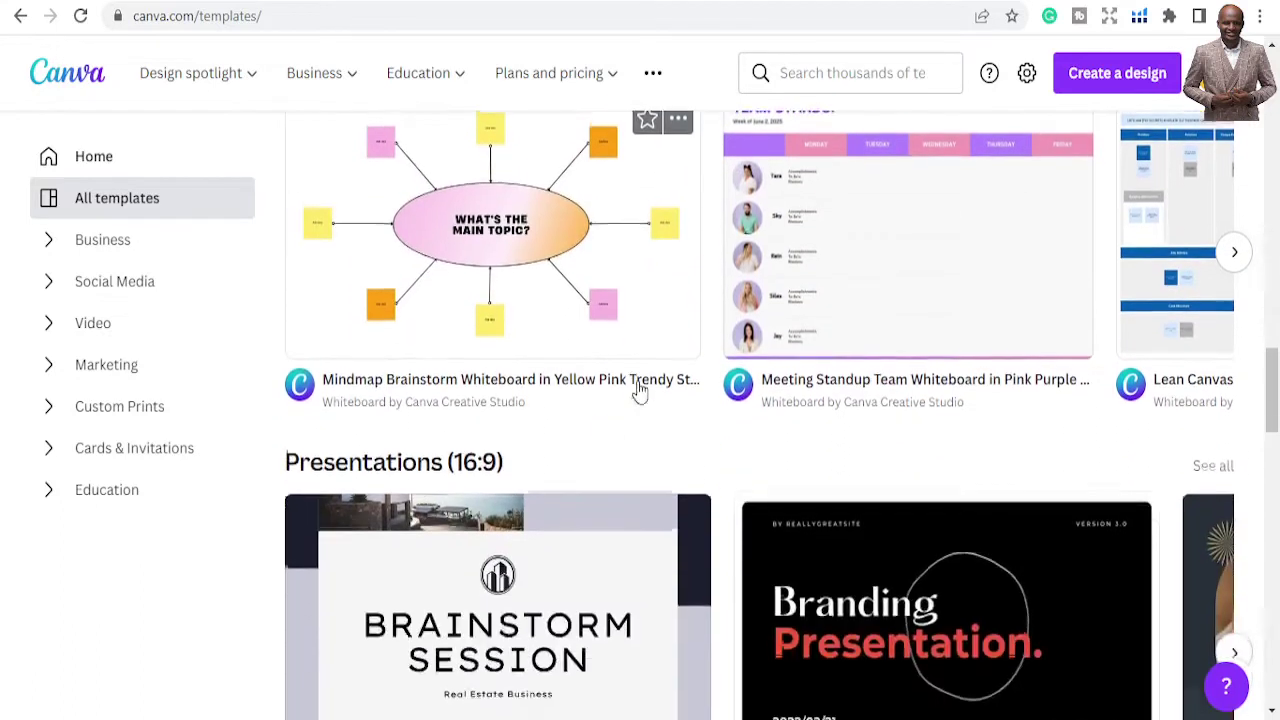
{"action": "scroll", "coordinate": [244, 440], "scroll_direction": "down", "scroll_amount": 2}
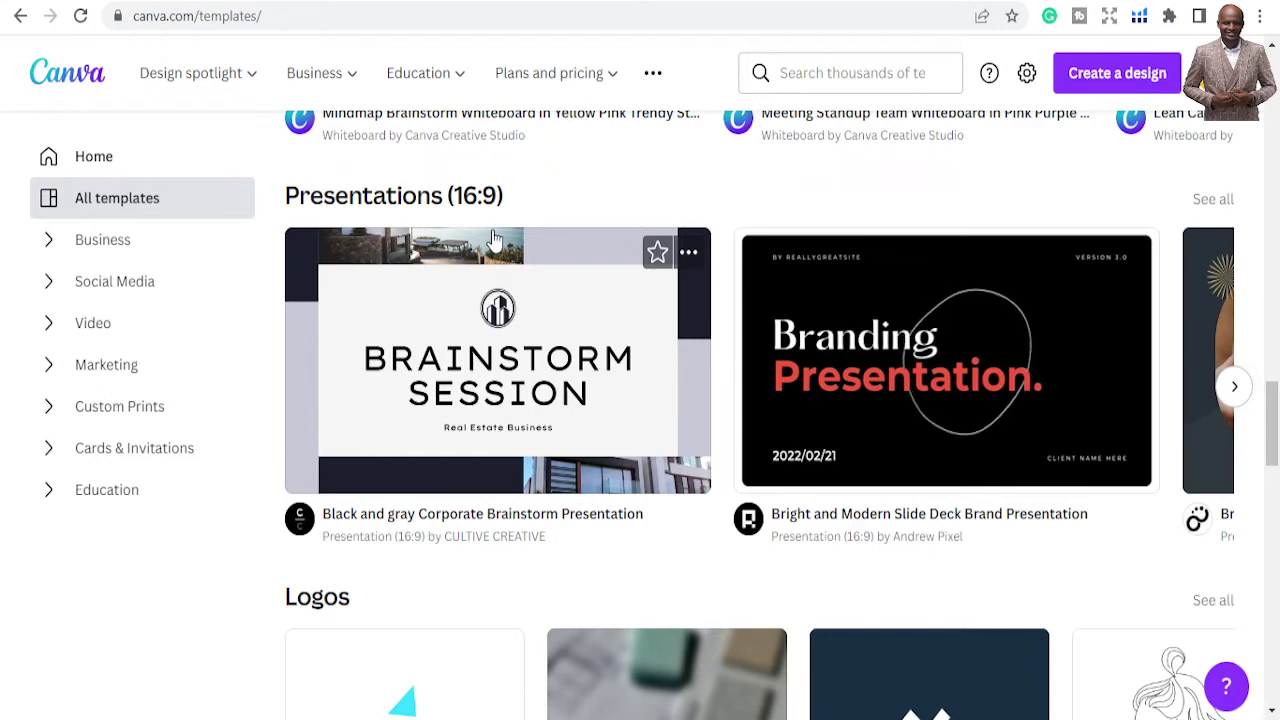
{"action": "scroll", "coordinate": [560, 340], "scroll_direction": "down", "scroll_amount": 3}
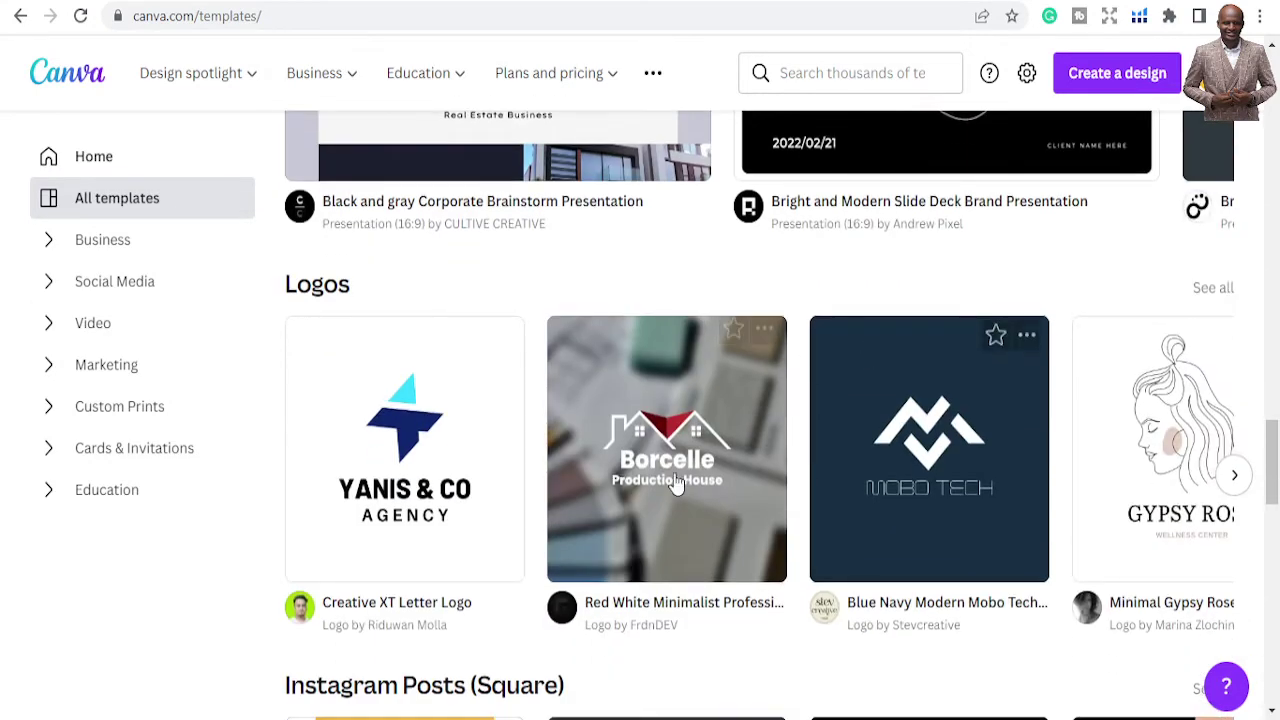
{"action": "scroll", "coordinate": [638, 360], "scroll_direction": "down", "scroll_amount": 2}
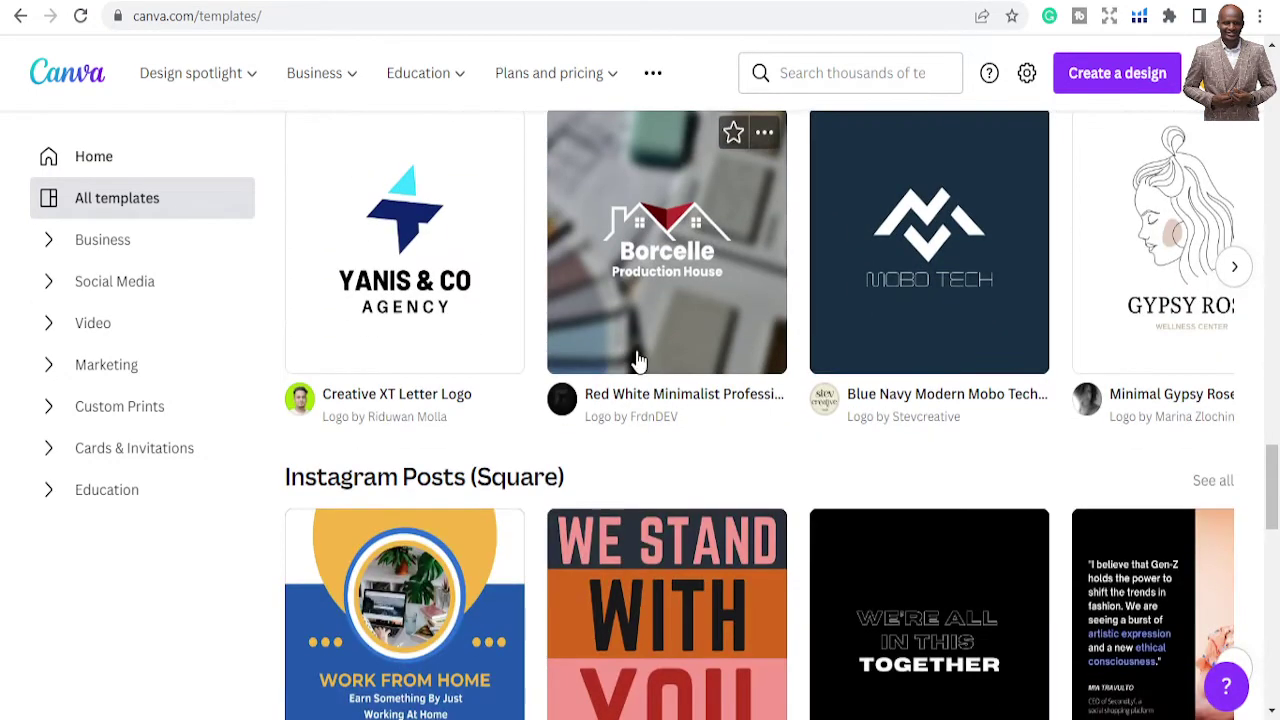
{"action": "scroll", "coordinate": [470, 375], "scroll_direction": "up", "scroll_amount": 1}
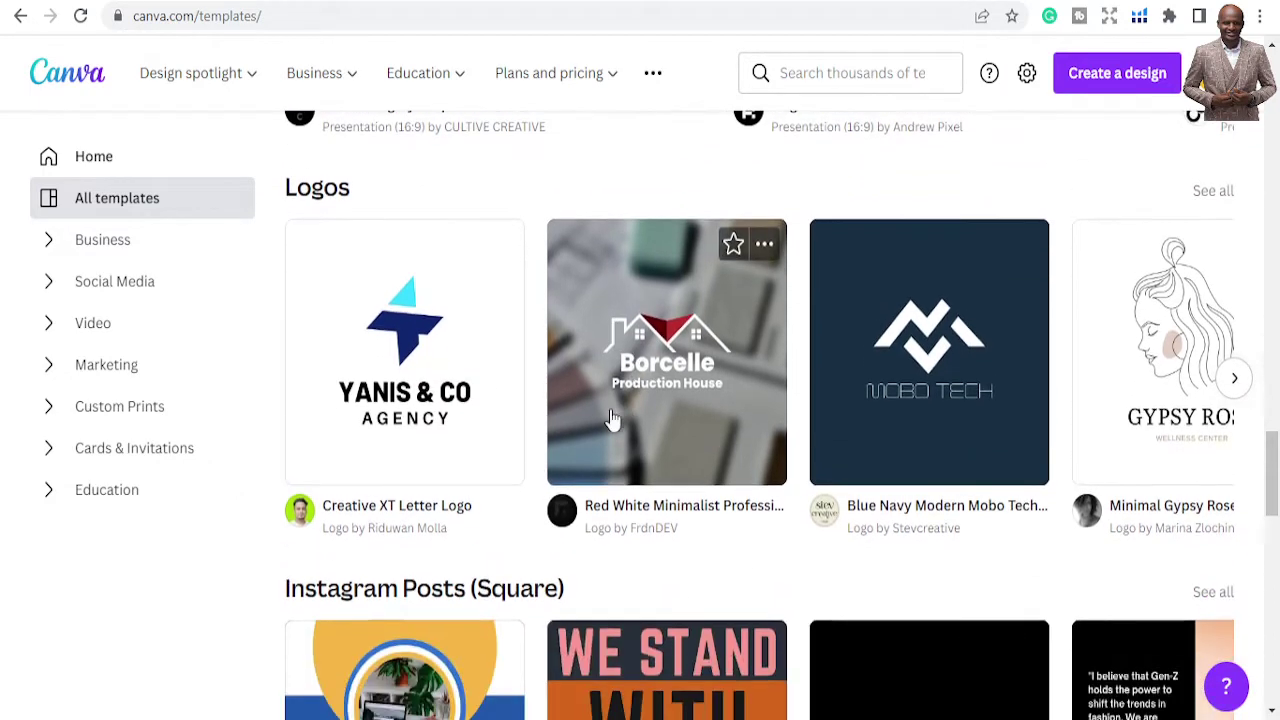
{"action": "left_click", "coordinate": [1245, 380]}
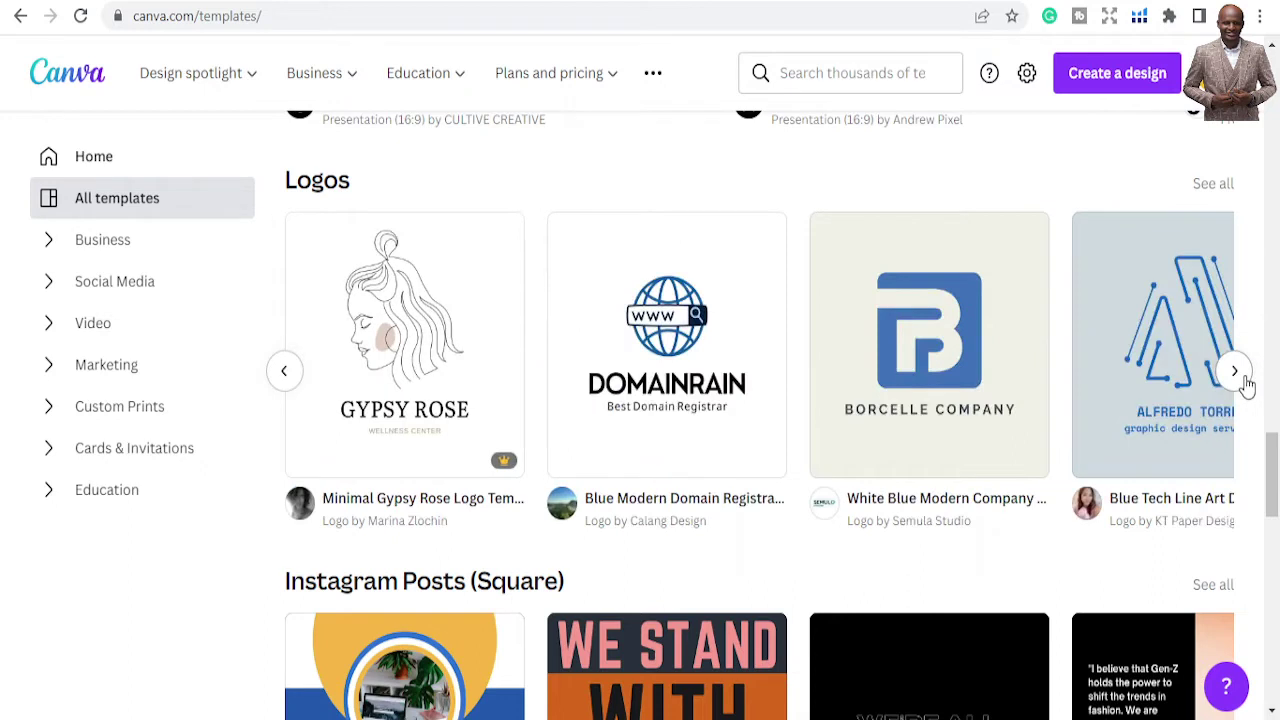
{"action": "left_click", "coordinate": [1245, 382]}
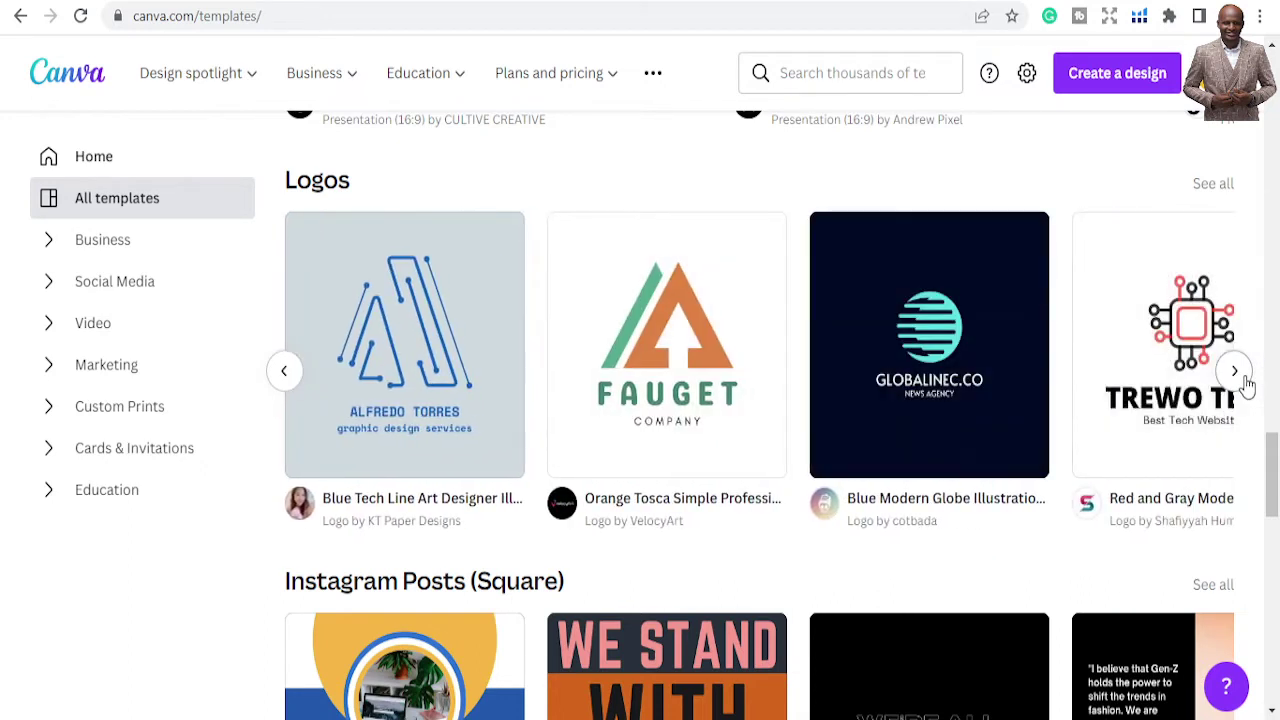
{"action": "left_click", "coordinate": [1245, 382]}
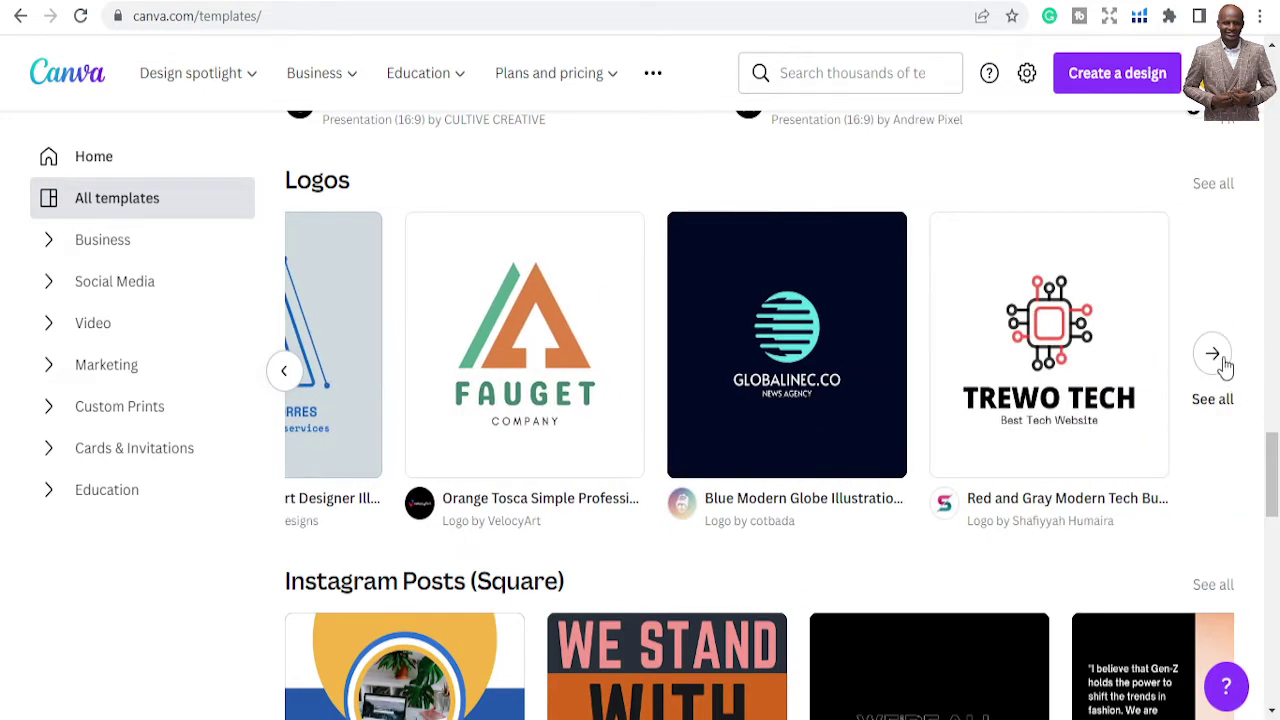
{"action": "left_click", "coordinate": [1213, 356]}
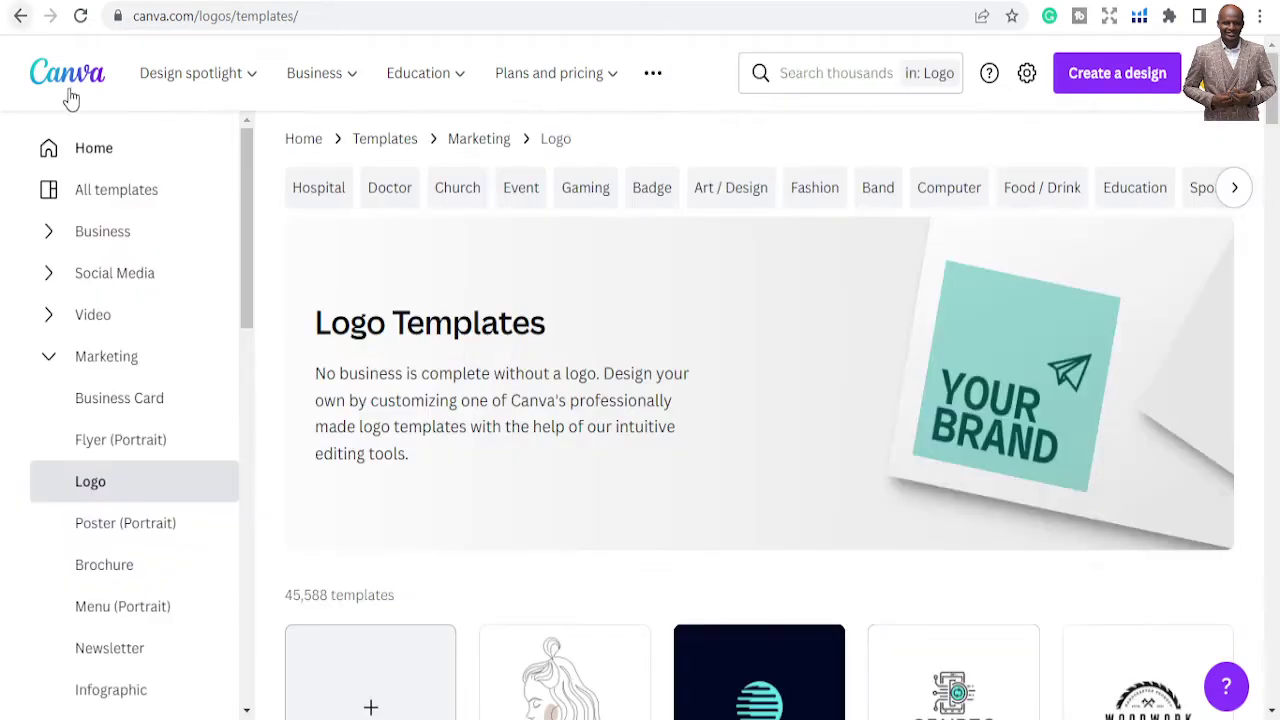
{"action": "scroll", "coordinate": [908, 428], "scroll_direction": "down", "scroll_amount": 10}
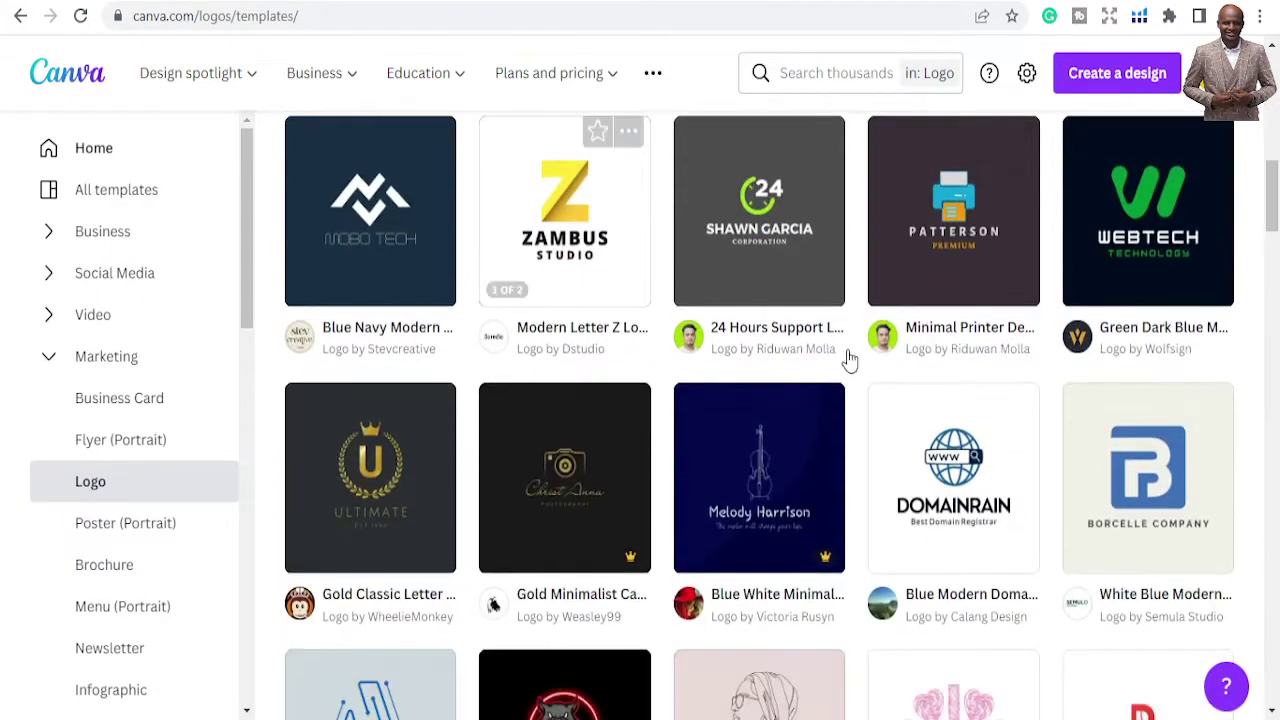
{"action": "left_click", "coordinate": [20, 16]}
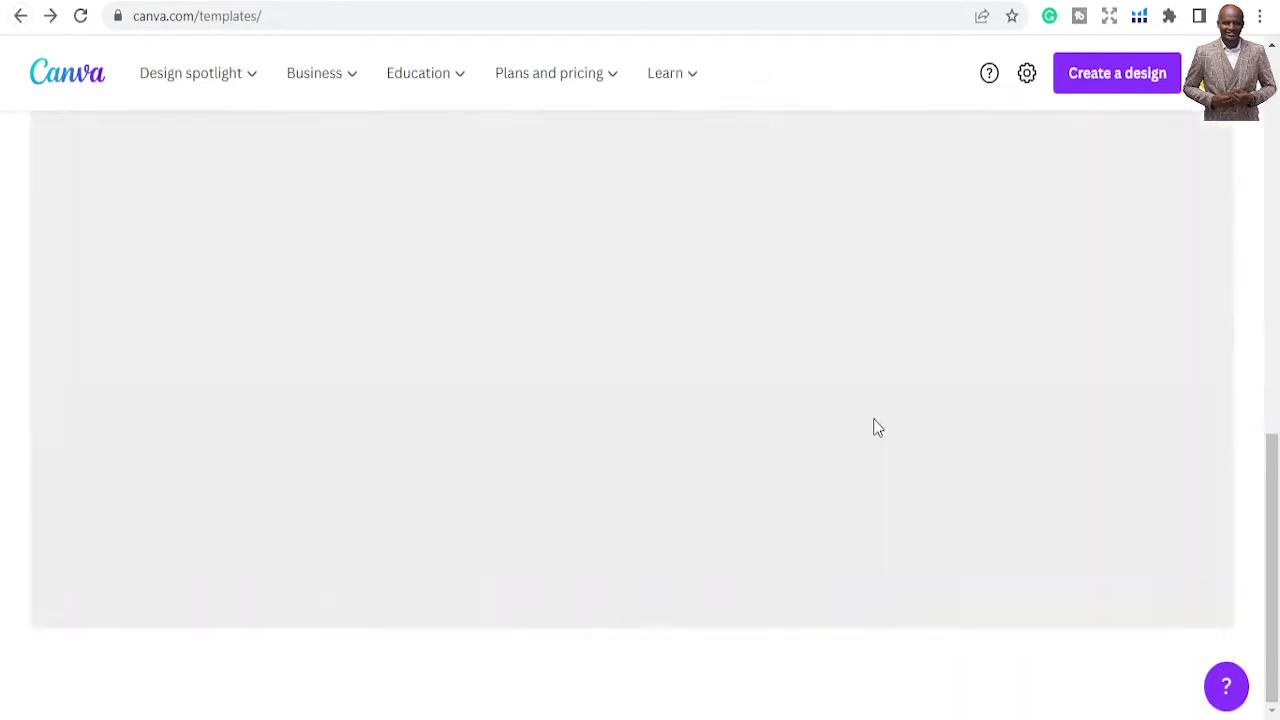
Scroll past Instagram Posts (Square) until the Flyers (Portrait) and Resumes rows show
{"action": "scroll", "coordinate": [890, 494], "scroll_direction": "down", "scroll_amount": 15}
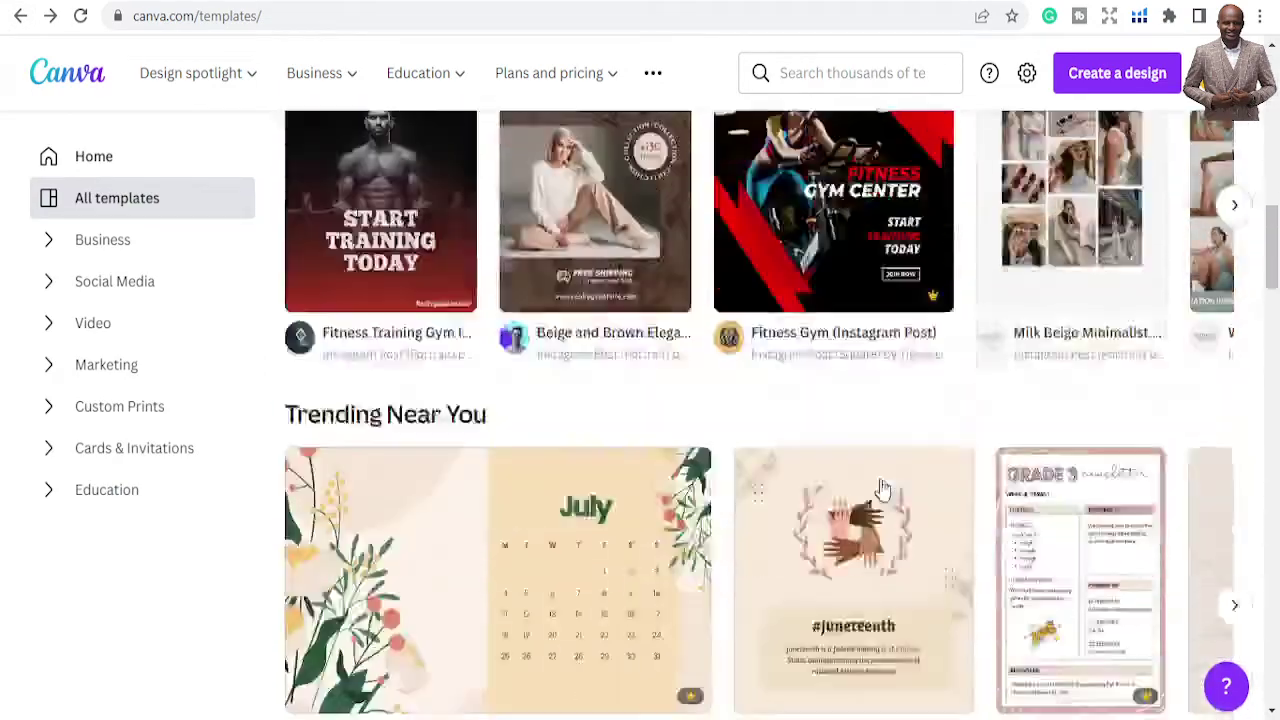
{"action": "scroll", "coordinate": [882, 489], "scroll_direction": "down", "scroll_amount": 10}
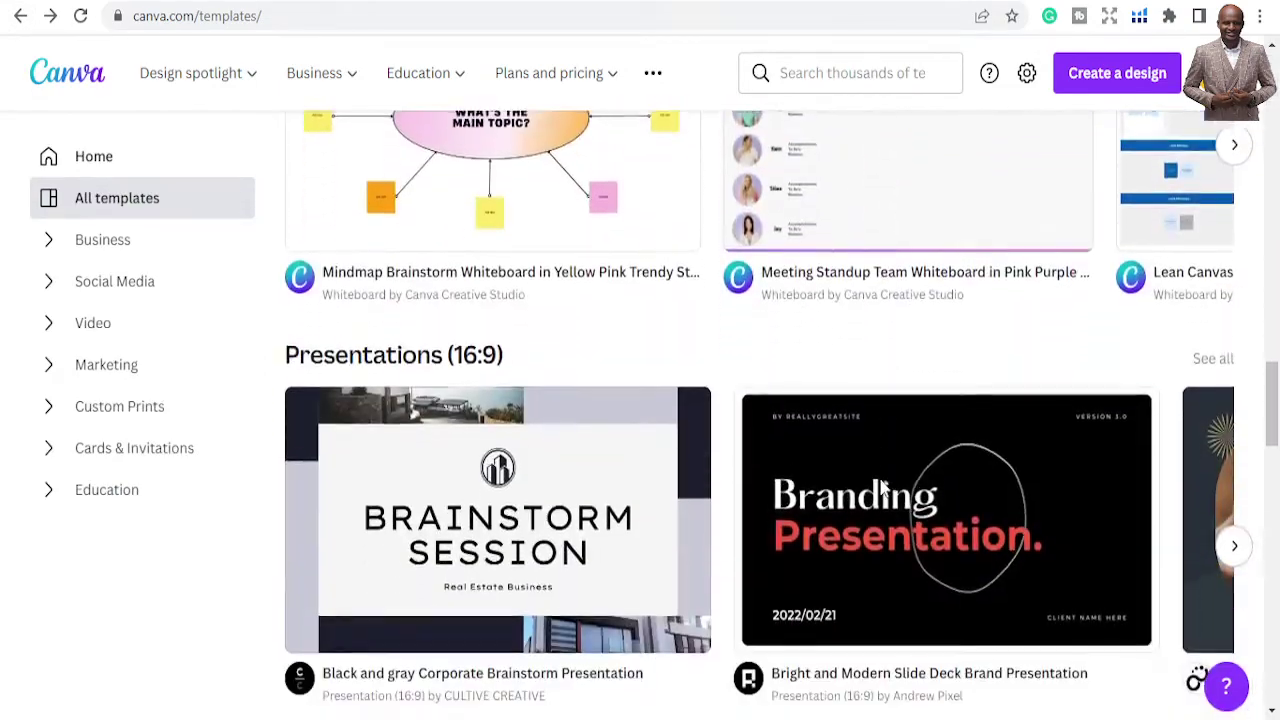
{"action": "scroll", "coordinate": [880, 491], "scroll_direction": "down", "scroll_amount": 1}
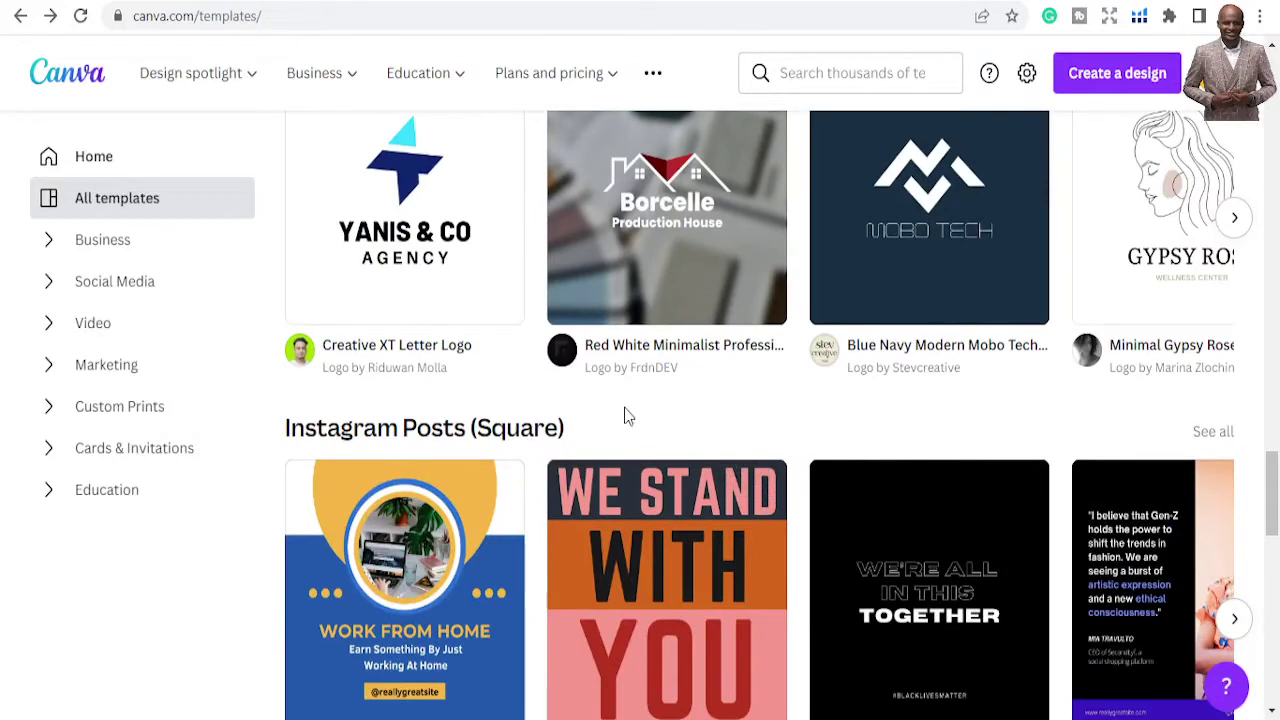
{"action": "scroll", "coordinate": [580, 420], "scroll_direction": "down", "scroll_amount": 2}
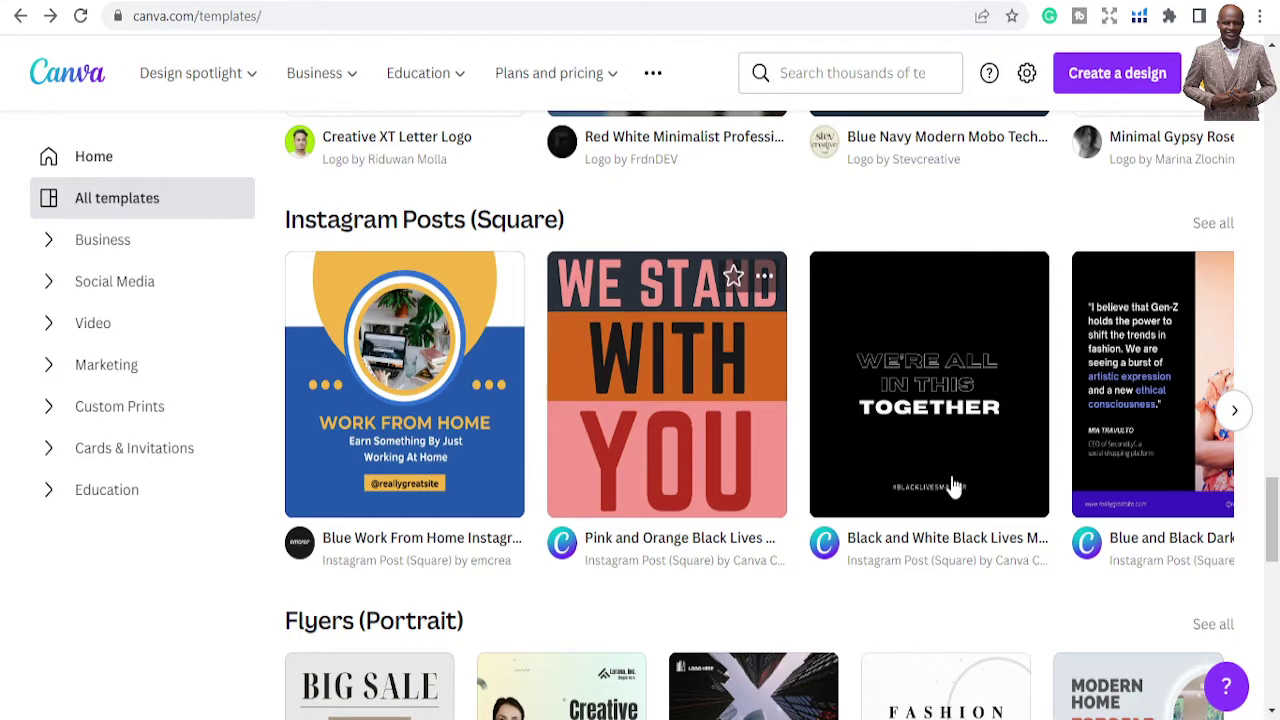
{"action": "scroll", "coordinate": [743, 470], "scroll_direction": "down", "scroll_amount": 2}
{"action": "scroll", "coordinate": [918, 360], "scroll_direction": "down", "scroll_amount": 2}
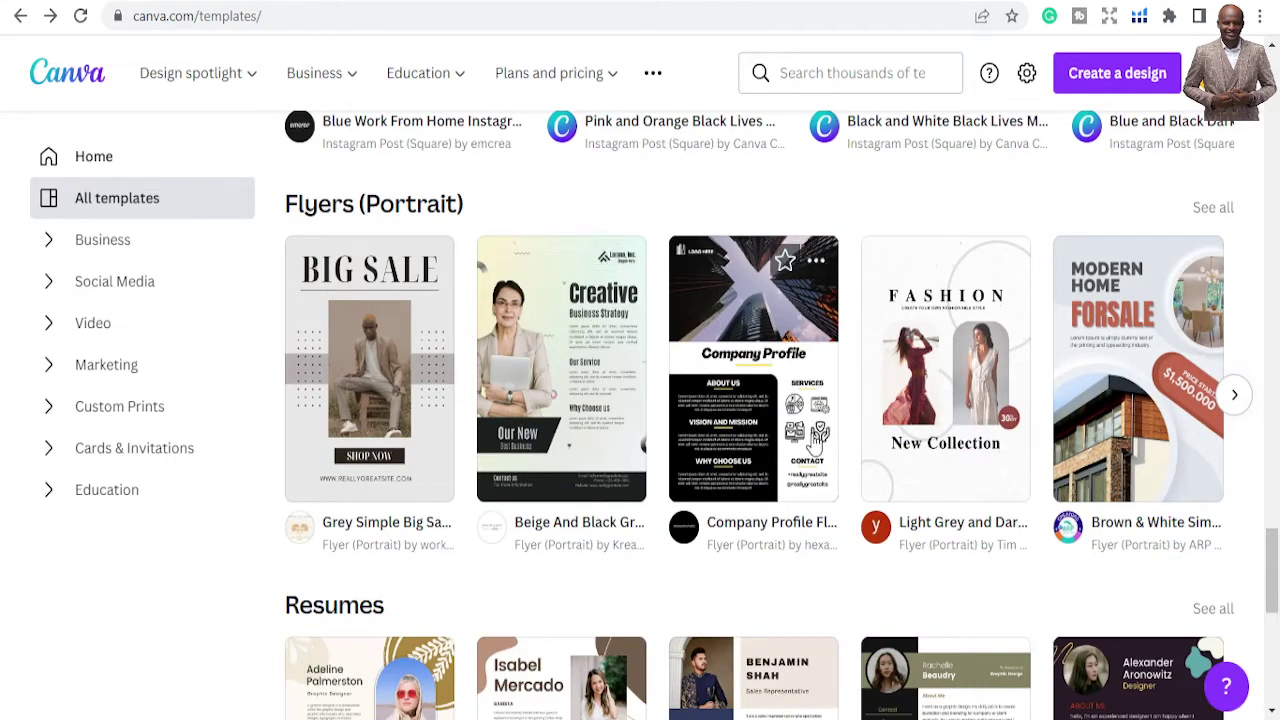
{"action": "scroll", "coordinate": [1080, 440], "scroll_direction": "down", "scroll_amount": 1}
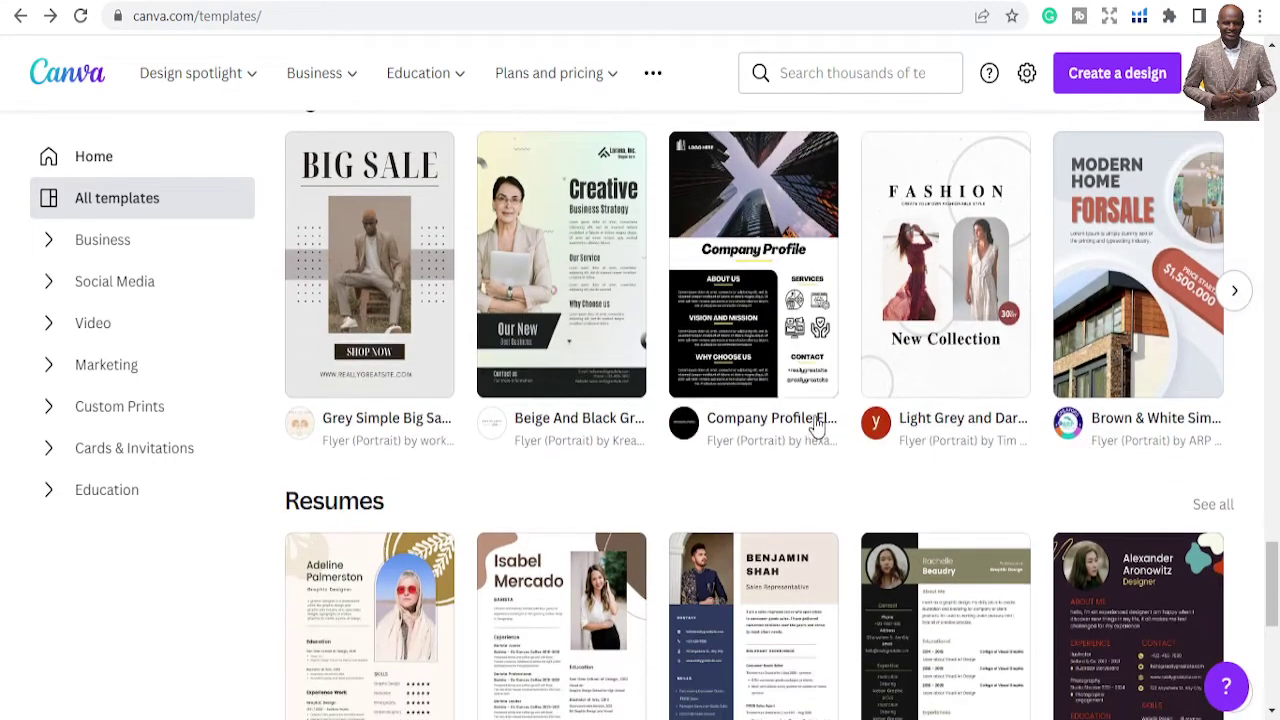
Page the Flyers row twice to reach the Free WiFi flyer, then scroll to Resumes
{"action": "left_click", "coordinate": [1234, 290]}
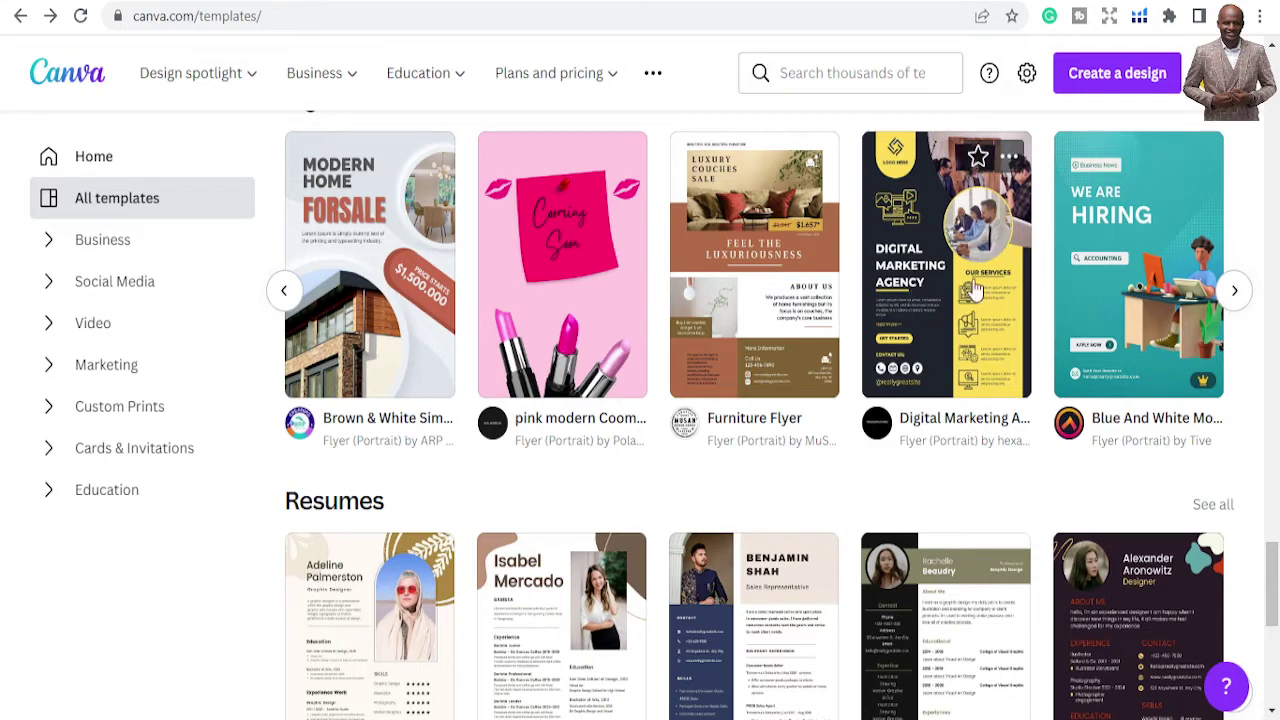
{"action": "left_click", "coordinate": [1238, 291]}
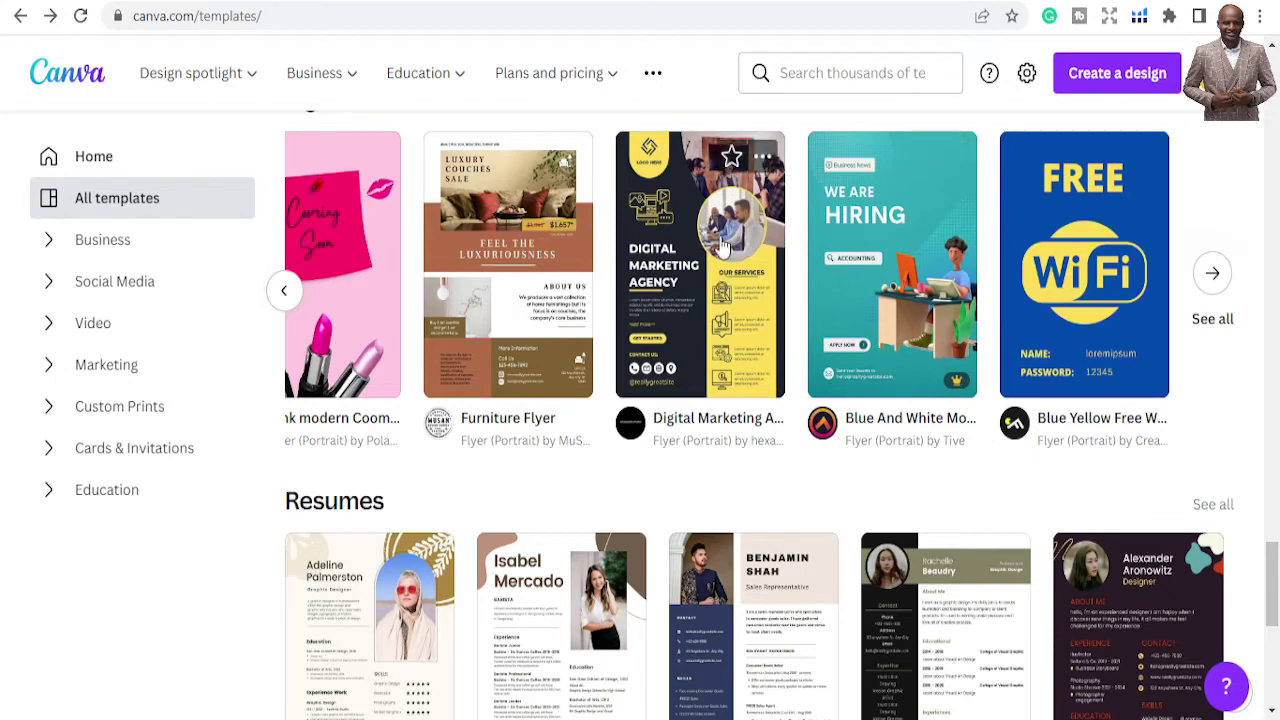
{"action": "scroll", "coordinate": [715, 283], "scroll_direction": "down", "scroll_amount": 2}
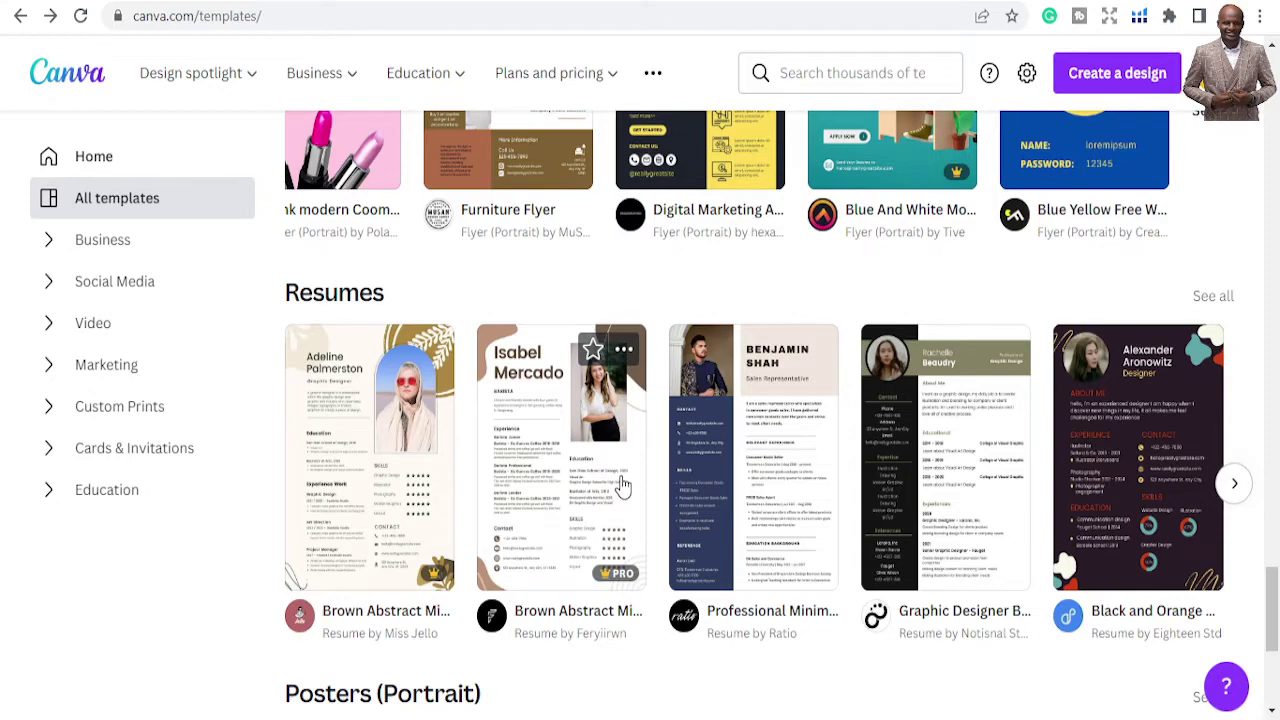
Skim Certificates, Brochures, Letters, Reports and YouTube Thumbnails, then return to the top banner
{"action": "scroll", "coordinate": [622, 485], "scroll_direction": "down", "scroll_amount": 10}
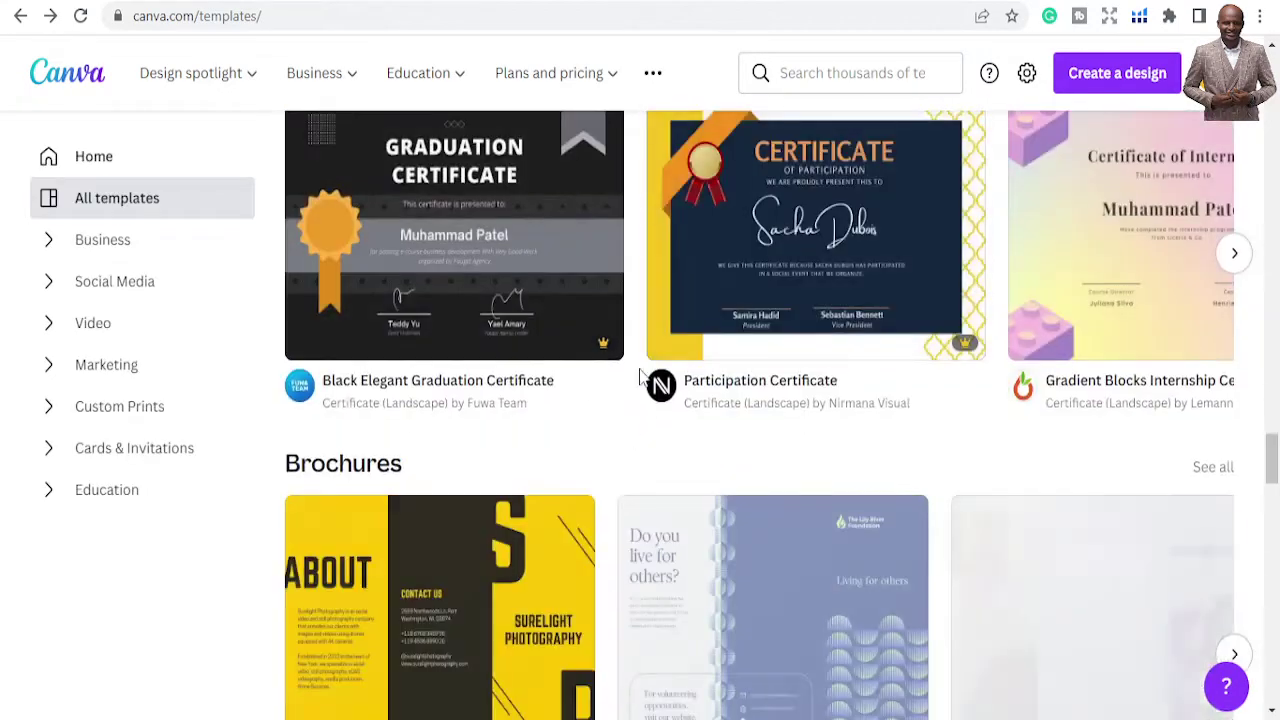
{"action": "scroll", "coordinate": [633, 383], "scroll_direction": "up", "scroll_amount": 2}
{"action": "scroll", "coordinate": [406, 423], "scroll_direction": "down", "scroll_amount": 1}
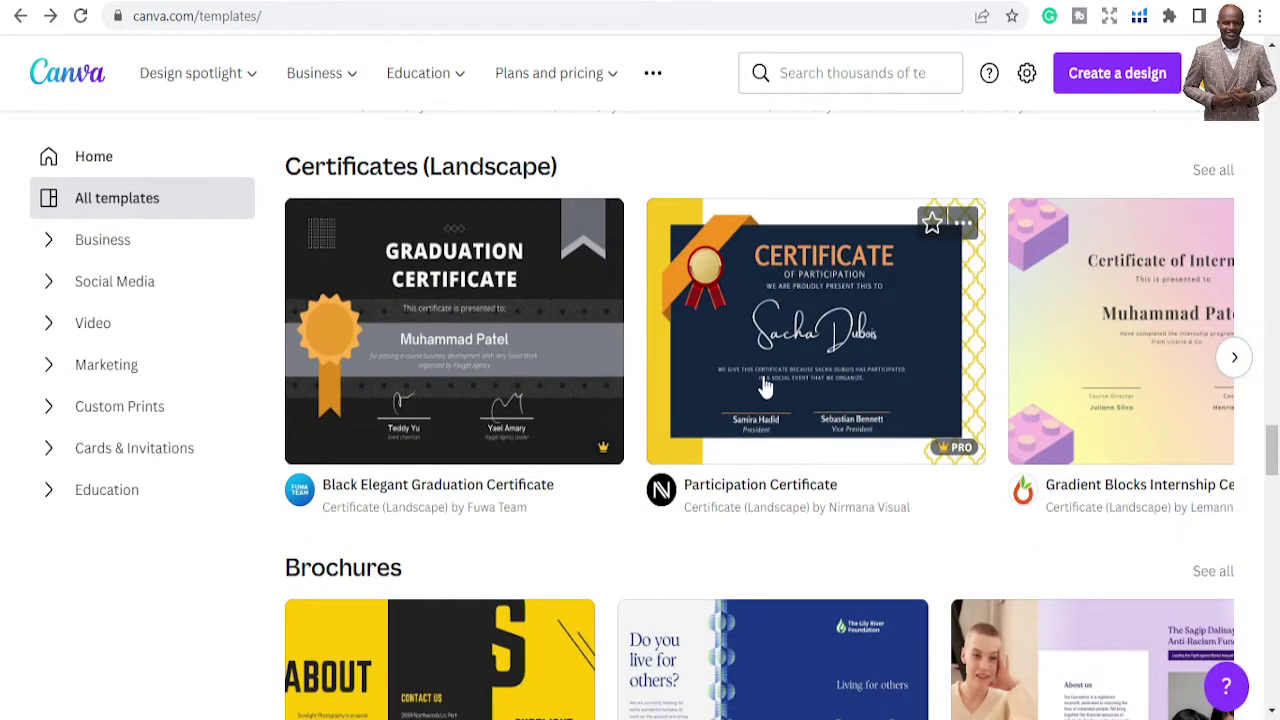
{"action": "scroll", "coordinate": [676, 285], "scroll_direction": "down", "scroll_amount": 3}
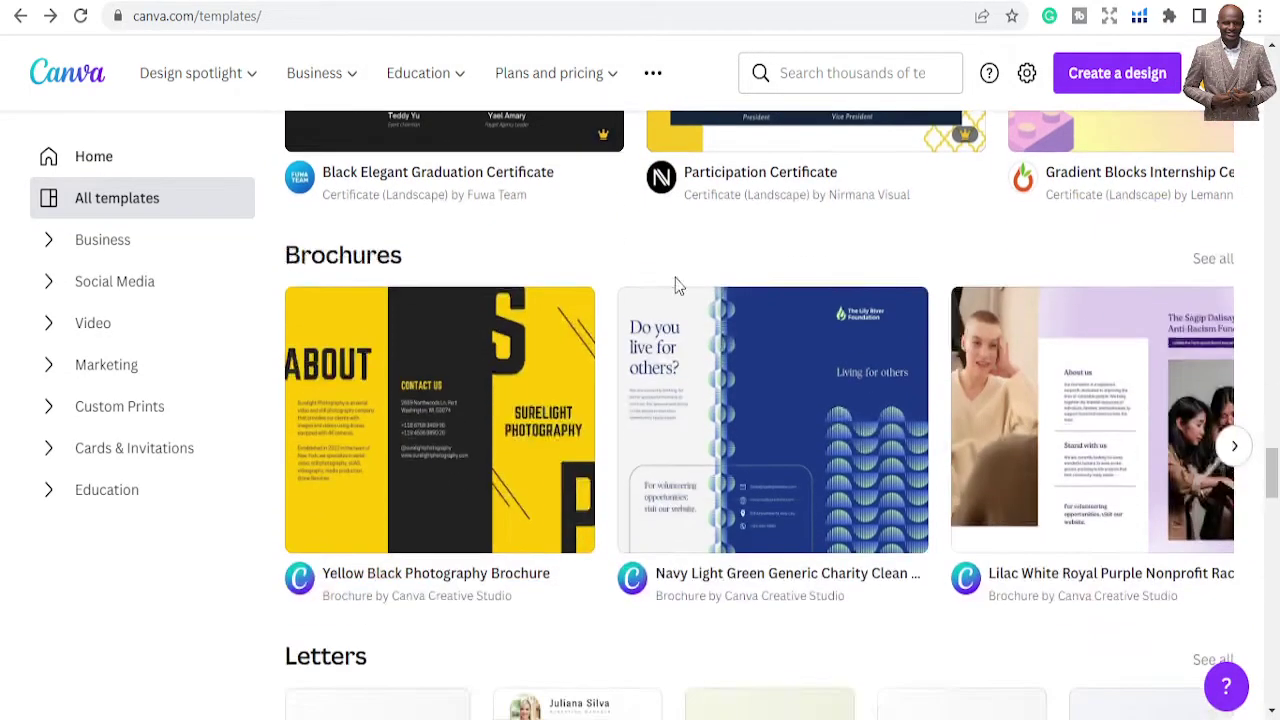
{"action": "scroll", "coordinate": [680, 279], "scroll_direction": "down", "scroll_amount": 7}
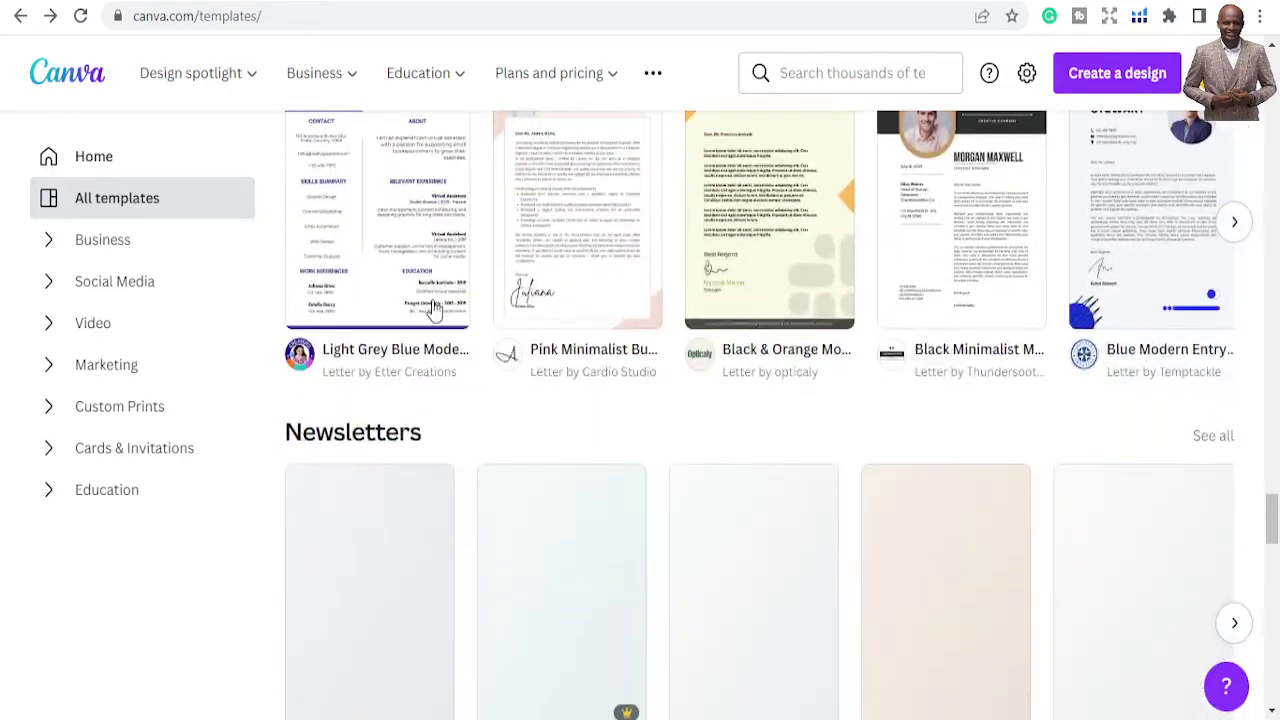
{"action": "scroll", "coordinate": [458, 332], "scroll_direction": "down", "scroll_amount": 12}
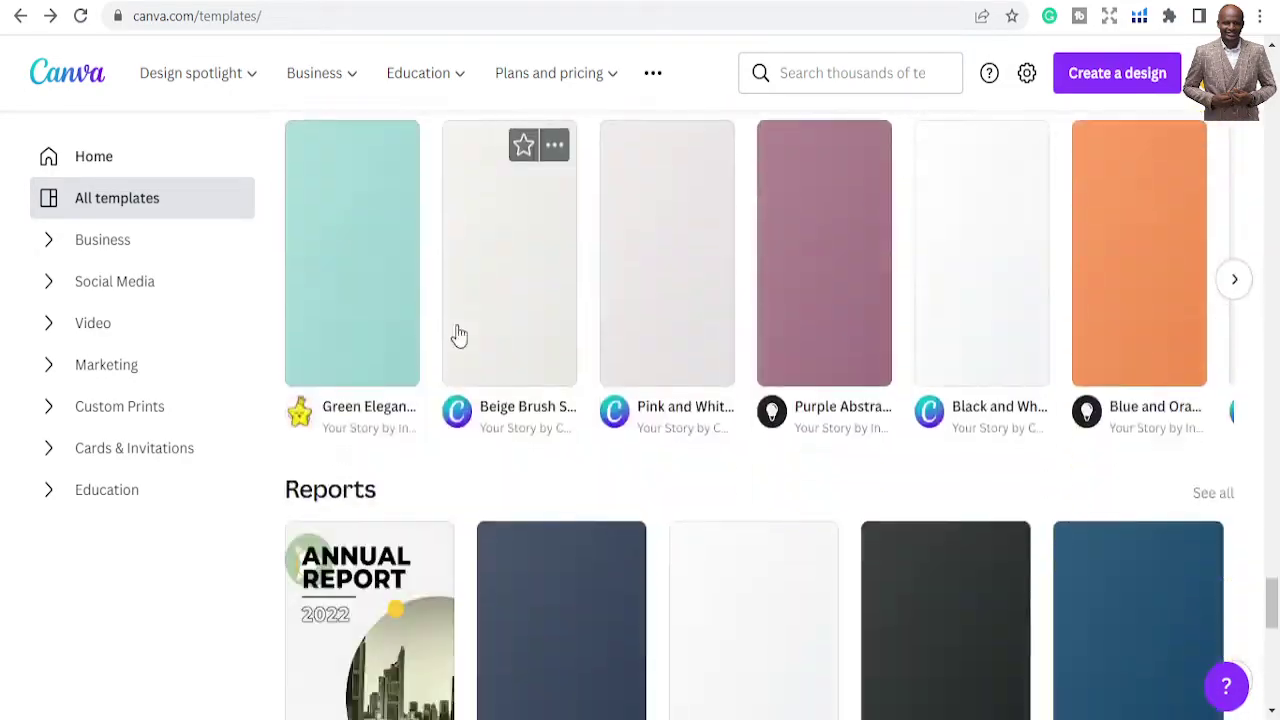
{"action": "scroll", "coordinate": [458, 332], "scroll_direction": "down", "scroll_amount": 8}
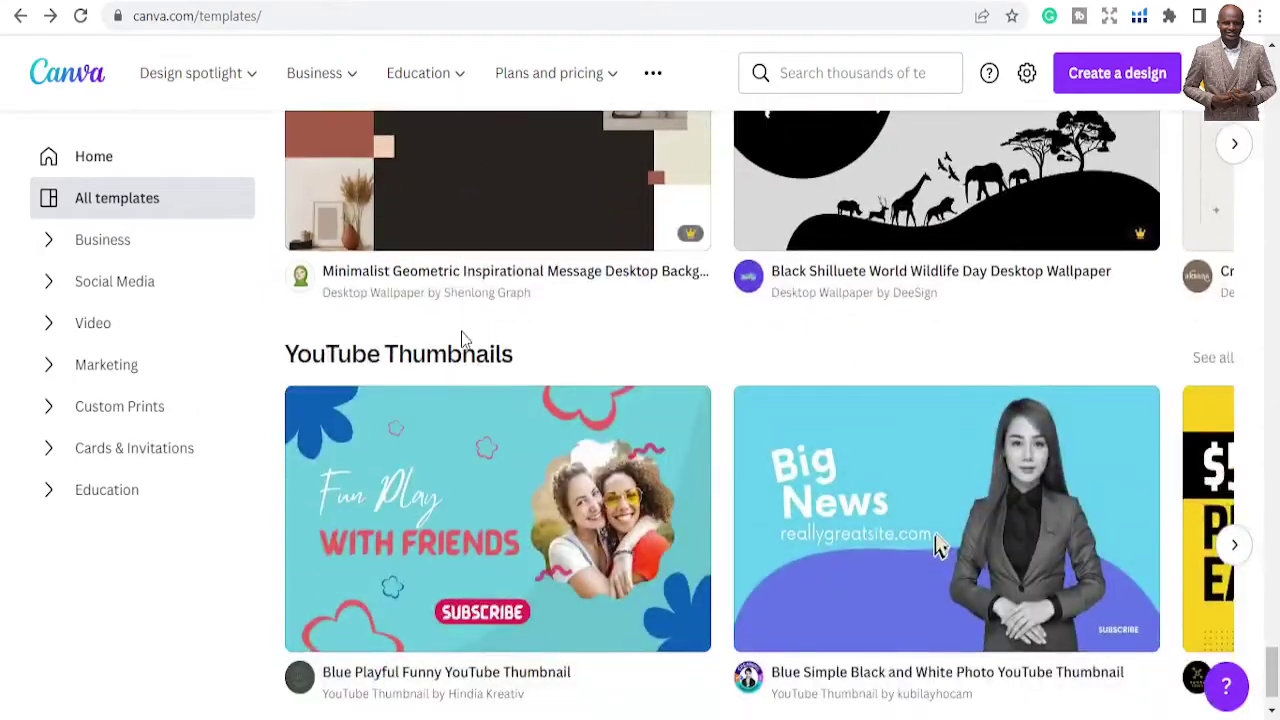
{"action": "scroll", "coordinate": [463, 340], "scroll_direction": "down", "scroll_amount": 1}
{"action": "scroll", "coordinate": [535, 460], "scroll_direction": "up", "scroll_amount": 20}
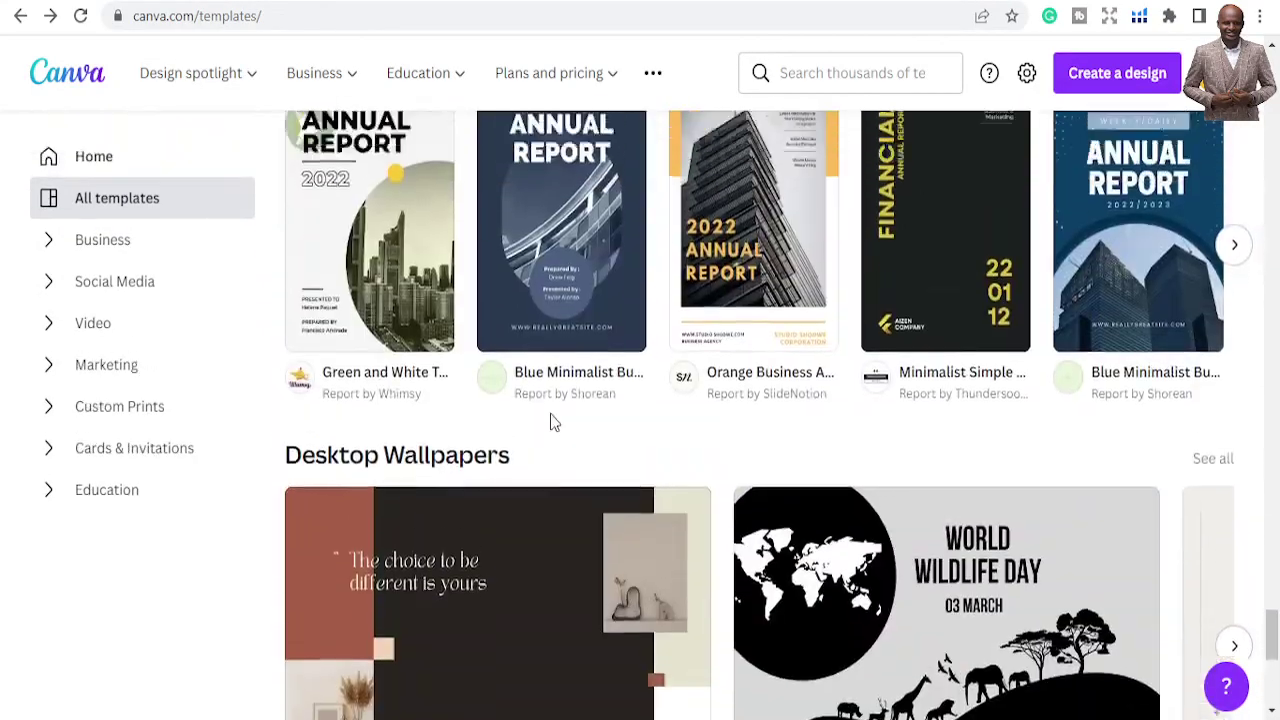
{"action": "scroll", "coordinate": [530, 360], "scroll_direction": "up", "scroll_amount": 20}
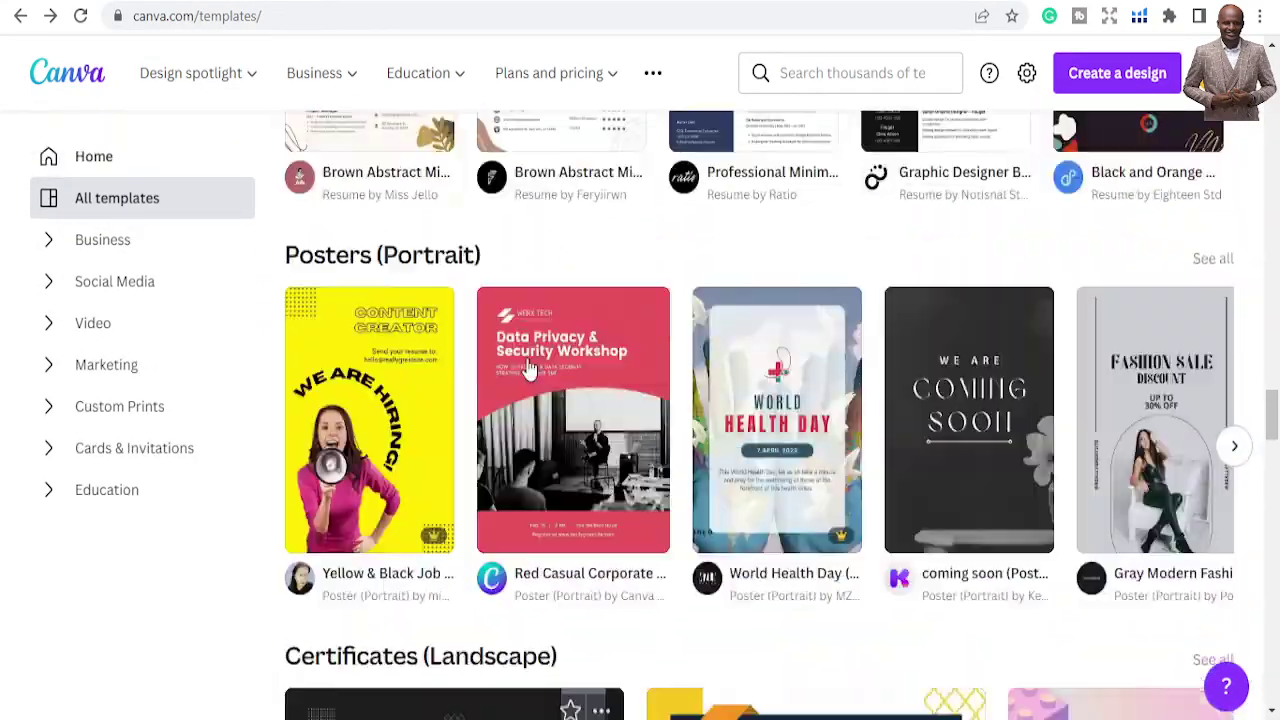
{"action": "scroll", "coordinate": [541, 342], "scroll_direction": "up", "scroll_amount": 20}
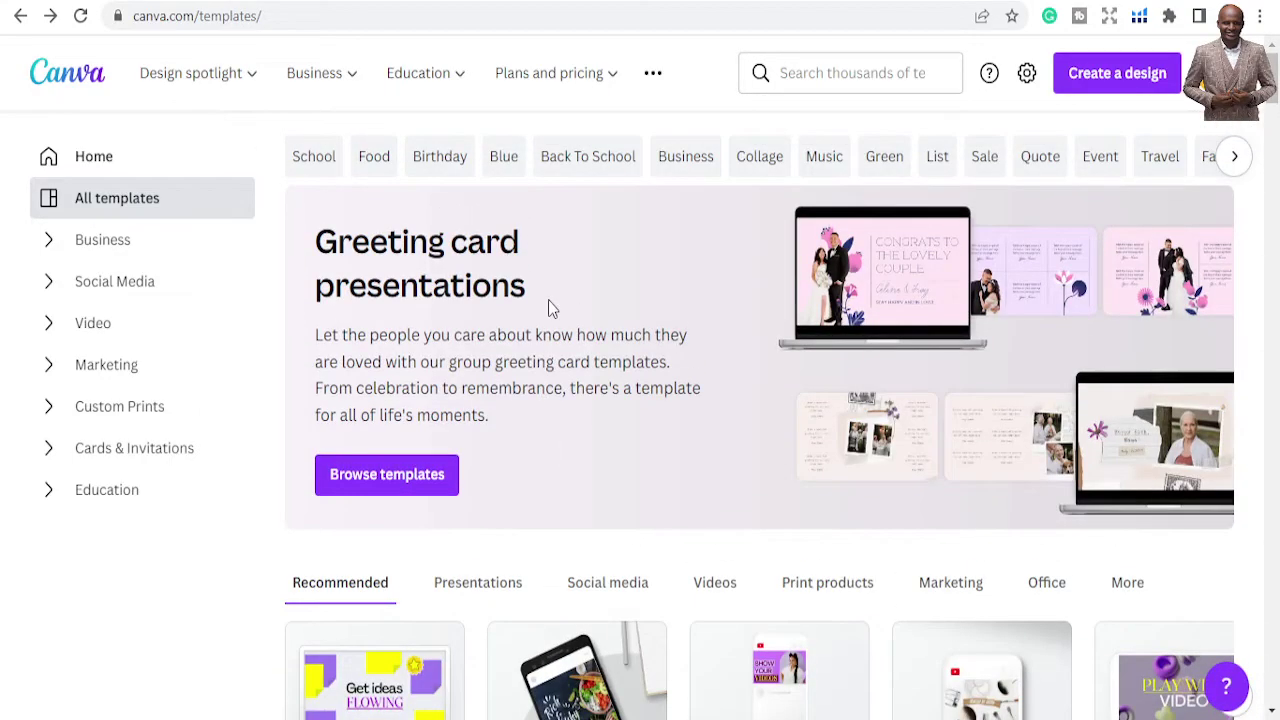
View the Business essentials template category, then return to the Canva Home page
{"action": "left_click", "coordinate": [100, 250]}
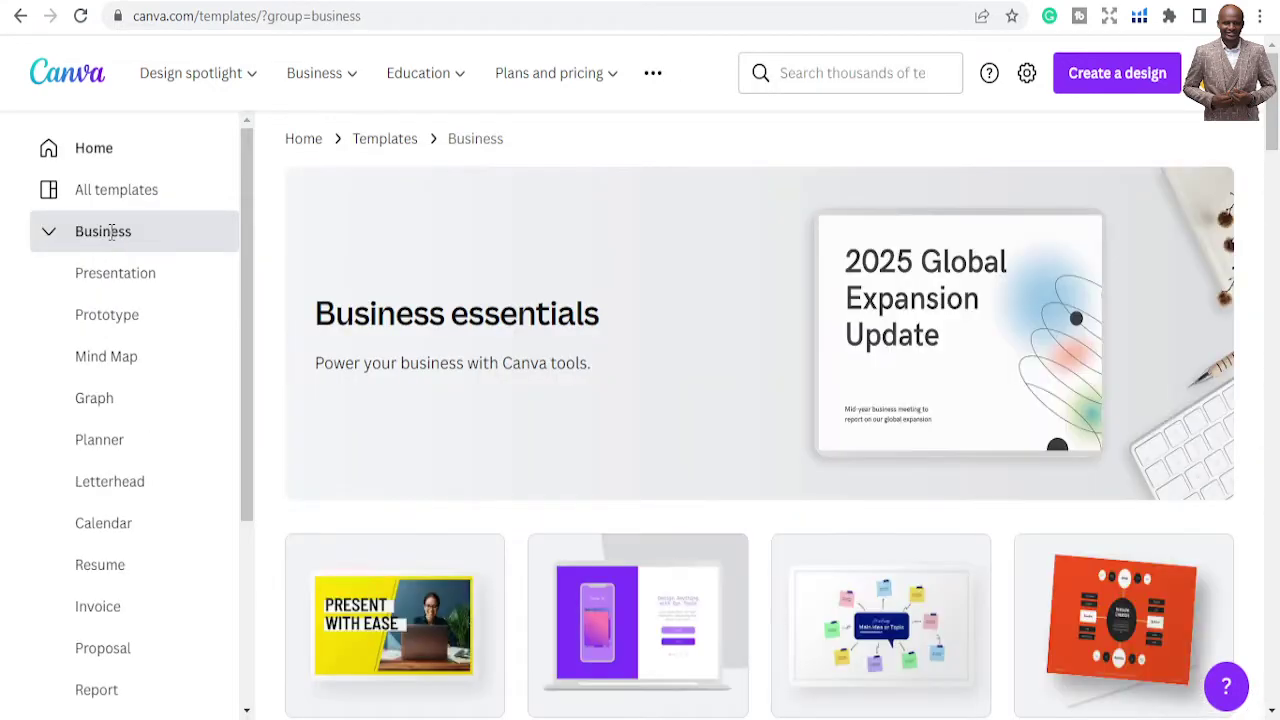
{"action": "left_click", "coordinate": [108, 152]}
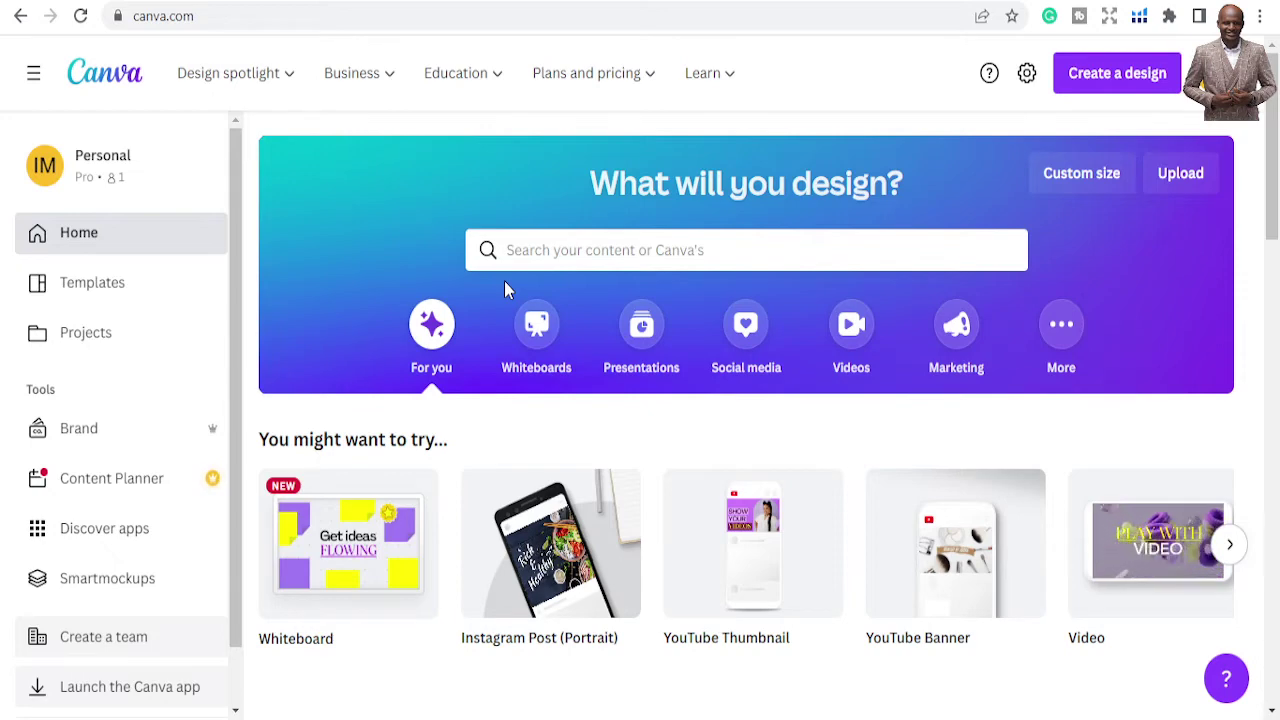
Scroll the Home page past You might want to try and Learn and play to Recent designs
{"action": "scroll", "coordinate": [837, 410], "scroll_direction": "down", "scroll_amount": 2}
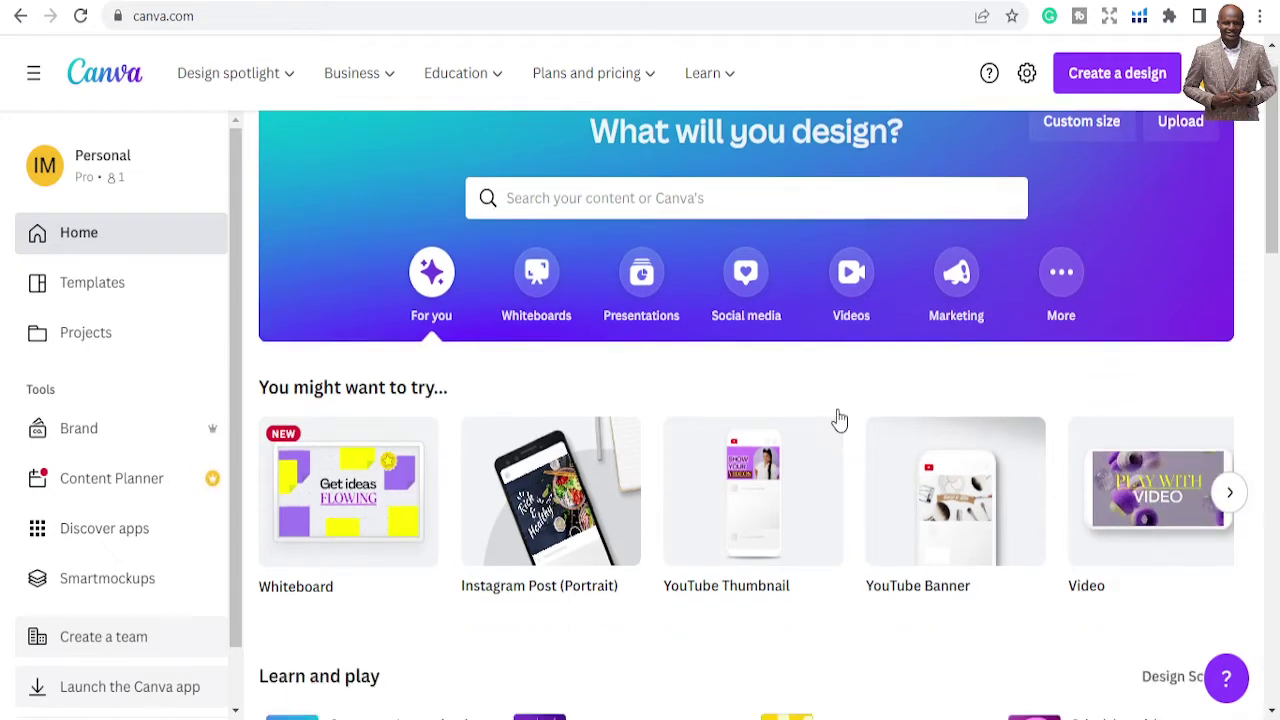
{"action": "scroll", "coordinate": [663, 354], "scroll_direction": "down", "scroll_amount": 1}
{"action": "scroll", "coordinate": [669, 357], "scroll_direction": "up", "scroll_amount": 2}
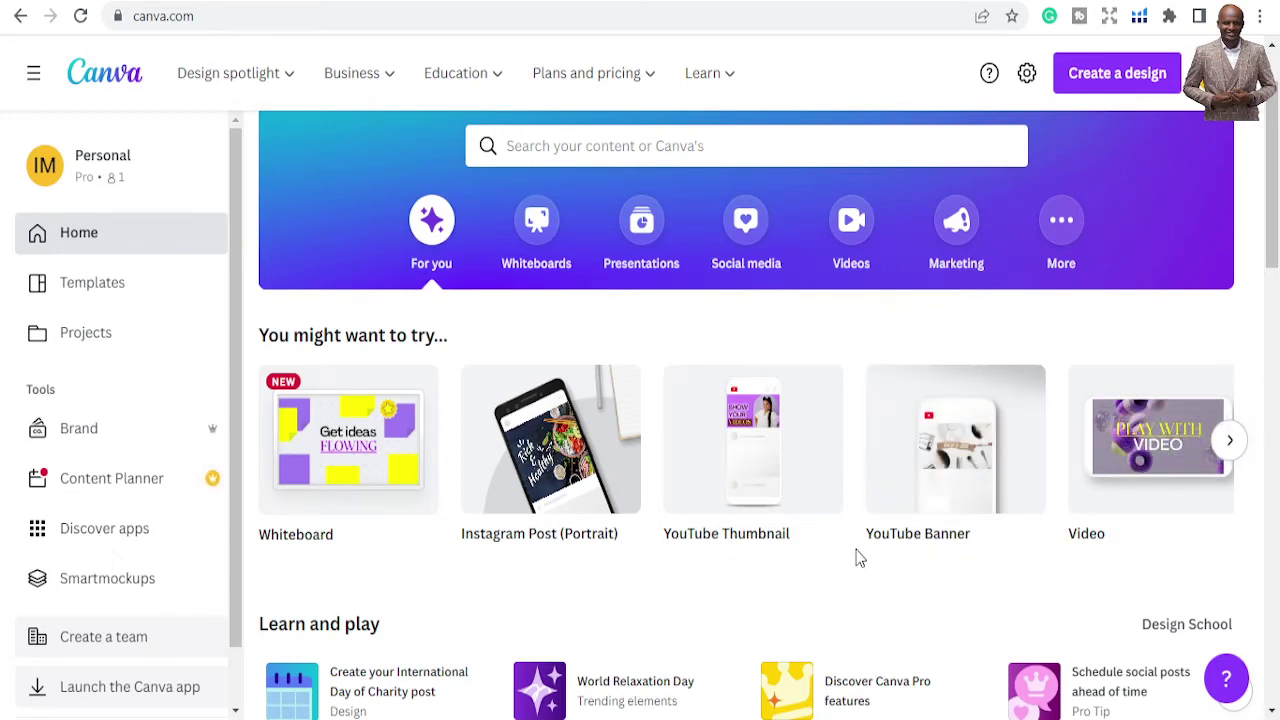
{"action": "scroll", "coordinate": [858, 558], "scroll_direction": "down", "scroll_amount": 4}
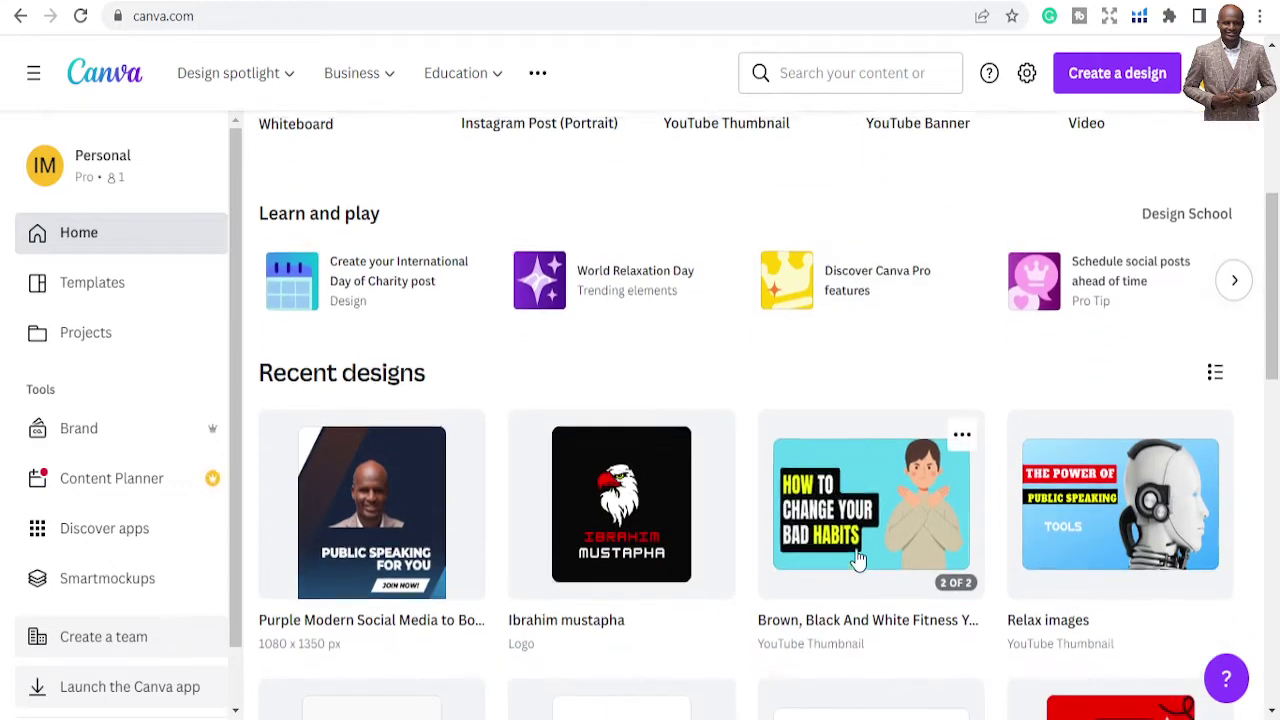
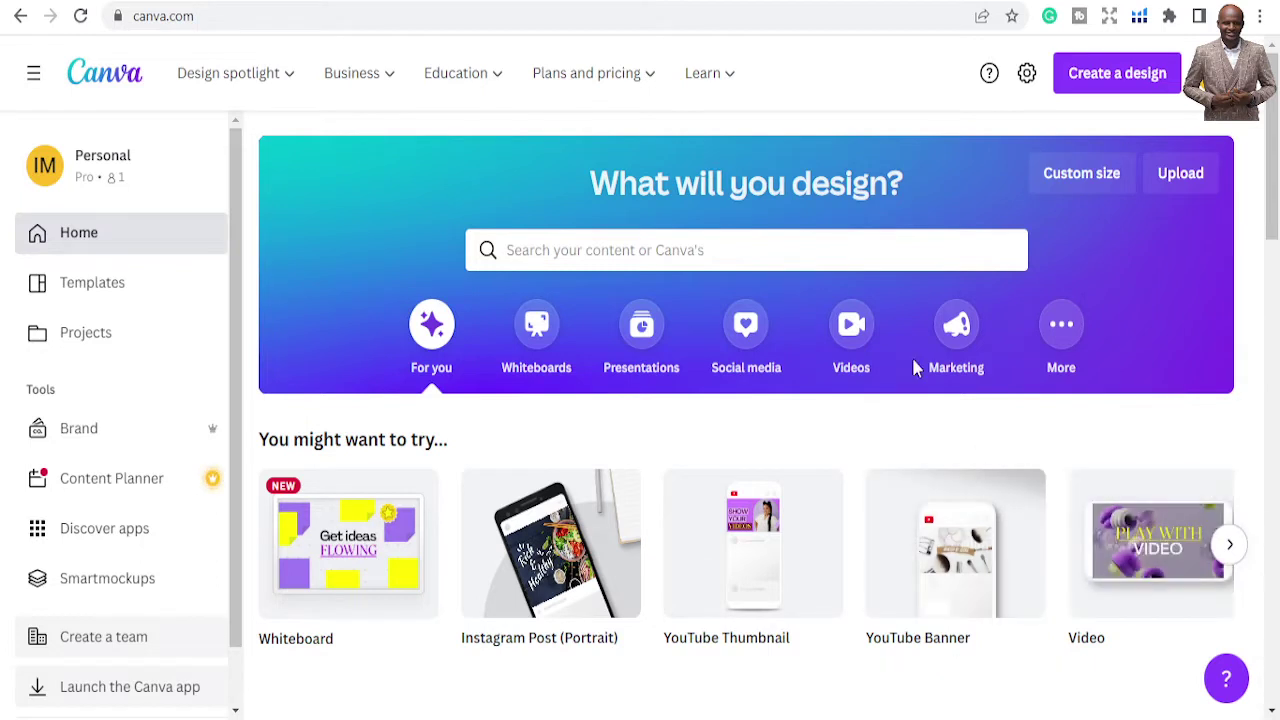
Search templates for 'logo' and open the Vantech letter V logo template
{"action": "left_click", "coordinate": [818, 249]}
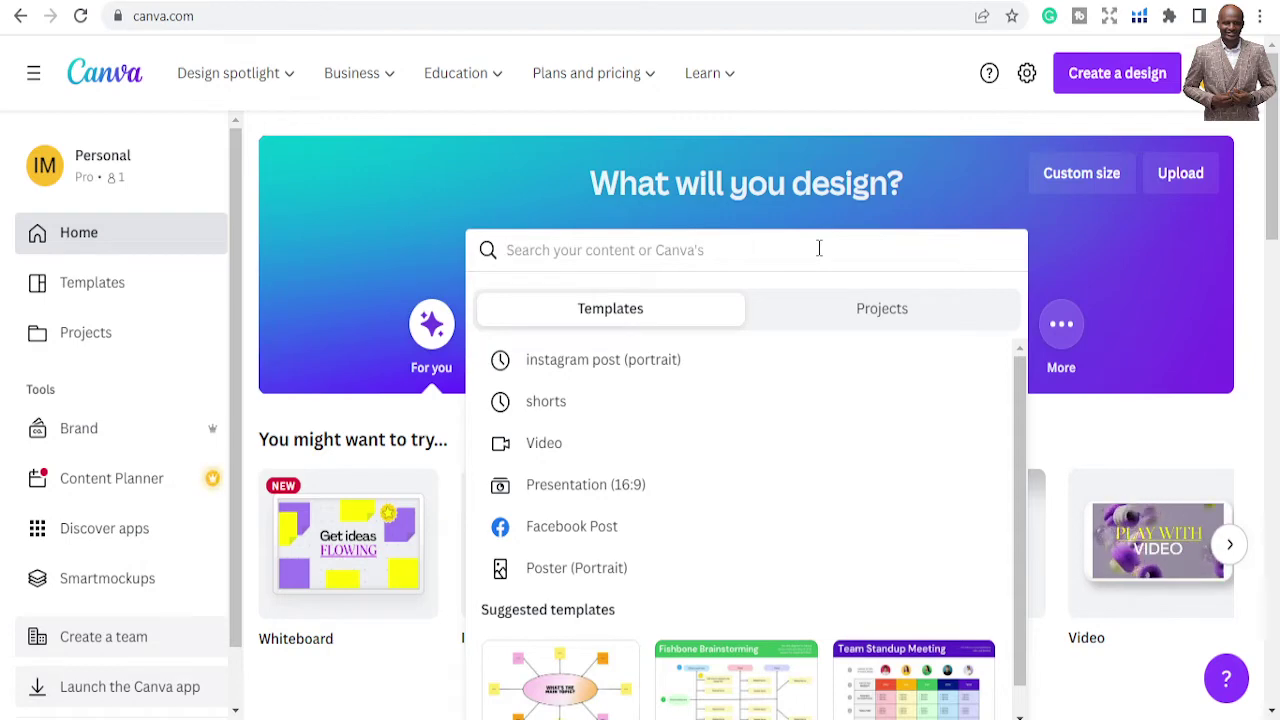
{"action": "type", "text": "logo"}
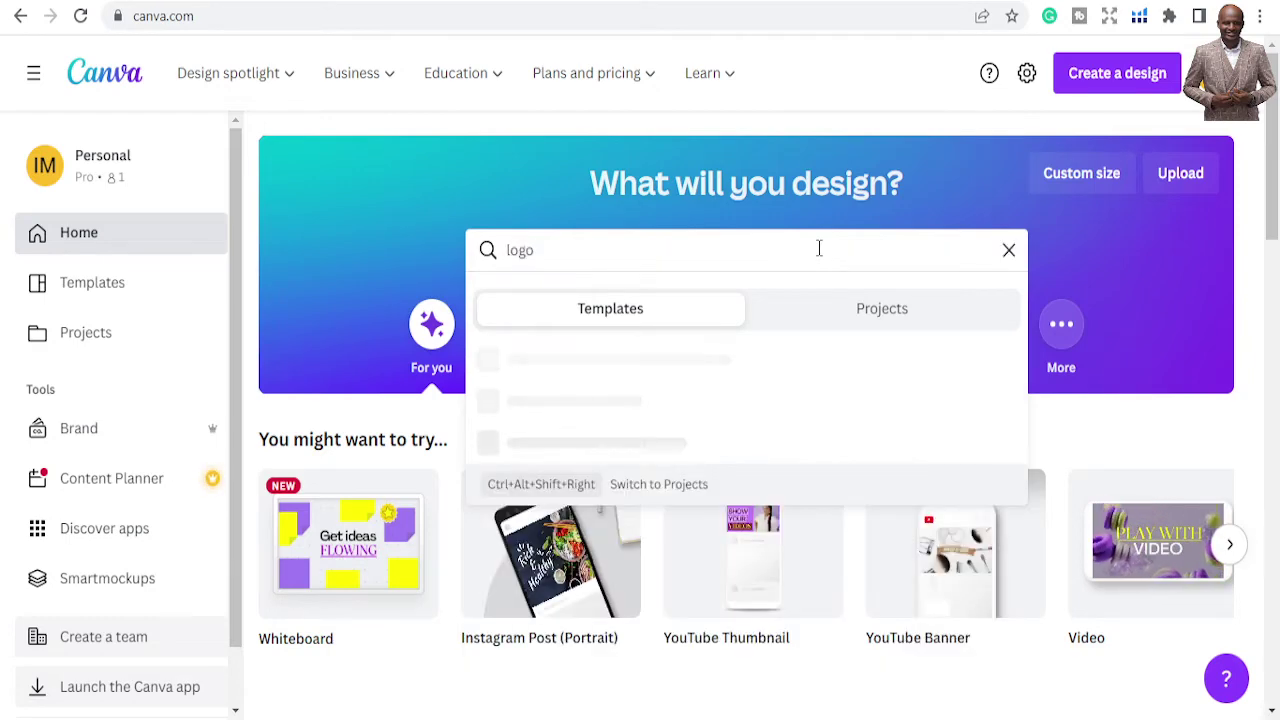
{"action": "key", "text": "Return"}
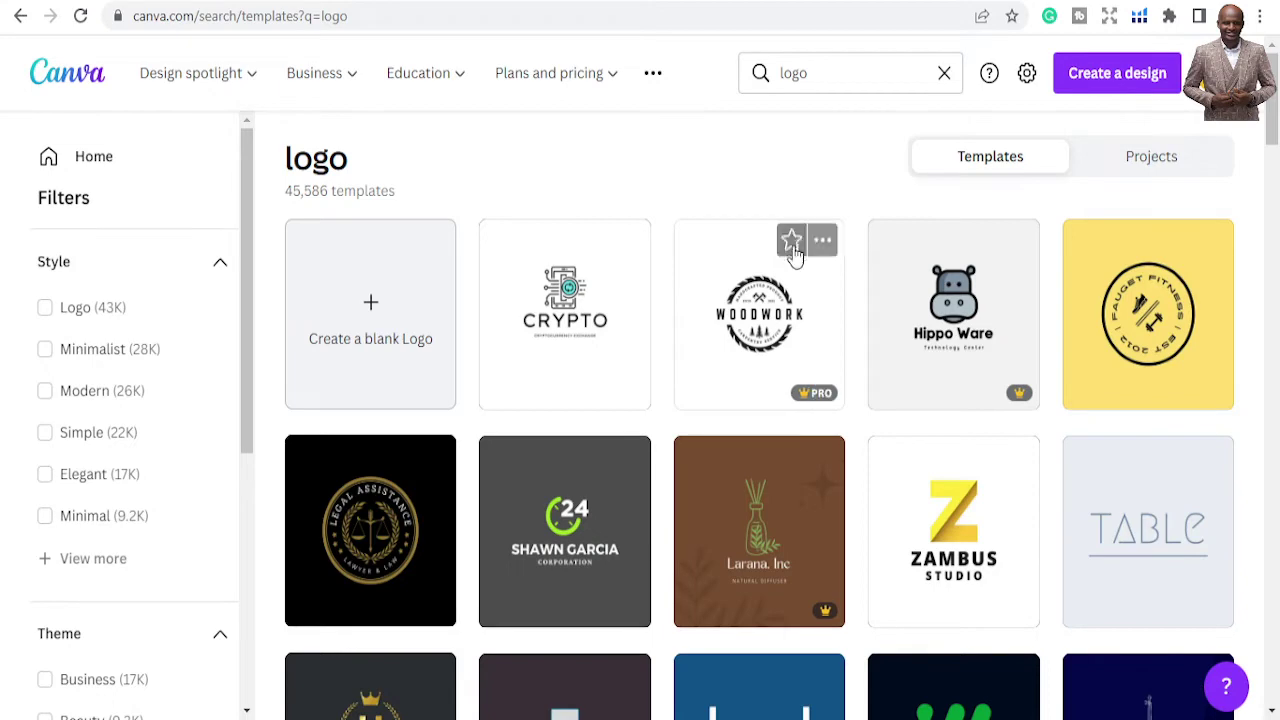
{"action": "scroll", "coordinate": [836, 578], "scroll_direction": "down", "scroll_amount": 7}
{"action": "scroll", "coordinate": [836, 578], "scroll_direction": "down", "scroll_amount": 4}
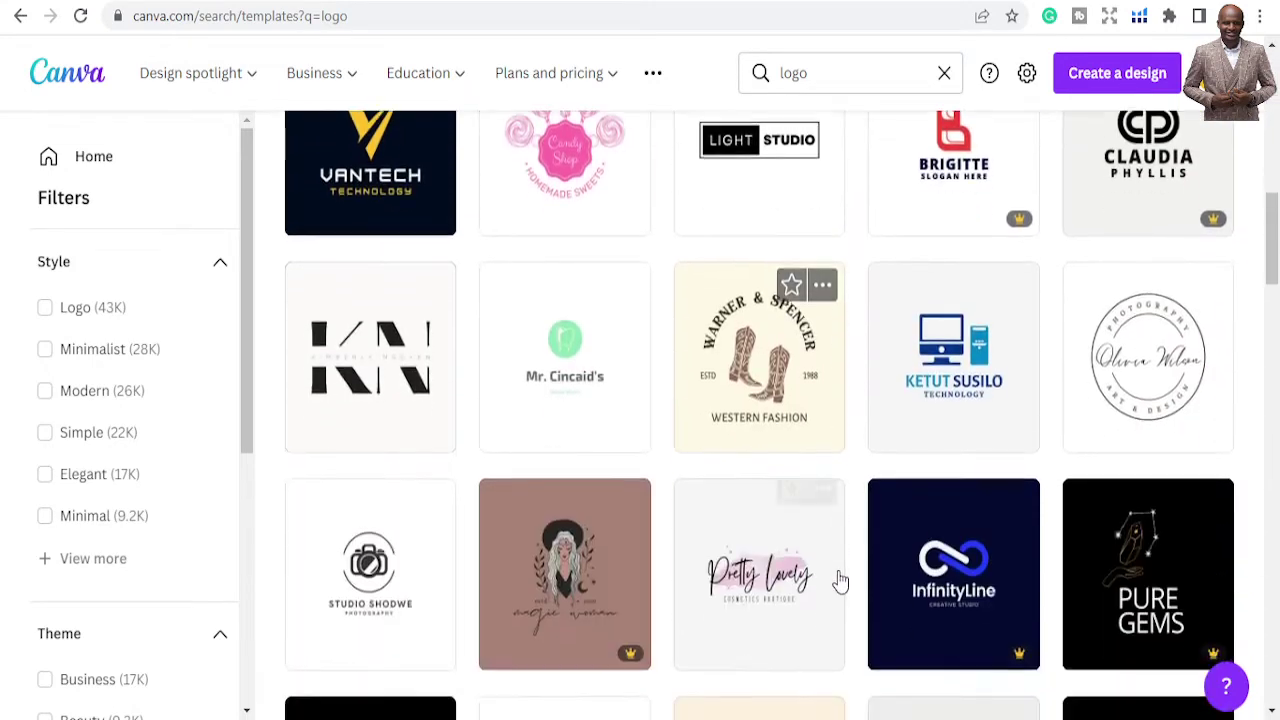
{"action": "scroll", "coordinate": [837, 580], "scroll_direction": "up", "scroll_amount": 3}
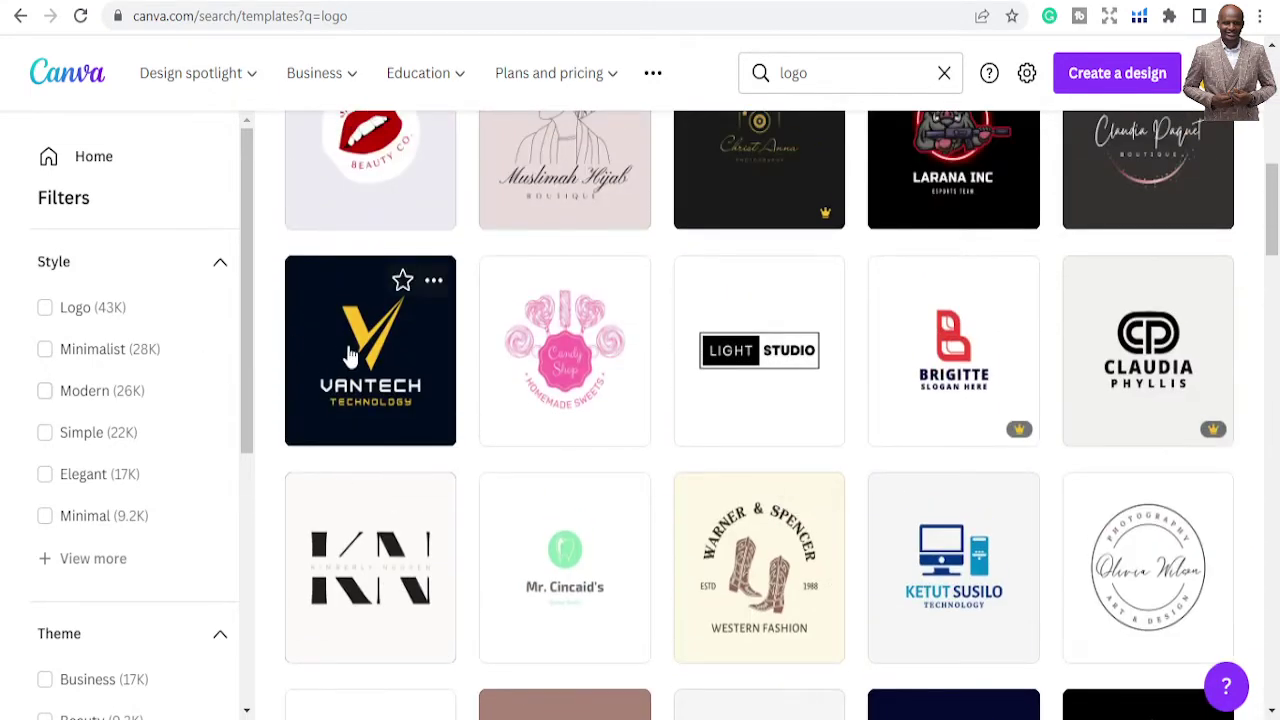
{"action": "left_click", "coordinate": [350, 358]}
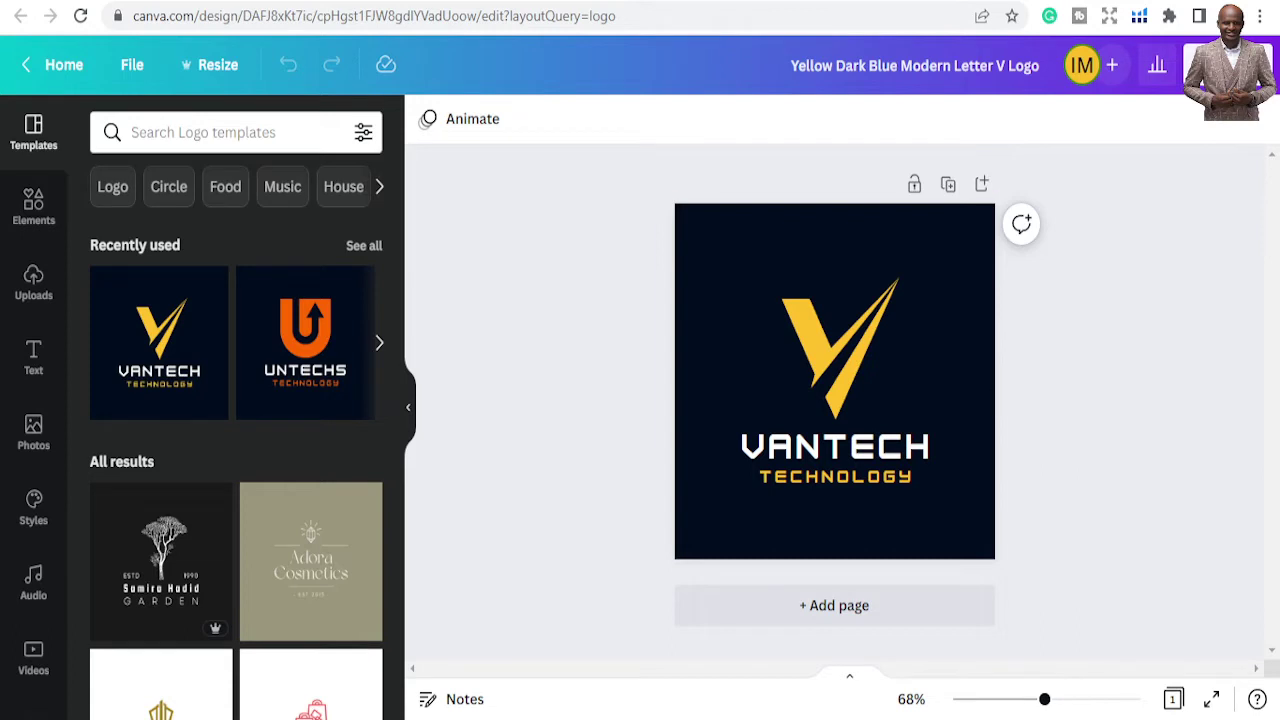
Check the Resize options, select the yellow V graphic, then return to the logo results
{"action": "left_click", "coordinate": [214, 72]}
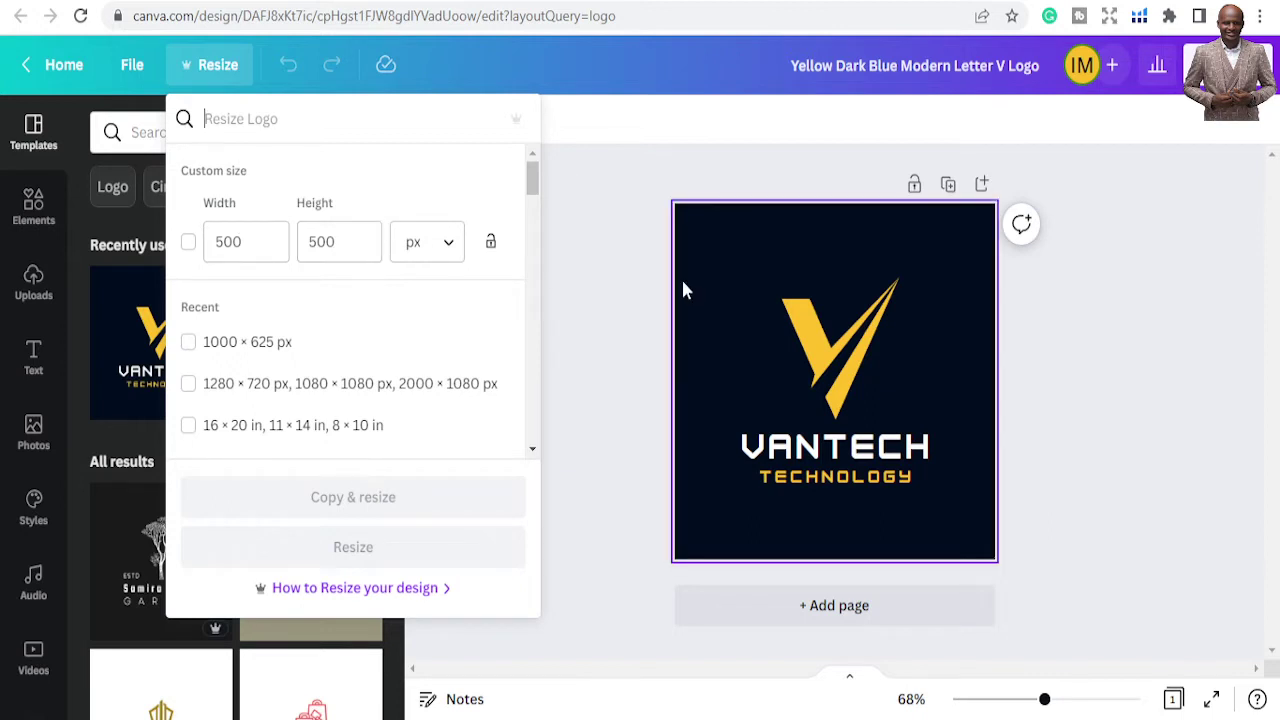
{"action": "left_click", "coordinate": [632, 290]}
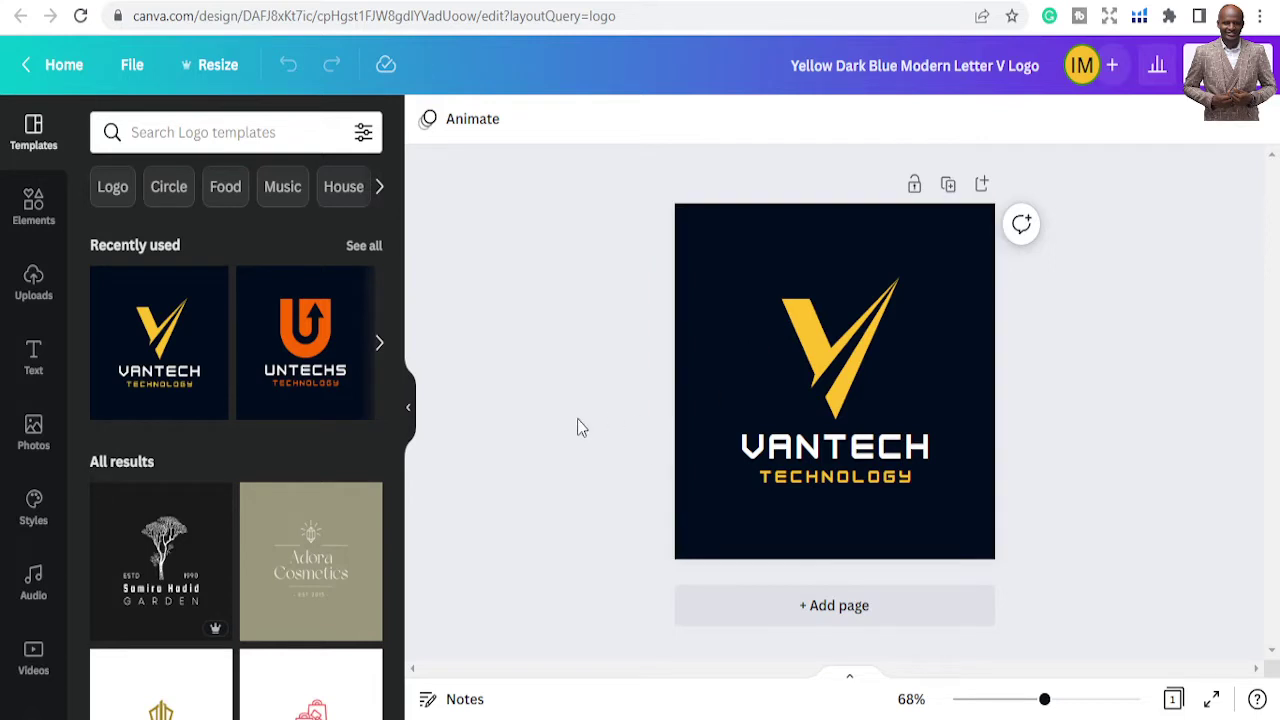
{"action": "scroll", "coordinate": [345, 475], "scroll_direction": "down", "scroll_amount": 10}
{"action": "scroll", "coordinate": [343, 486], "scroll_direction": "up", "scroll_amount": 2}
{"action": "left_click", "coordinate": [800, 352]}
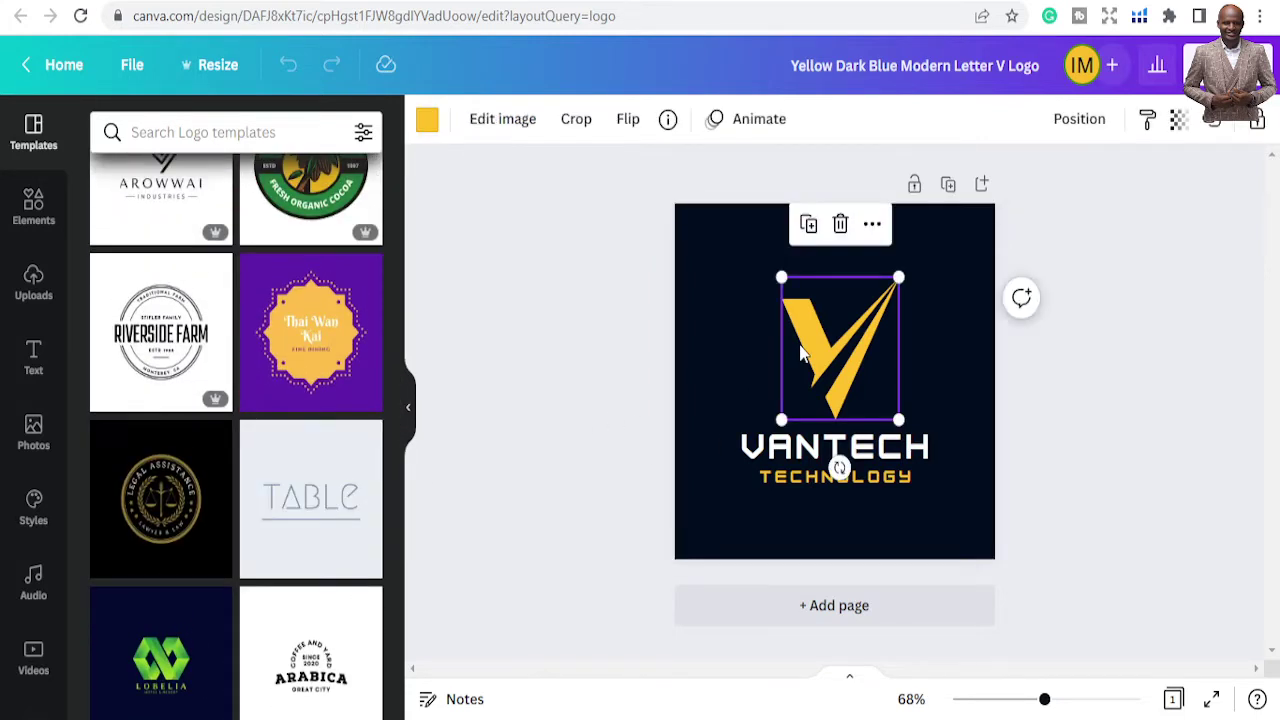
{"action": "scroll", "coordinate": [334, 543], "scroll_direction": "down", "scroll_amount": 3}
{"action": "scroll", "coordinate": [334, 543], "scroll_direction": "up", "scroll_amount": 4}
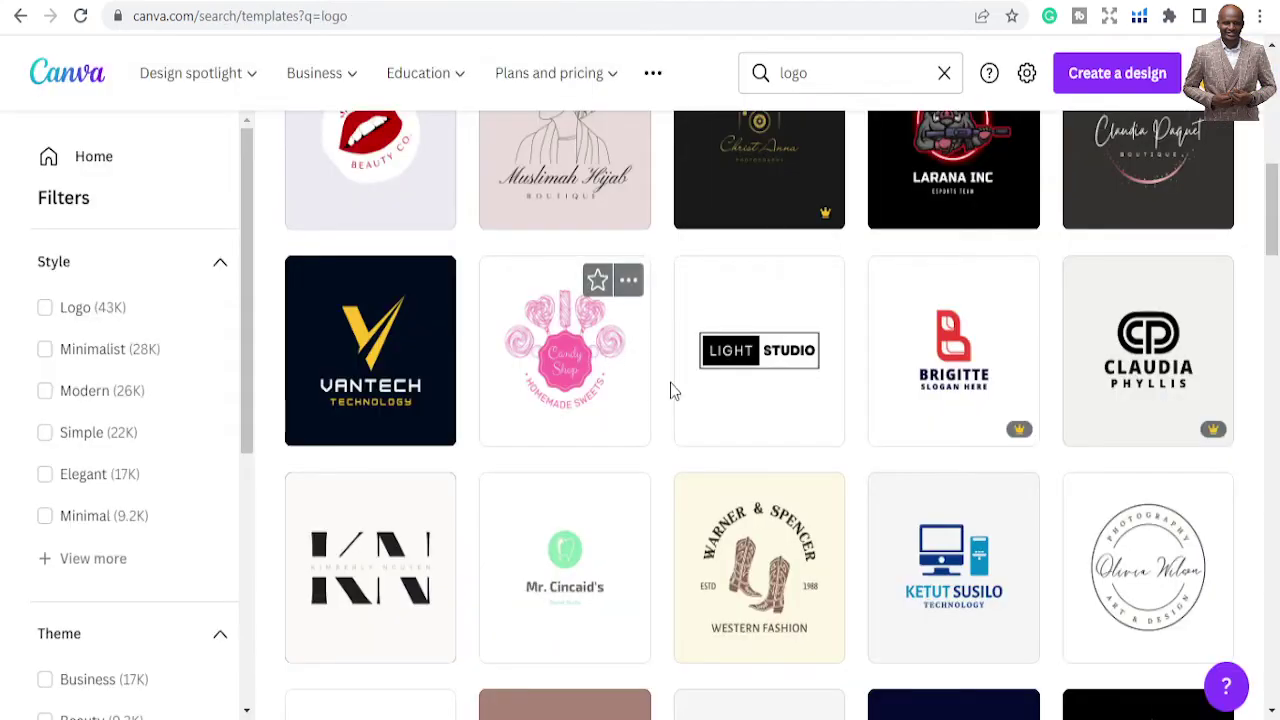
Scroll to the top of the logo results and create a blank Logo design
{"action": "scroll", "coordinate": [651, 374], "scroll_direction": "up", "scroll_amount": 5}
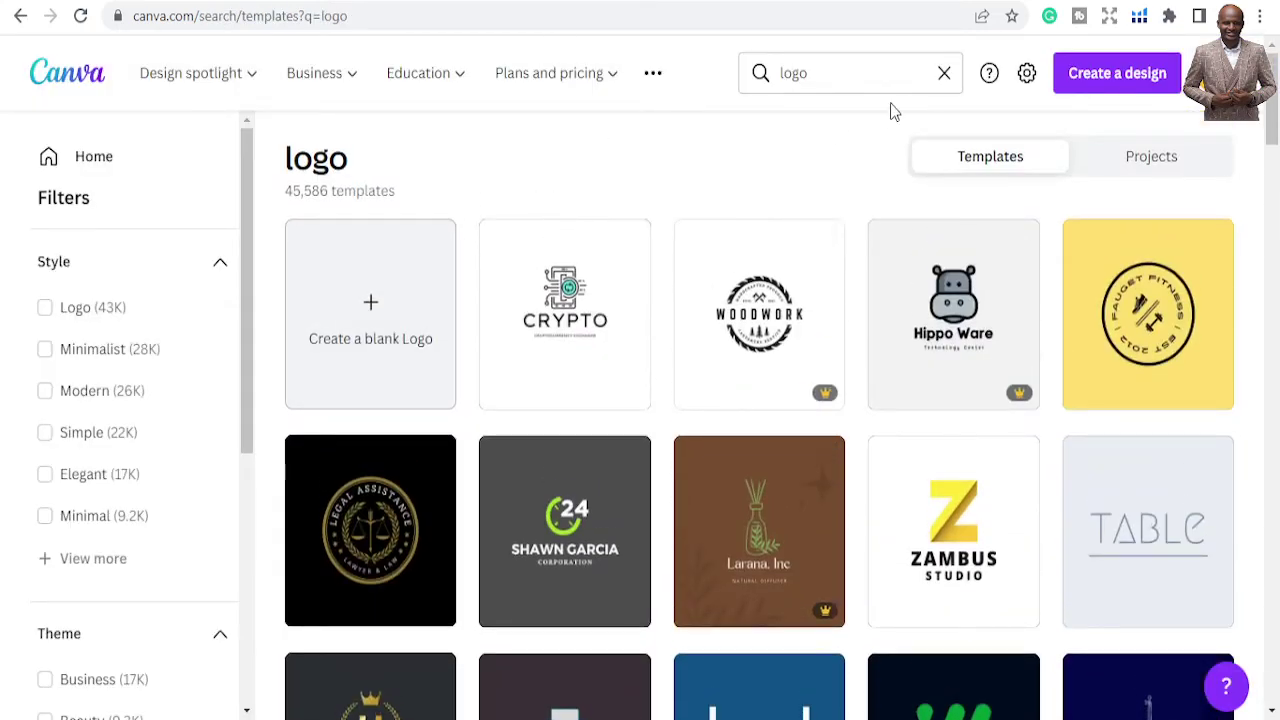
{"action": "left_click", "coordinate": [408, 337]}
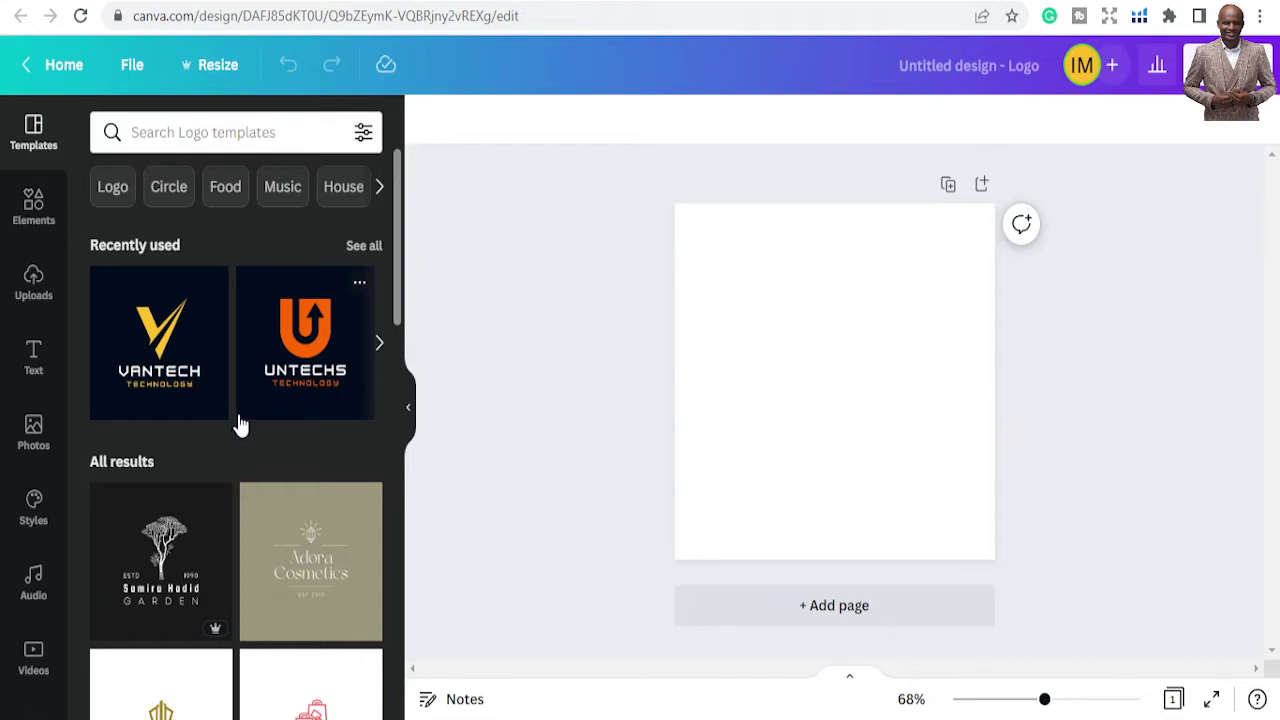
Select the blank page and browse the Elements library
{"action": "left_click", "coordinate": [843, 300]}
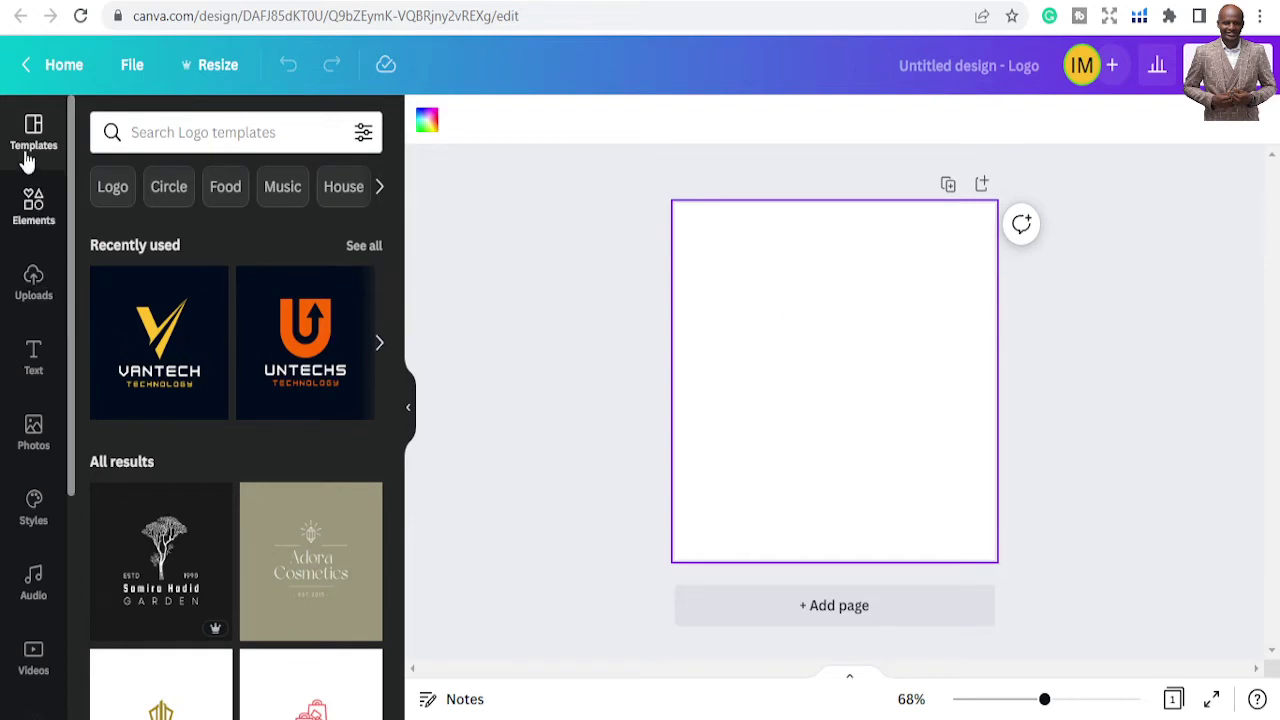
{"action": "left_click", "coordinate": [38, 218]}
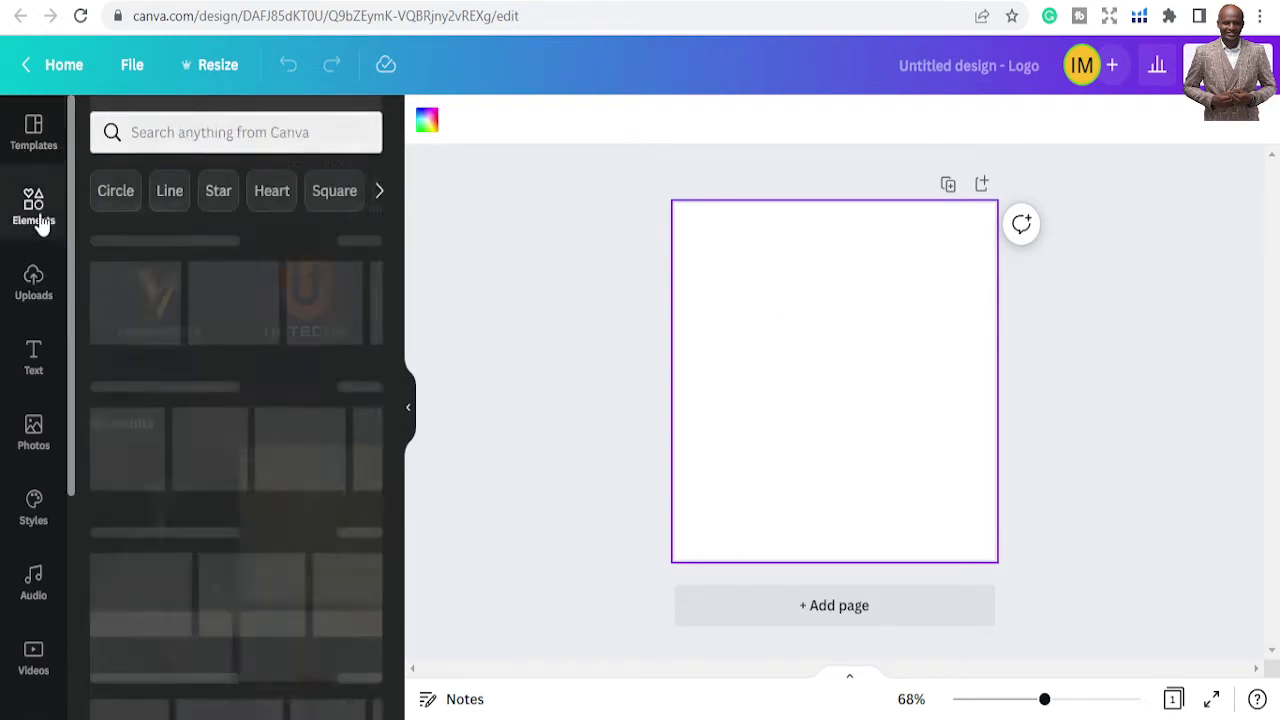
{"action": "scroll", "coordinate": [223, 396], "scroll_direction": "down", "scroll_amount": 7}
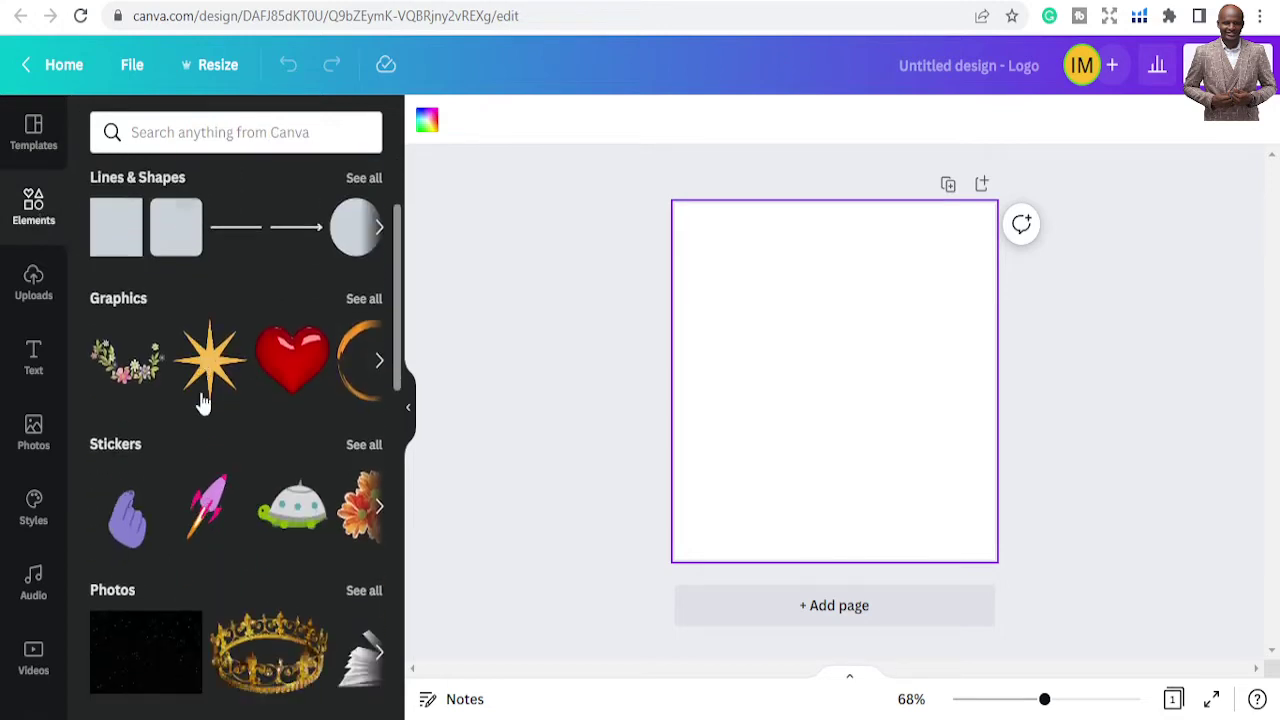
{"action": "scroll", "coordinate": [228, 398], "scroll_direction": "down", "scroll_amount": 10}
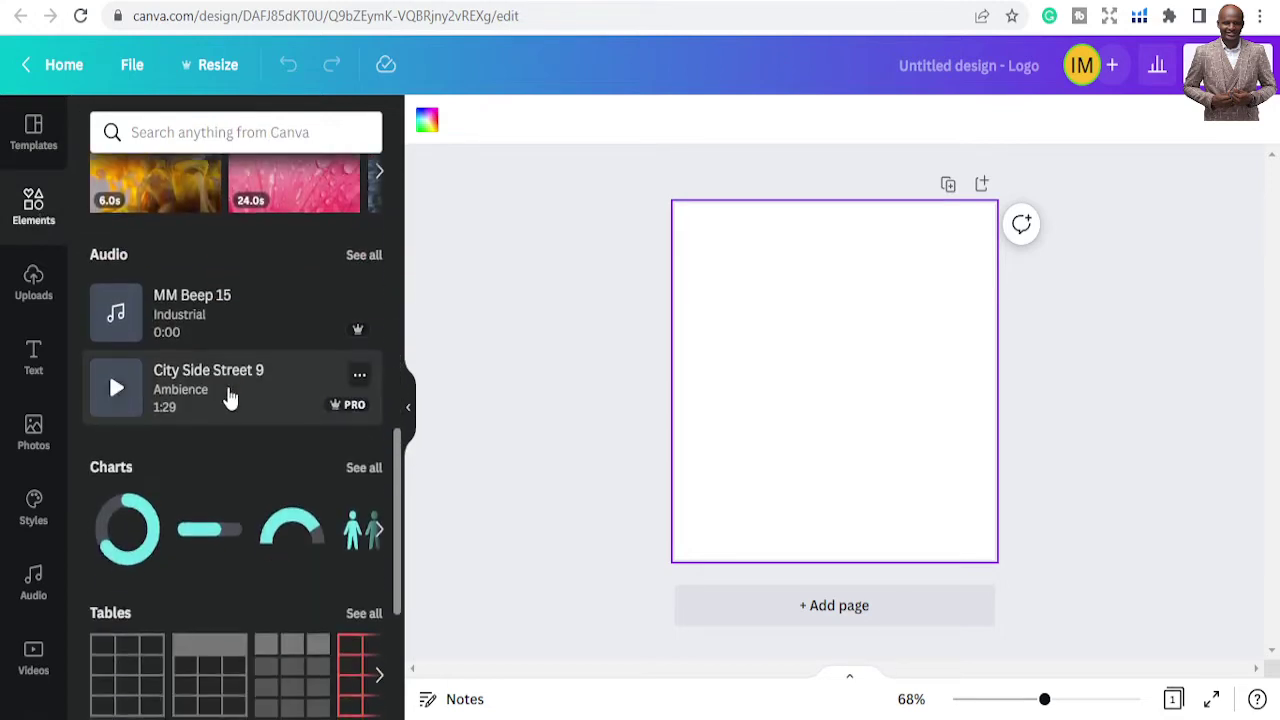
{"action": "scroll", "coordinate": [234, 392], "scroll_direction": "up", "scroll_amount": 15}
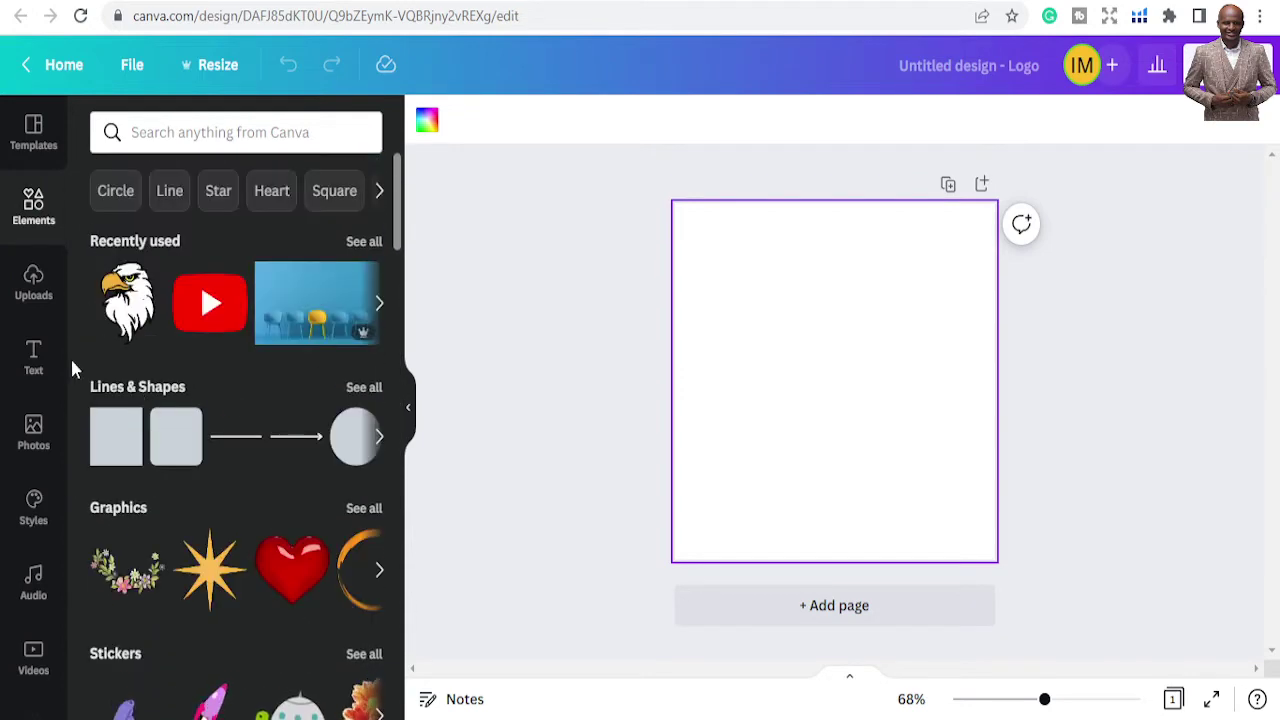
Look through previous uploads, try Upload files, then bring up the Text panel
{"action": "left_click", "coordinate": [33, 285]}
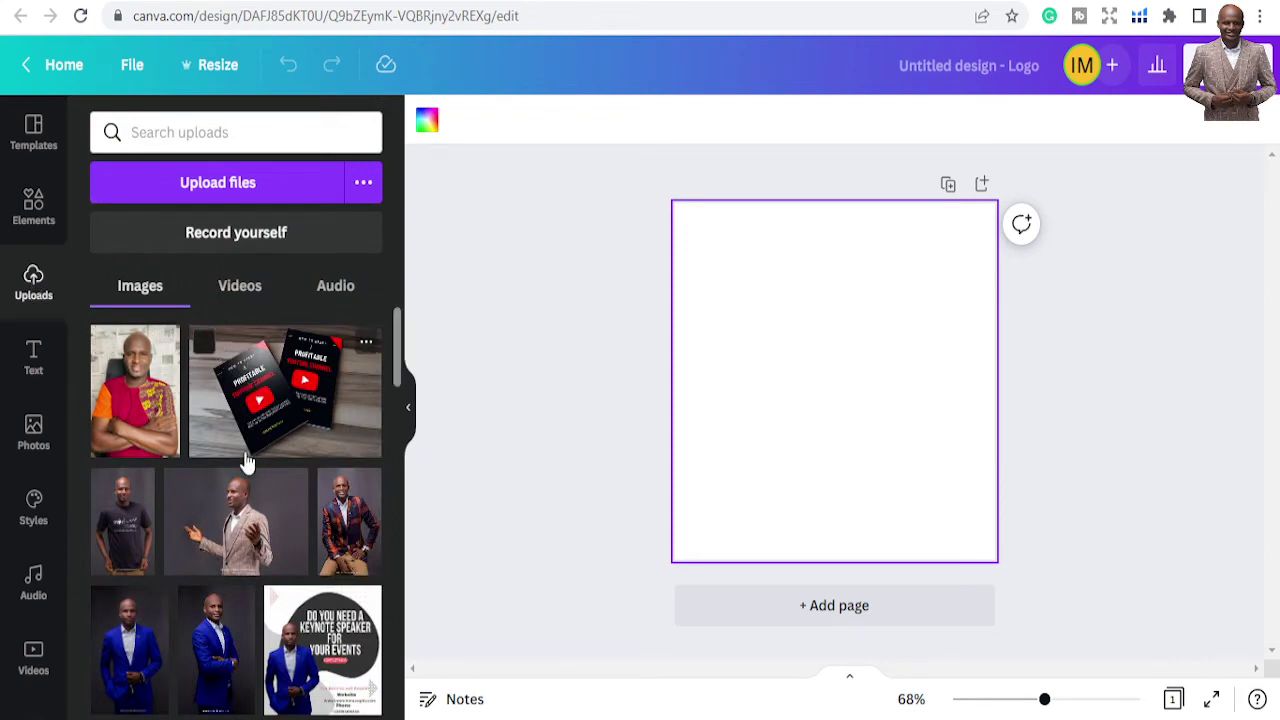
{"action": "scroll", "coordinate": [244, 460], "scroll_direction": "down", "scroll_amount": 2}
{"action": "scroll", "coordinate": [247, 465], "scroll_direction": "down", "scroll_amount": 10}
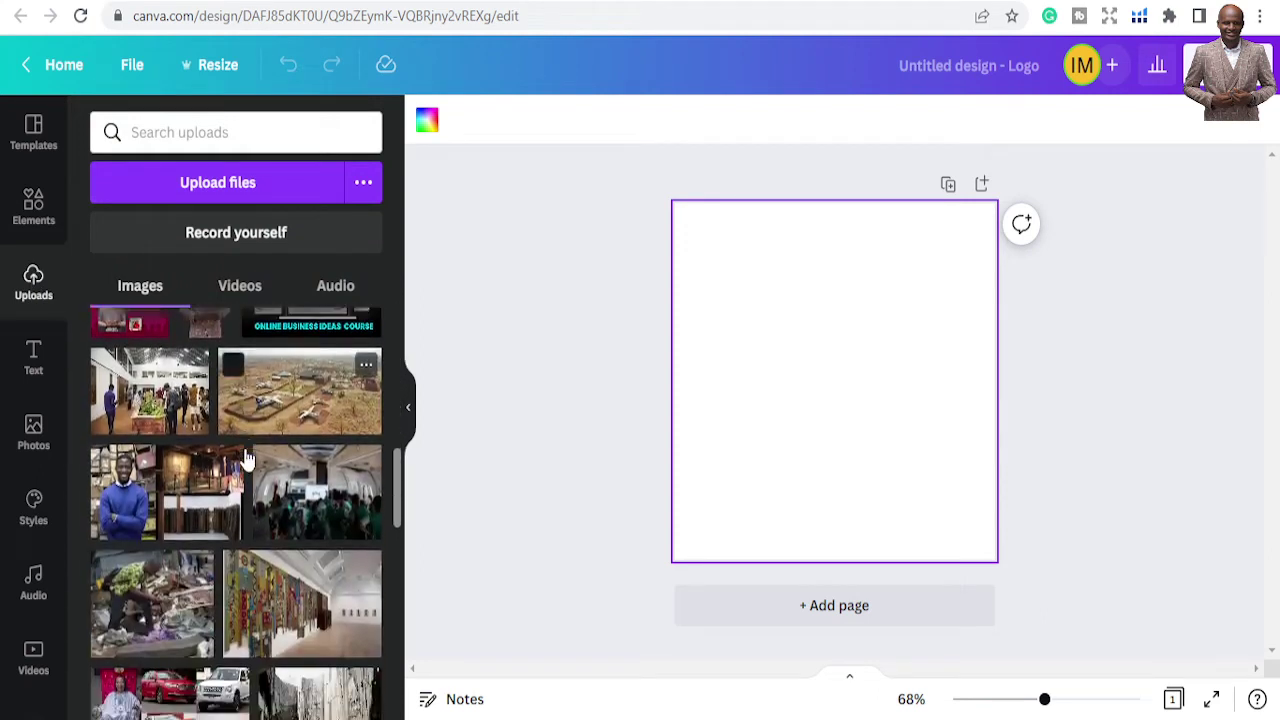
{"action": "scroll", "coordinate": [243, 481], "scroll_direction": "up", "scroll_amount": 10}
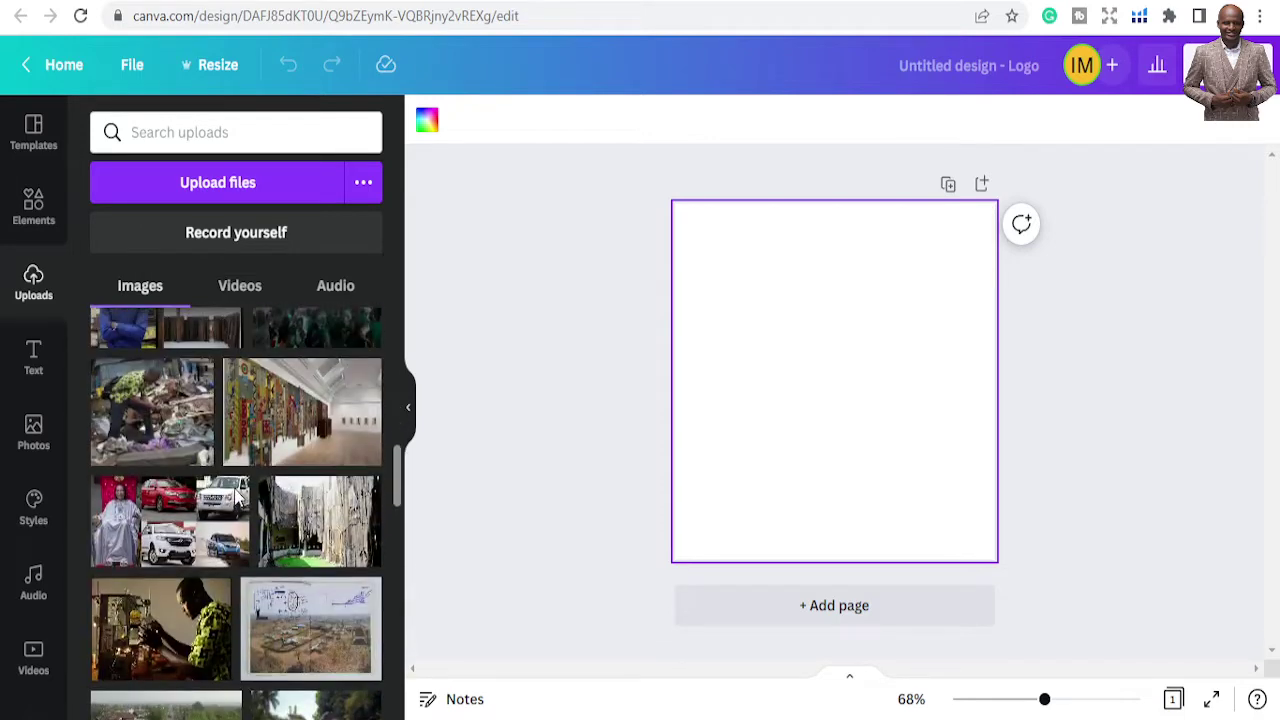
{"action": "scroll", "coordinate": [237, 497], "scroll_direction": "up", "scroll_amount": 1}
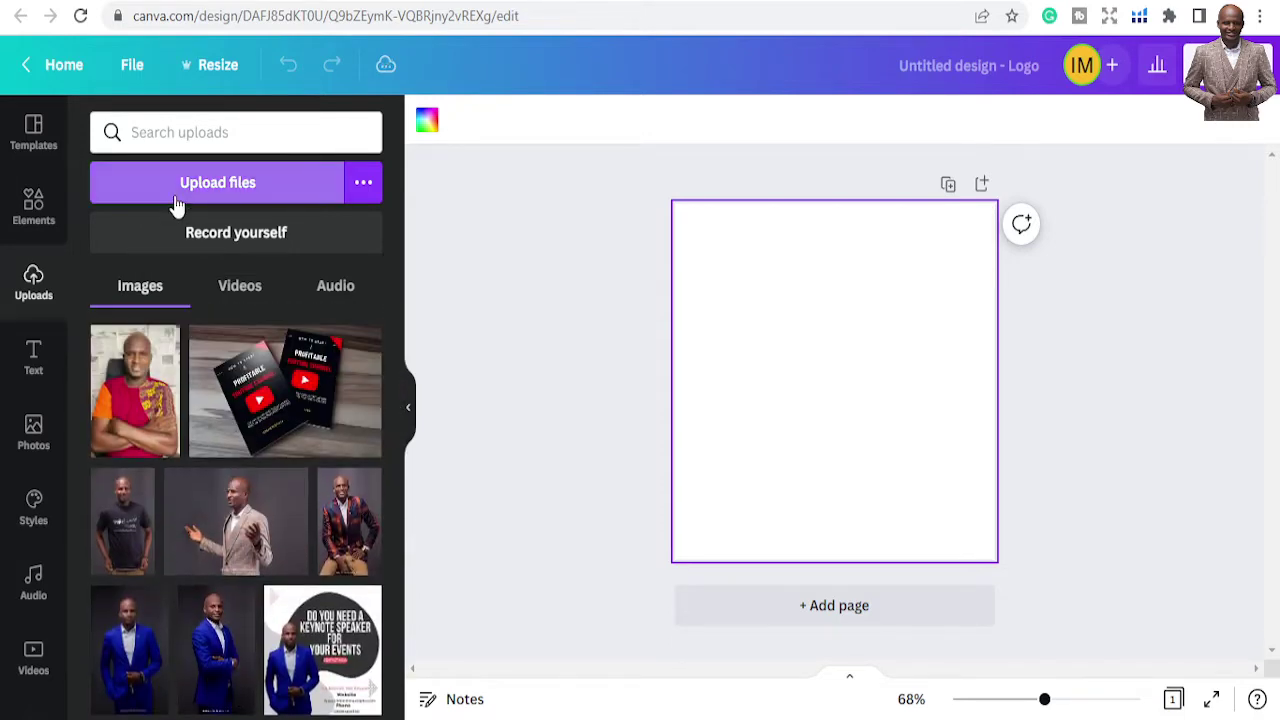
{"action": "left_click", "coordinate": [269, 185]}
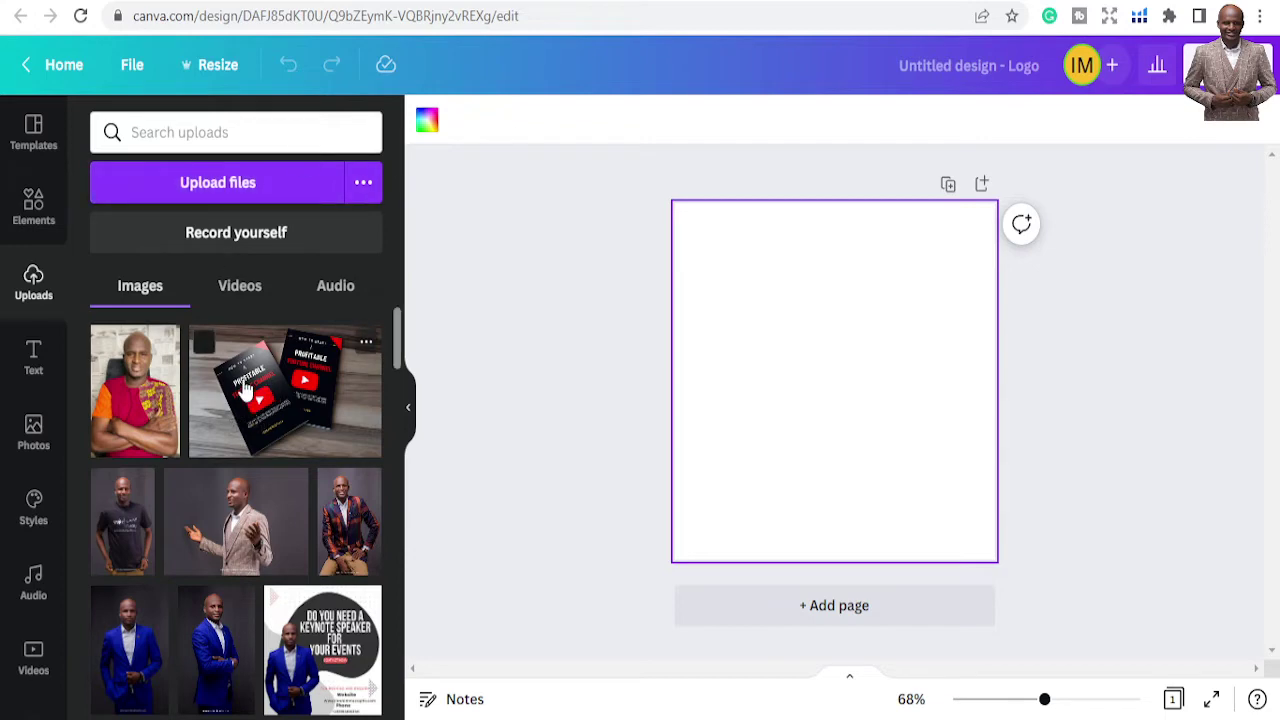
{"action": "left_click", "coordinate": [34, 357]}
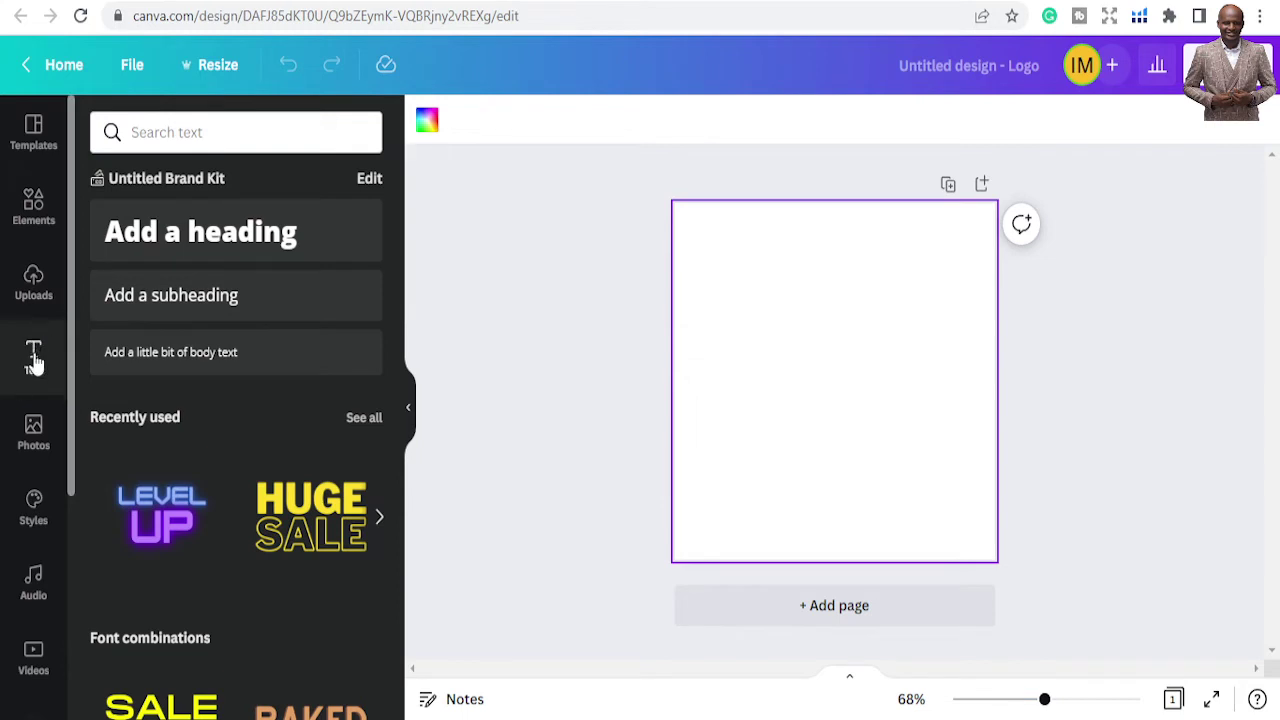
{"action": "left_click", "coordinate": [210, 232]}
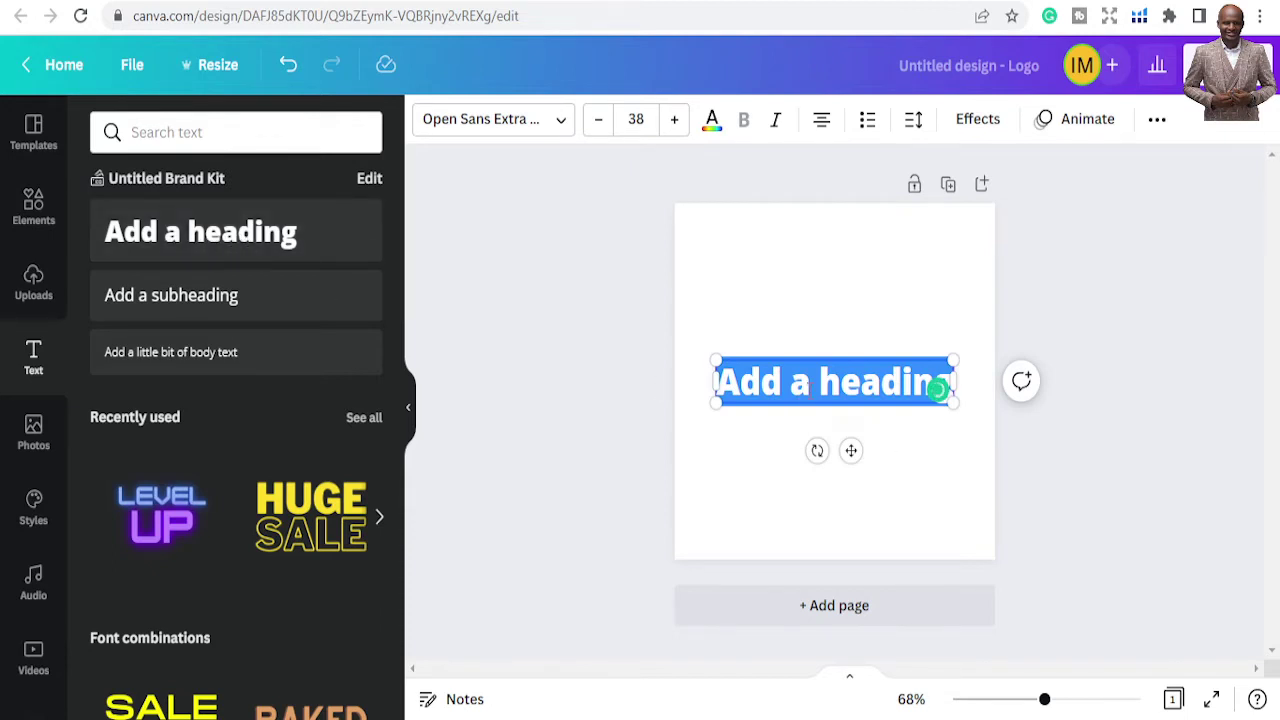
{"action": "type", "text": "Ibrah"}
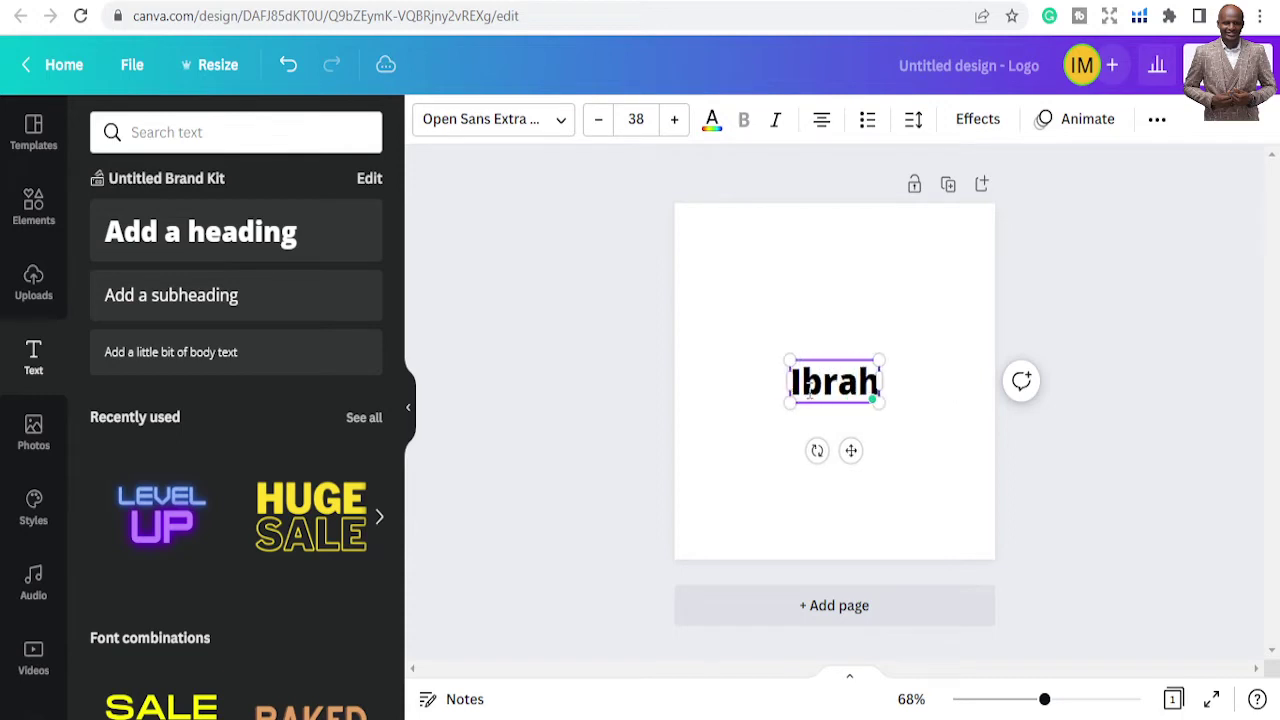
{"action": "key", "text": "BackSpace"}
{"action": "key", "text": "BackSpace"}
{"action": "key", "text": "BackSpace"}
{"action": "key", "text": "BackSpace"}
{"action": "key", "text": "BackSpace"}
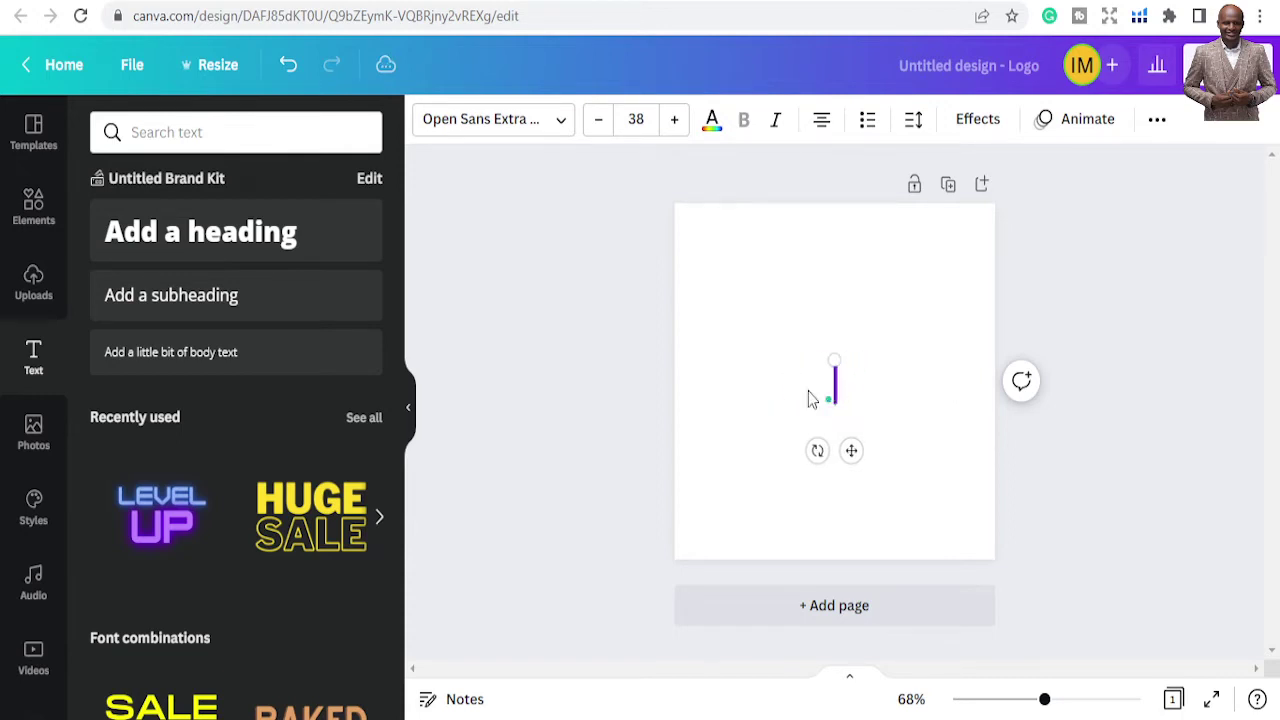
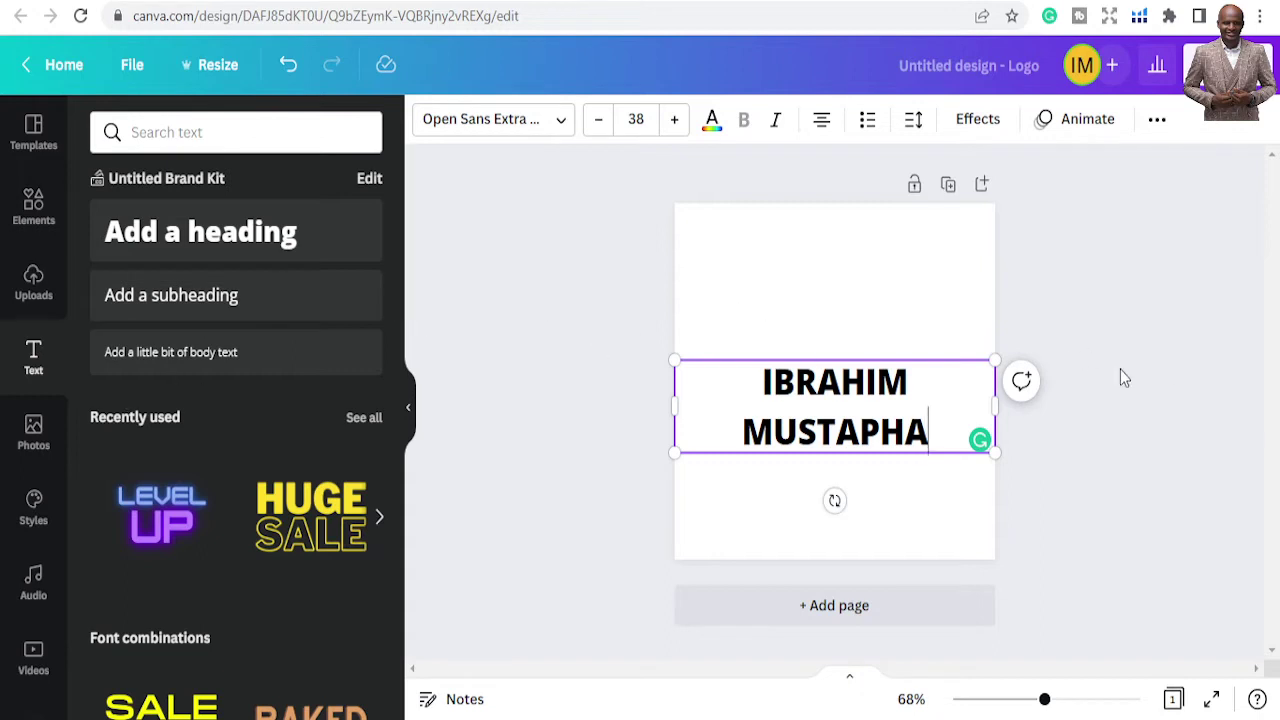
{"action": "left_click", "coordinate": [849, 343]}
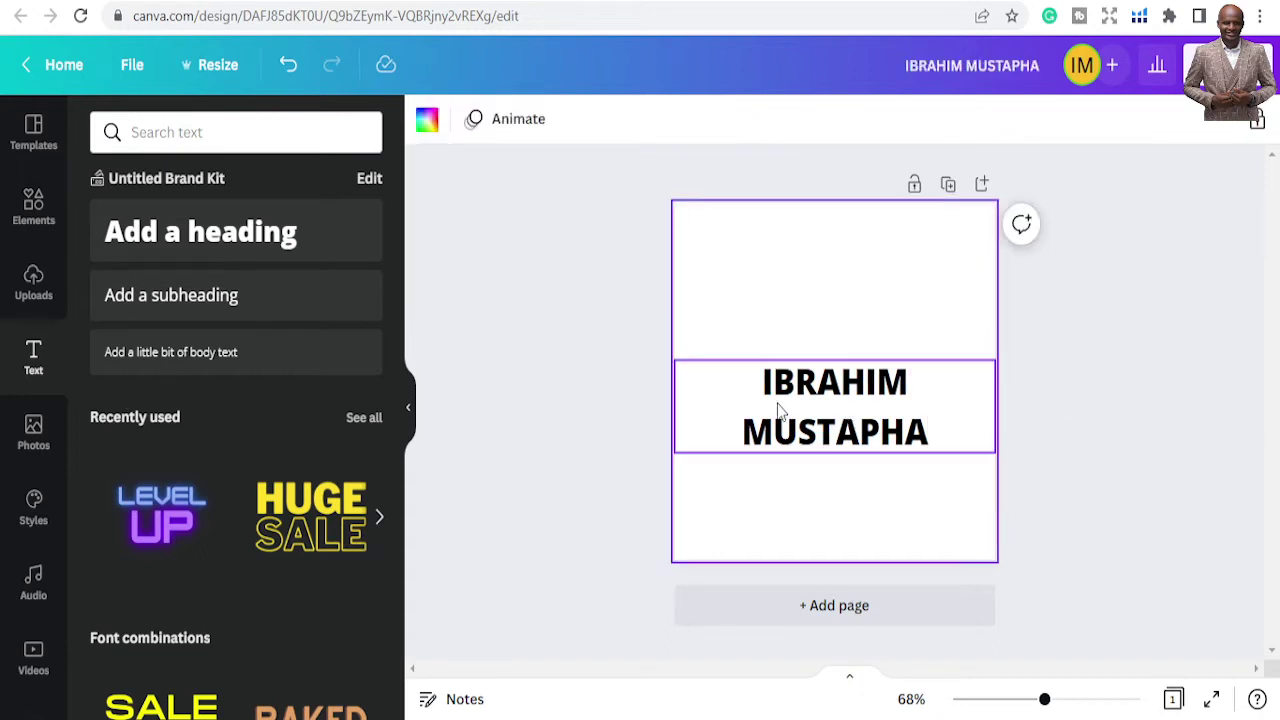
Scroll through the stock Photos library, then bring up the Styles panel
{"action": "scroll", "coordinate": [34, 414], "scroll_direction": "down", "scroll_amount": 2}
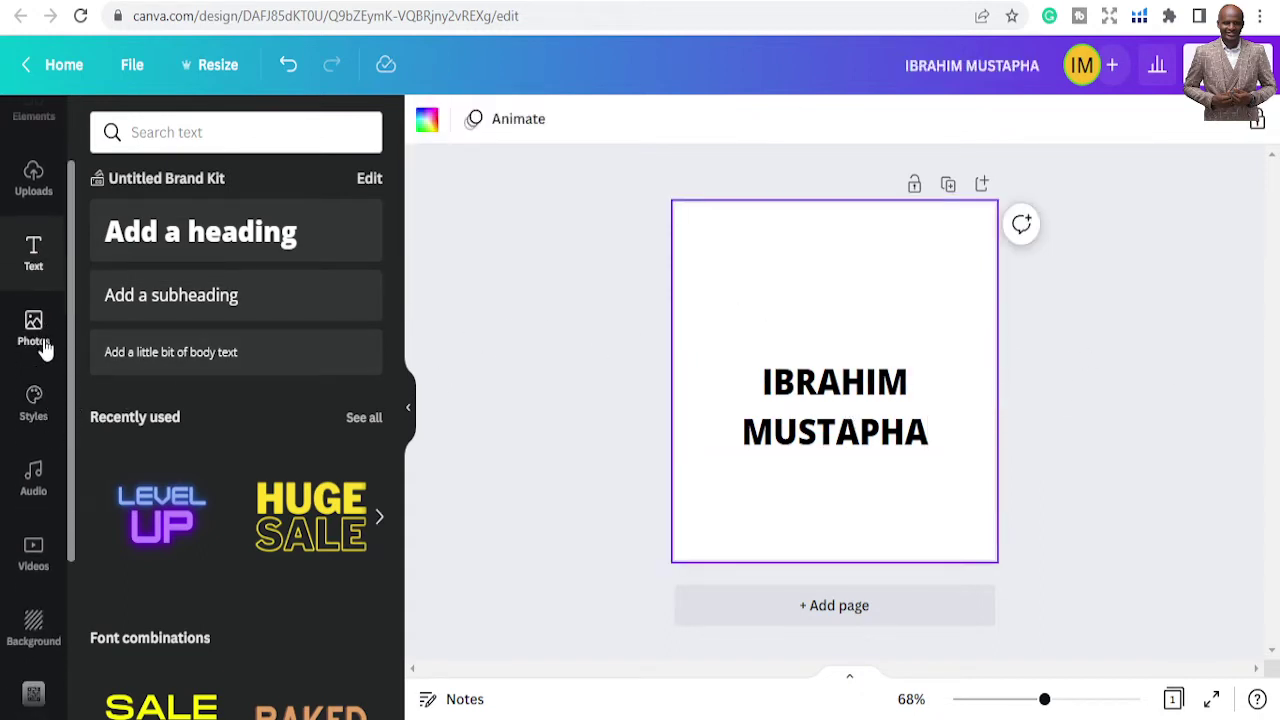
{"action": "left_click", "coordinate": [34, 330]}
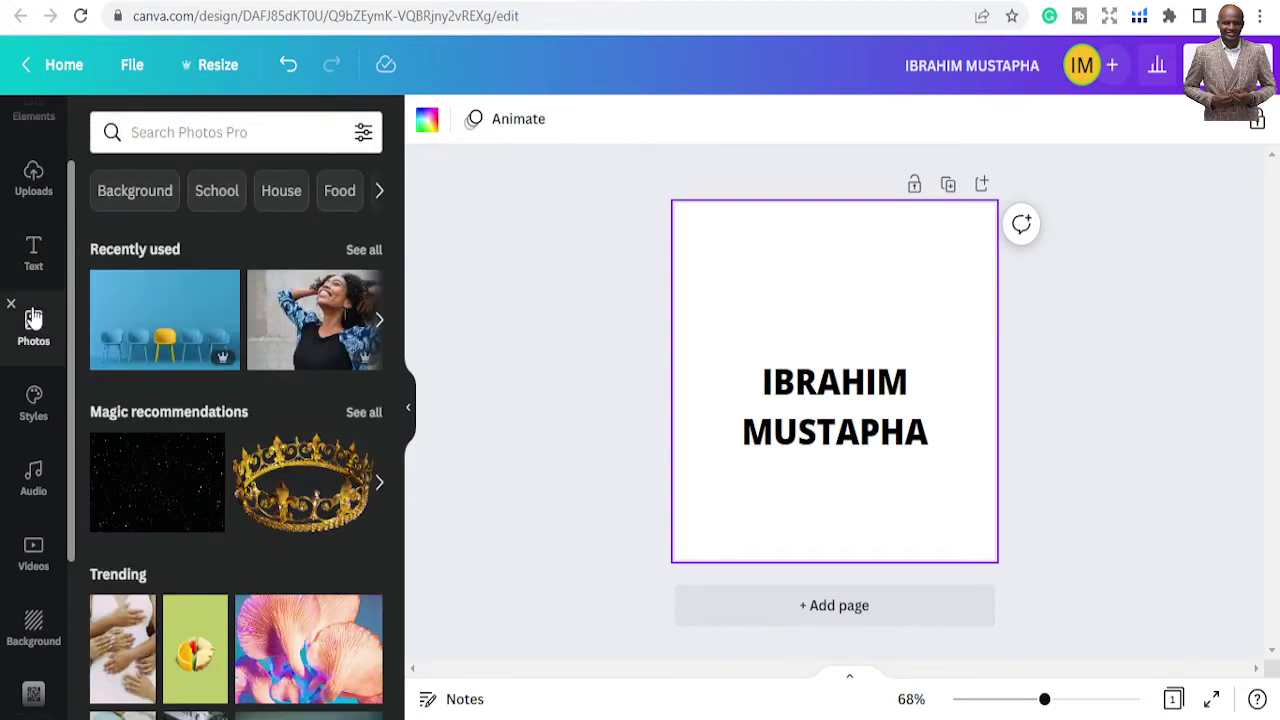
{"action": "scroll", "coordinate": [243, 405], "scroll_direction": "down", "scroll_amount": 3}
{"action": "scroll", "coordinate": [240, 408], "scroll_direction": "up", "scroll_amount": 2}
{"action": "scroll", "coordinate": [240, 408], "scroll_direction": "down", "scroll_amount": 10}
{"action": "scroll", "coordinate": [243, 410], "scroll_direction": "down", "scroll_amount": 8}
{"action": "scroll", "coordinate": [245, 415], "scroll_direction": "down", "scroll_amount": 7}
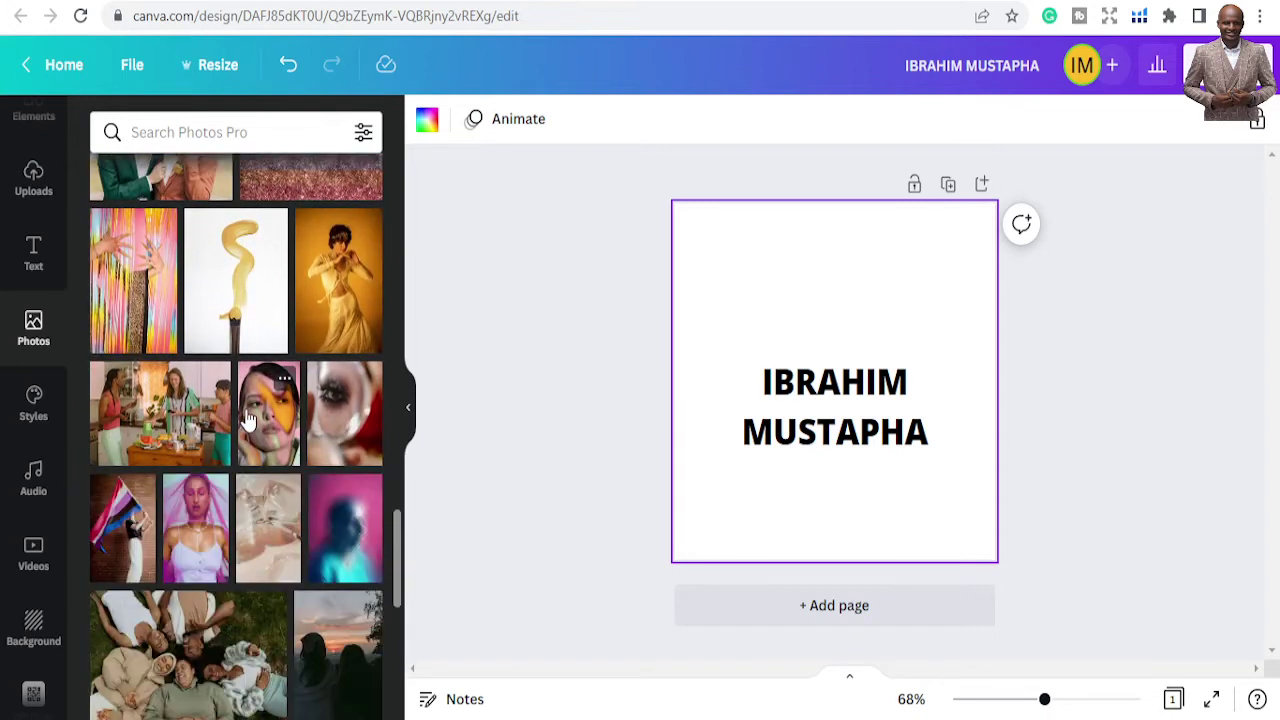
{"action": "scroll", "coordinate": [249, 420], "scroll_direction": "down", "scroll_amount": 1}
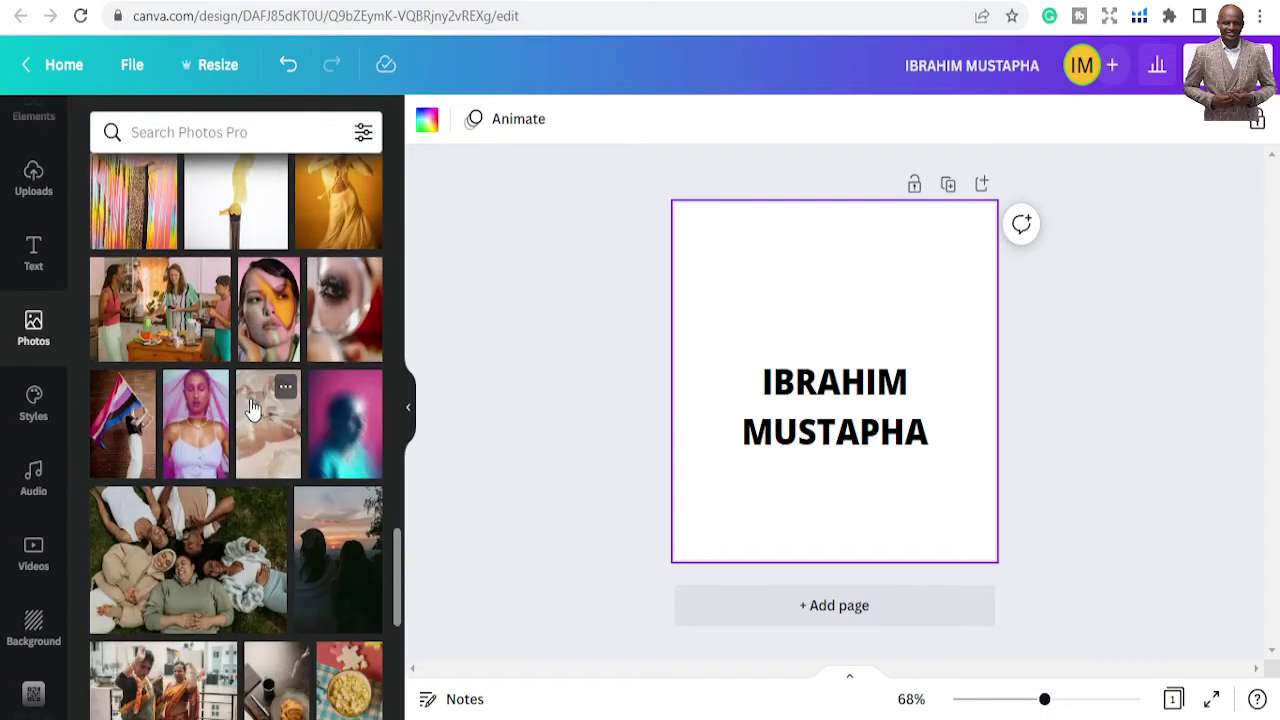
{"action": "scroll", "coordinate": [306, 442], "scroll_direction": "down", "scroll_amount": 6}
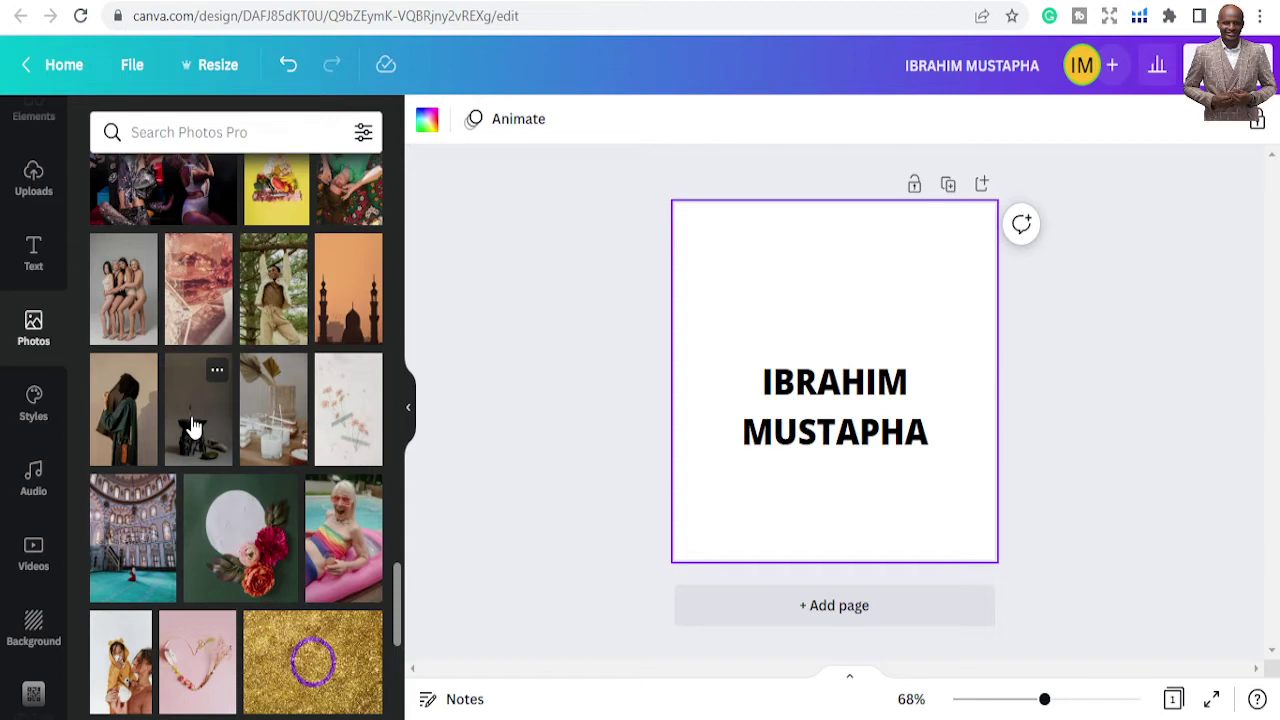
{"action": "scroll", "coordinate": [194, 430], "scroll_direction": "down", "scroll_amount": 3}
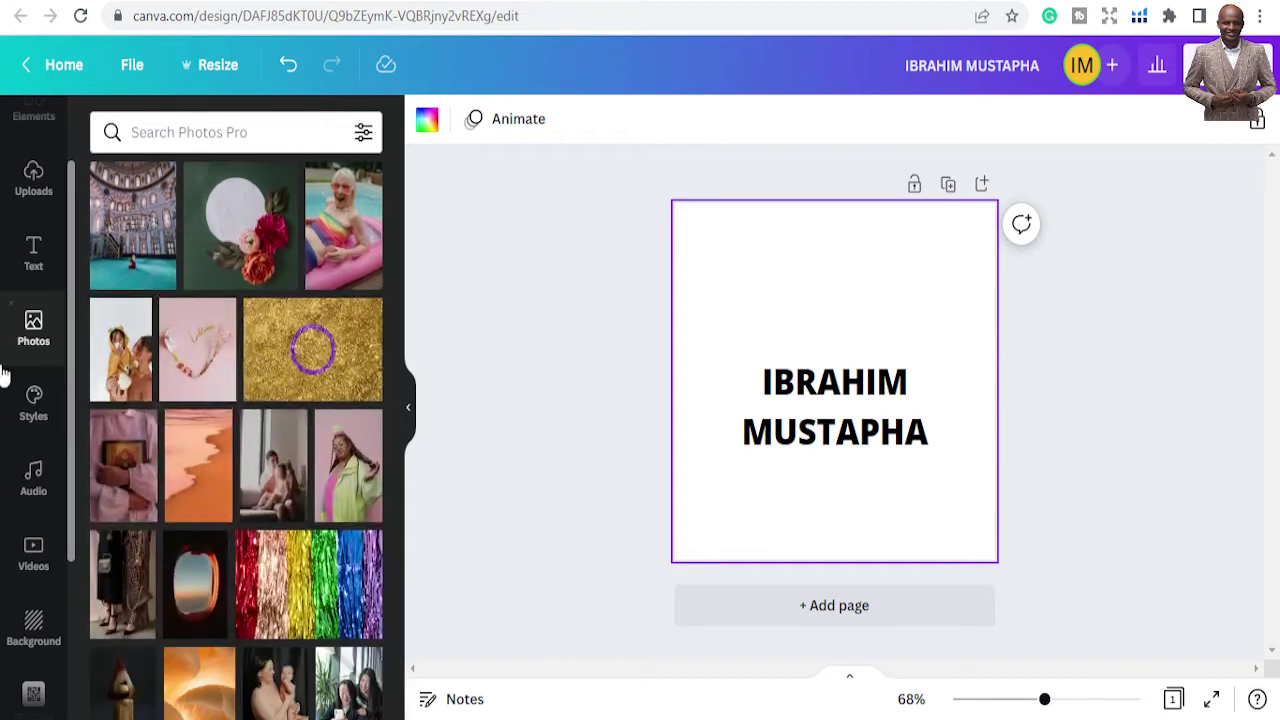
{"action": "left_click", "coordinate": [33, 400]}
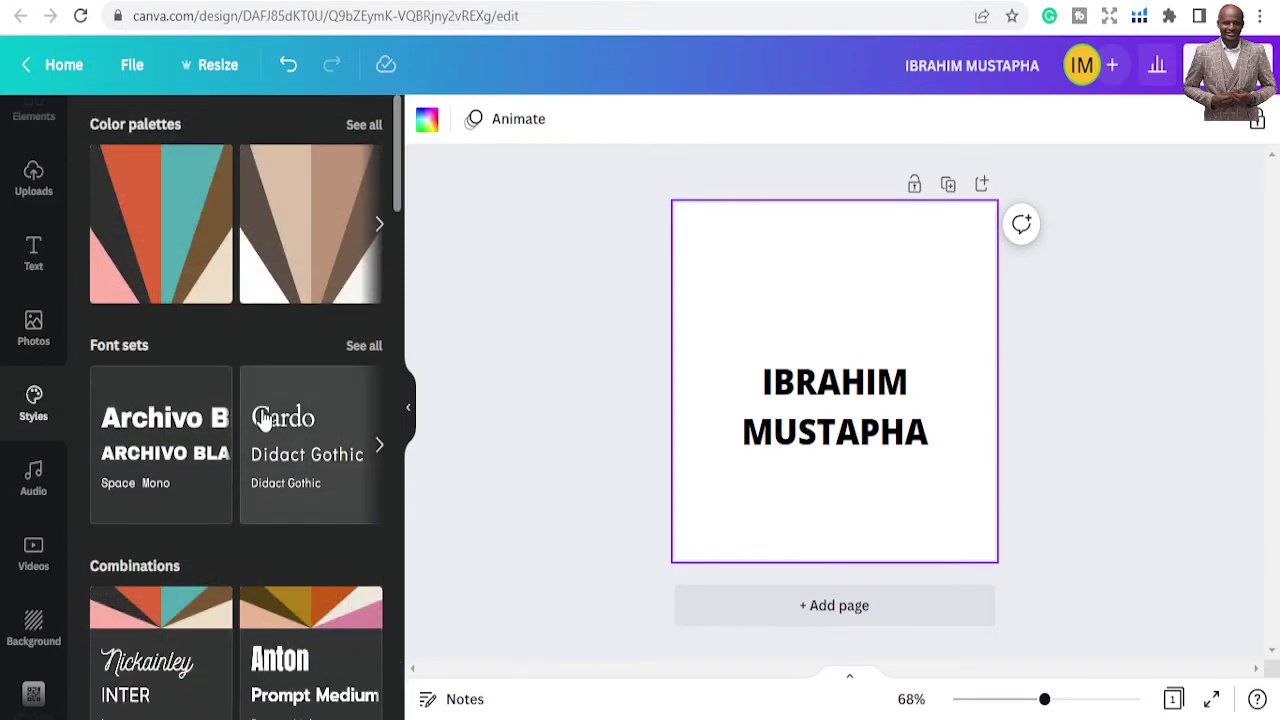
Apply the Josefin style combination, then undo it to keep black on white
{"action": "scroll", "coordinate": [268, 420], "scroll_direction": "down", "scroll_amount": 4}
{"action": "scroll", "coordinate": [268, 425], "scroll_direction": "down", "scroll_amount": 2}
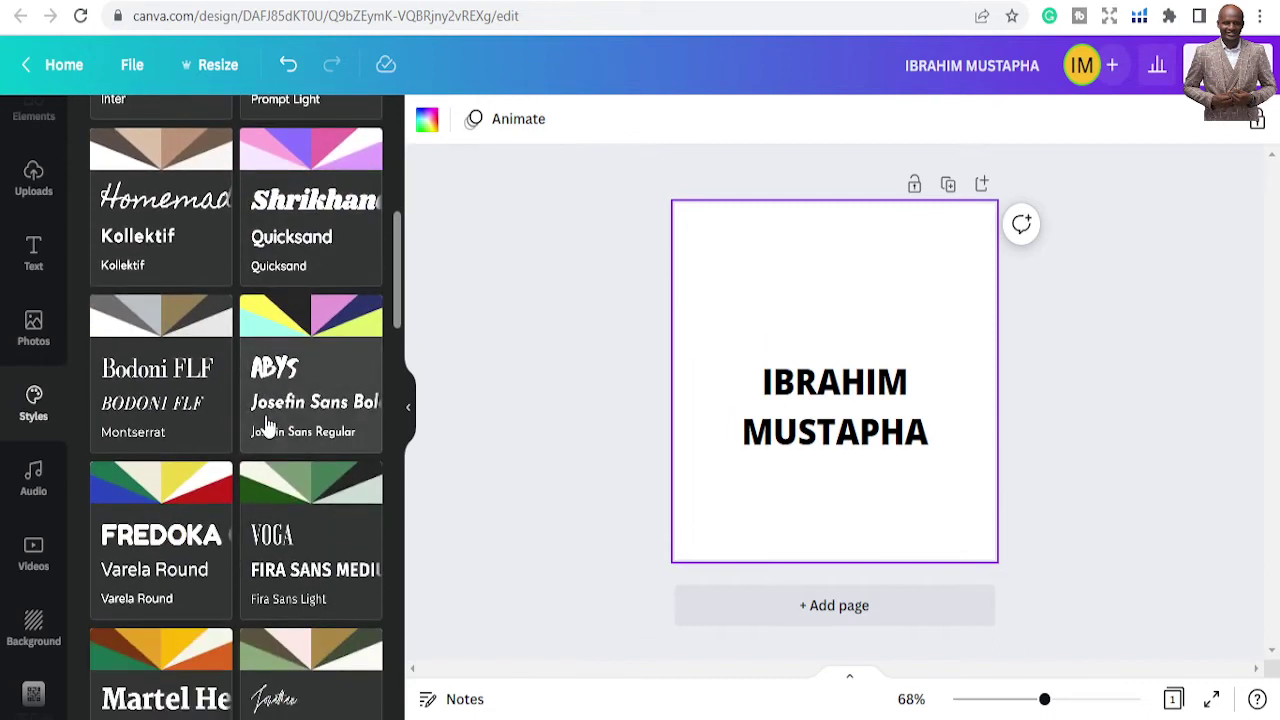
{"action": "scroll", "coordinate": [270, 420], "scroll_direction": "down", "scroll_amount": 1}
{"action": "scroll", "coordinate": [283, 395], "scroll_direction": "up", "scroll_amount": 1}
{"action": "left_click", "coordinate": [295, 320]}
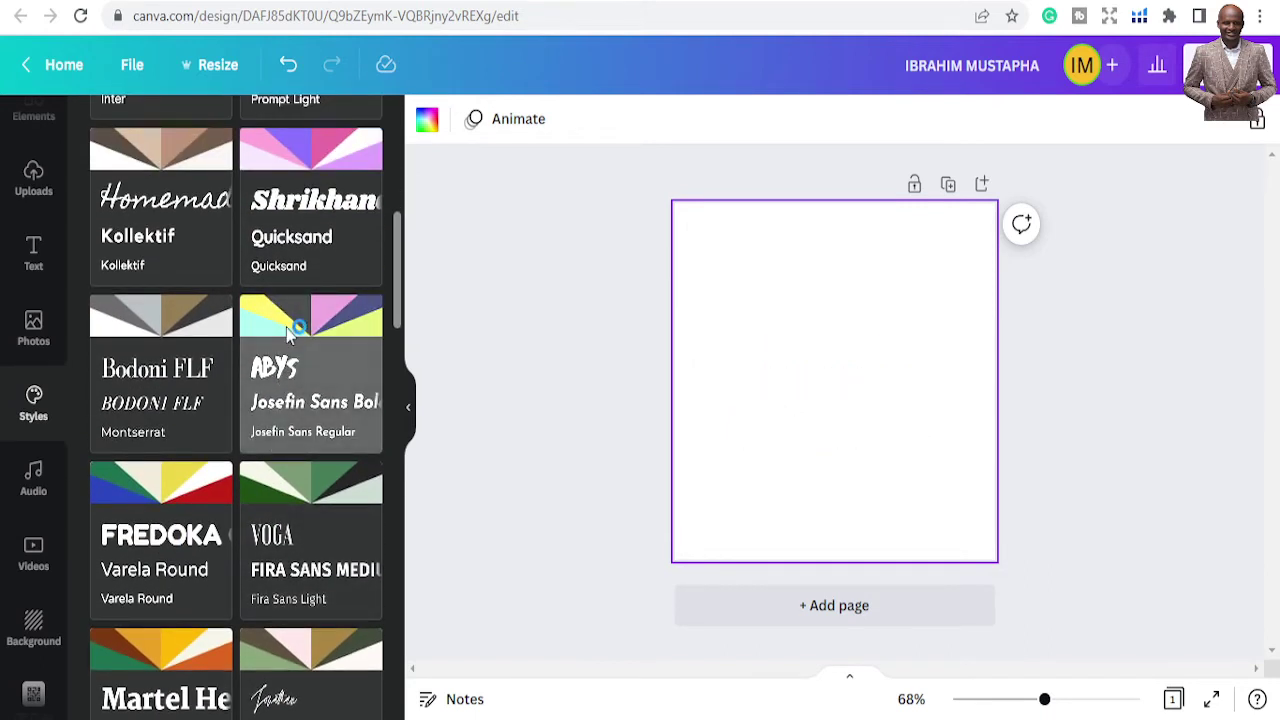
{"action": "scroll", "coordinate": [270, 390], "scroll_direction": "up", "scroll_amount": 3}
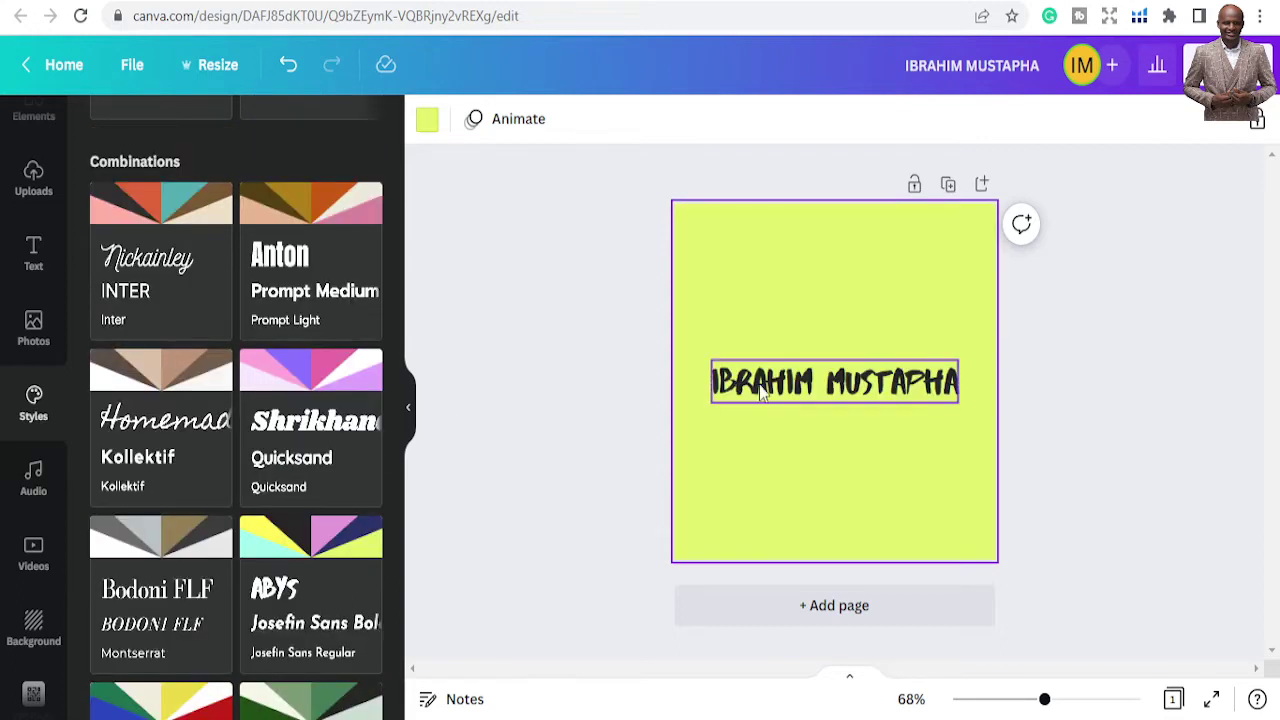
{"action": "left_click", "coordinate": [287, 65]}
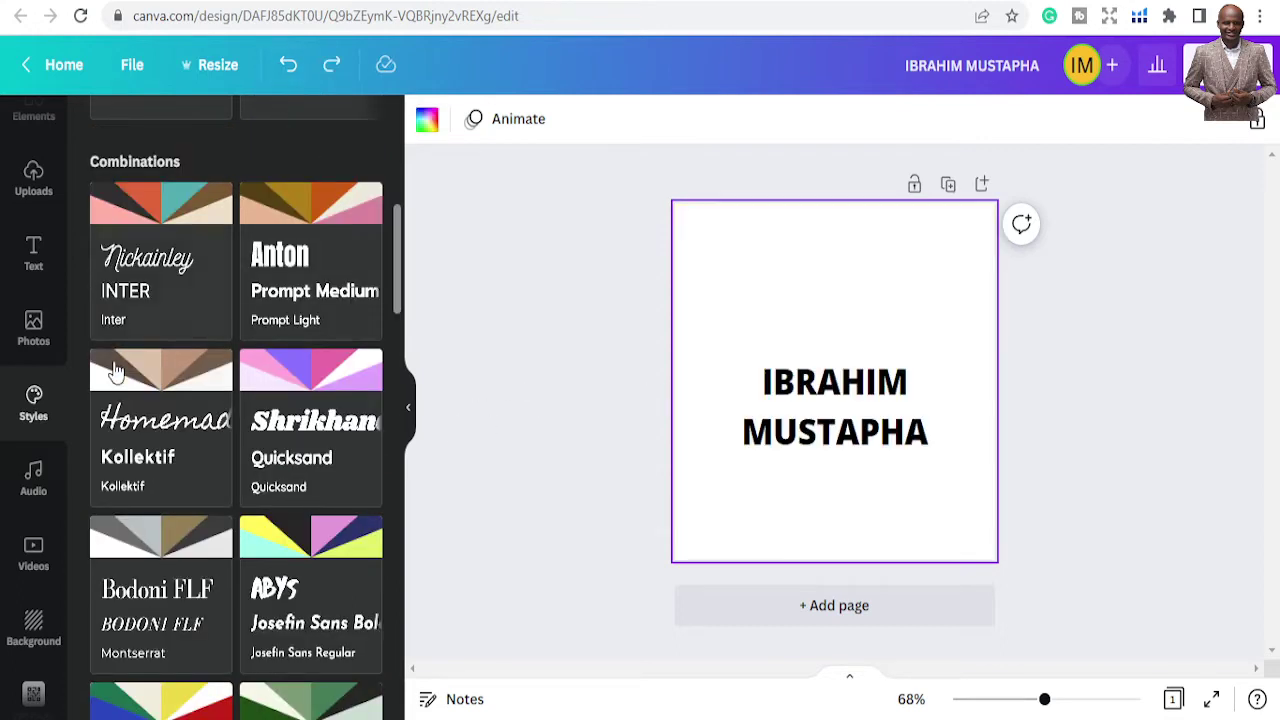
Browse the Audio track library in the sidebar
{"action": "left_click", "coordinate": [35, 478]}
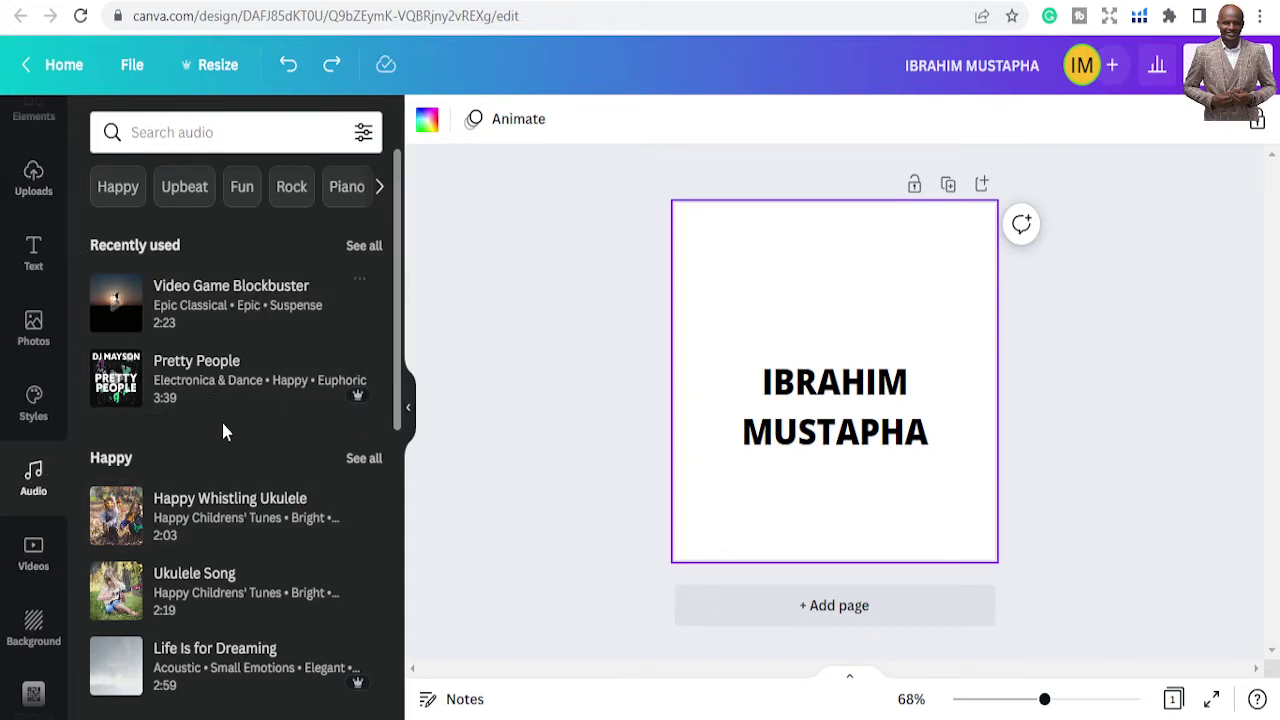
{"action": "scroll", "coordinate": [222, 425], "scroll_direction": "down", "scroll_amount": 2}
{"action": "scroll", "coordinate": [222, 434], "scroll_direction": "down", "scroll_amount": 4}
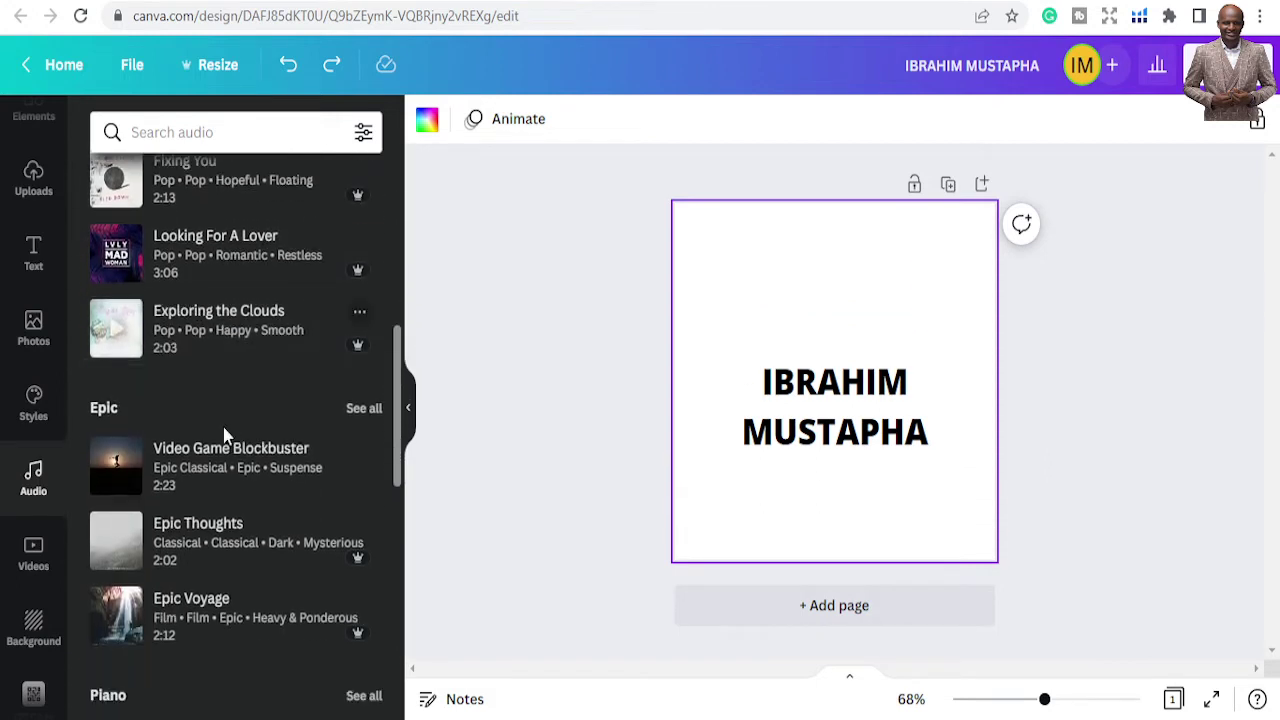
{"action": "scroll", "coordinate": [205, 480], "scroll_direction": "up", "scroll_amount": 2}
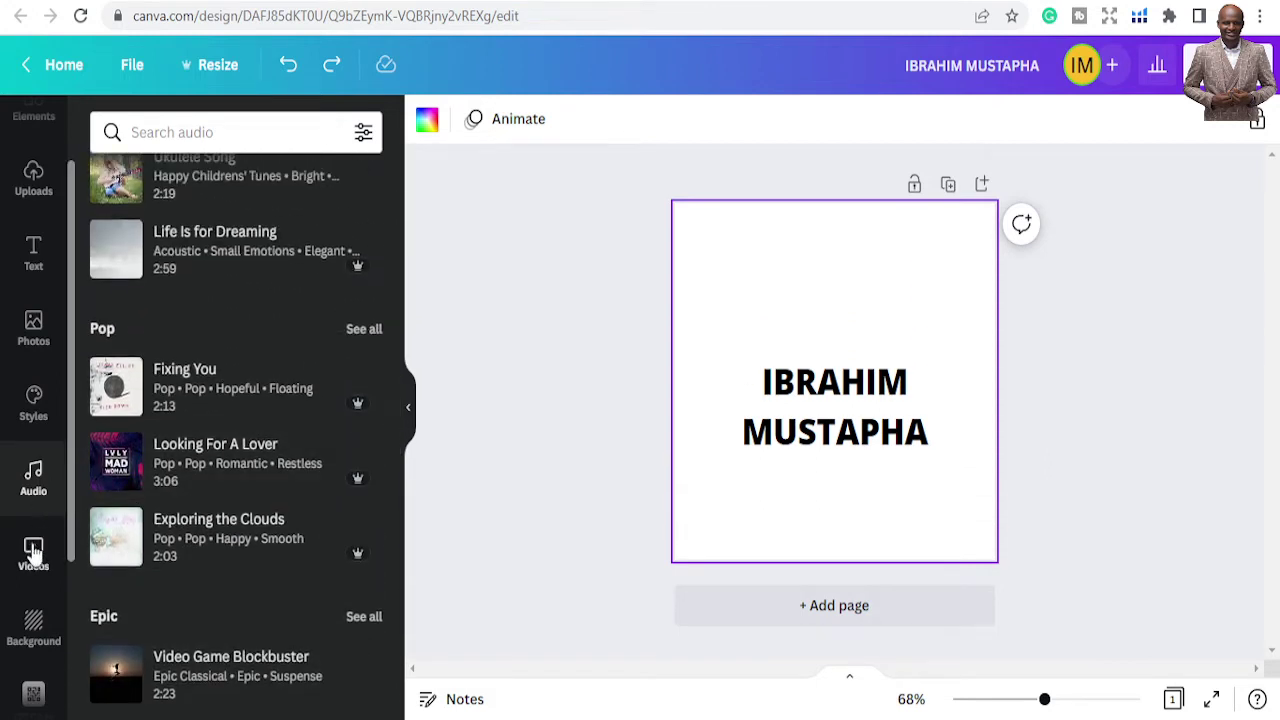
Scroll through the stock Videos library, then return to the Text panel
{"action": "left_click", "coordinate": [33, 550]}
{"action": "scroll", "coordinate": [192, 451], "scroll_direction": "down", "scroll_amount": 5}
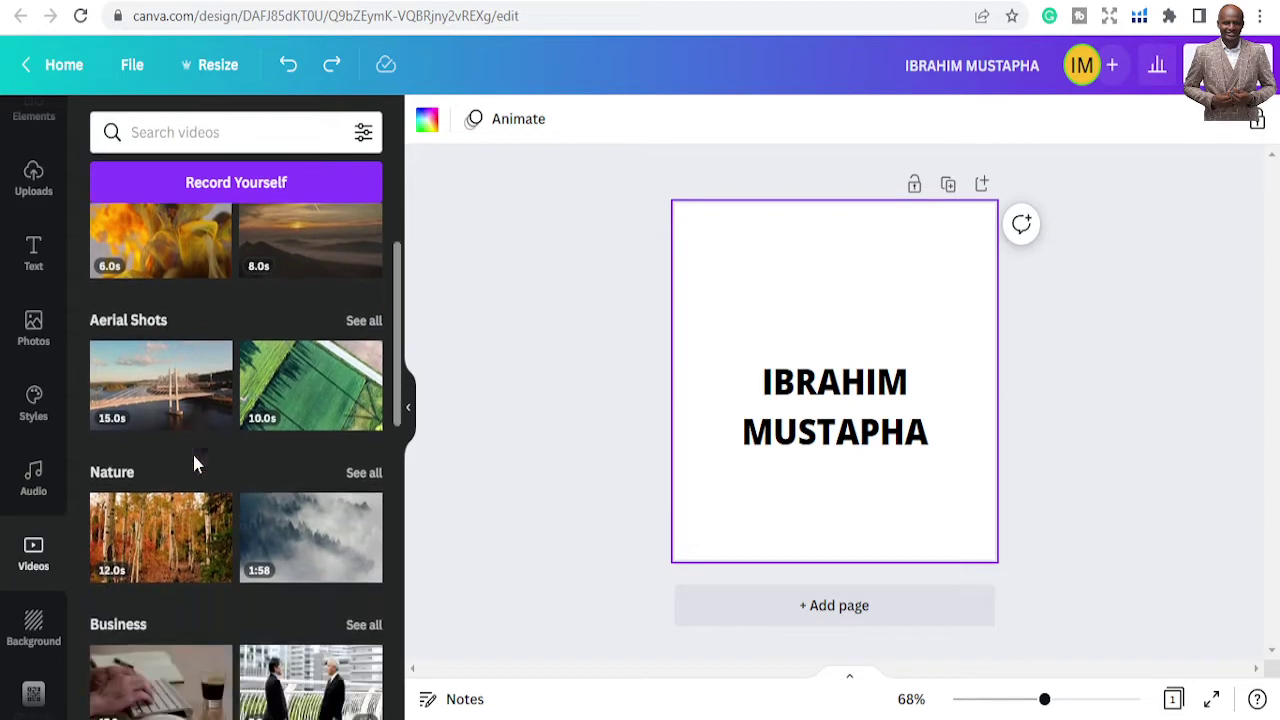
{"action": "scroll", "coordinate": [200, 480], "scroll_direction": "down", "scroll_amount": 9}
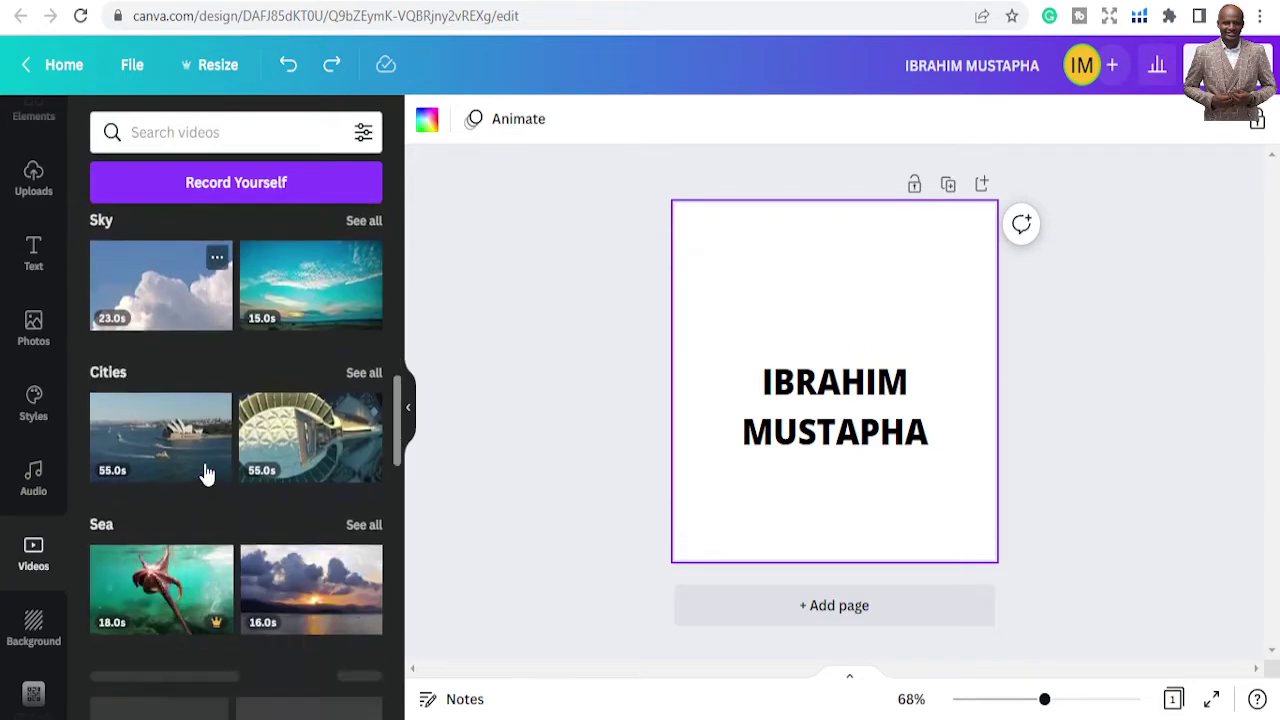
{"action": "scroll", "coordinate": [205, 472], "scroll_direction": "down", "scroll_amount": 7}
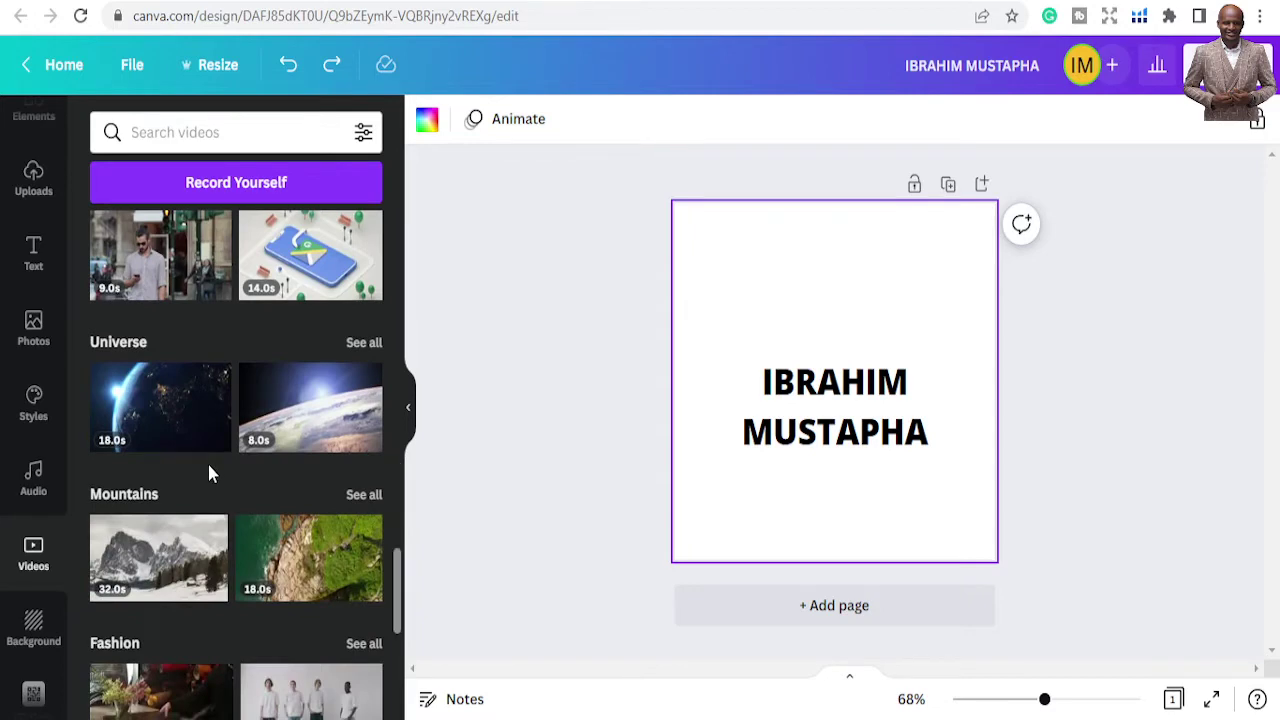
{"action": "scroll", "coordinate": [25, 600], "scroll_direction": "down", "scroll_amount": 2}
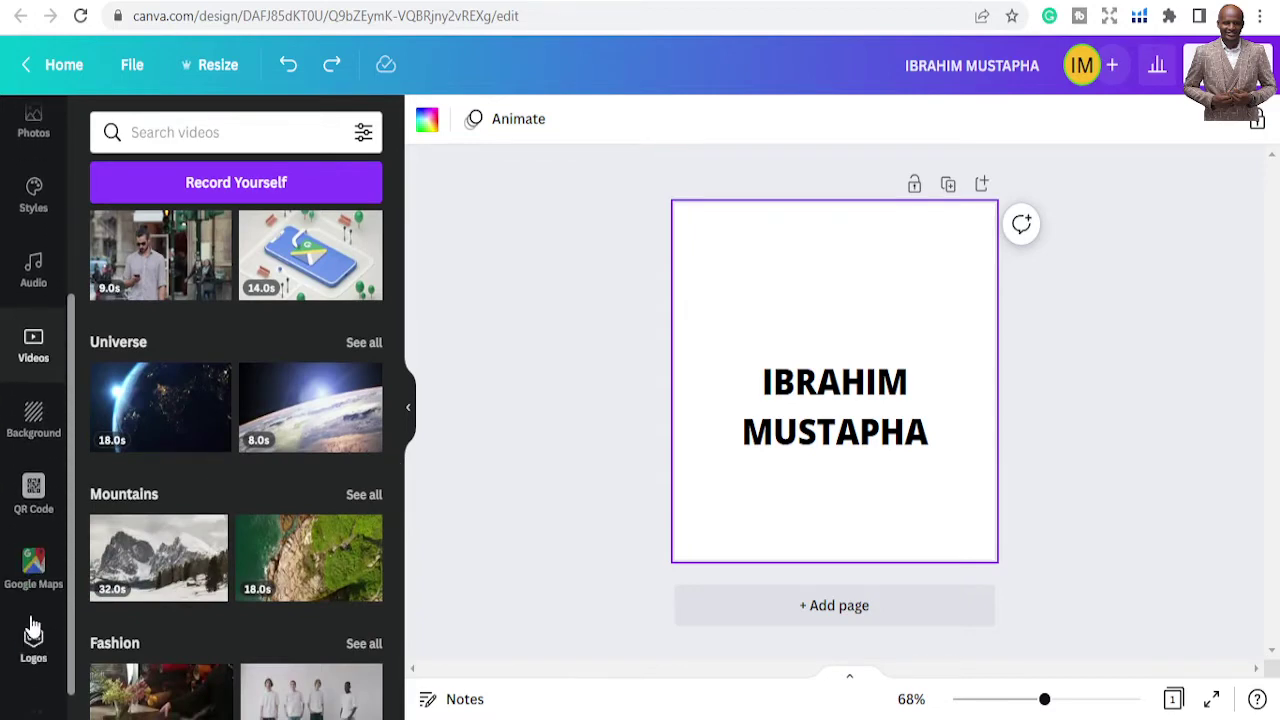
{"action": "scroll", "coordinate": [18, 630], "scroll_direction": "down", "scroll_amount": 1}
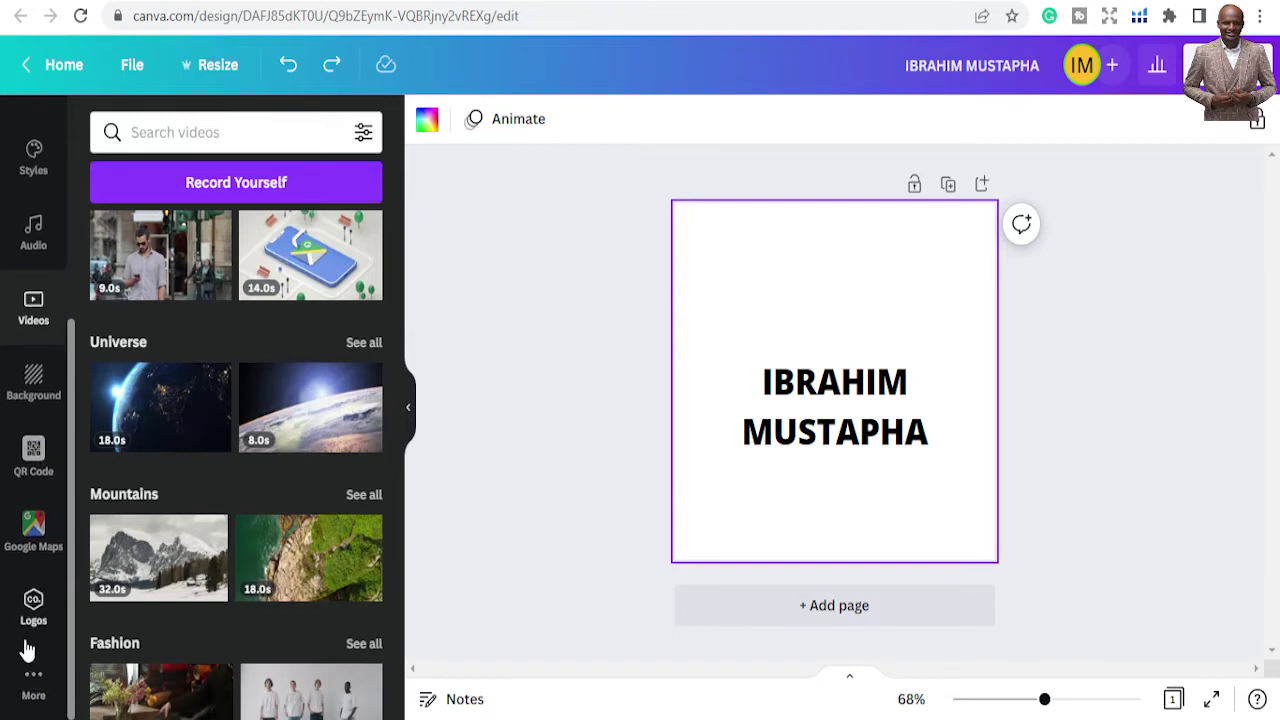
{"action": "scroll", "coordinate": [33, 628], "scroll_direction": "up", "scroll_amount": 1}
{"action": "scroll", "coordinate": [33, 628], "scroll_direction": "up", "scroll_amount": 3}
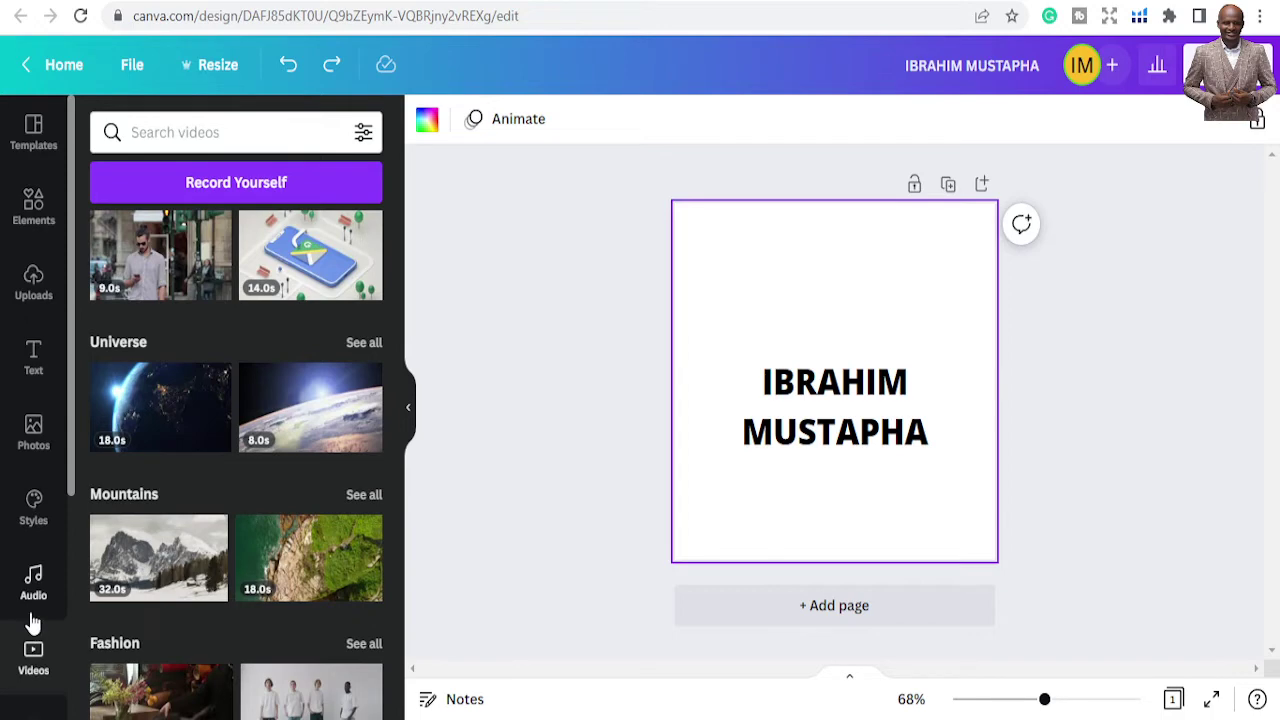
{"action": "left_click", "coordinate": [33, 355]}
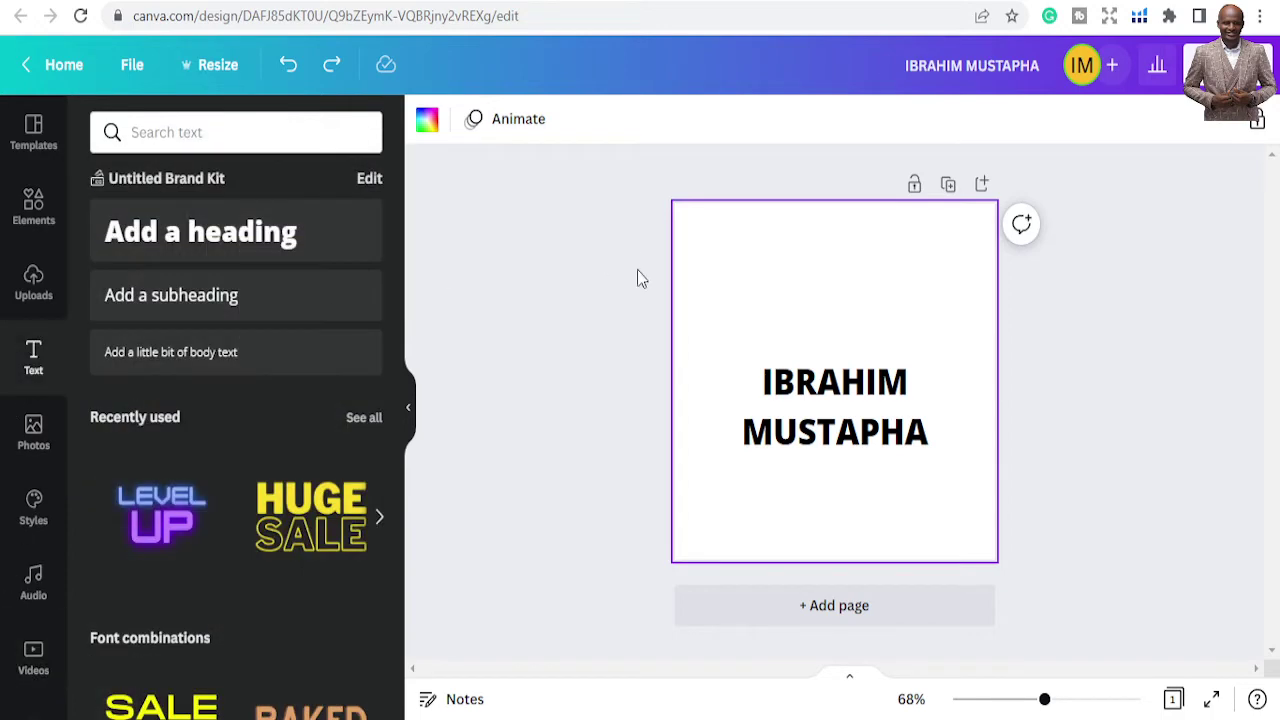
{"action": "left_click", "coordinate": [860, 436]}
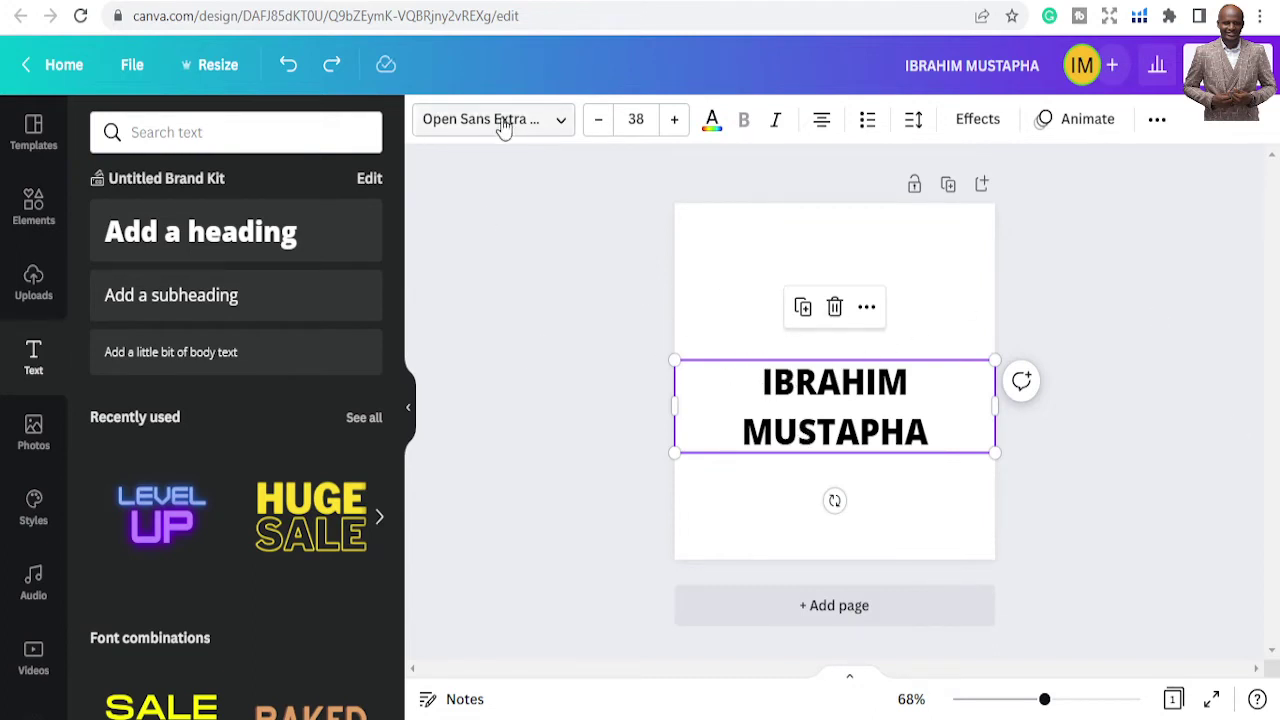
Try the OldWhisky font on the heading, then HK Modular
{"action": "left_click", "coordinate": [557, 122]}
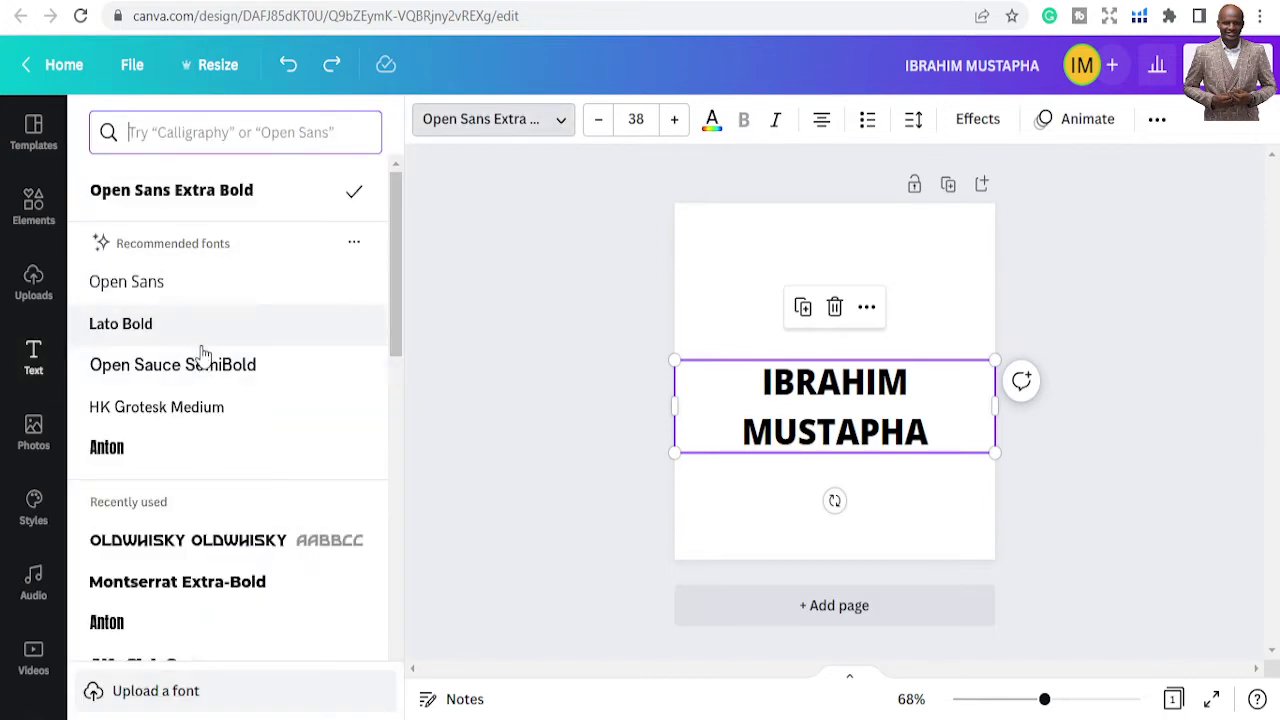
{"action": "scroll", "coordinate": [210, 420], "scroll_direction": "down", "scroll_amount": 1}
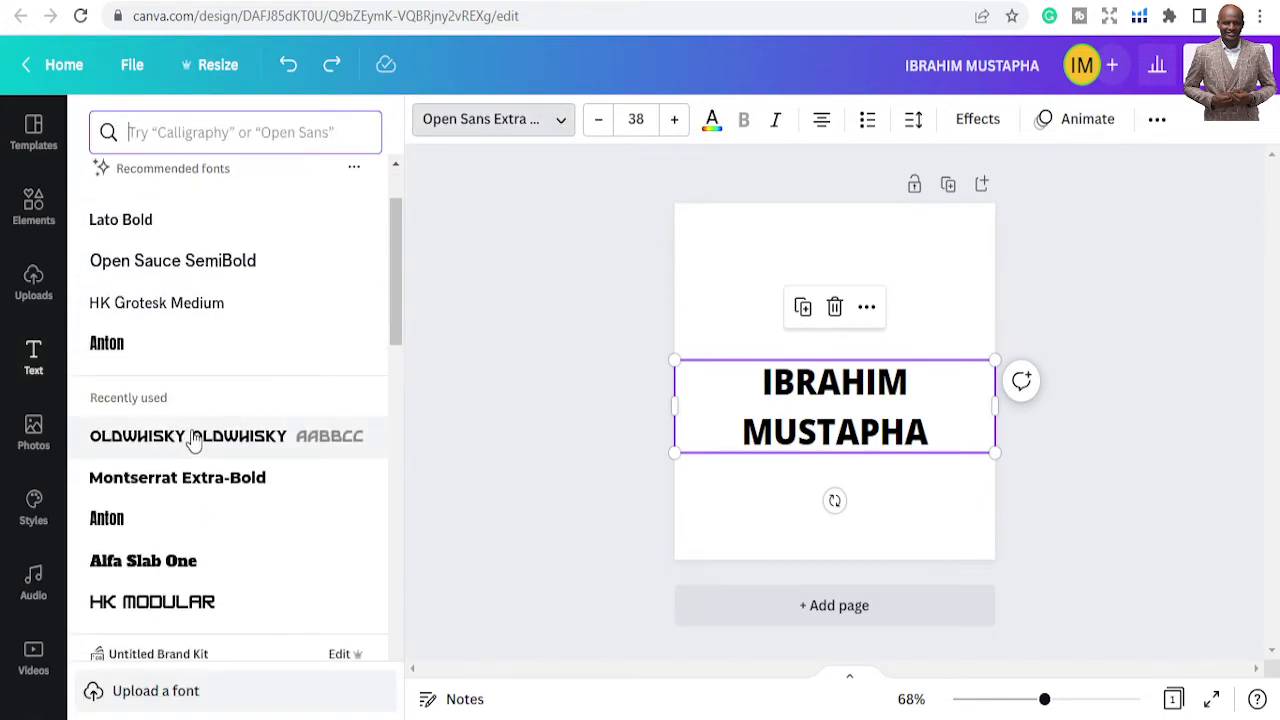
{"action": "left_click", "coordinate": [193, 441]}
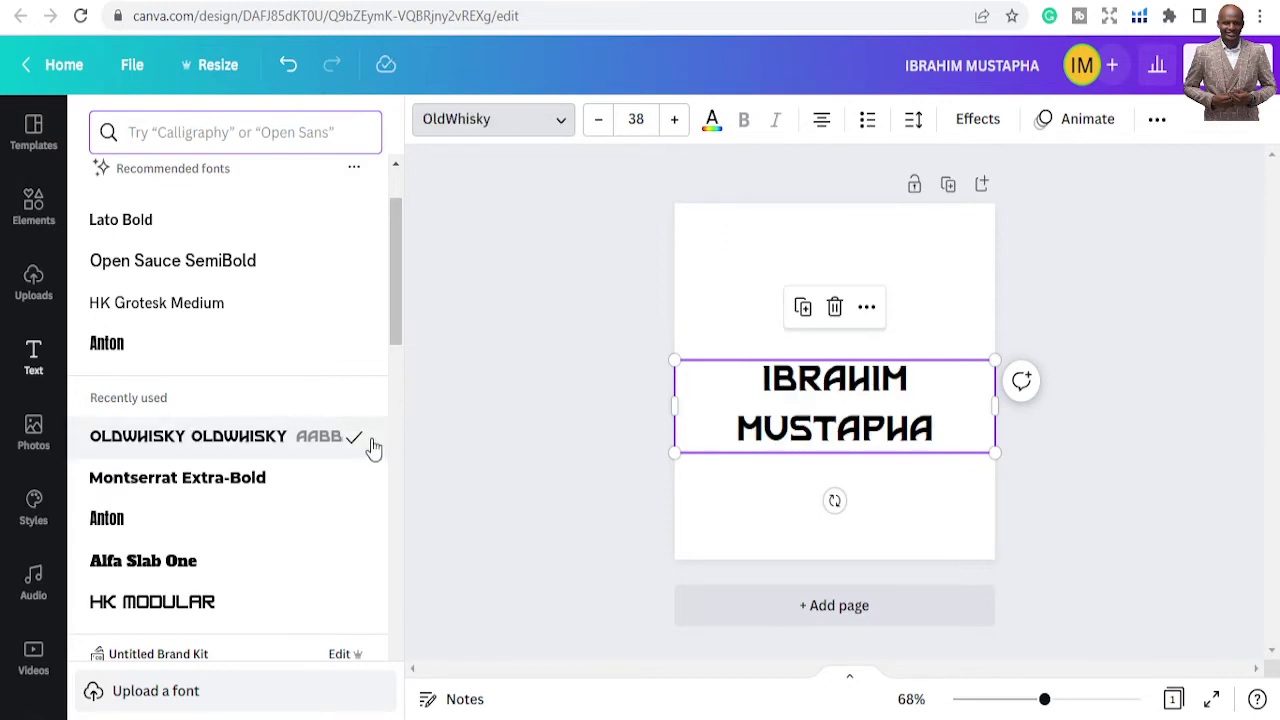
{"action": "scroll", "coordinate": [220, 375], "scroll_direction": "down", "scroll_amount": 1}
{"action": "scroll", "coordinate": [222, 378], "scroll_direction": "down", "scroll_amount": 4}
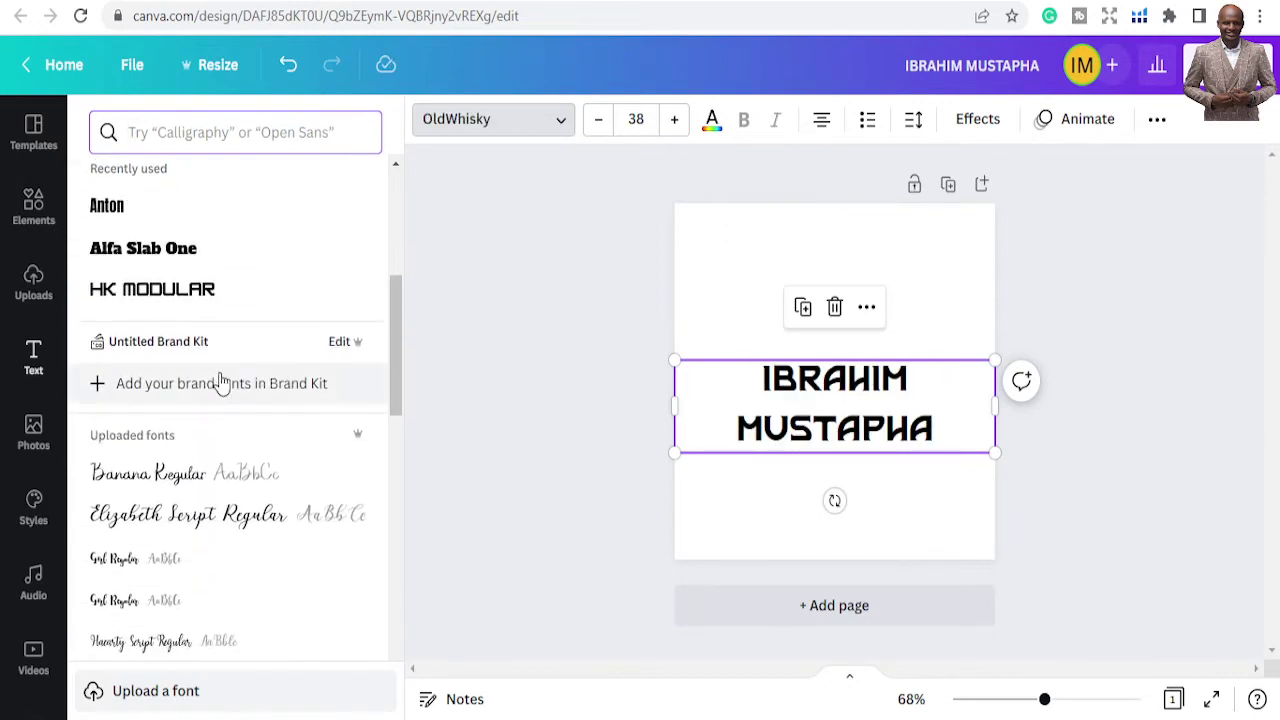
{"action": "scroll", "coordinate": [222, 380], "scroll_direction": "up", "scroll_amount": 2}
{"action": "left_click", "coordinate": [184, 393]}
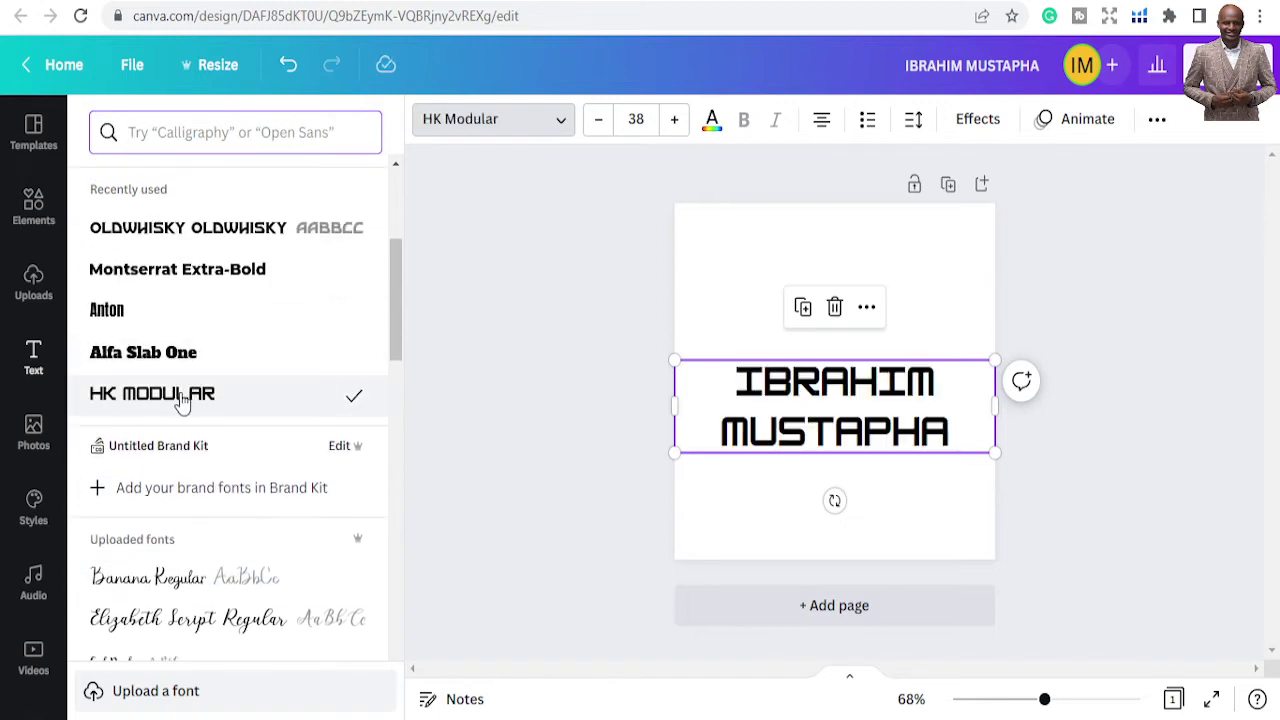
Try Anchorage Bold on the heading, then settle back on HK Modular
{"action": "scroll", "coordinate": [223, 420], "scroll_direction": "down", "scroll_amount": 10}
{"action": "scroll", "coordinate": [224, 440], "scroll_direction": "down", "scroll_amount": 10}
{"action": "scroll", "coordinate": [224, 450], "scroll_direction": "down", "scroll_amount": 10}
{"action": "scroll", "coordinate": [222, 420], "scroll_direction": "down", "scroll_amount": 5}
{"action": "scroll", "coordinate": [224, 420], "scroll_direction": "down", "scroll_amount": 2}
{"action": "scroll", "coordinate": [223, 423], "scroll_direction": "up", "scroll_amount": 6}
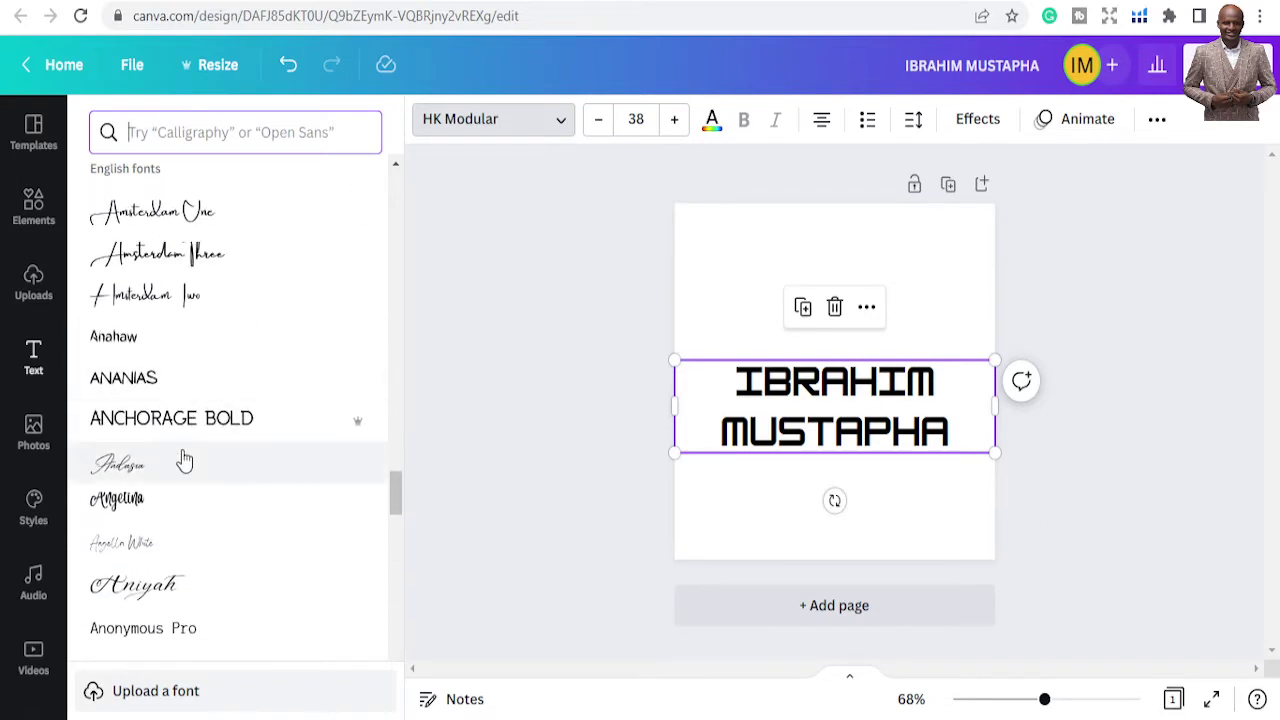
{"action": "left_click", "coordinate": [270, 416]}
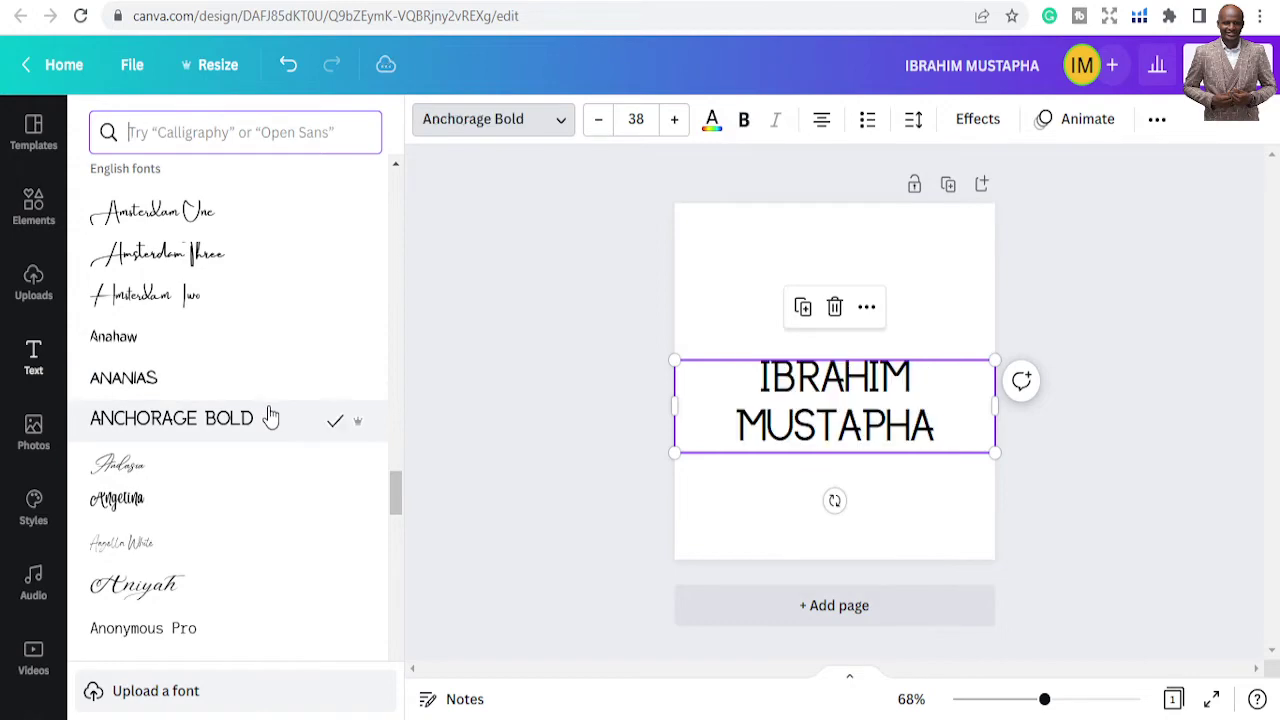
{"action": "scroll", "coordinate": [235, 352], "scroll_direction": "up", "scroll_amount": 5}
{"action": "scroll", "coordinate": [240, 344], "scroll_direction": "up", "scroll_amount": 20}
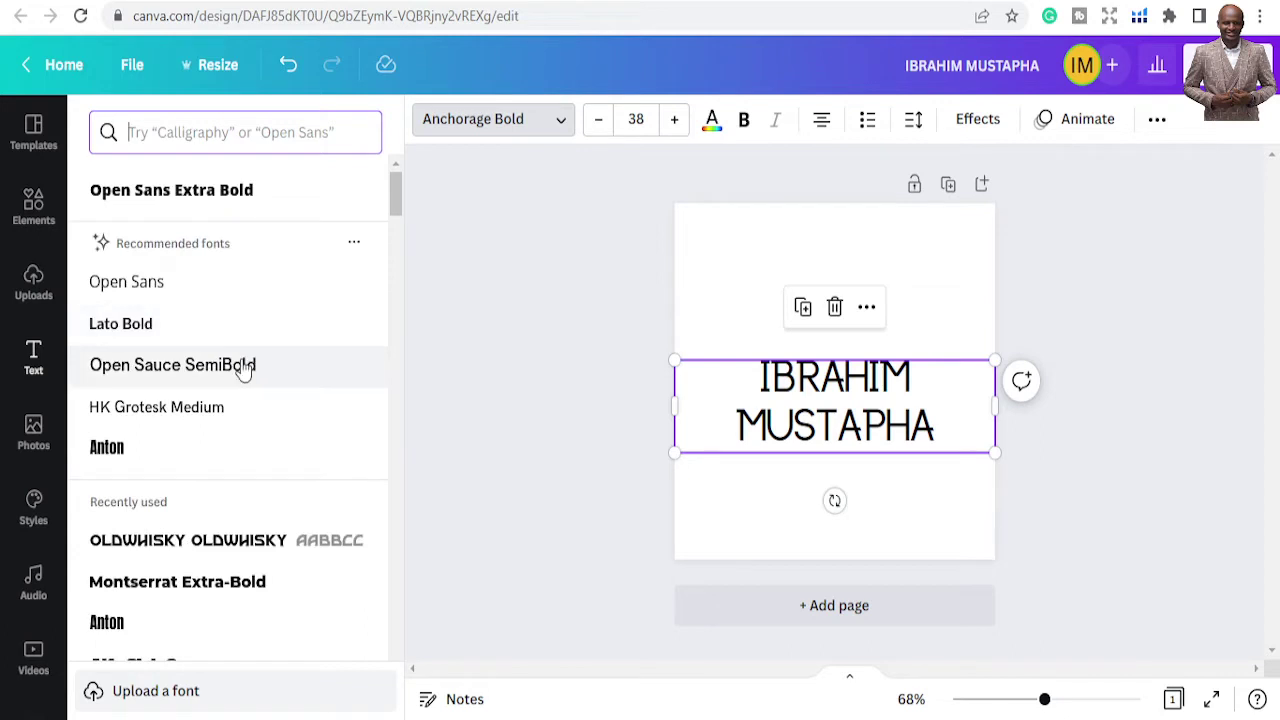
{"action": "scroll", "coordinate": [240, 371], "scroll_direction": "down", "scroll_amount": 5}
{"action": "left_click", "coordinate": [220, 400]}
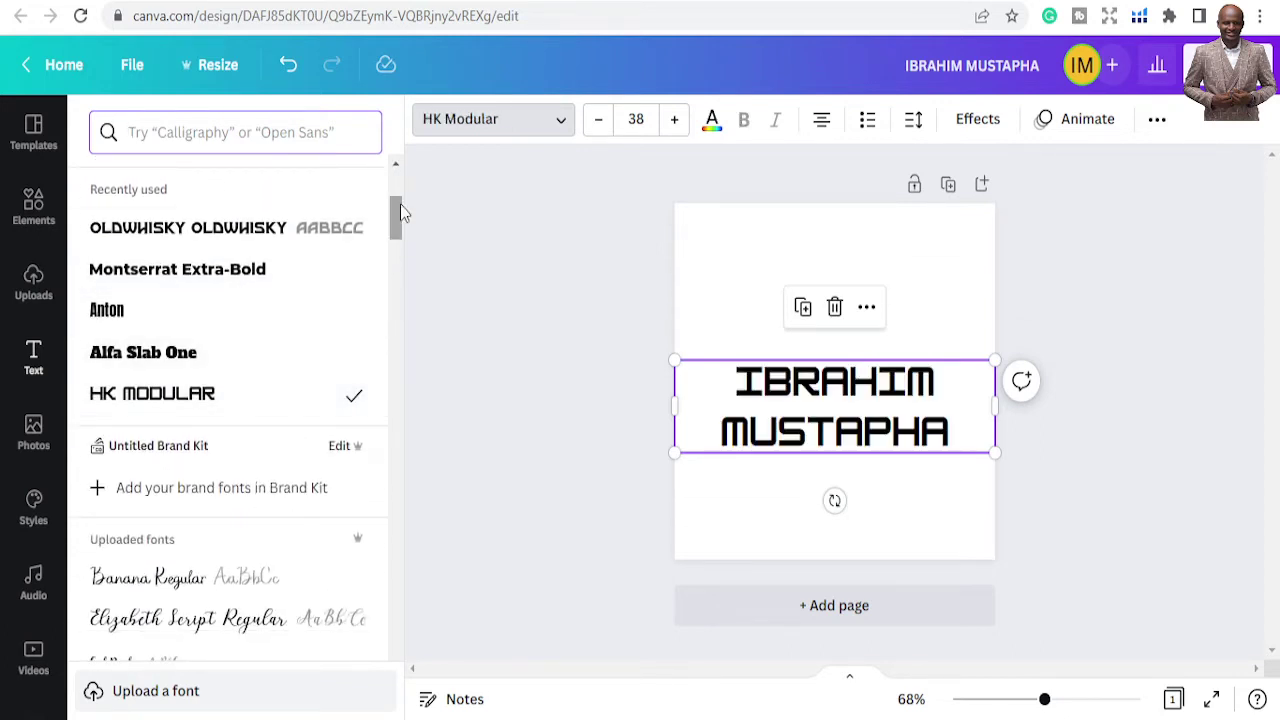
{"action": "left_click", "coordinate": [598, 122]}
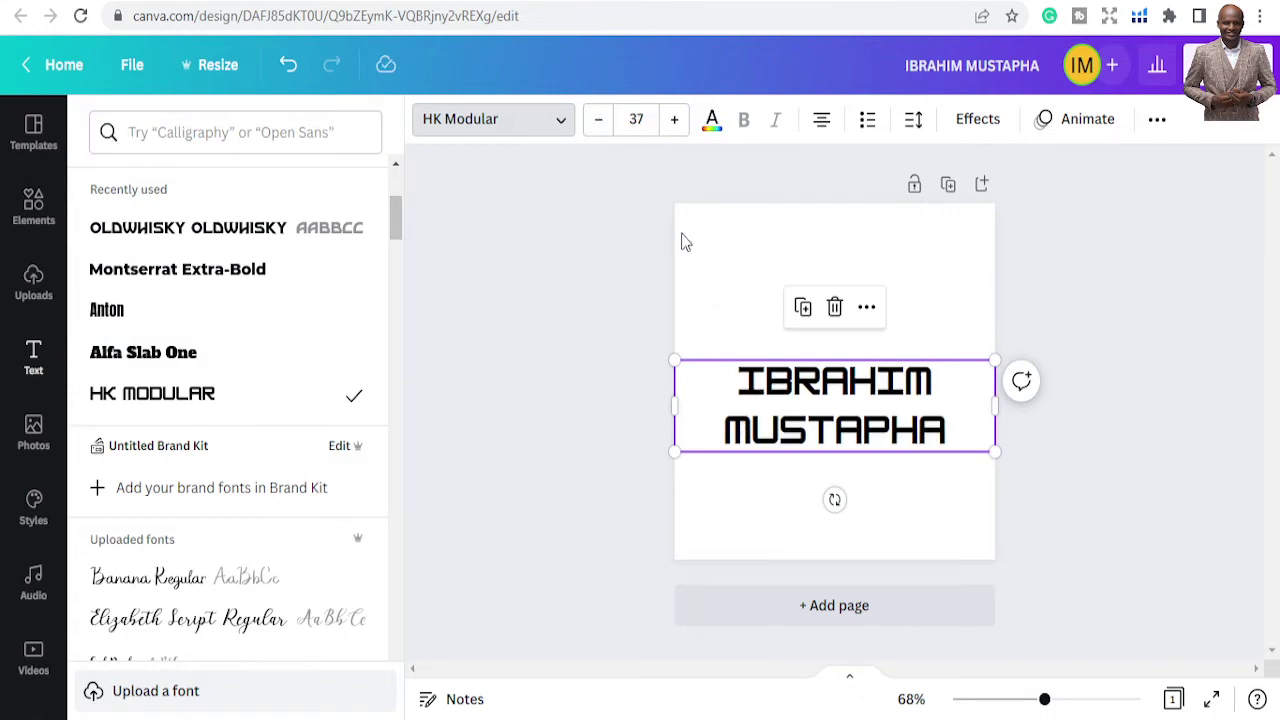
{"action": "left_click", "coordinate": [594, 128]}
{"action": "left_click", "coordinate": [667, 137]}
{"action": "left_click", "coordinate": [668, 135]}
{"action": "left_click", "coordinate": [668, 135]}
{"action": "left_click", "coordinate": [668, 135]}
{"action": "left_click", "coordinate": [605, 128]}
{"action": "left_click", "coordinate": [606, 129]}
{"action": "left_click", "coordinate": [606, 129]}
{"action": "left_click", "coordinate": [607, 130]}
{"action": "left_click", "coordinate": [607, 130]}
{"action": "left_click", "coordinate": [607, 130]}
{"action": "left_click", "coordinate": [607, 130]}
{"action": "left_click", "coordinate": [607, 130]}
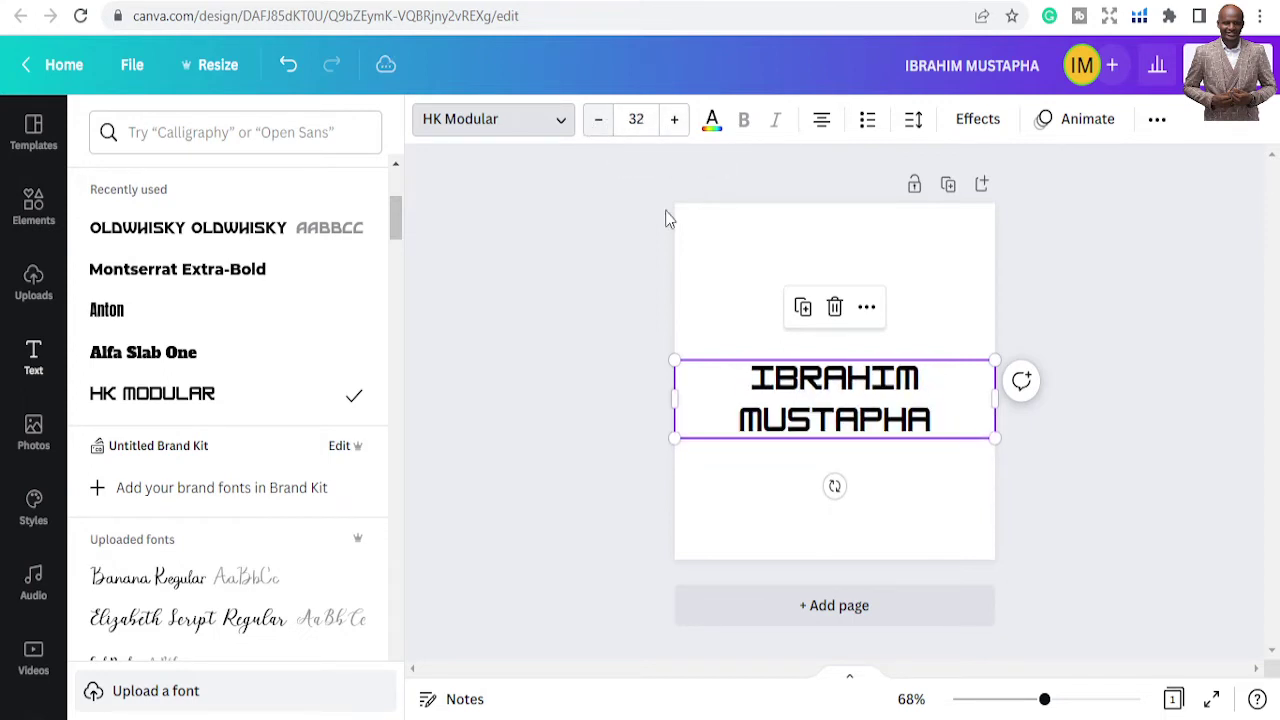
Enter the heading text, then briefly open and close the text Effects panel
{"action": "double_click", "coordinate": [796, 398]}
{"action": "left_click", "coordinate": [782, 405]}
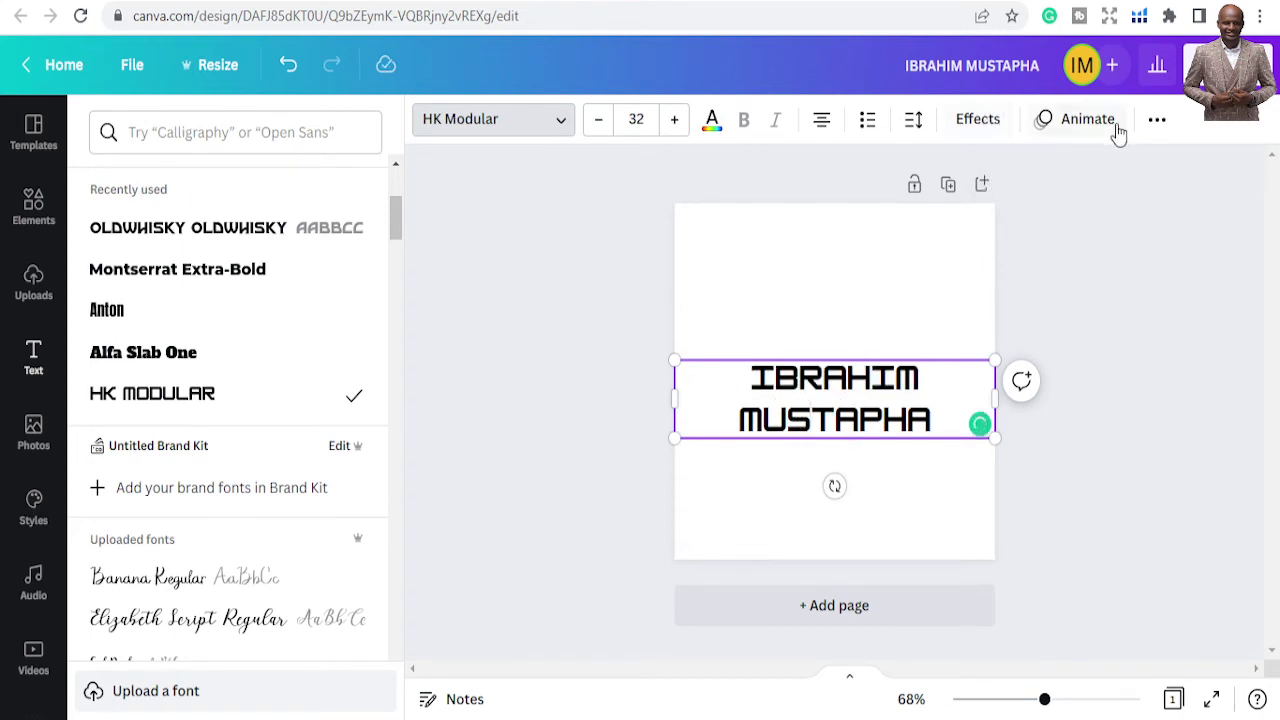
{"action": "left_click", "coordinate": [970, 119]}
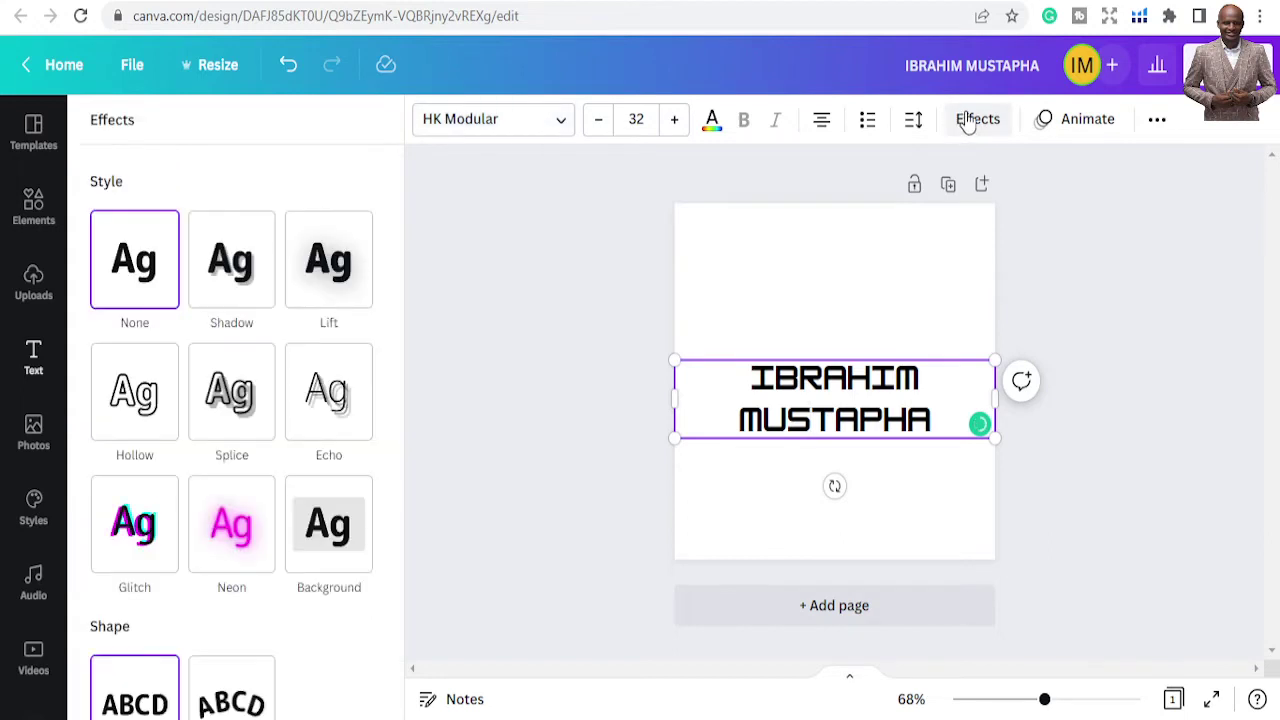
{"action": "left_click", "coordinate": [968, 120]}
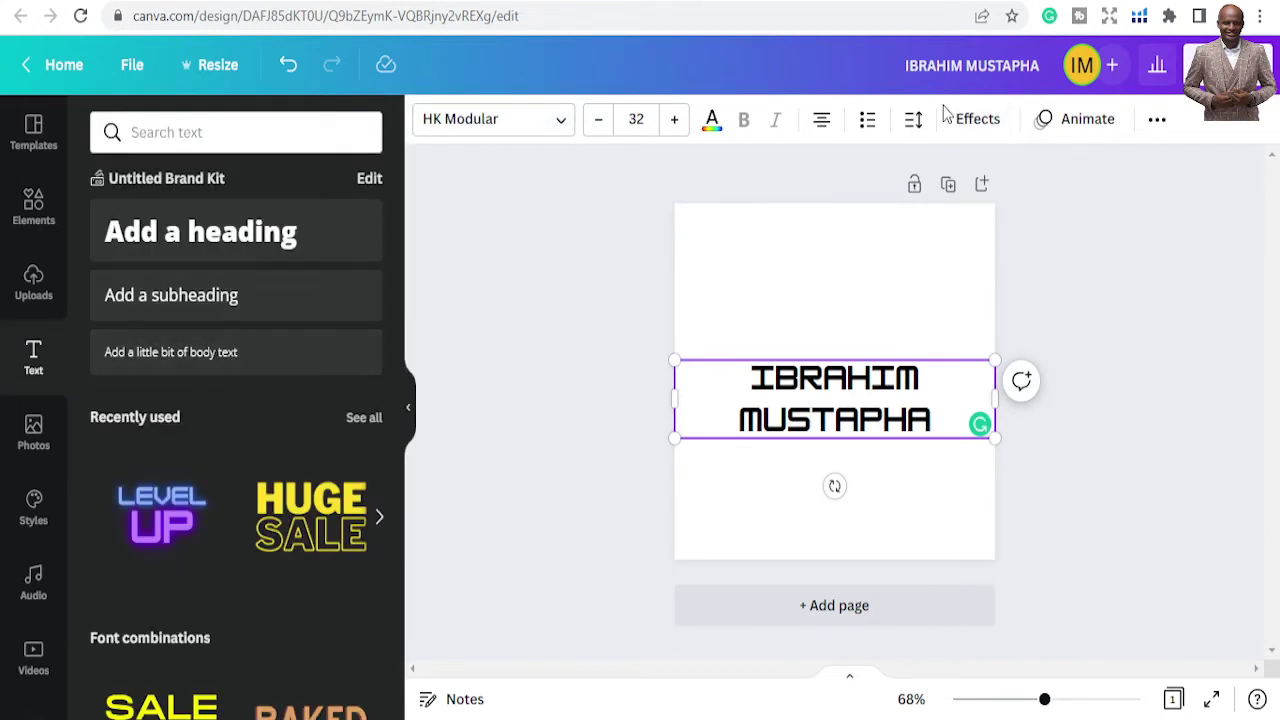
Give the heading line spacing 1.18 and letter spacing 14, keeping it centre-aligned
{"action": "left_click", "coordinate": [914, 122]}
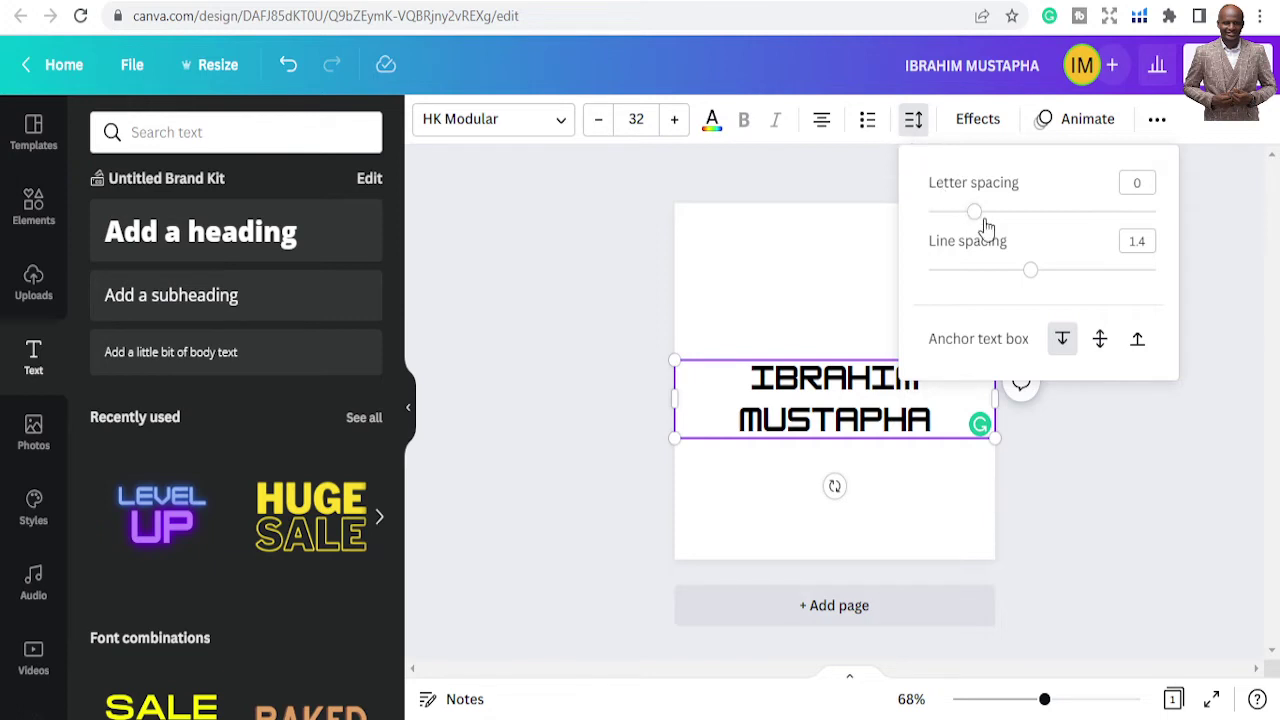
{"action": "left_click_drag", "start_coordinate": [1030, 275], "coordinate": [1008, 272]}
{"action": "left_click_drag", "start_coordinate": [974, 216], "coordinate": [974, 216]}
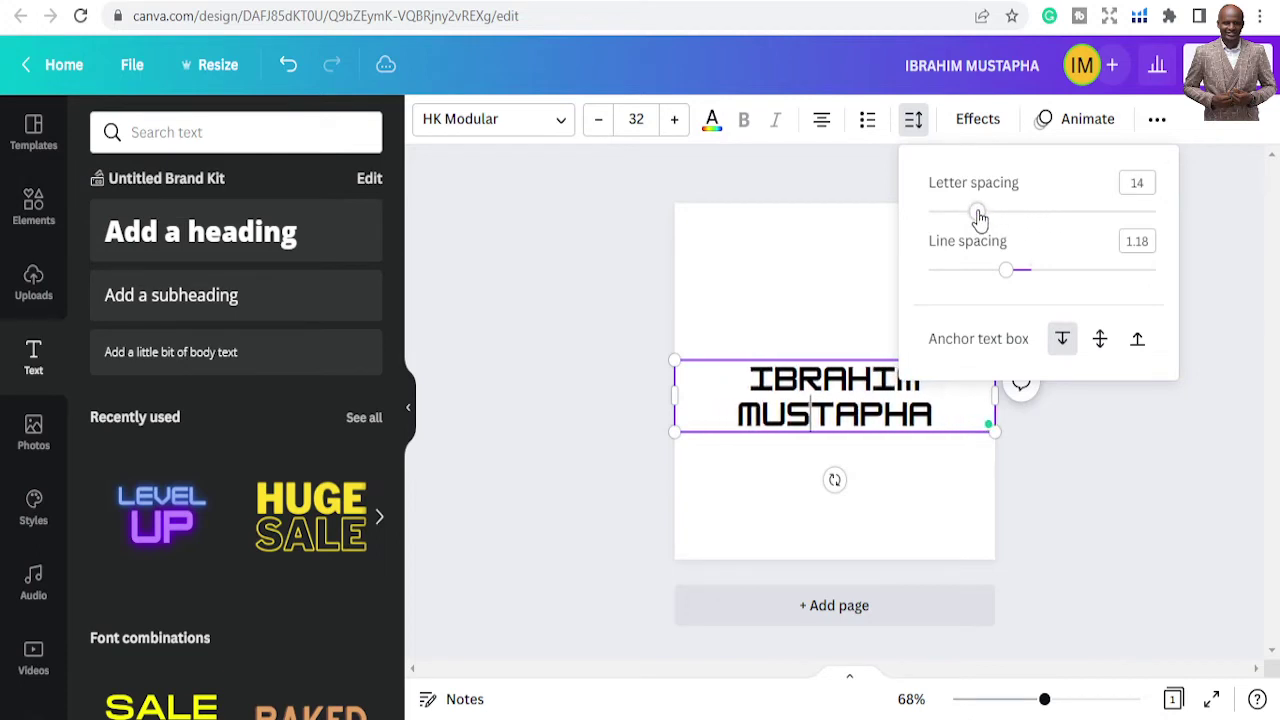
{"action": "left_click", "coordinate": [875, 190]}
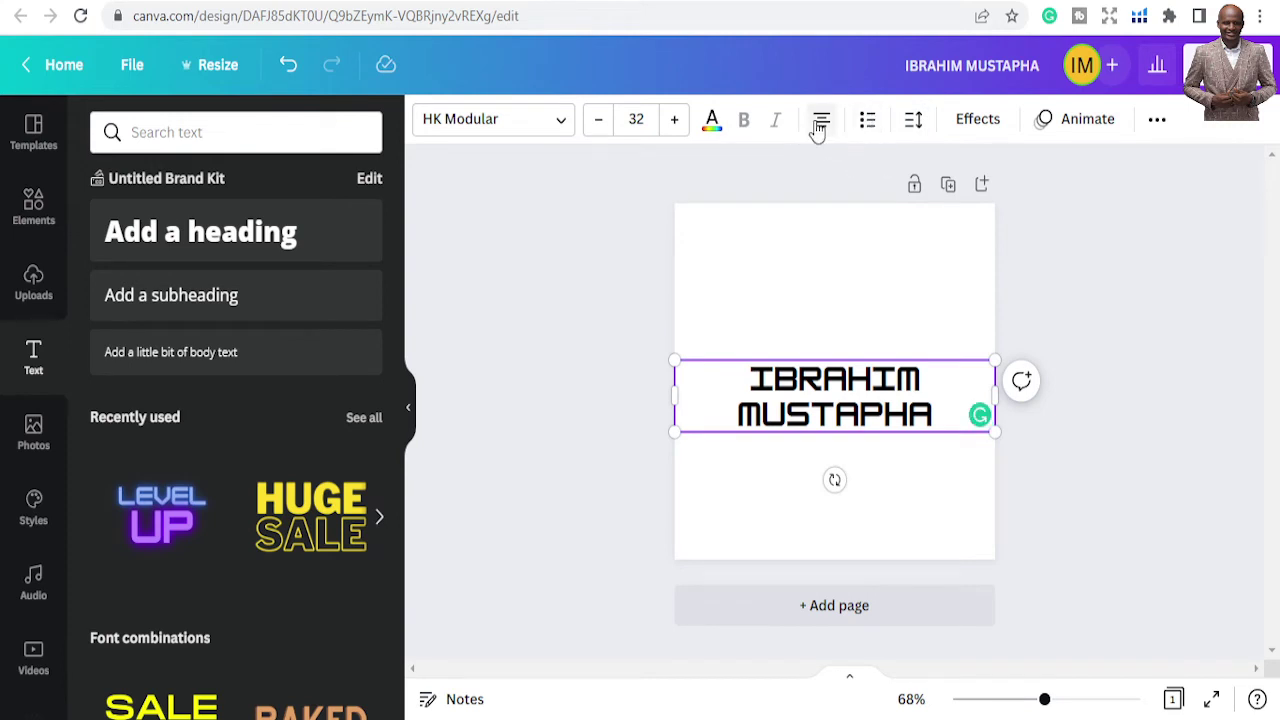
{"action": "left_click", "coordinate": [818, 130]}
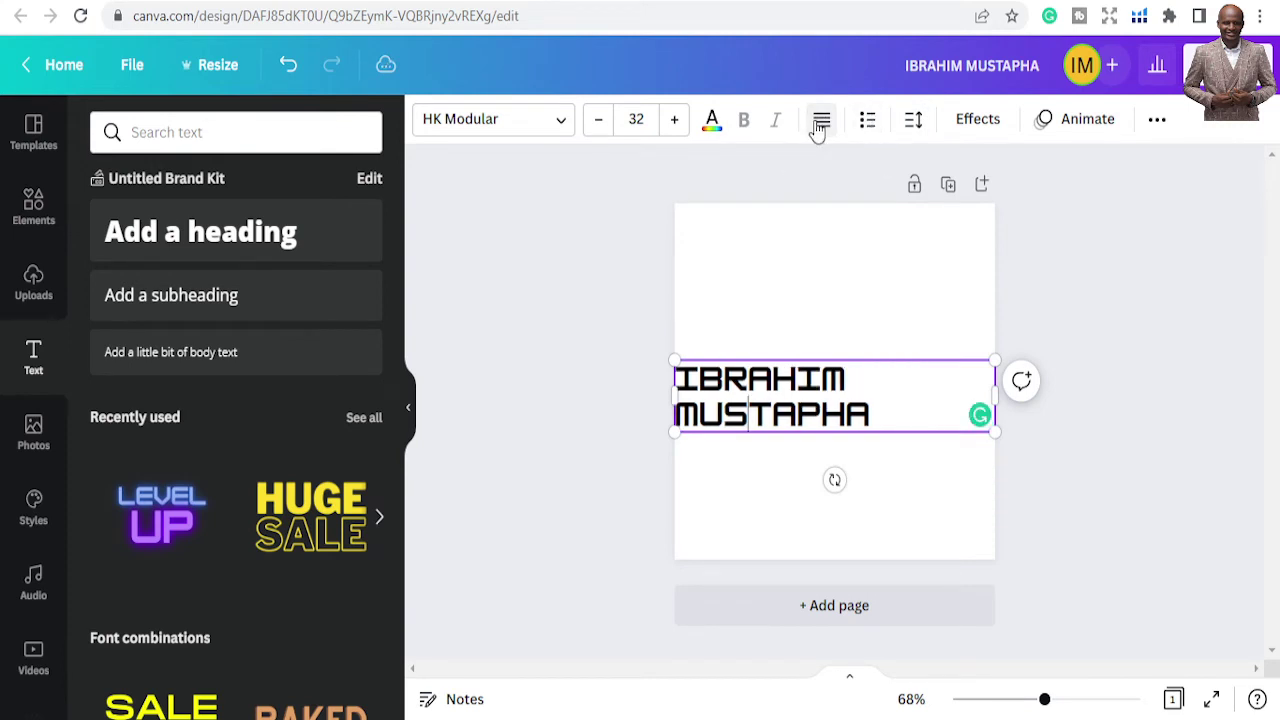
{"action": "left_click", "coordinate": [818, 130]}
{"action": "left_click", "coordinate": [818, 130]}
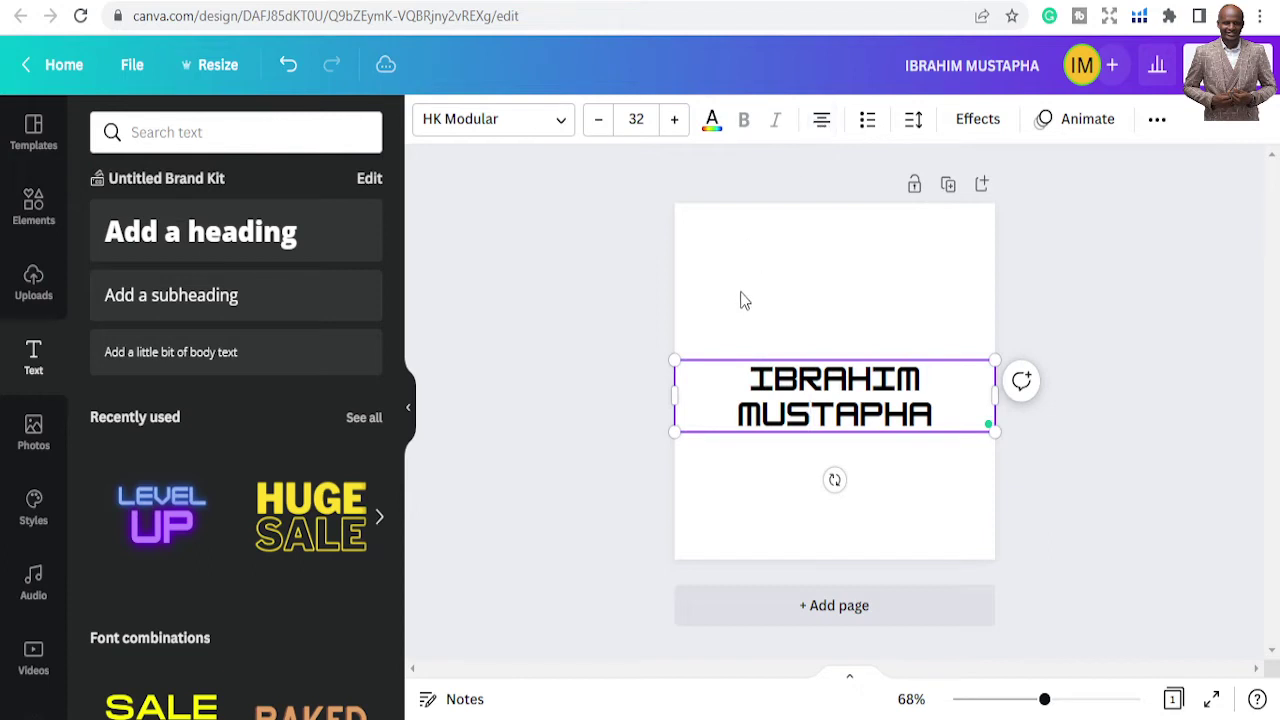
Try green and purple, then colour the heading with the red default swatch
{"action": "left_click", "coordinate": [712, 124]}
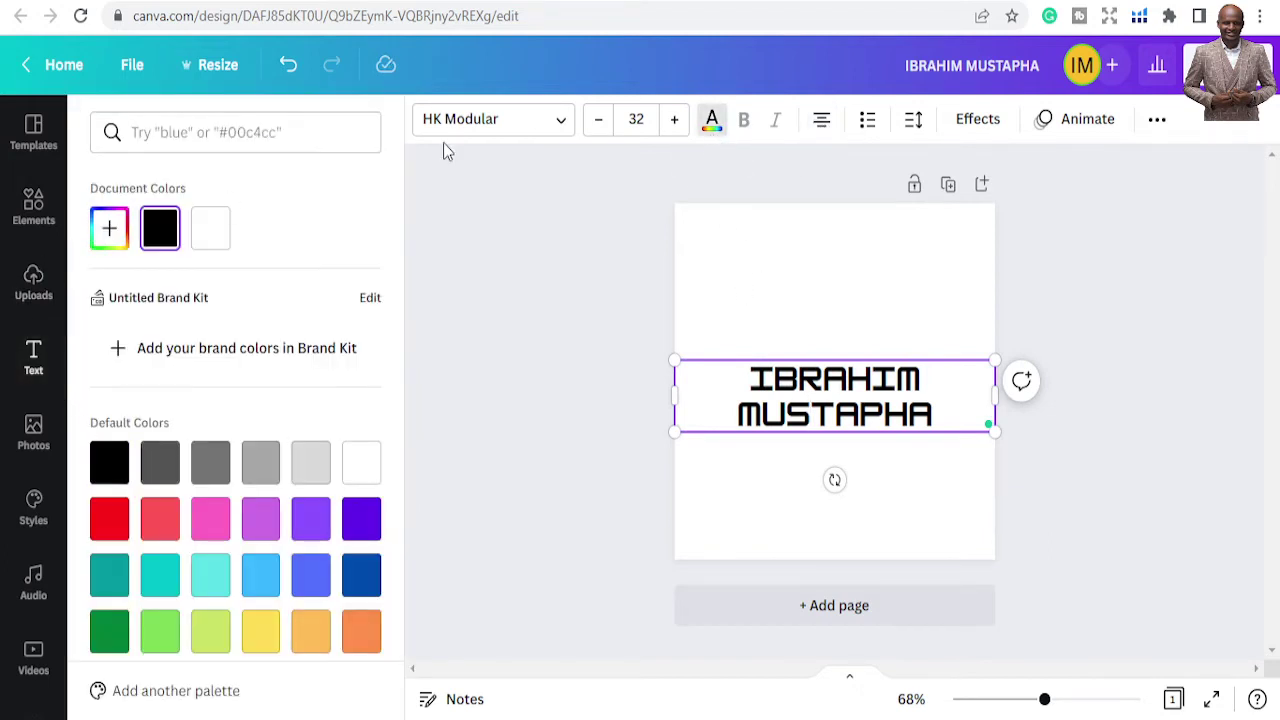
{"action": "left_click", "coordinate": [109, 228]}
{"action": "left_click_drag", "start_coordinate": [322, 318], "coordinate": [343, 286]}
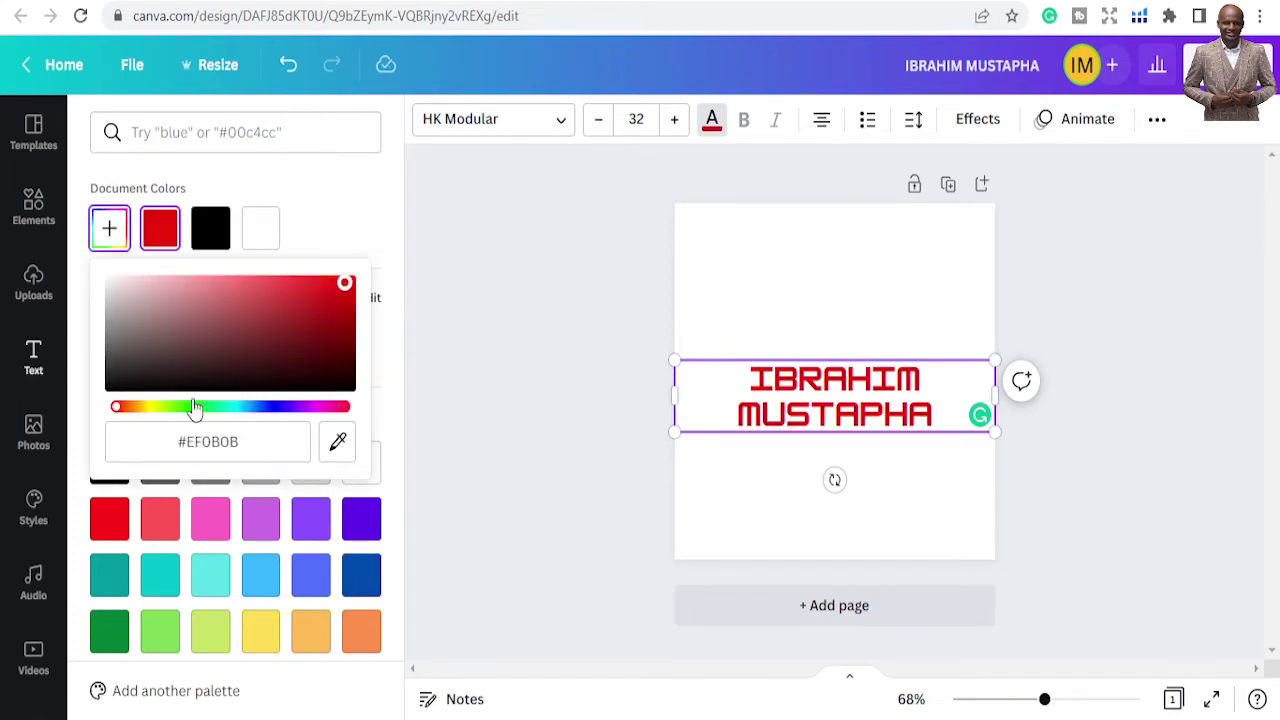
{"action": "left_click_drag", "start_coordinate": [196, 404], "coordinate": [190, 406]}
{"action": "left_click_drag", "start_coordinate": [344, 284], "coordinate": [386, 291]}
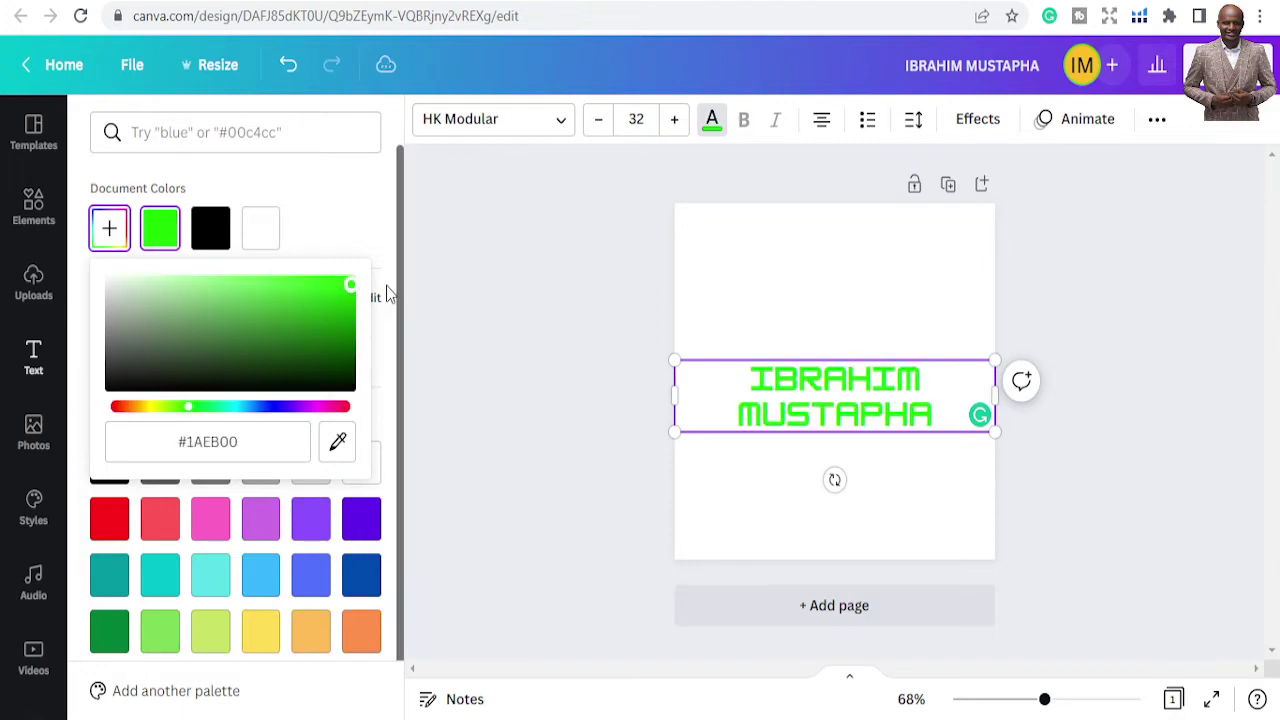
{"action": "left_click", "coordinate": [292, 407]}
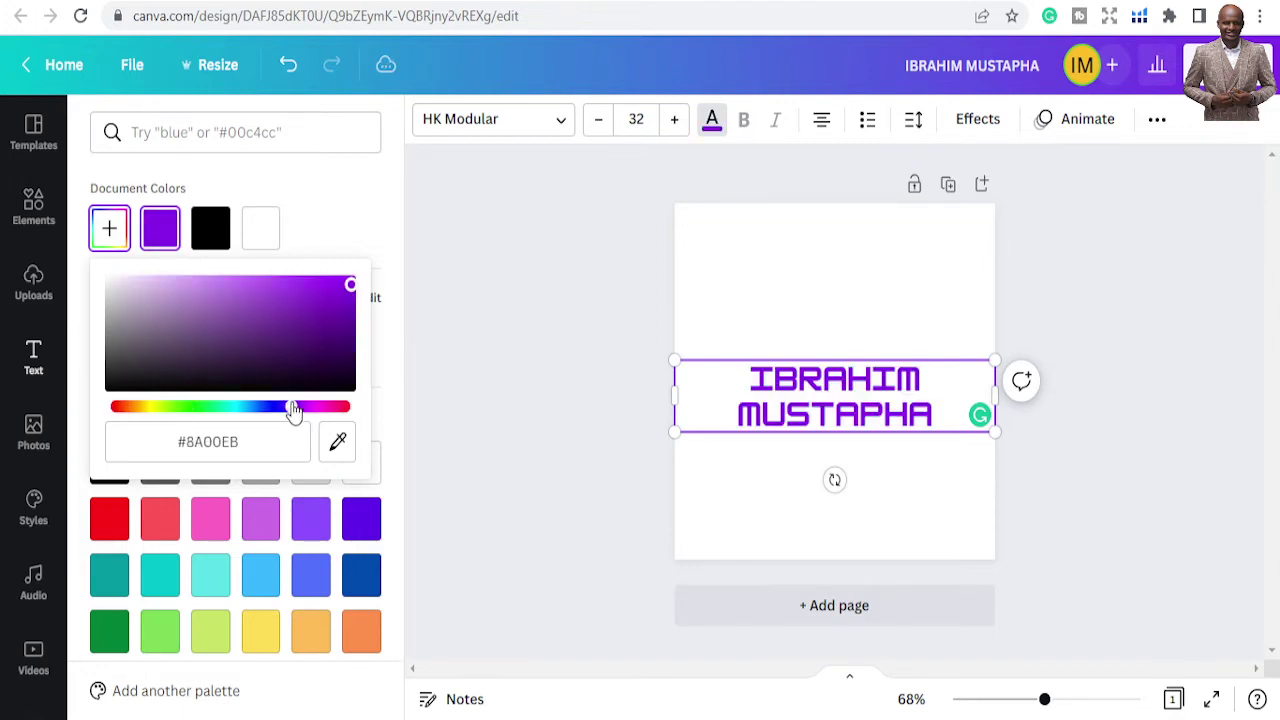
{"action": "left_click", "coordinate": [109, 518]}
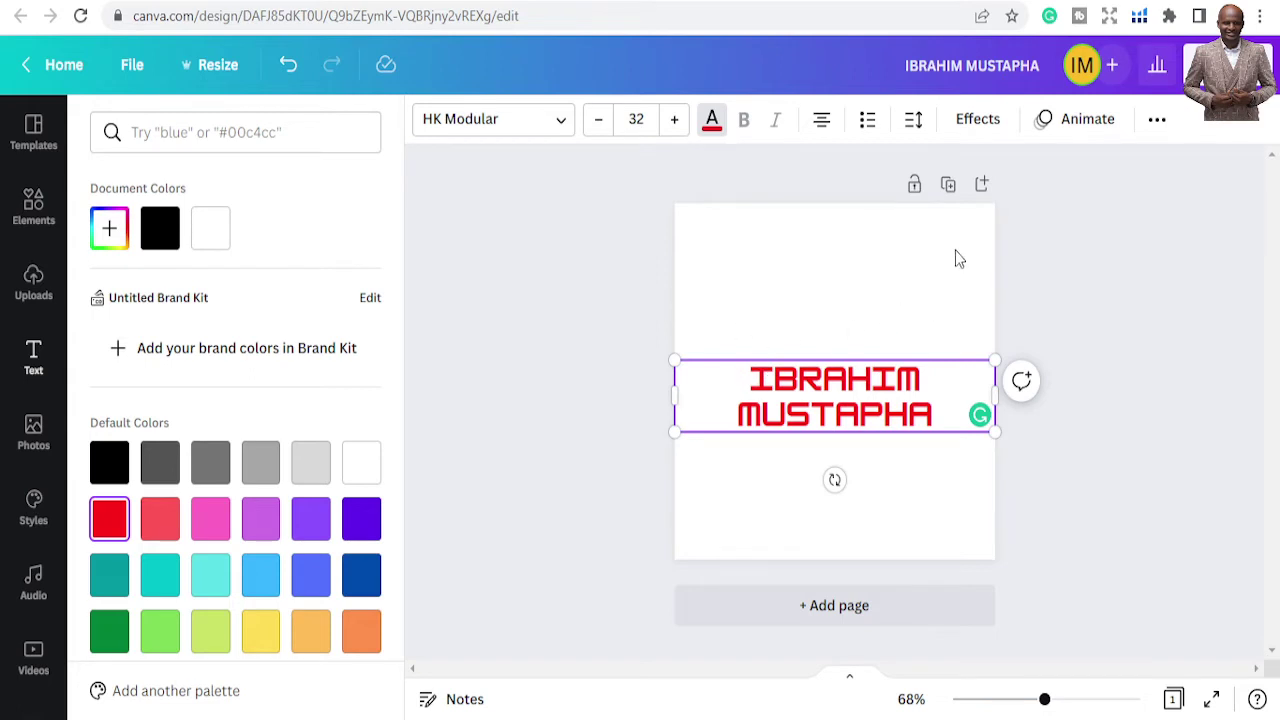
{"action": "key", "text": "Escape"}
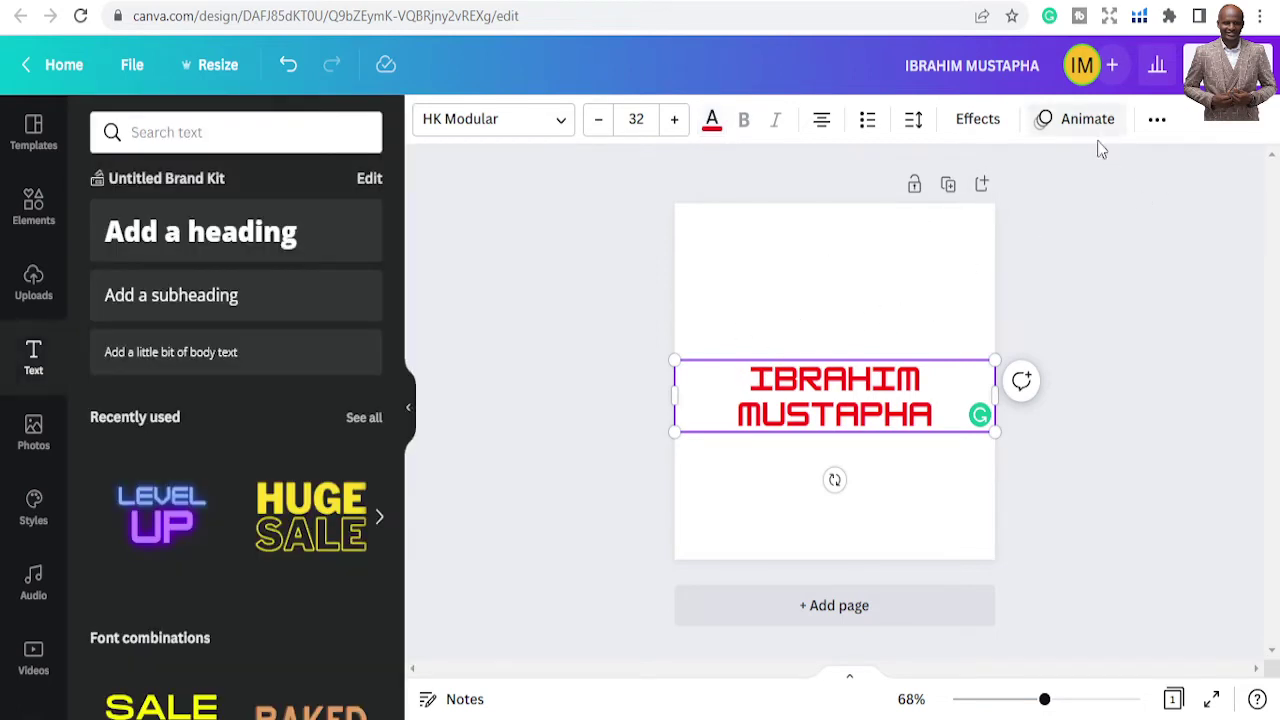
{"action": "left_click", "coordinate": [838, 313]}
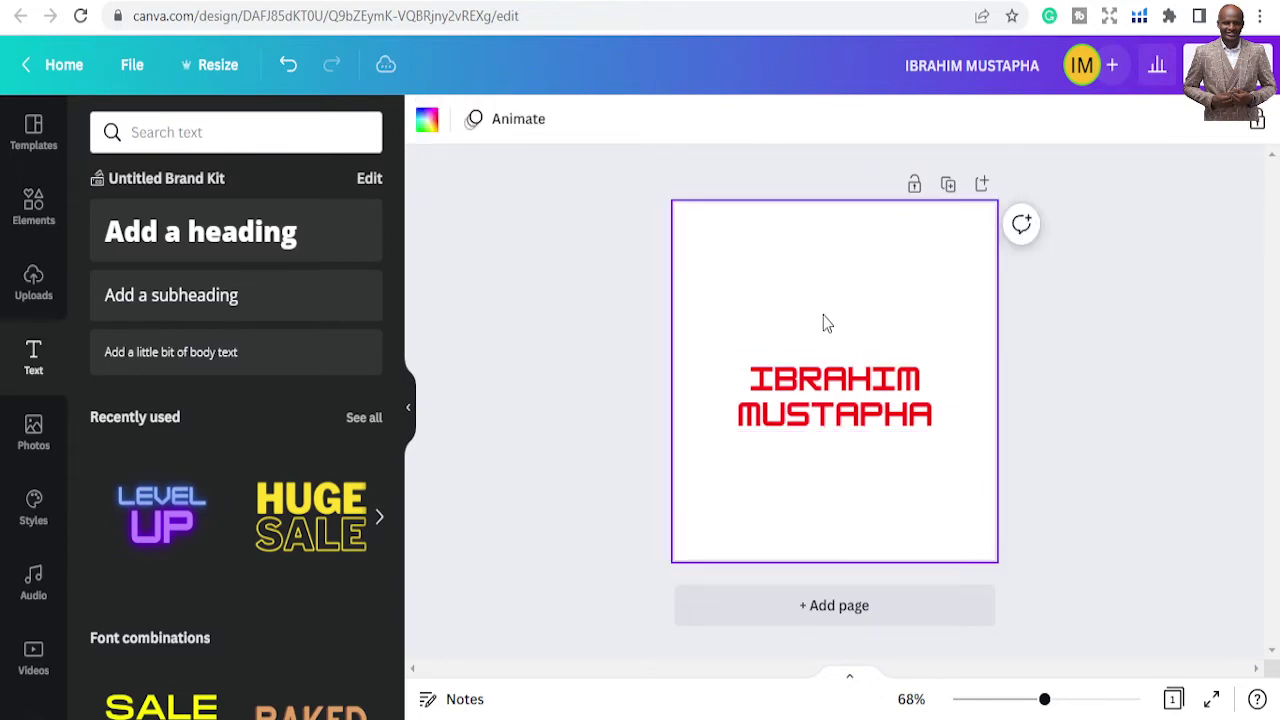
{"action": "left_click", "coordinate": [843, 402]}
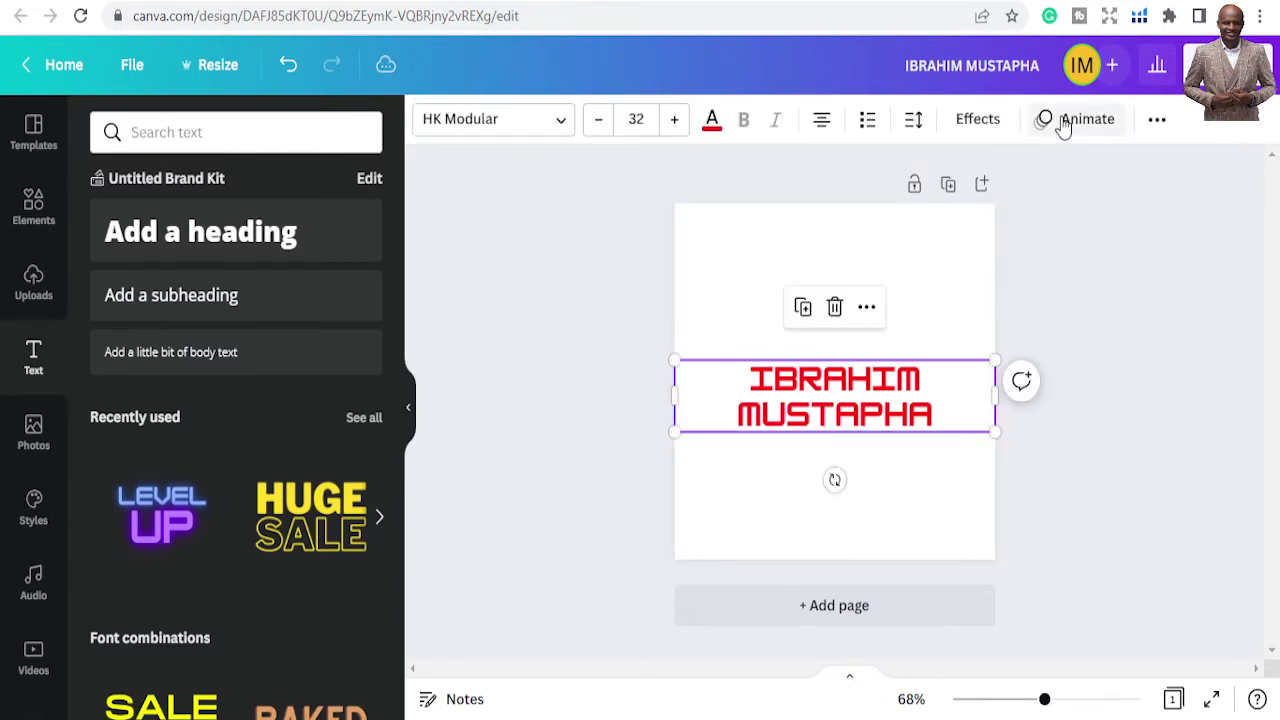
{"action": "left_click", "coordinate": [1070, 120]}
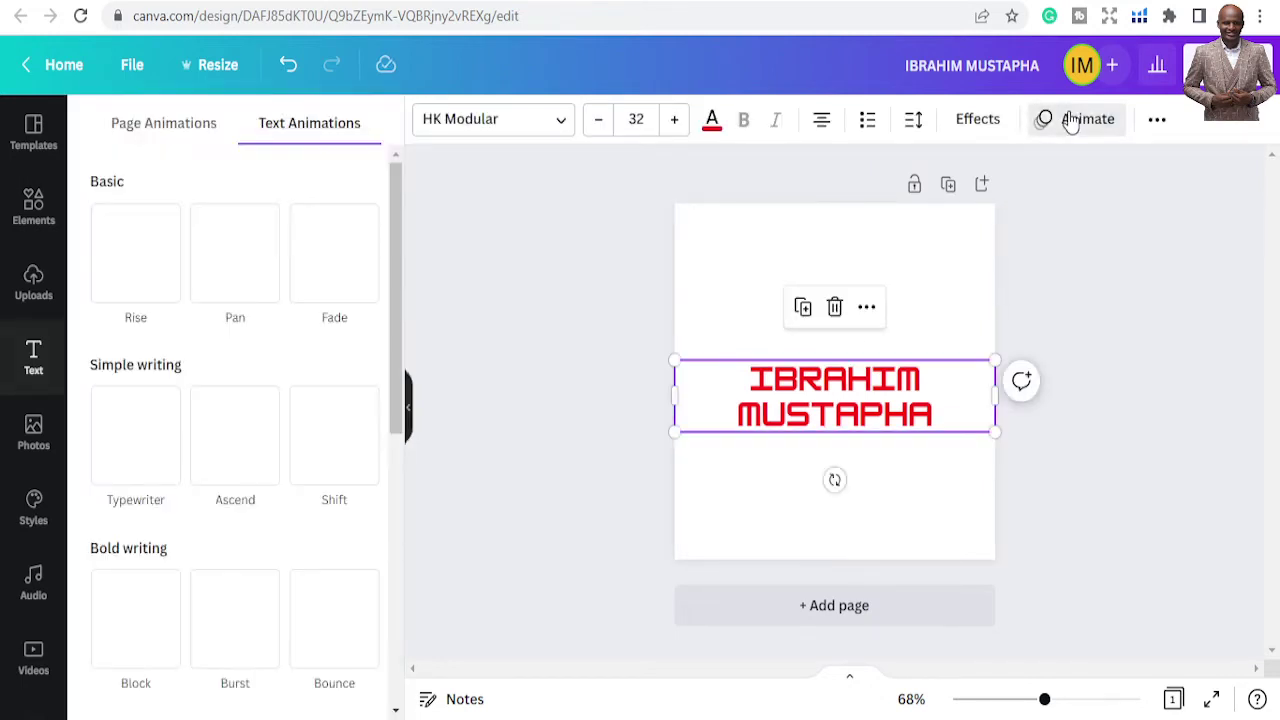
{"action": "left_click", "coordinate": [986, 122]}
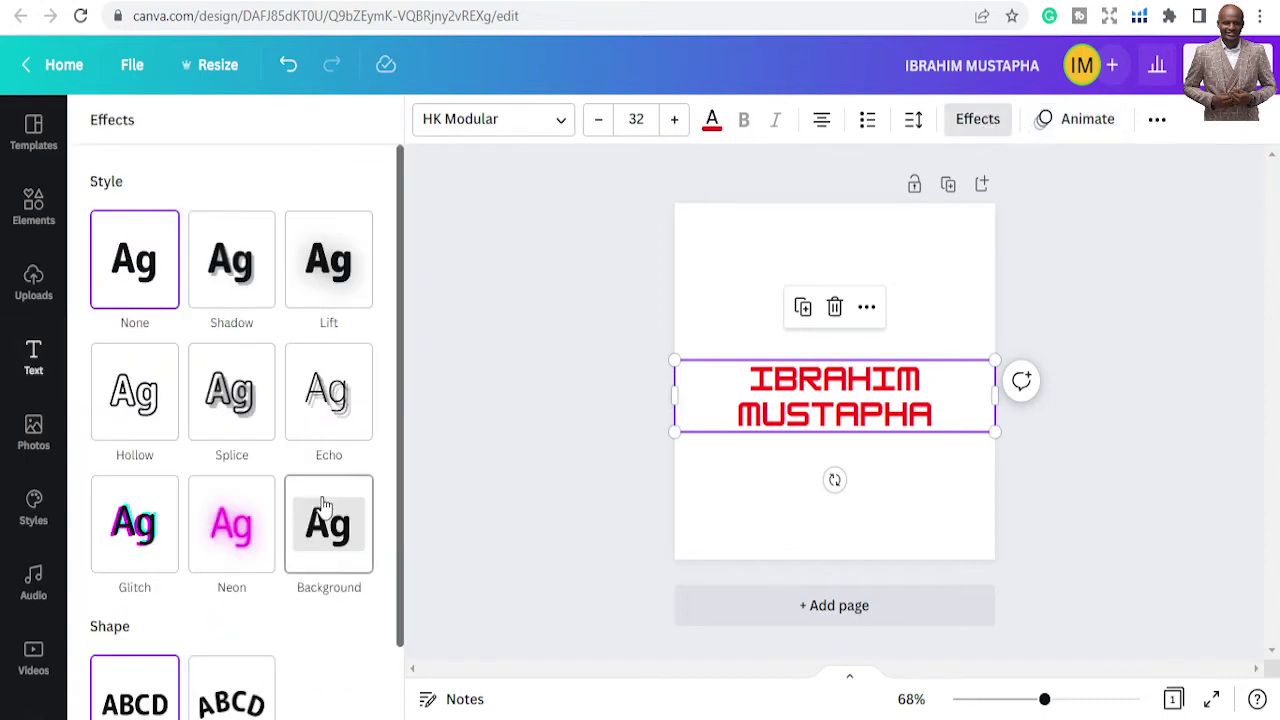
{"action": "scroll", "coordinate": [322, 490], "scroll_direction": "down", "scroll_amount": 1}
{"action": "left_click", "coordinate": [322, 466]}
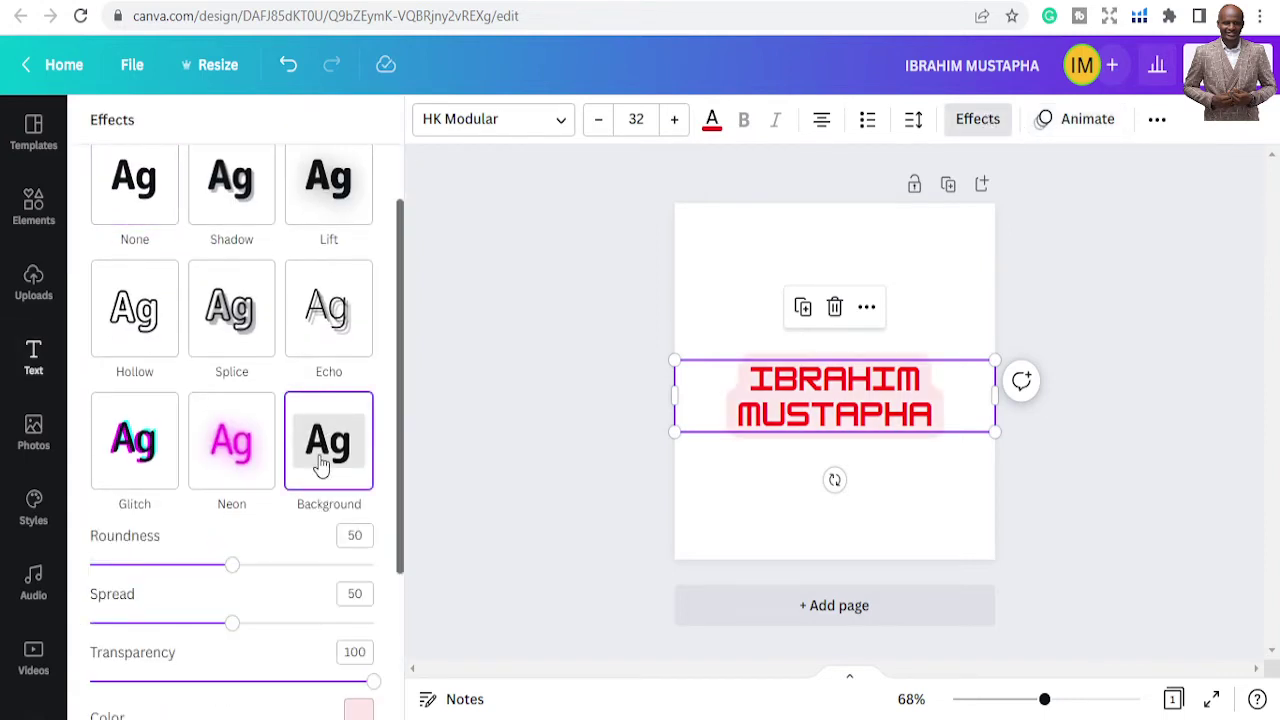
{"action": "scroll", "coordinate": [338, 490], "scroll_direction": "down", "scroll_amount": 2}
{"action": "scroll", "coordinate": [335, 460], "scroll_direction": "up", "scroll_amount": 3}
{"action": "scroll", "coordinate": [336, 458], "scroll_direction": "down", "scroll_amount": 3}
{"action": "left_click", "coordinate": [350, 490]}
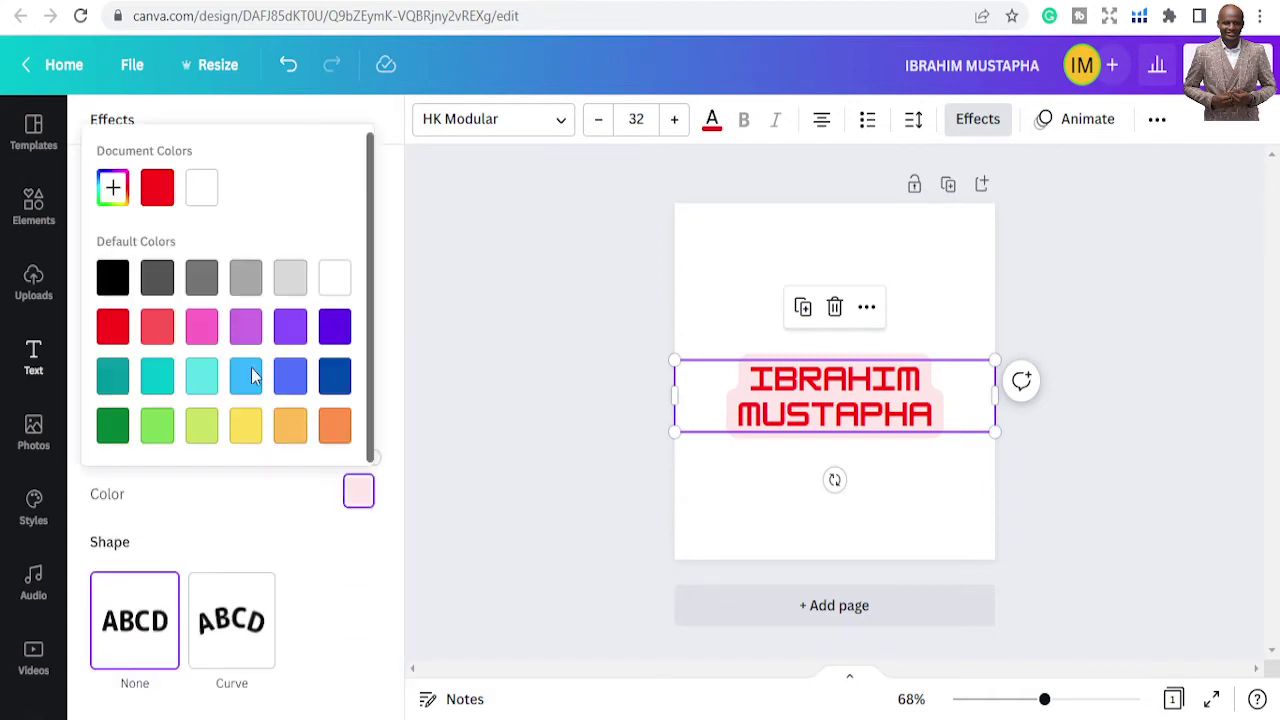
{"action": "left_click", "coordinate": [113, 278]}
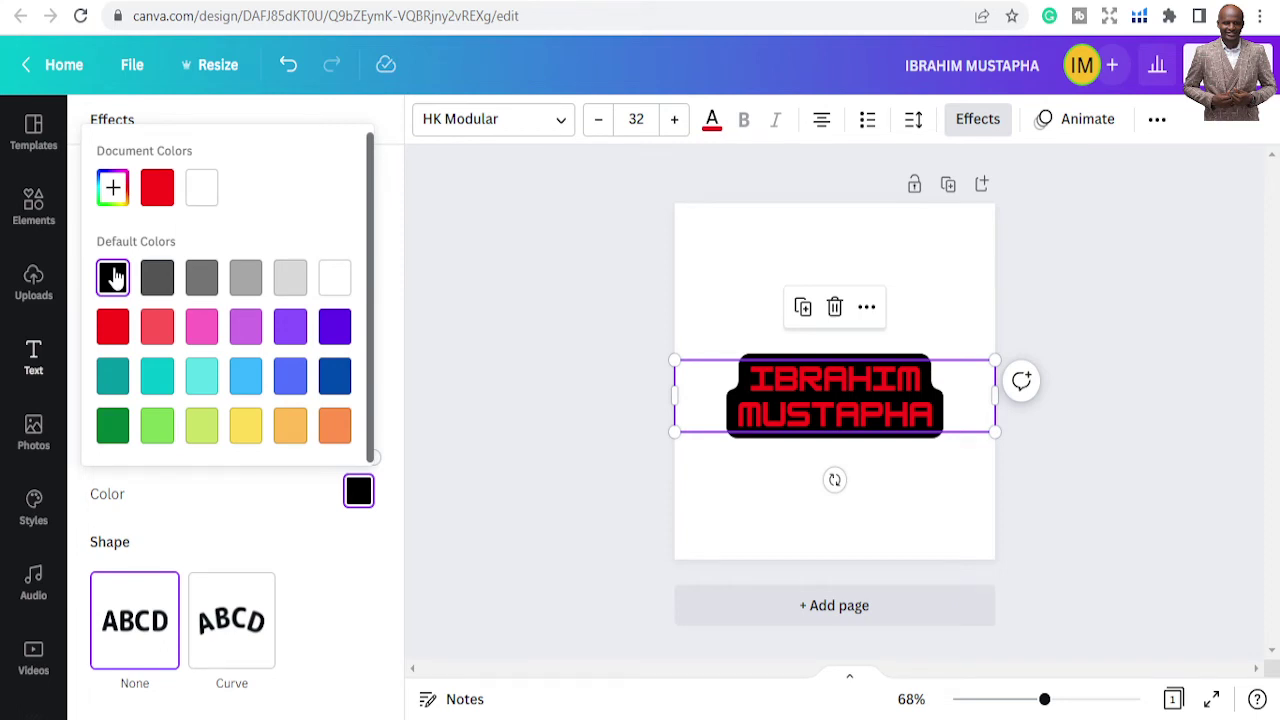
{"action": "left_click", "coordinate": [130, 650]}
{"action": "scroll", "coordinate": [218, 505], "scroll_direction": "up", "scroll_amount": 3}
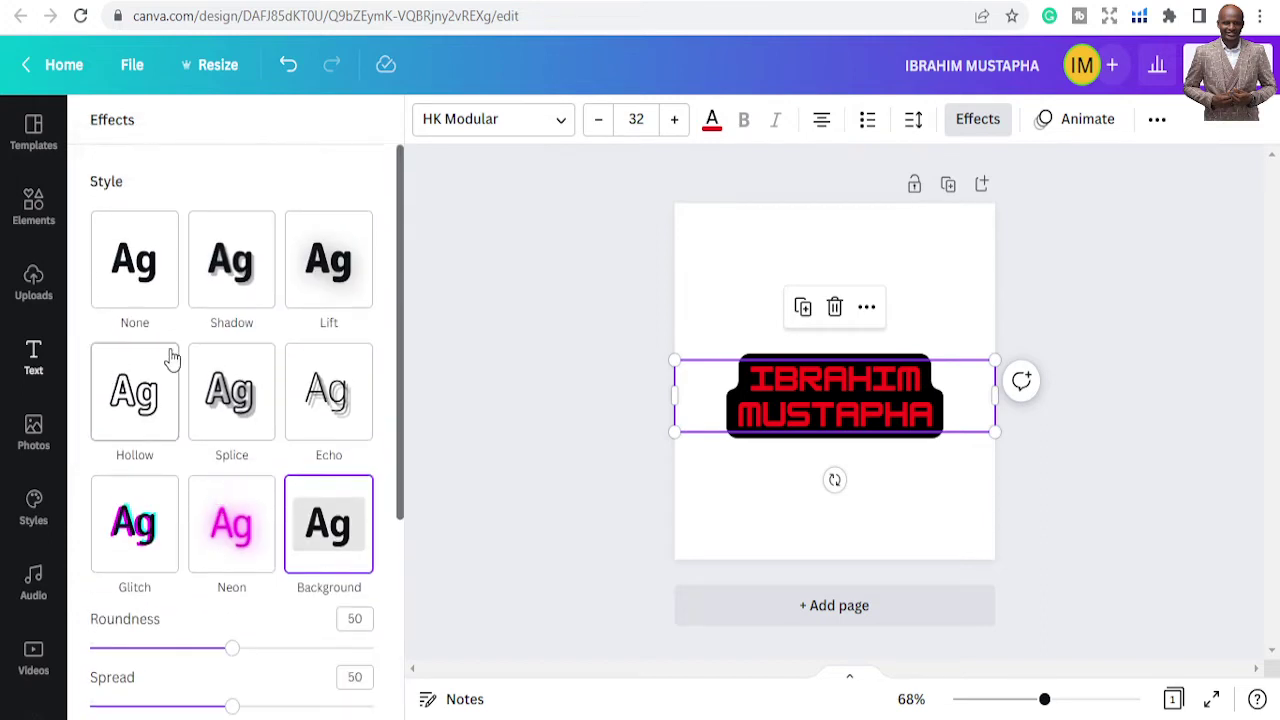
{"action": "left_click", "coordinate": [134, 277]}
{"action": "left_click", "coordinate": [406, 303]}
{"action": "left_click", "coordinate": [520, 297]}
{"action": "left_click", "coordinate": [790, 300]}
Drag the heading about 45 px below centre, then nudge it slightly back up
{"action": "left_click_drag", "start_coordinate": [800, 385], "coordinate": [800, 454]}
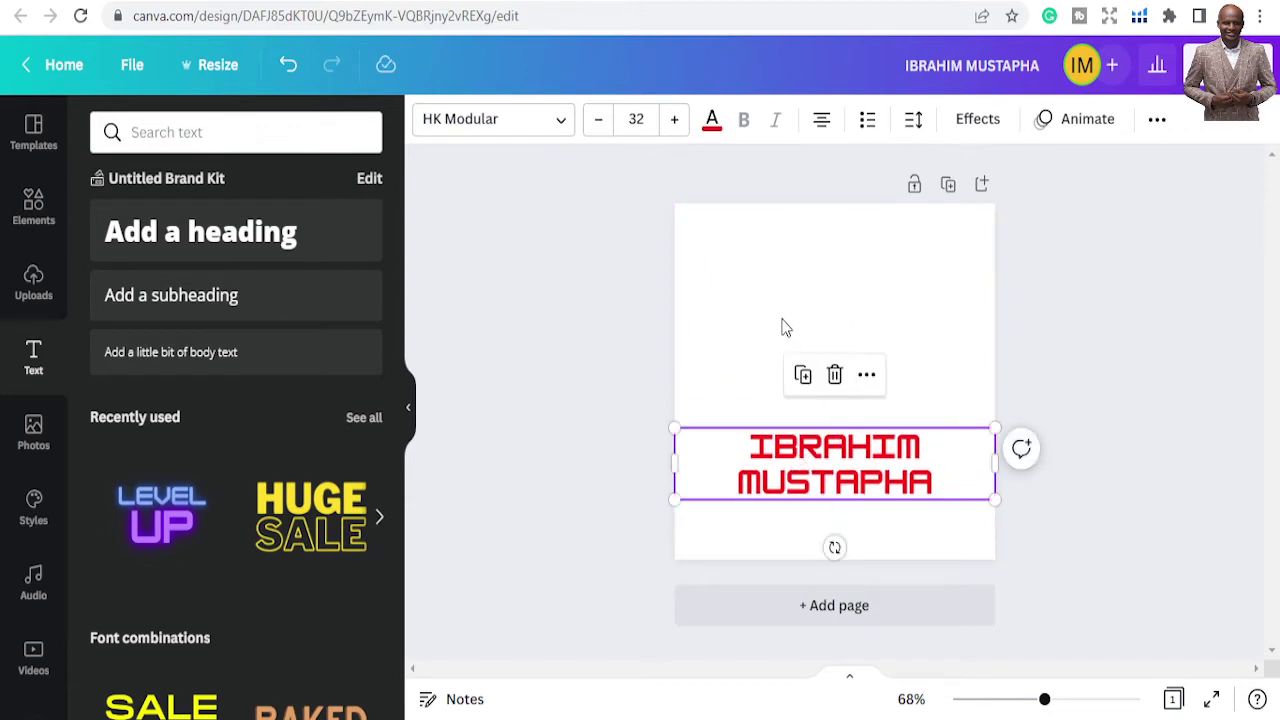
{"action": "left_click", "coordinate": [808, 321]}
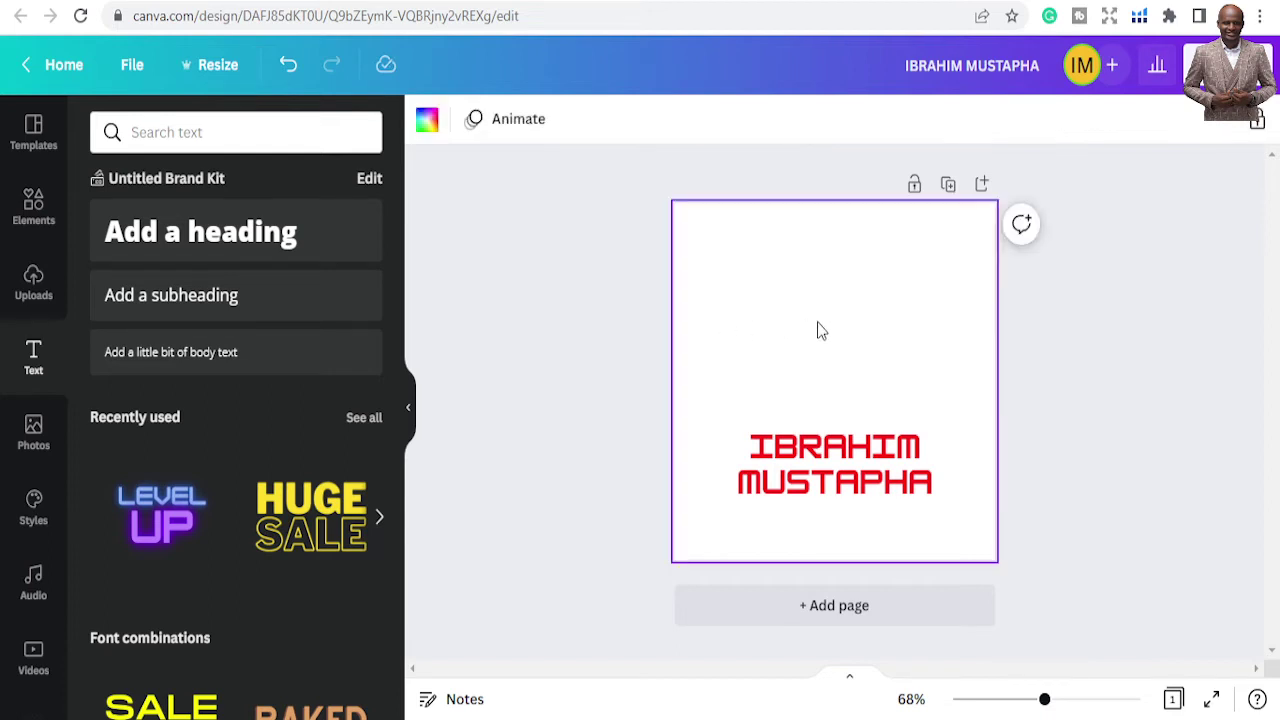
{"action": "left_click_drag", "start_coordinate": [748, 428], "coordinate": [745, 420]}
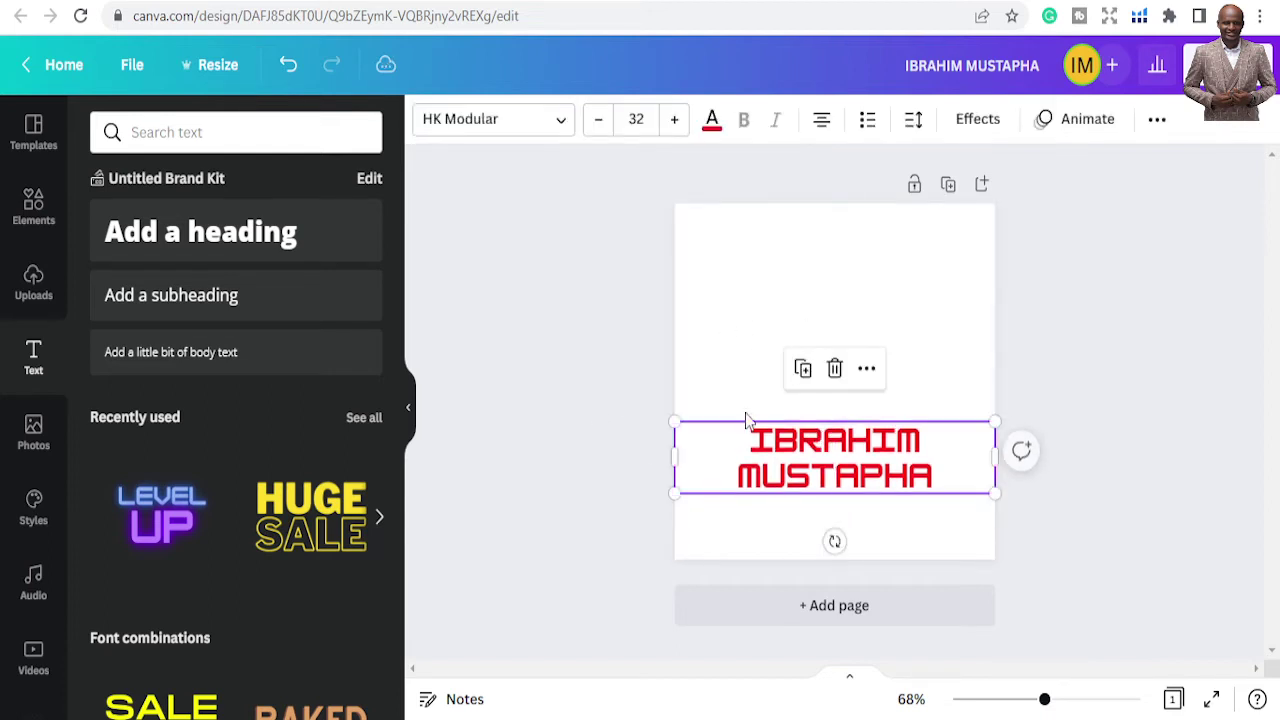
Try pink and purple page backgrounds, then settle on the black default swatch
{"action": "left_click", "coordinate": [745, 322]}
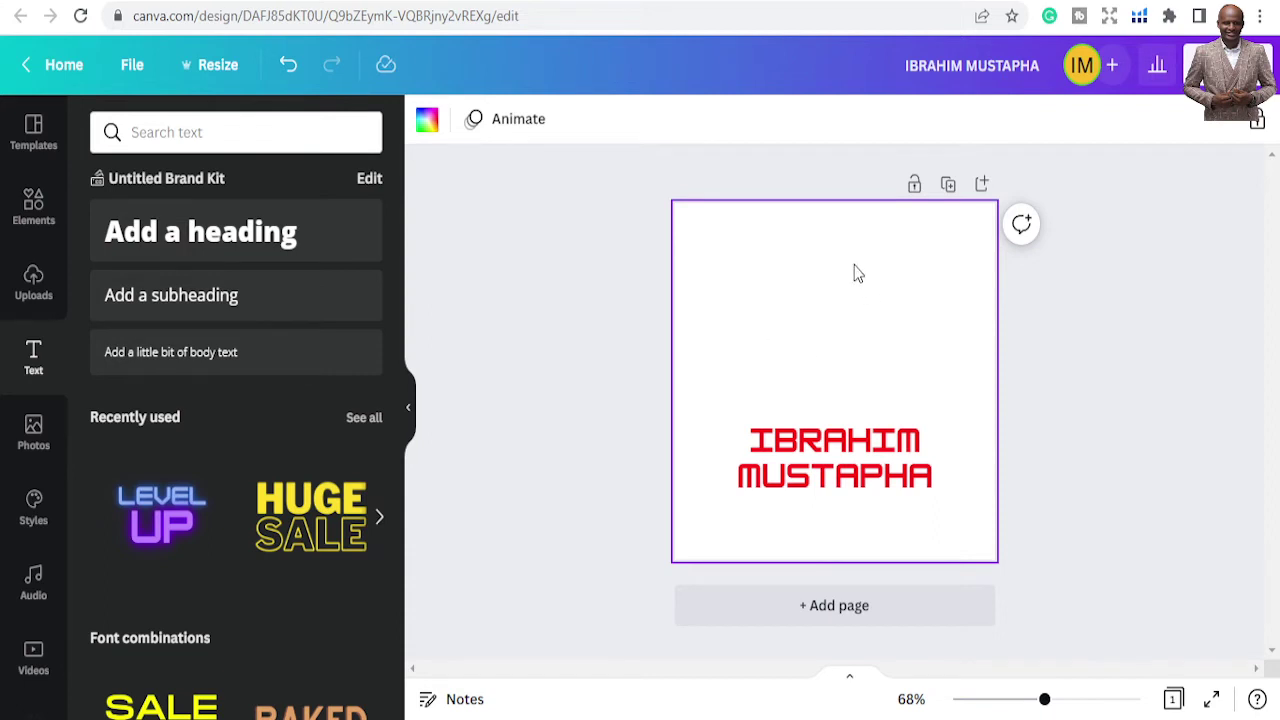
{"action": "left_click", "coordinate": [437, 130]}
{"action": "left_click", "coordinate": [110, 232]}
{"action": "left_click", "coordinate": [108, 238]}
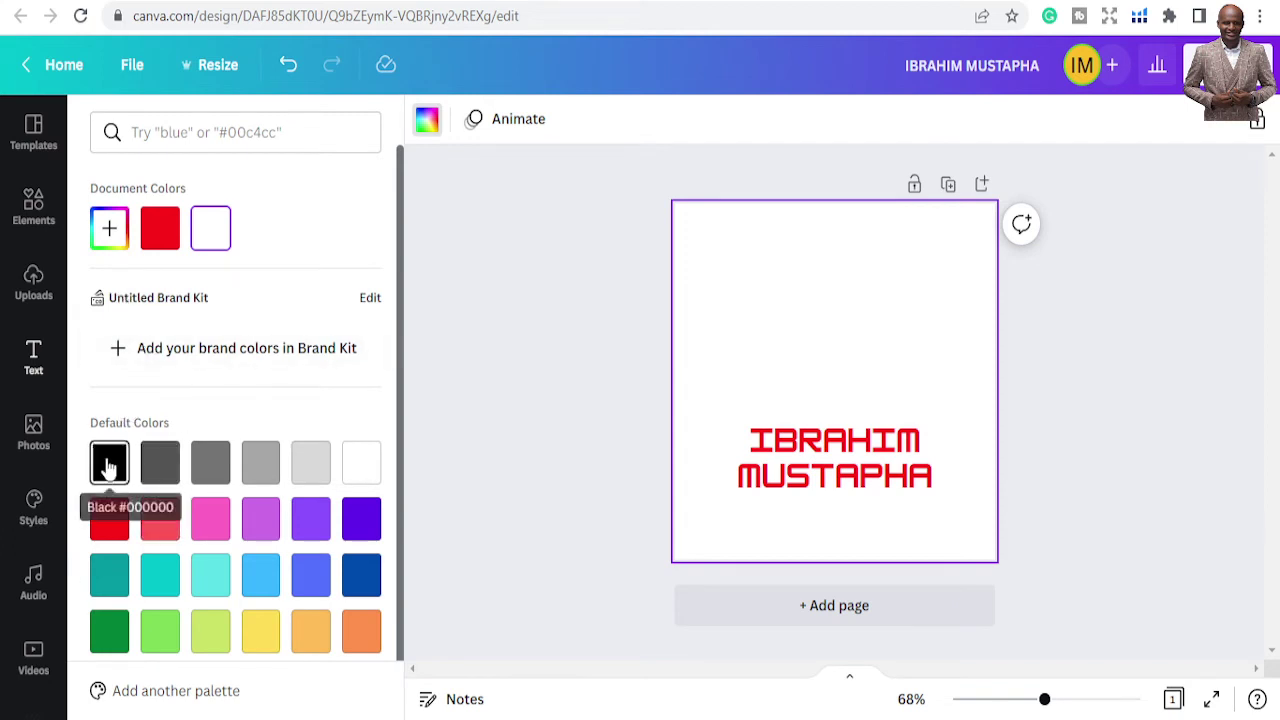
{"action": "left_click", "coordinate": [108, 468]}
{"action": "scroll", "coordinate": [230, 566], "scroll_direction": "down", "scroll_amount": 1}
{"action": "left_click", "coordinate": [224, 505]}
{"action": "left_click", "coordinate": [355, 505]}
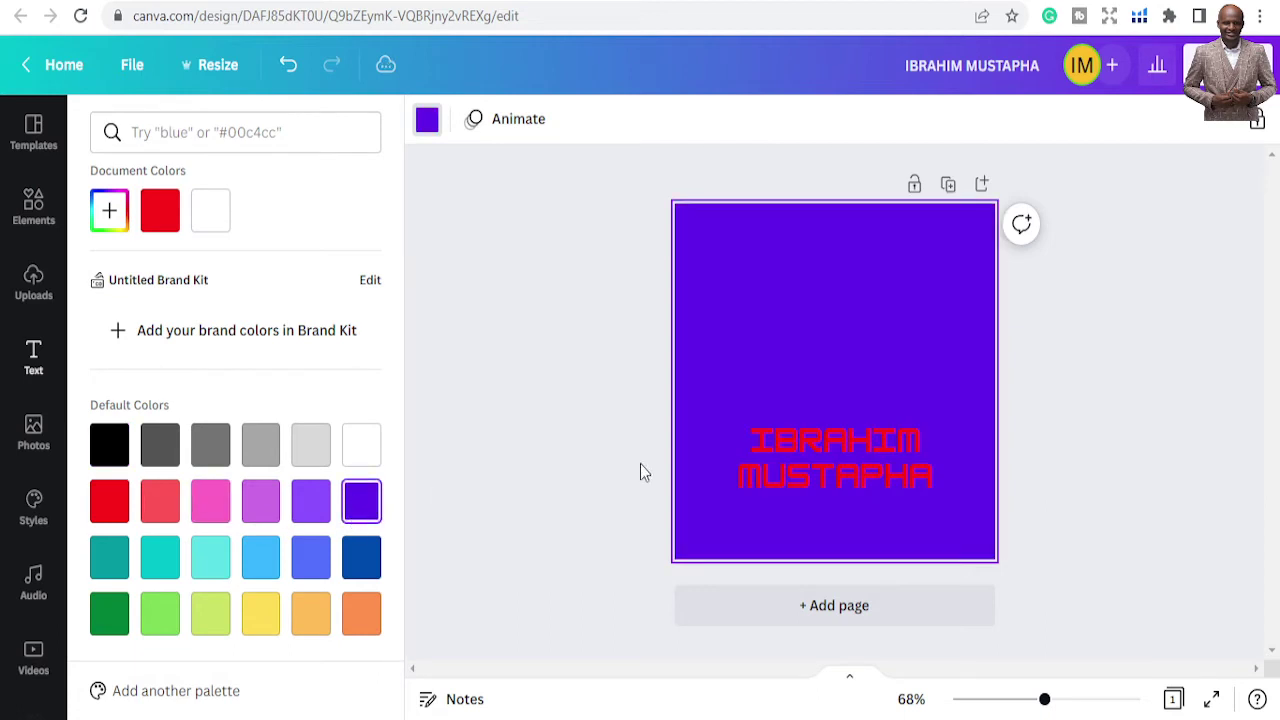
{"action": "left_click", "coordinate": [106, 444]}
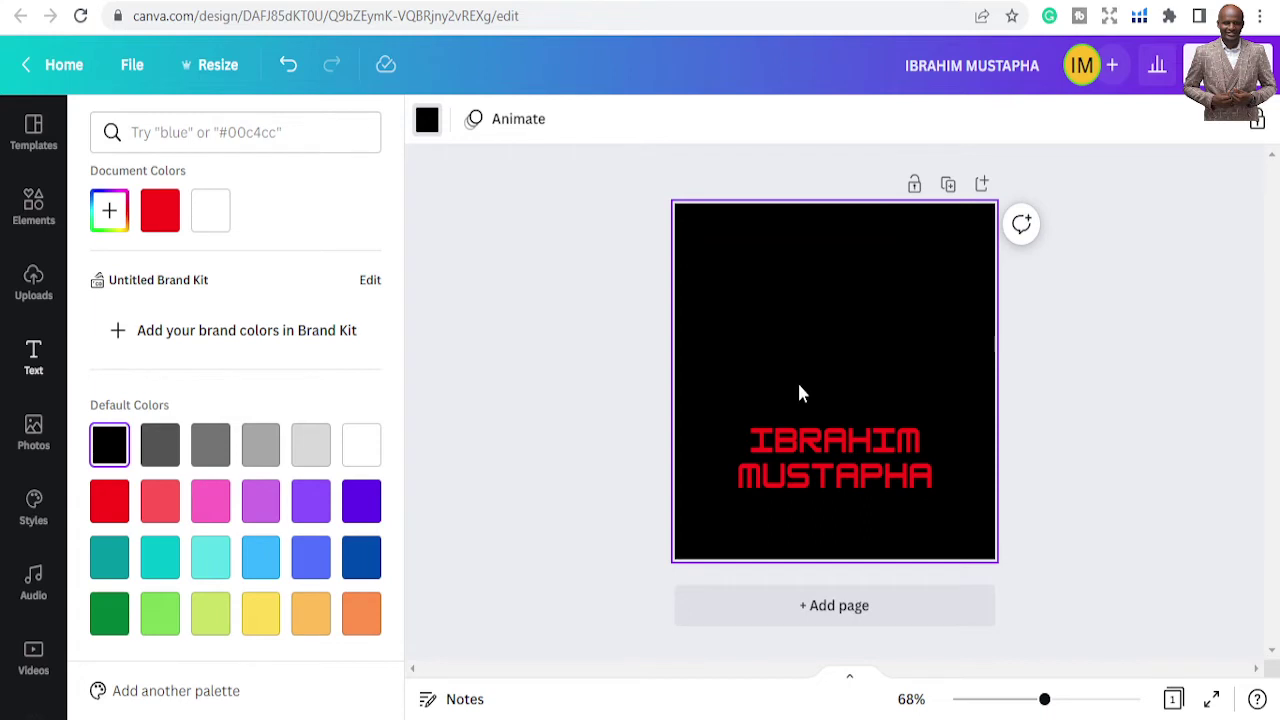
Set the name text colour to pure red, #FF0000, with the custom picker
{"action": "left_click", "coordinate": [800, 436]}
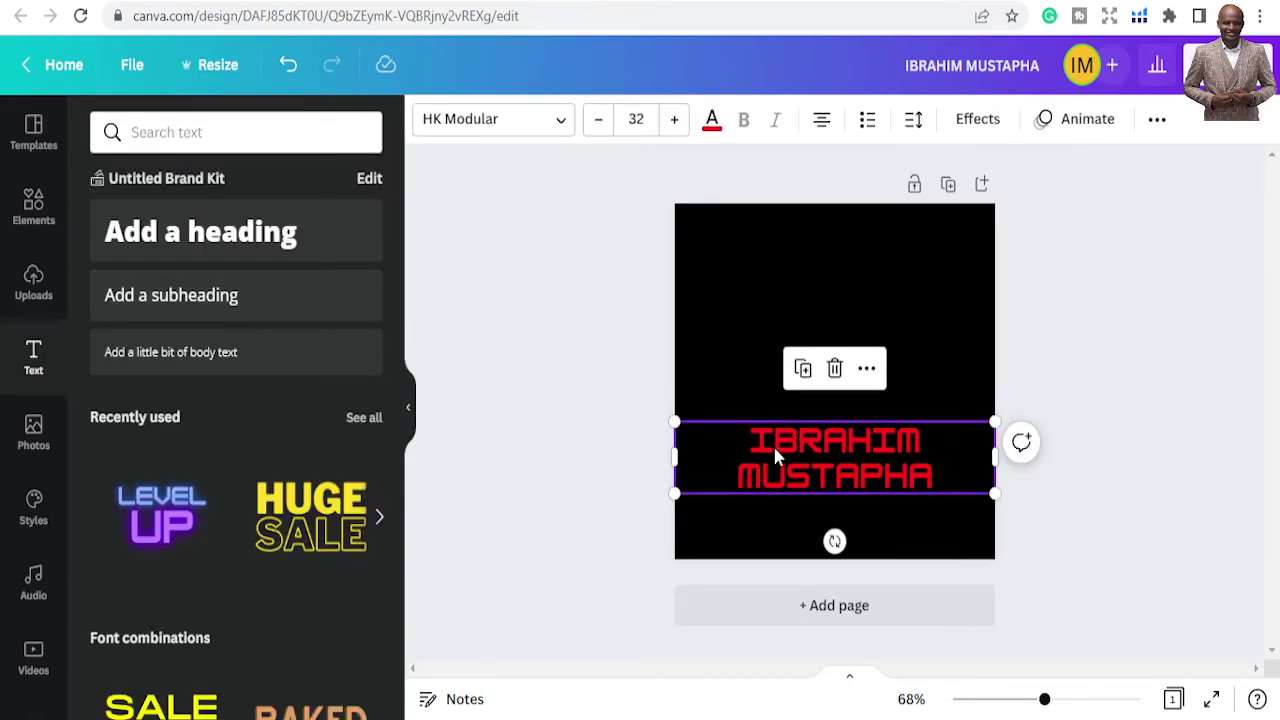
{"action": "left_click", "coordinate": [777, 440]}
{"action": "left_click", "coordinate": [716, 128]}
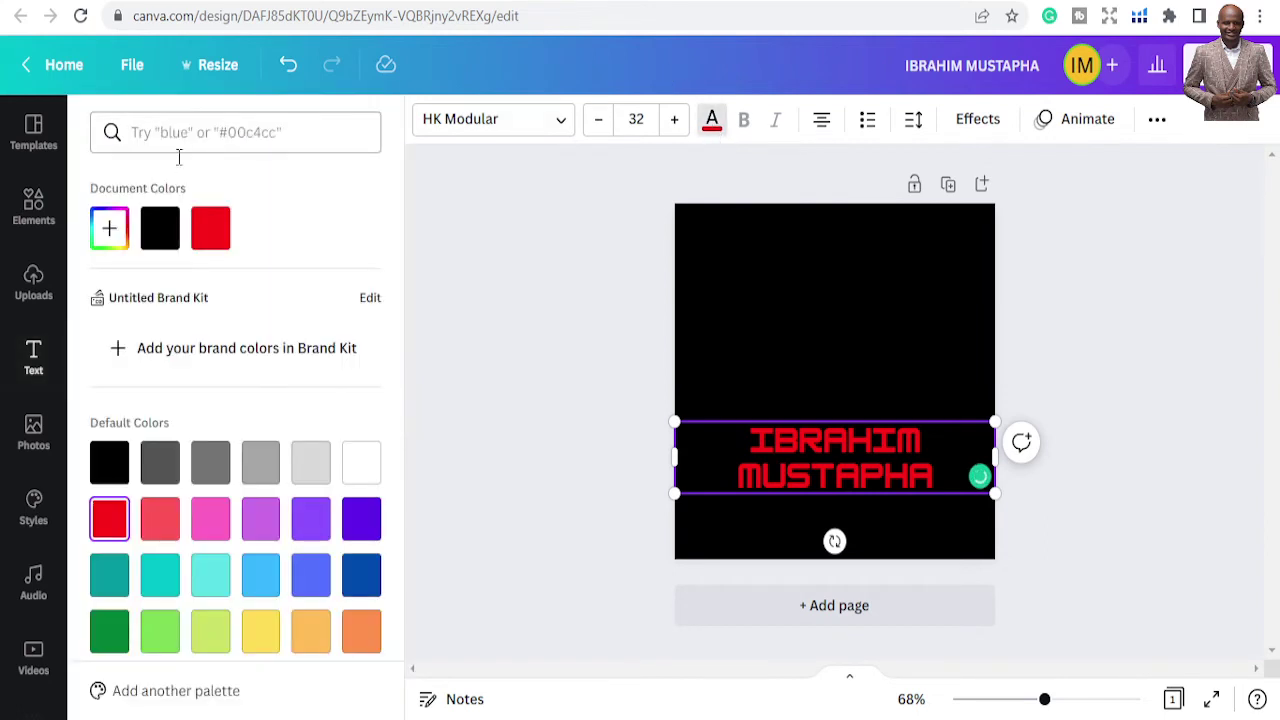
{"action": "left_click", "coordinate": [109, 228]}
{"action": "left_click_drag", "start_coordinate": [331, 292], "coordinate": [397, 270]}
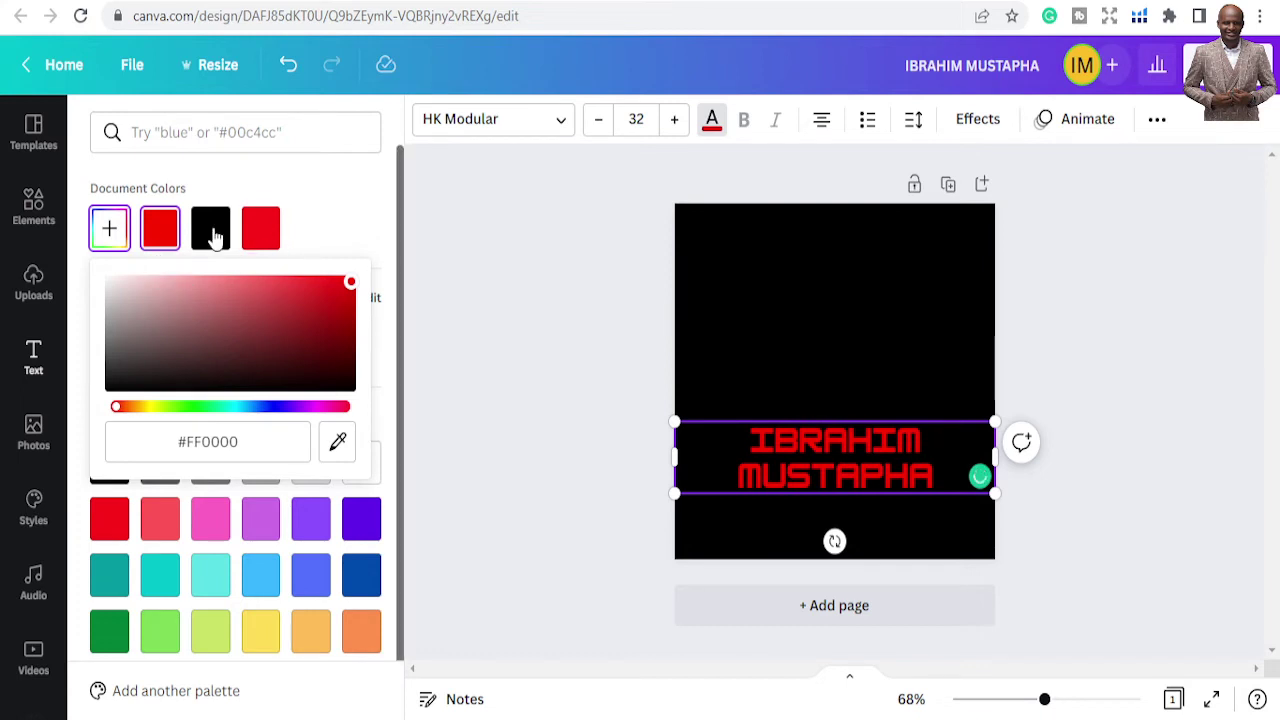
{"action": "left_click", "coordinate": [704, 289]}
{"action": "left_click", "coordinate": [704, 289]}
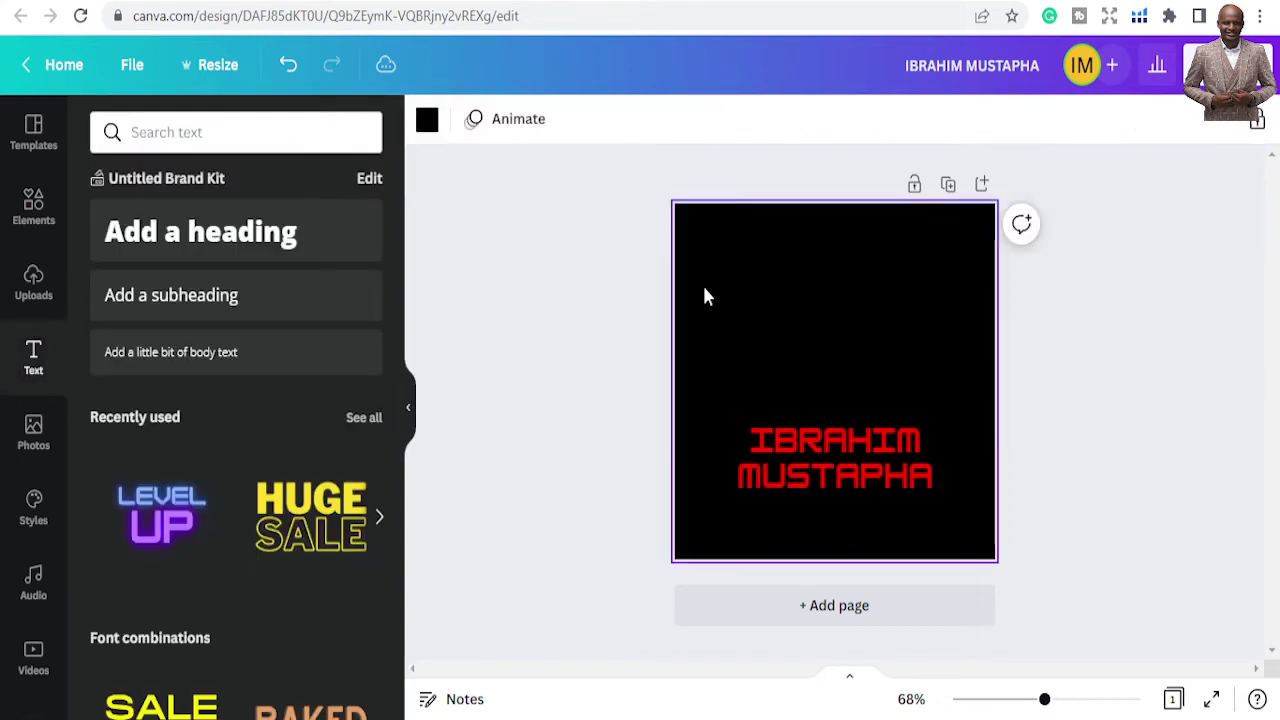
Centre the name text on the page and shrink it slightly from its corner handle
{"action": "left_click", "coordinate": [794, 433]}
{"action": "left_click_drag", "start_coordinate": [794, 433], "coordinate": [797, 431]}
{"action": "left_click_drag", "start_coordinate": [676, 421], "coordinate": [675, 461]}
{"action": "left_click", "coordinate": [737, 363]}
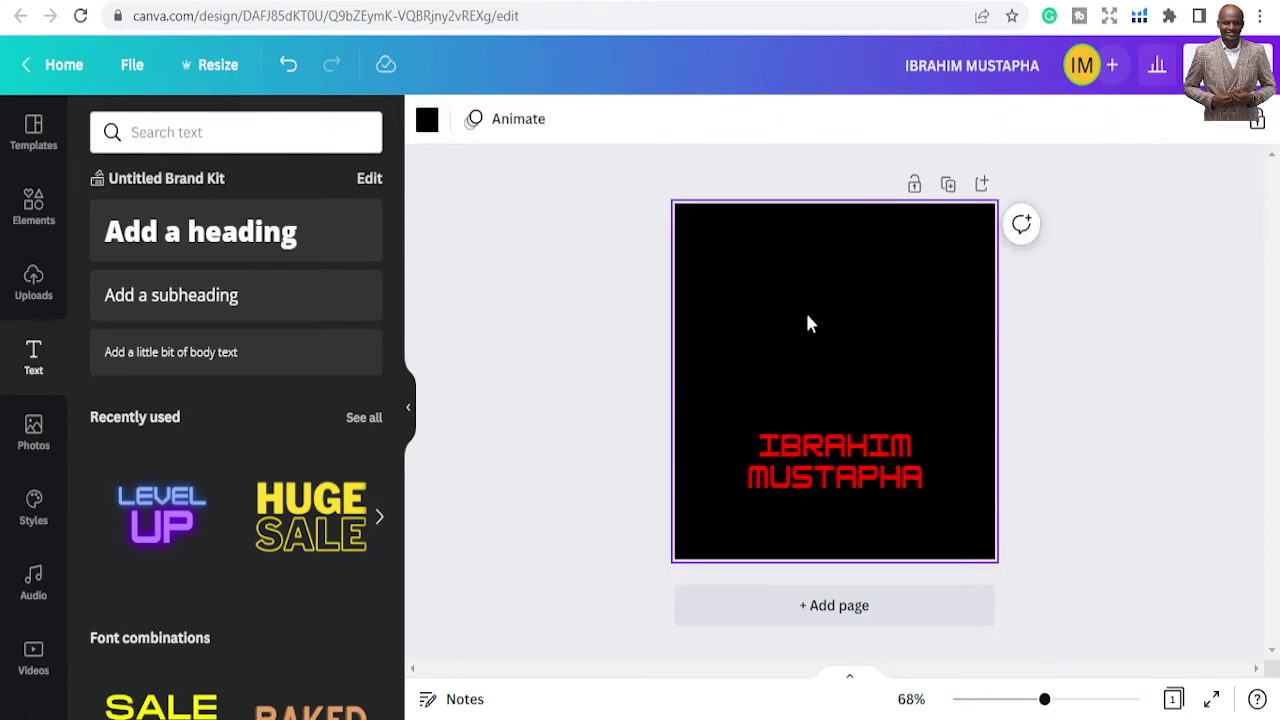
{"action": "left_click", "coordinate": [580, 342]}
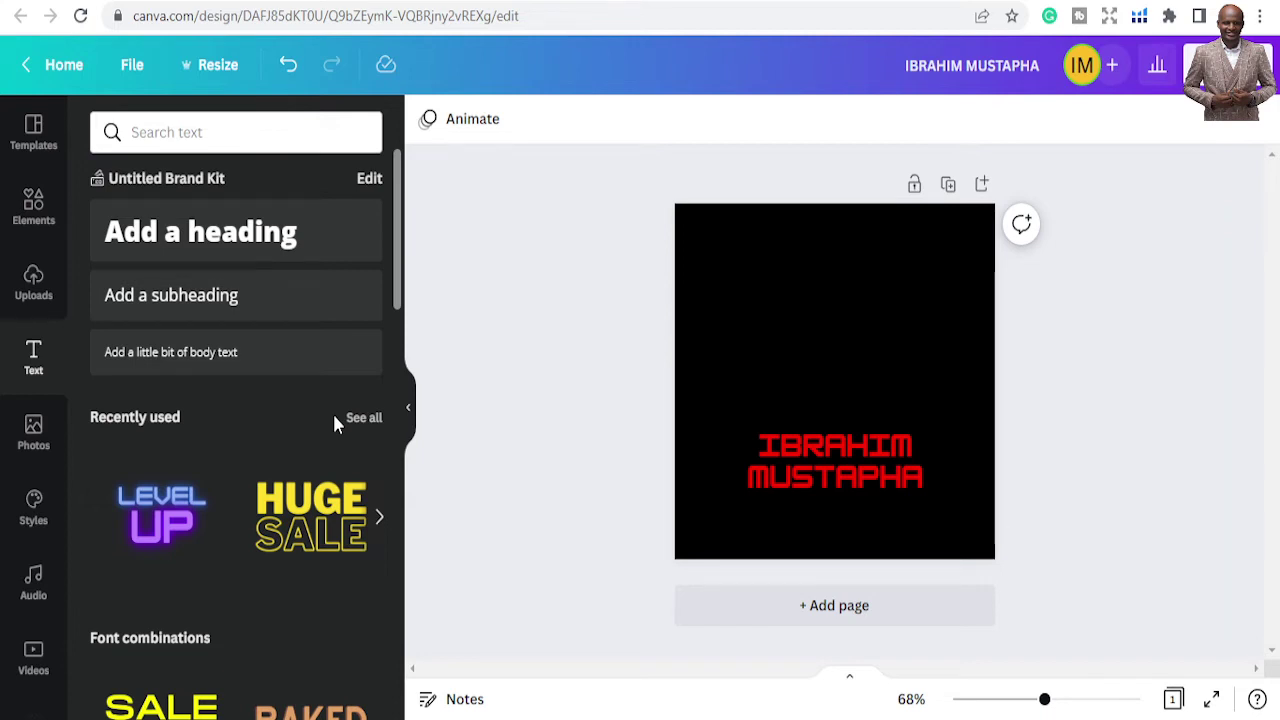
Search the Elements library for 'EAGLE' and browse the eagle graphic results
{"action": "left_click", "coordinate": [33, 210]}
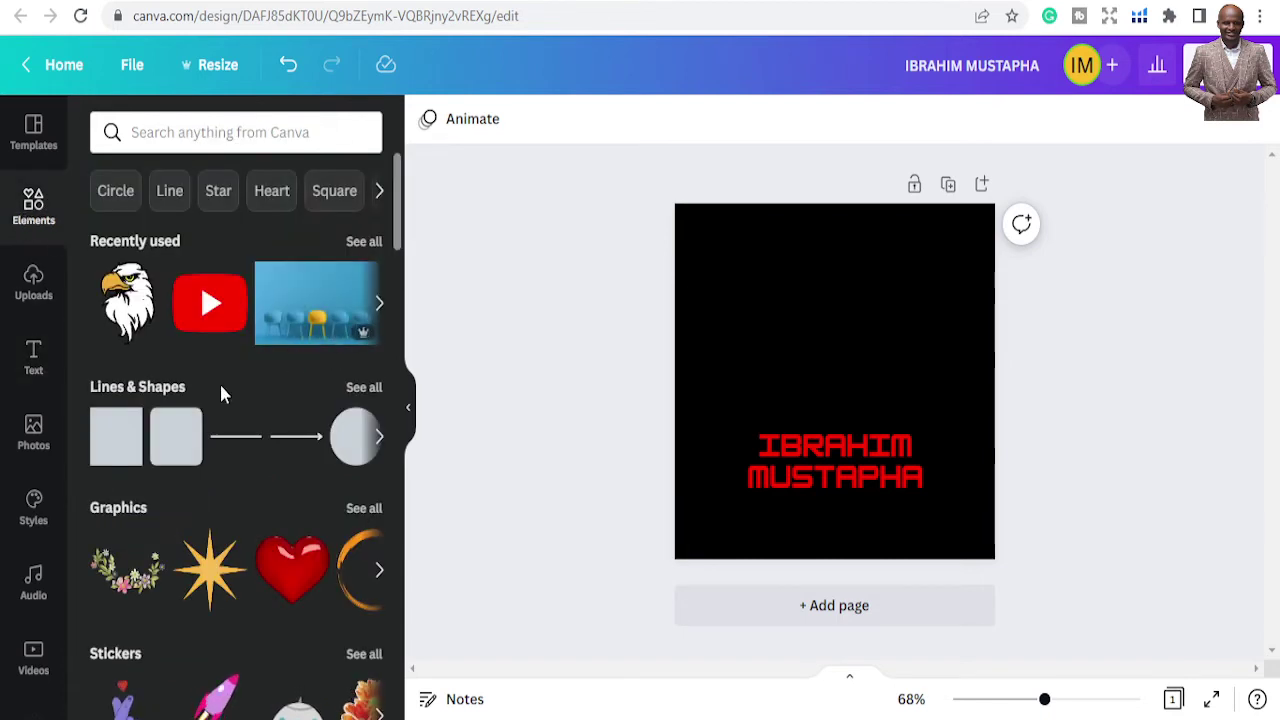
{"action": "scroll", "coordinate": [243, 466], "scroll_direction": "down", "scroll_amount": 7}
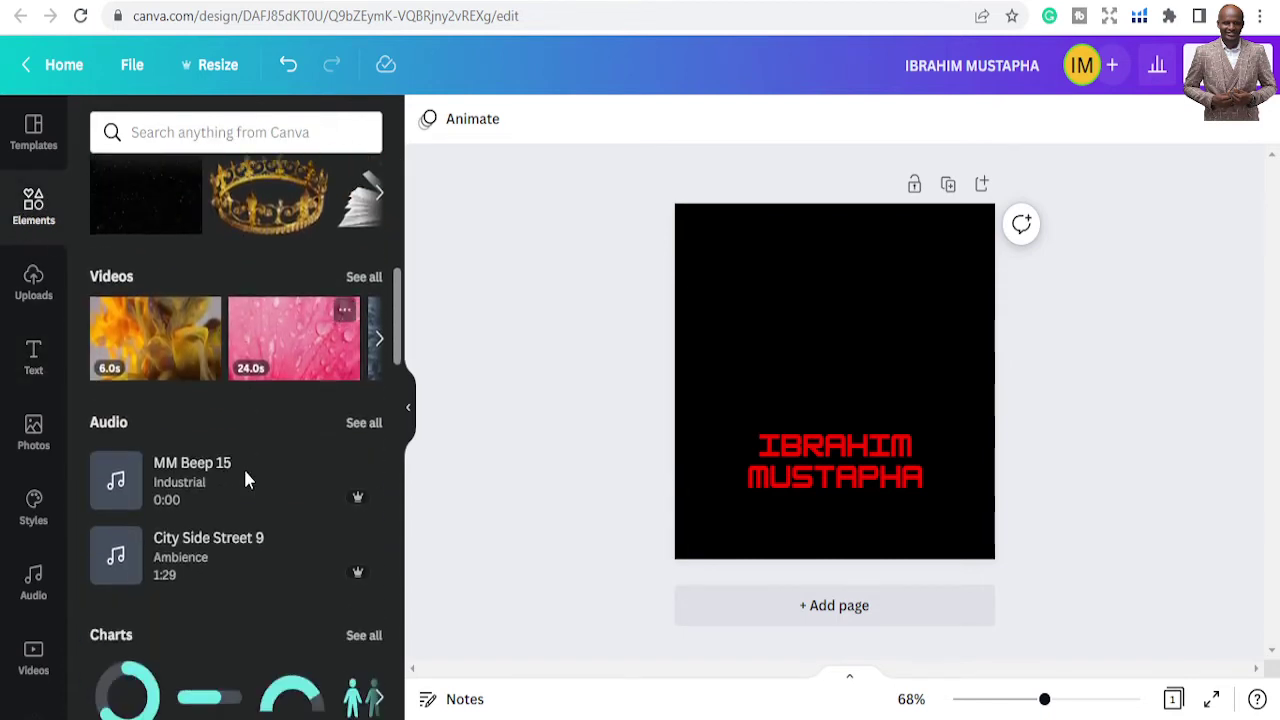
{"action": "scroll", "coordinate": [247, 480], "scroll_direction": "up", "scroll_amount": 3}
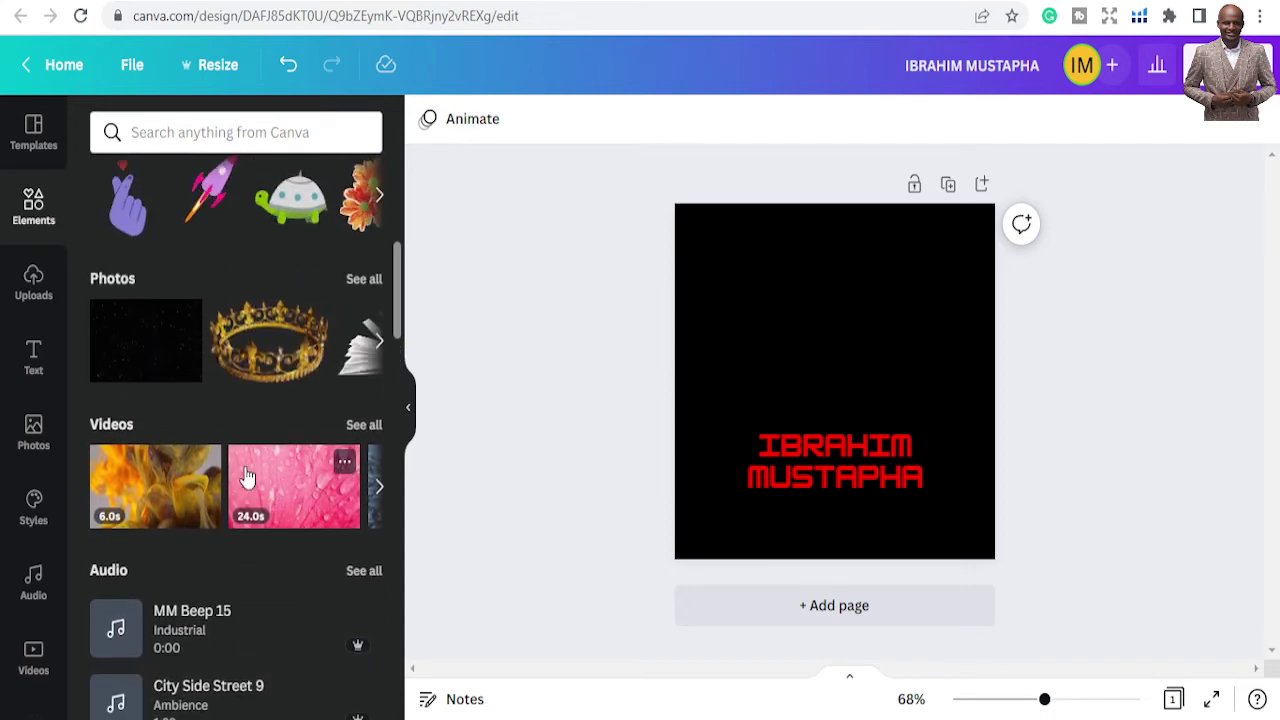
{"action": "mouse_move", "coordinate": [204, 469]}
{"action": "scroll", "coordinate": [204, 469], "scroll_direction": "up", "scroll_amount": 3}
{"action": "left_click", "coordinate": [245, 122]}
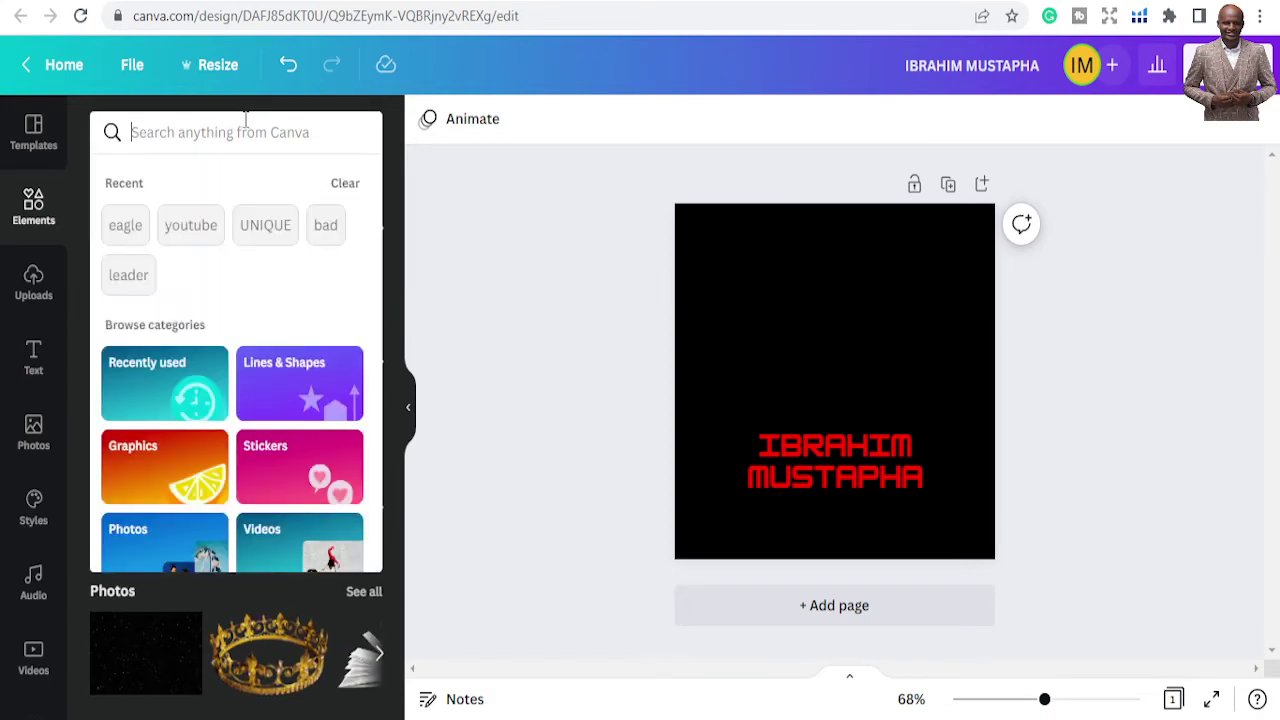
{"action": "type", "text": "EAGLE"}
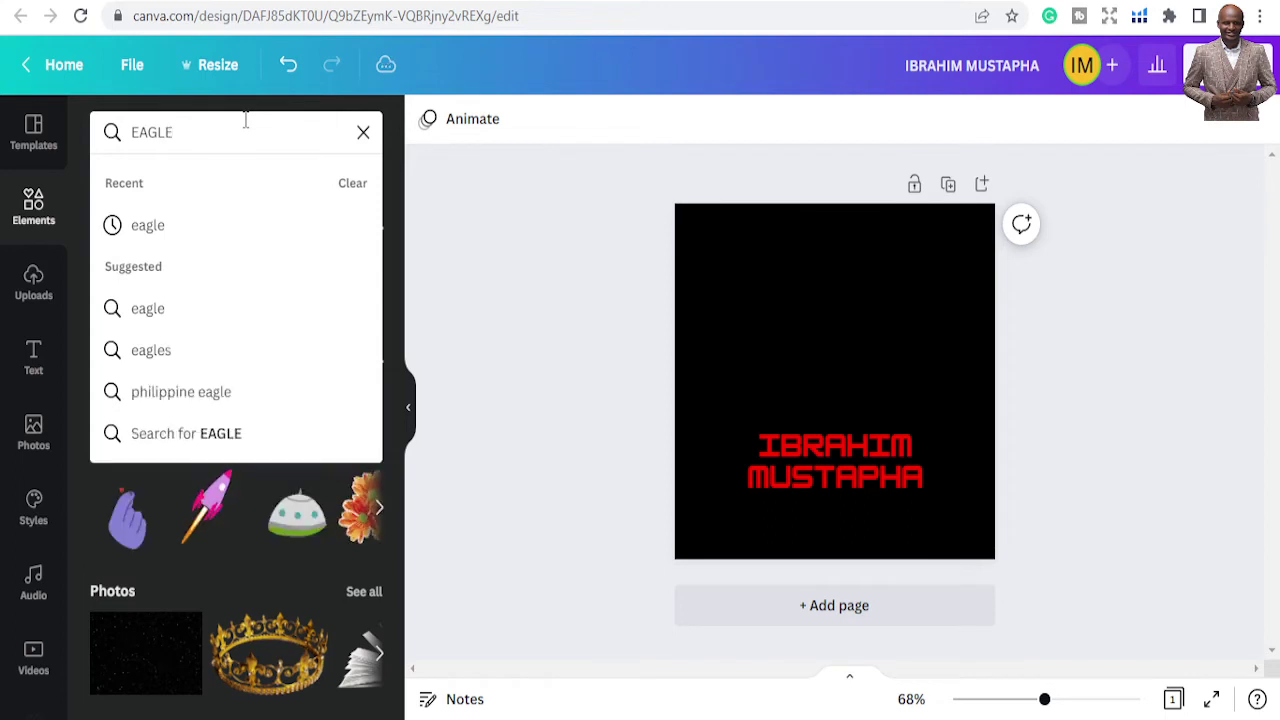
{"action": "key", "text": "Return"}
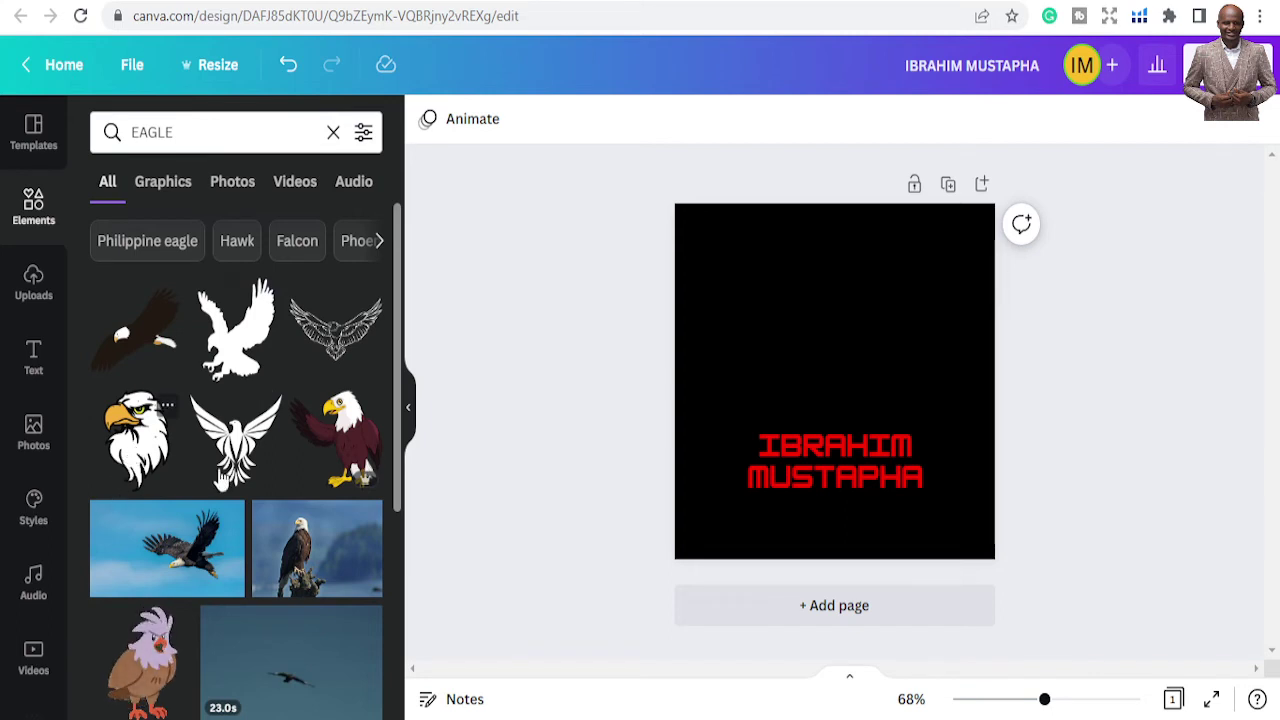
{"action": "scroll", "coordinate": [135, 450], "scroll_direction": "down", "scroll_amount": 3}
{"action": "scroll", "coordinate": [363, 500], "scroll_direction": "up", "scroll_amount": 2}
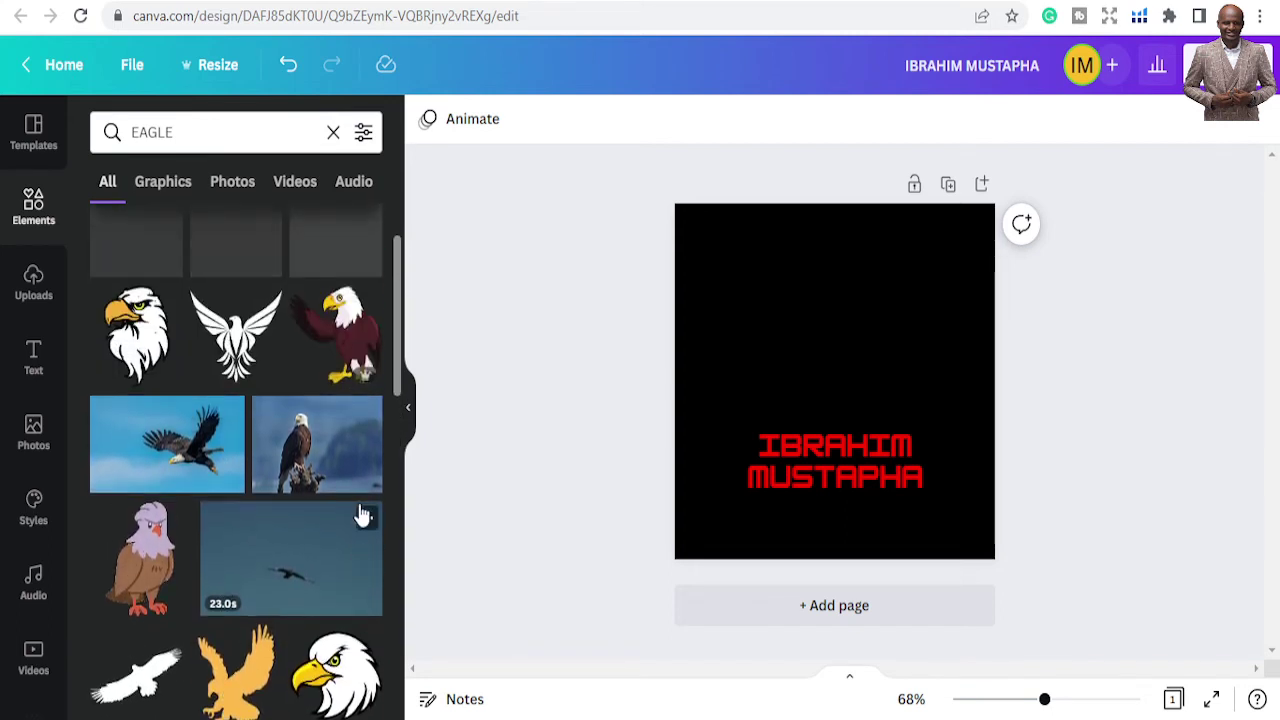
{"action": "scroll", "coordinate": [345, 540], "scroll_direction": "down", "scroll_amount": 1}
Add the eagle-head graphic and move it above the name text
{"action": "left_click", "coordinate": [330, 572]}
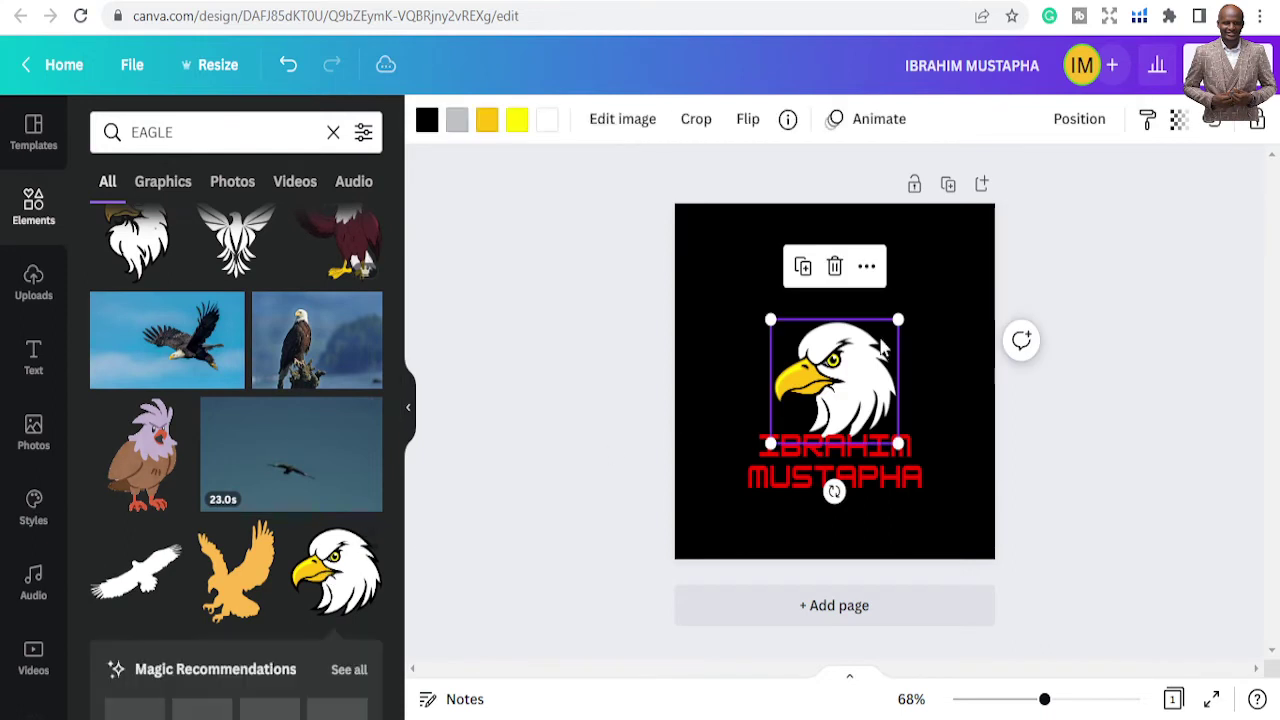
{"action": "left_click_drag", "start_coordinate": [845, 387], "coordinate": [832, 352]}
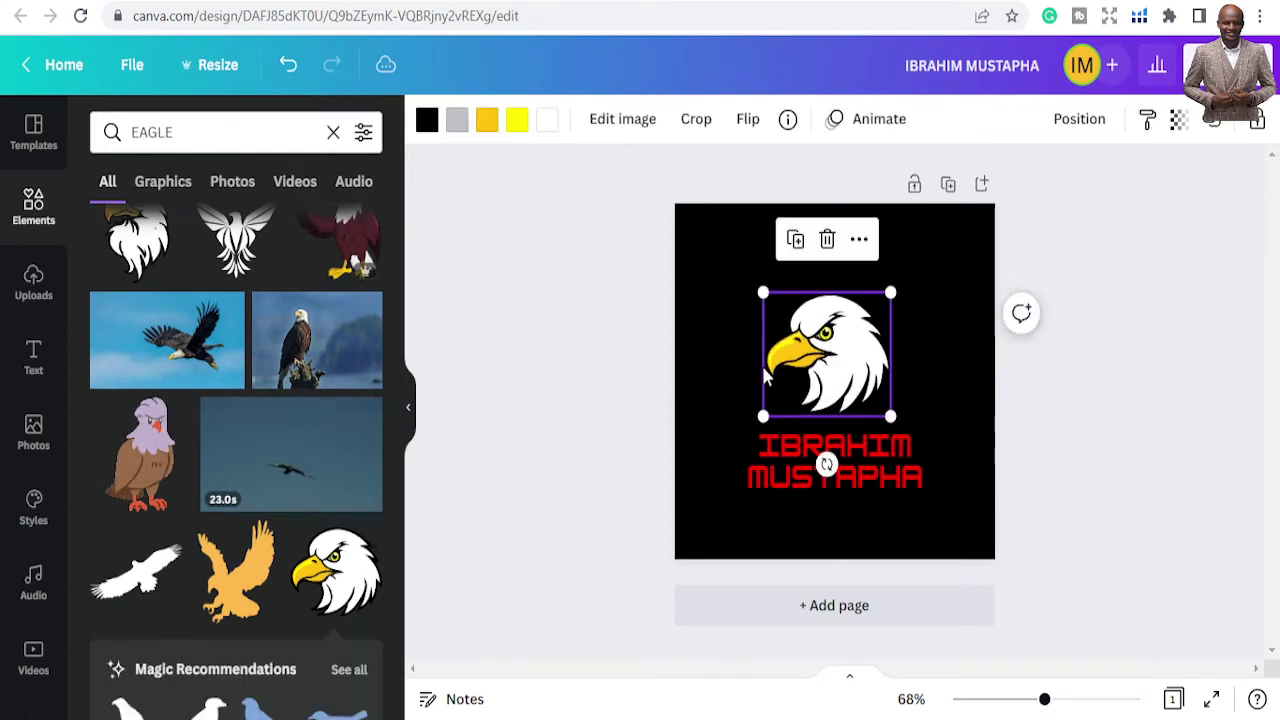
{"action": "left_click", "coordinate": [734, 351]}
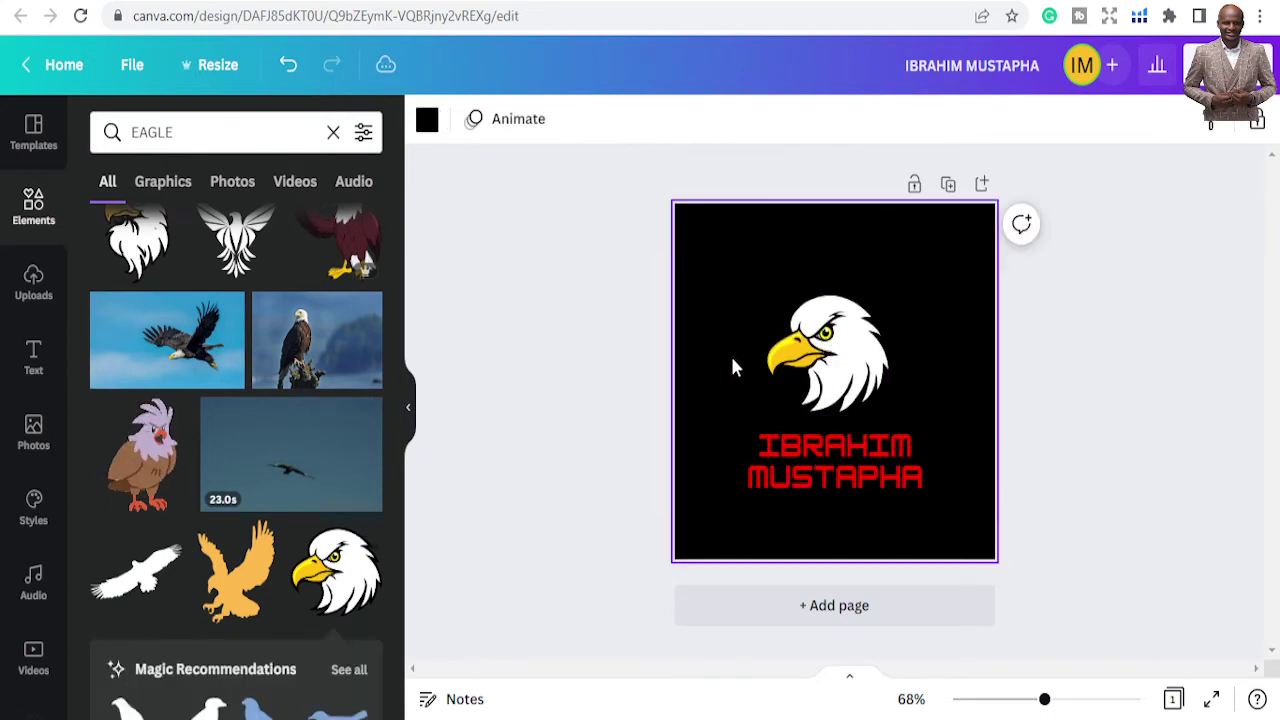
{"action": "left_click", "coordinate": [796, 374]}
{"action": "left_click", "coordinate": [620, 334]}
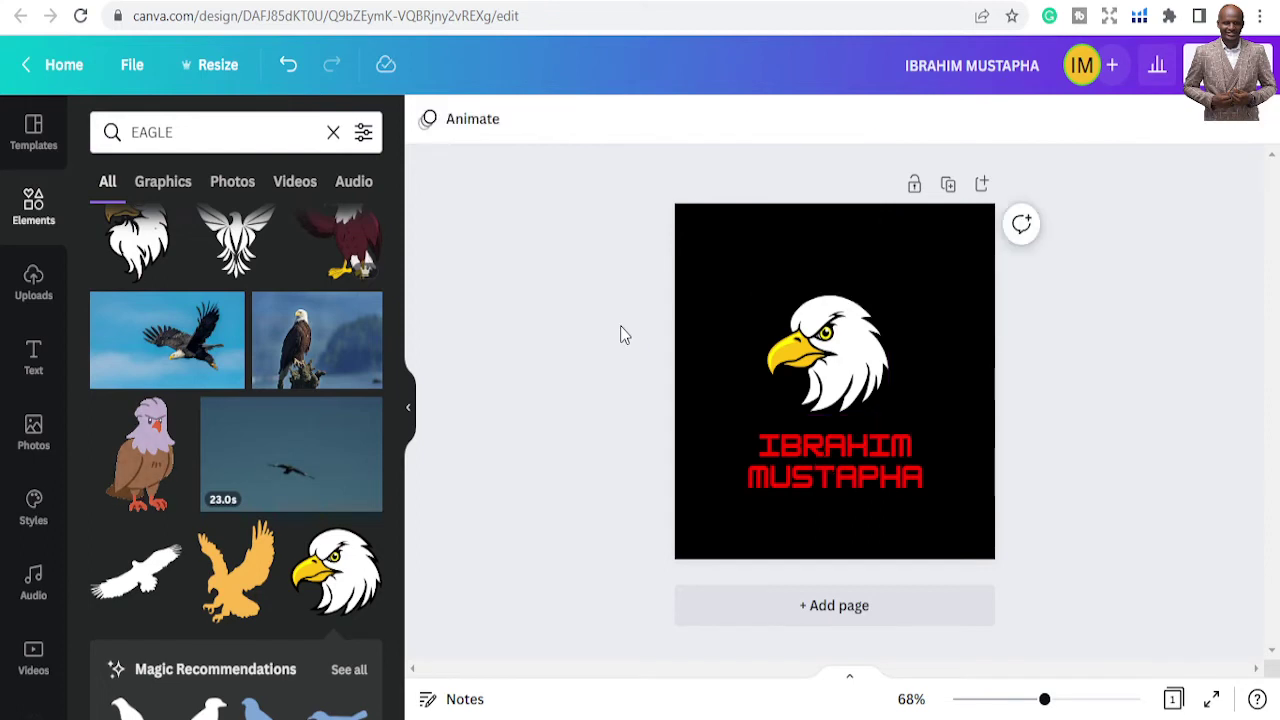
{"action": "left_click", "coordinate": [826, 350]}
{"action": "left_click", "coordinate": [846, 462]}
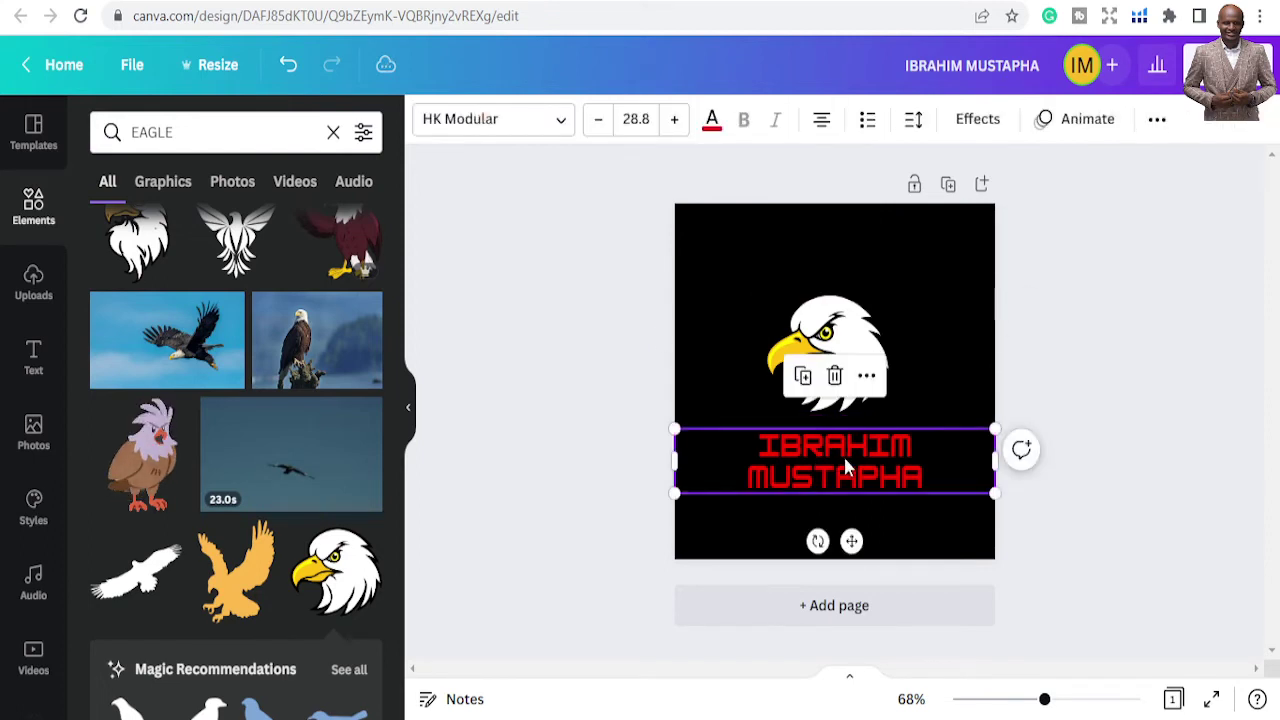
{"action": "left_click", "coordinate": [859, 454]}
{"action": "left_click_drag", "start_coordinate": [925, 475], "coordinate": [940, 477]}
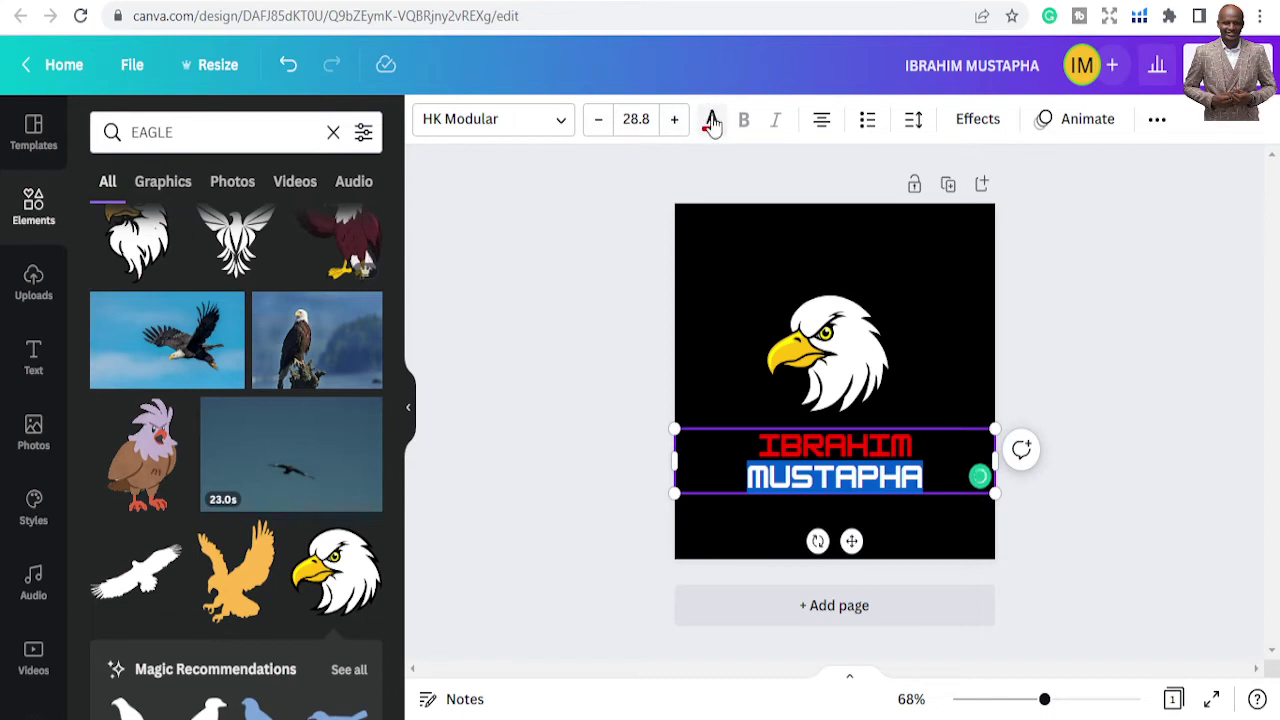
{"action": "left_click", "coordinate": [711, 120]}
{"action": "left_click", "coordinate": [110, 283]}
{"action": "left_click", "coordinate": [493, 238]}
{"action": "left_click", "coordinate": [493, 238]}
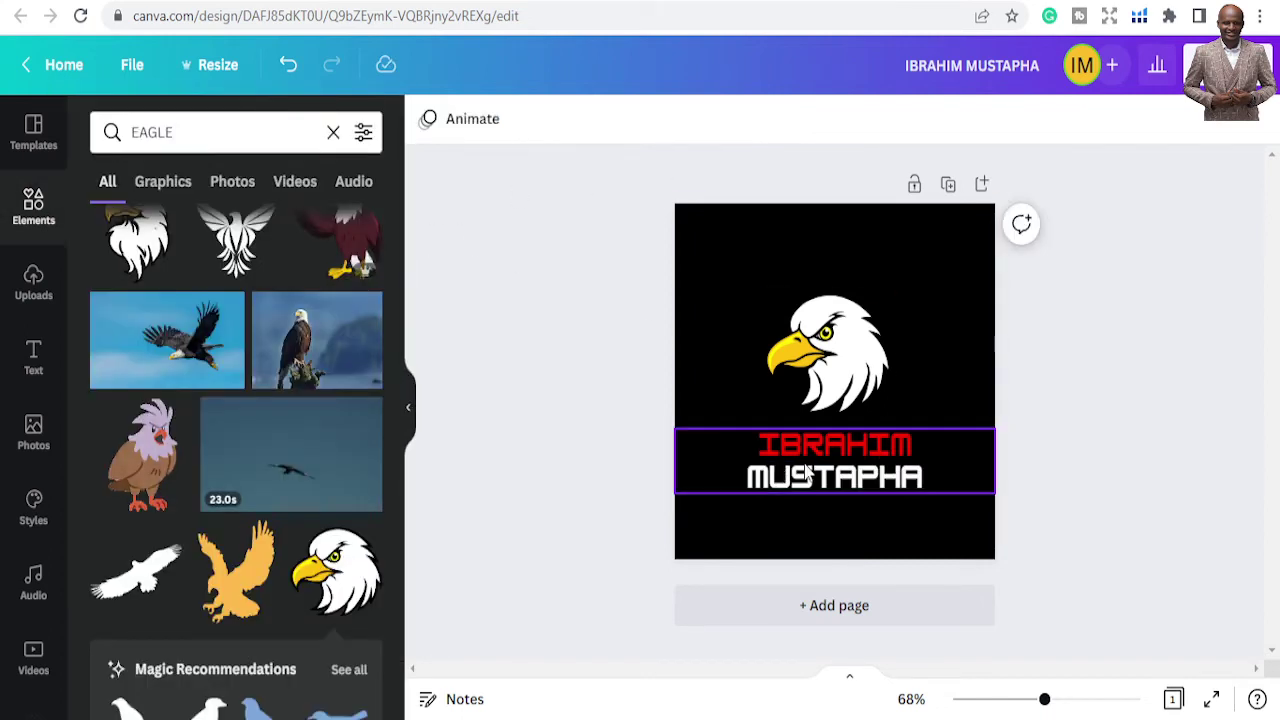
Nudge the name slightly lower and enlarge the eagle from its corner
{"action": "left_click_drag", "start_coordinate": [838, 440], "coordinate": [840, 452]}
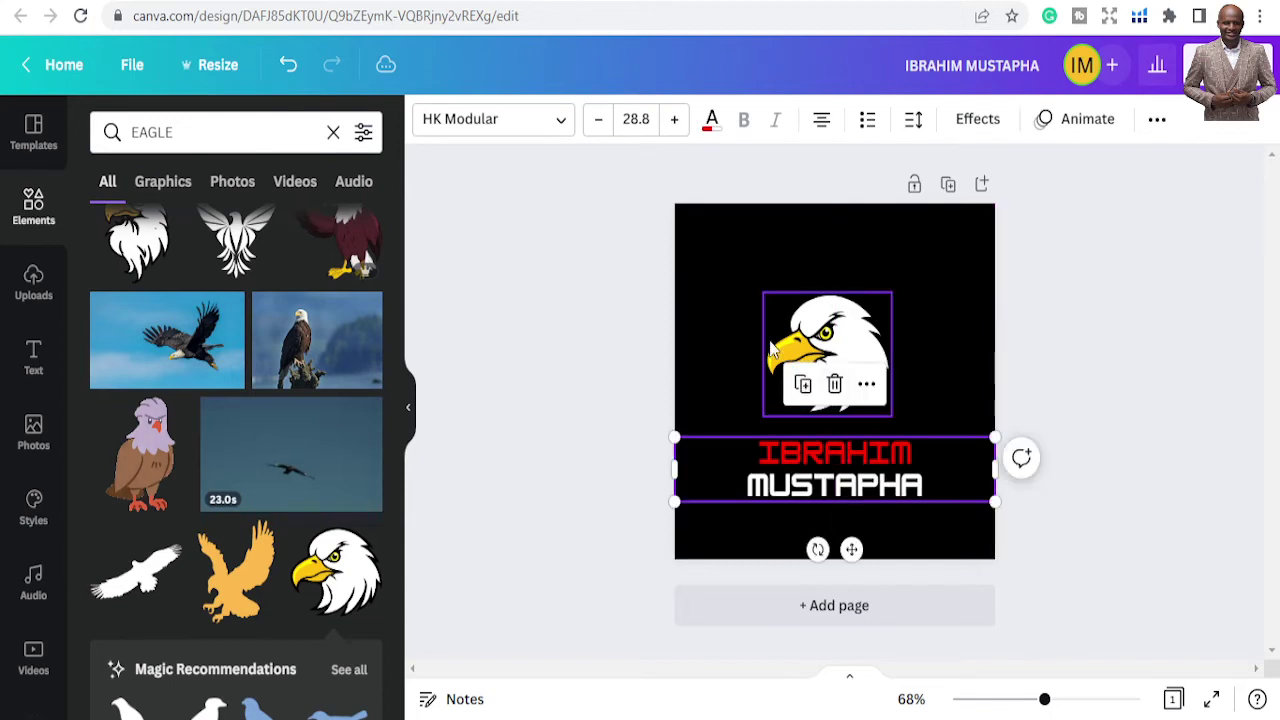
{"action": "left_click", "coordinate": [792, 318]}
{"action": "left_click_drag", "start_coordinate": [763, 293], "coordinate": [747, 277]}
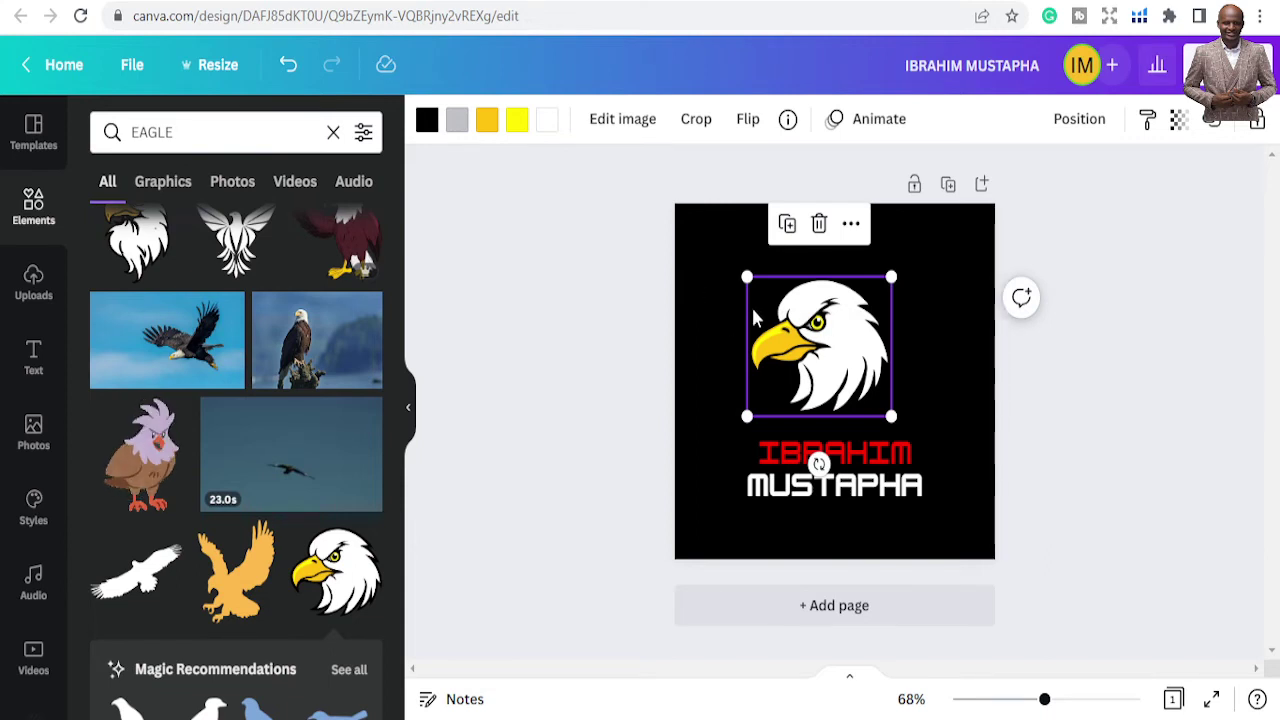
Change the eagle's orange beak to red from Document Colors
{"action": "left_click", "coordinate": [484, 120]}
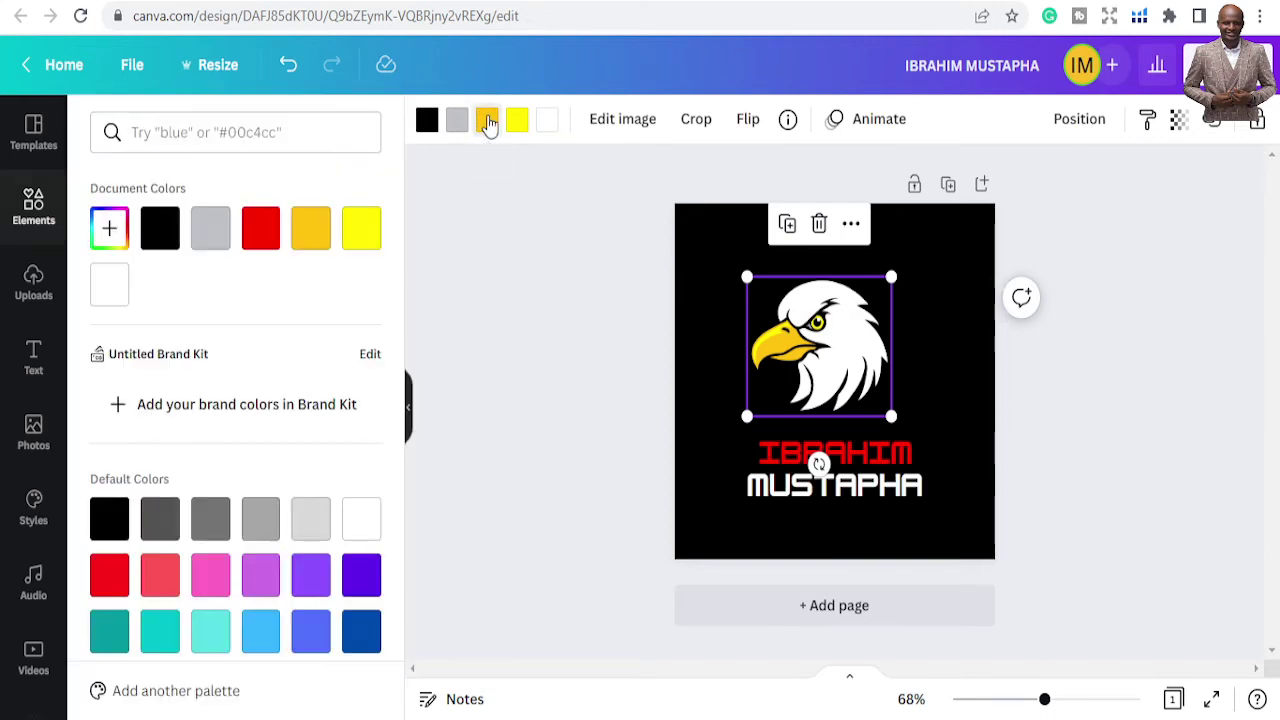
{"action": "left_click", "coordinate": [258, 234]}
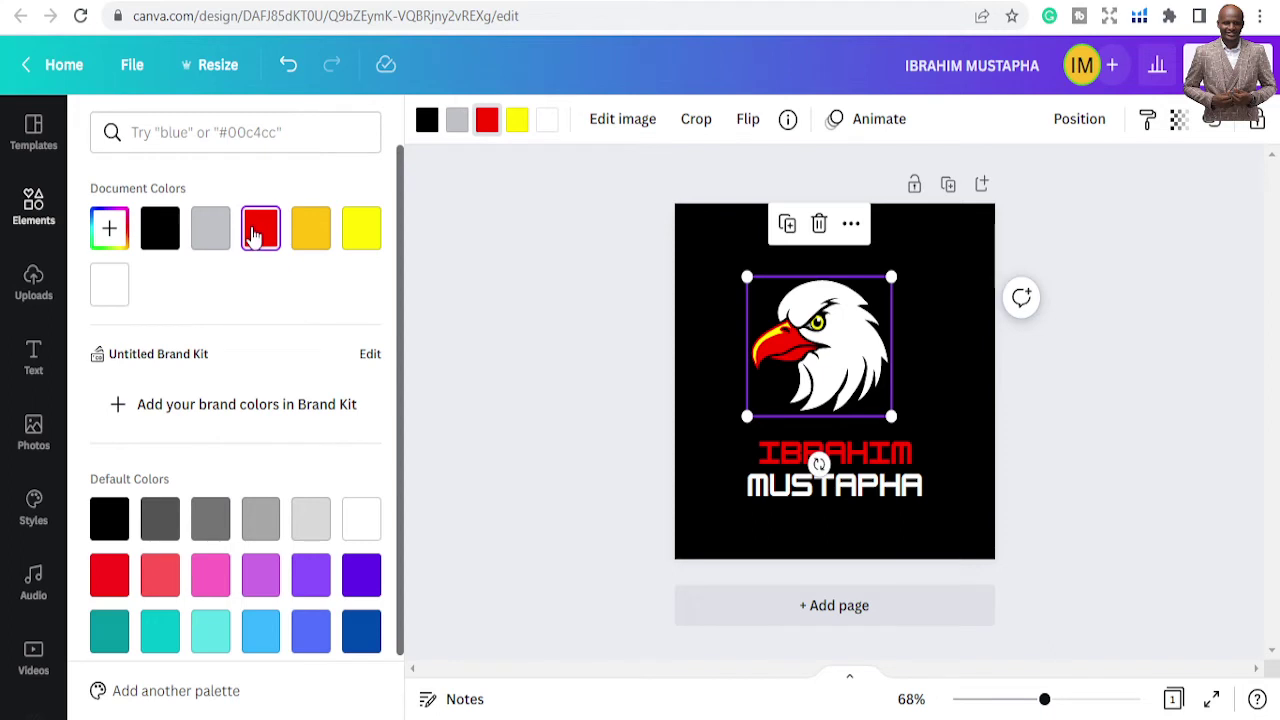
{"action": "key", "text": "Escape"}
{"action": "left_click", "coordinate": [612, 291]}
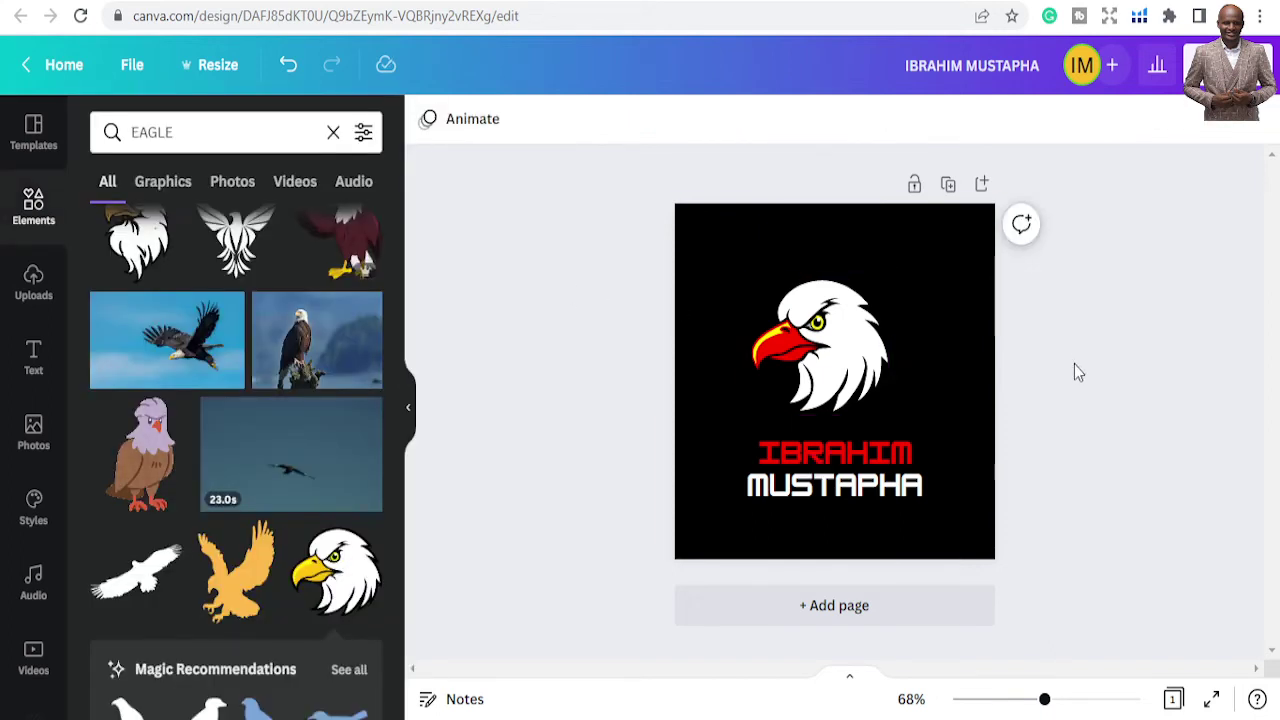
Enlarge the eagle to about 230 by 200 and re-centre it above the name
{"action": "left_click", "coordinate": [872, 350]}
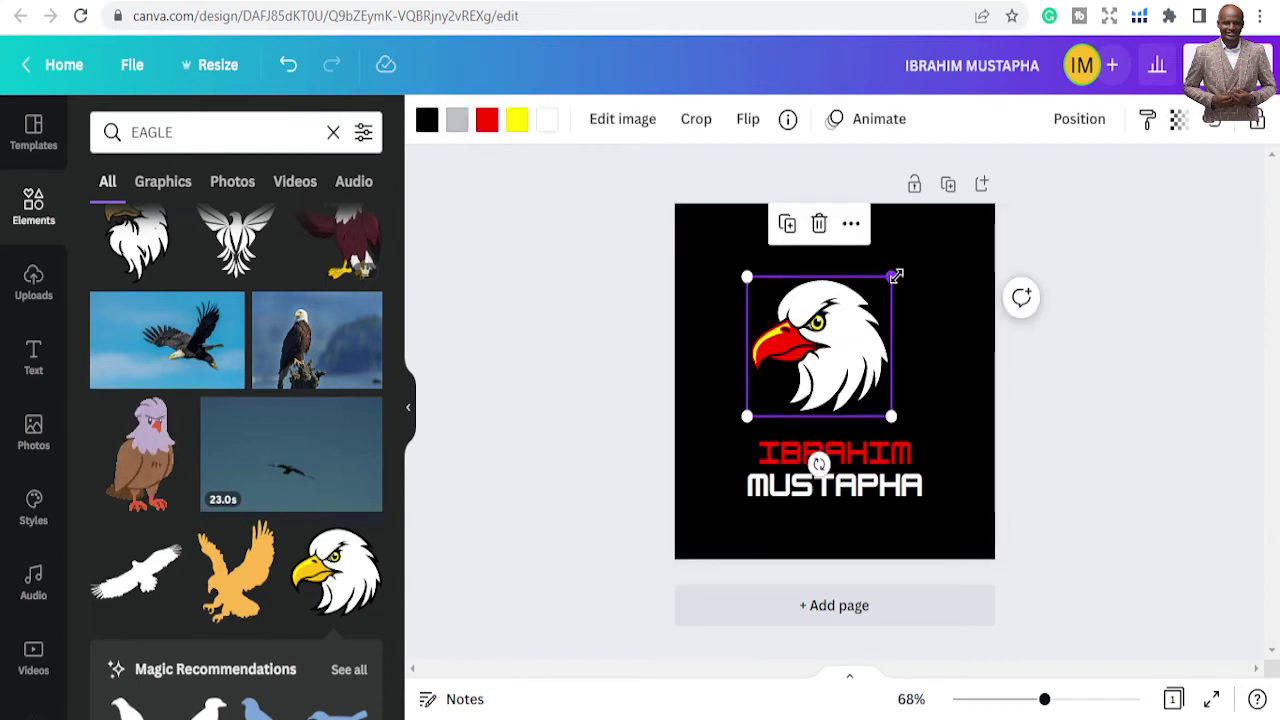
{"action": "left_click_drag", "start_coordinate": [891, 277], "coordinate": [894, 266]}
{"action": "left_click", "coordinate": [531, 294]}
{"action": "left_click_drag", "start_coordinate": [871, 363], "coordinate": [874, 366]}
{"action": "left_click", "coordinate": [741, 328]}
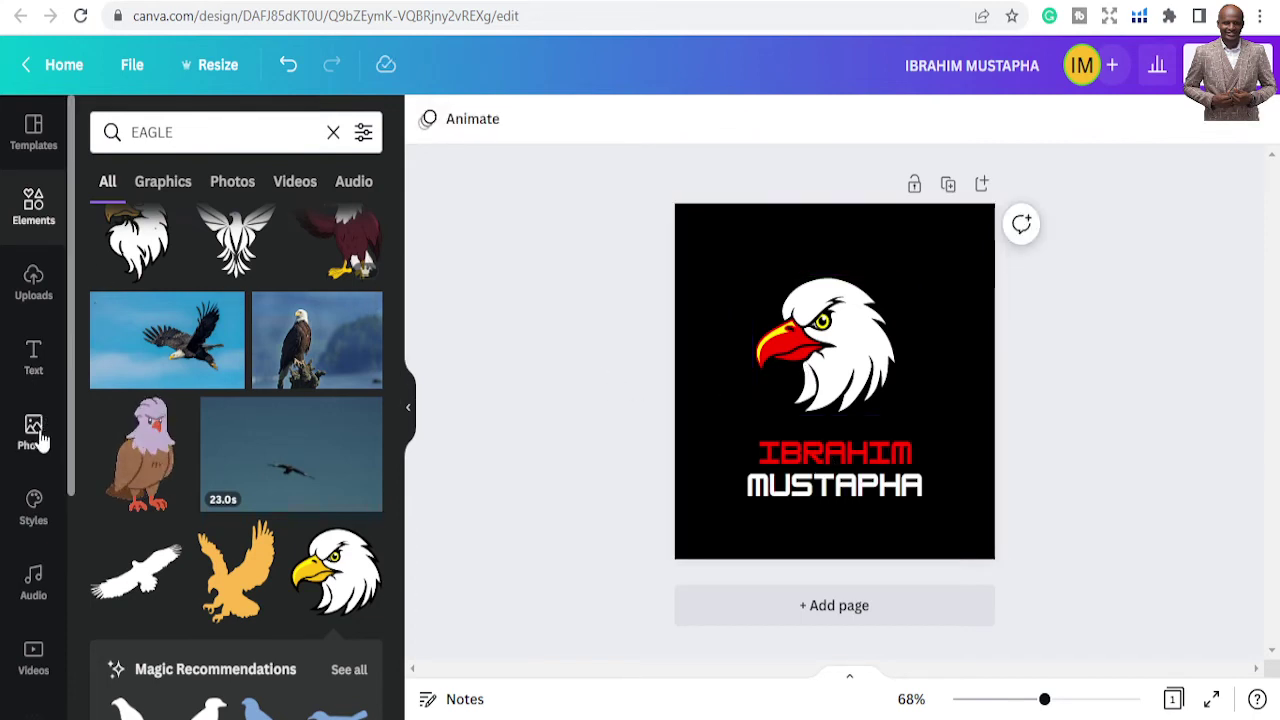
Add a square shape from Lines & Shapes and move it beside the eagle
{"action": "left_click", "coordinate": [25, 212]}
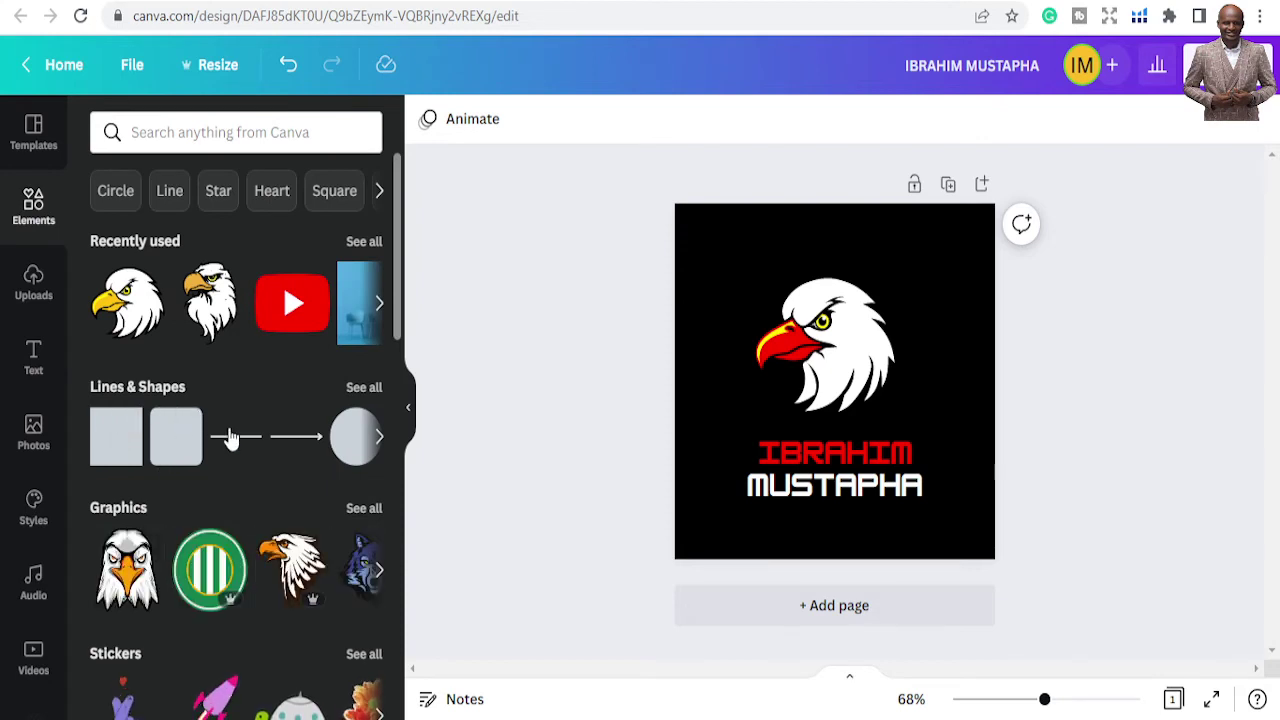
{"action": "left_click", "coordinate": [115, 437]}
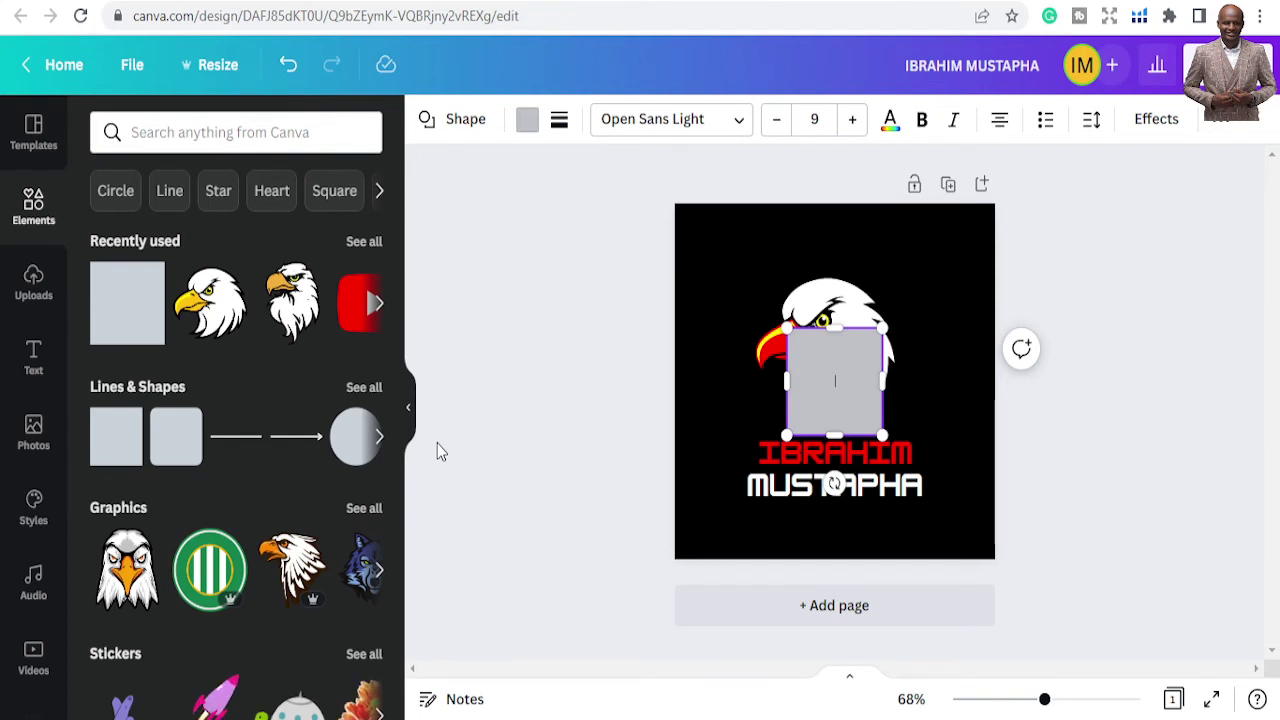
{"action": "left_click", "coordinate": [710, 280]}
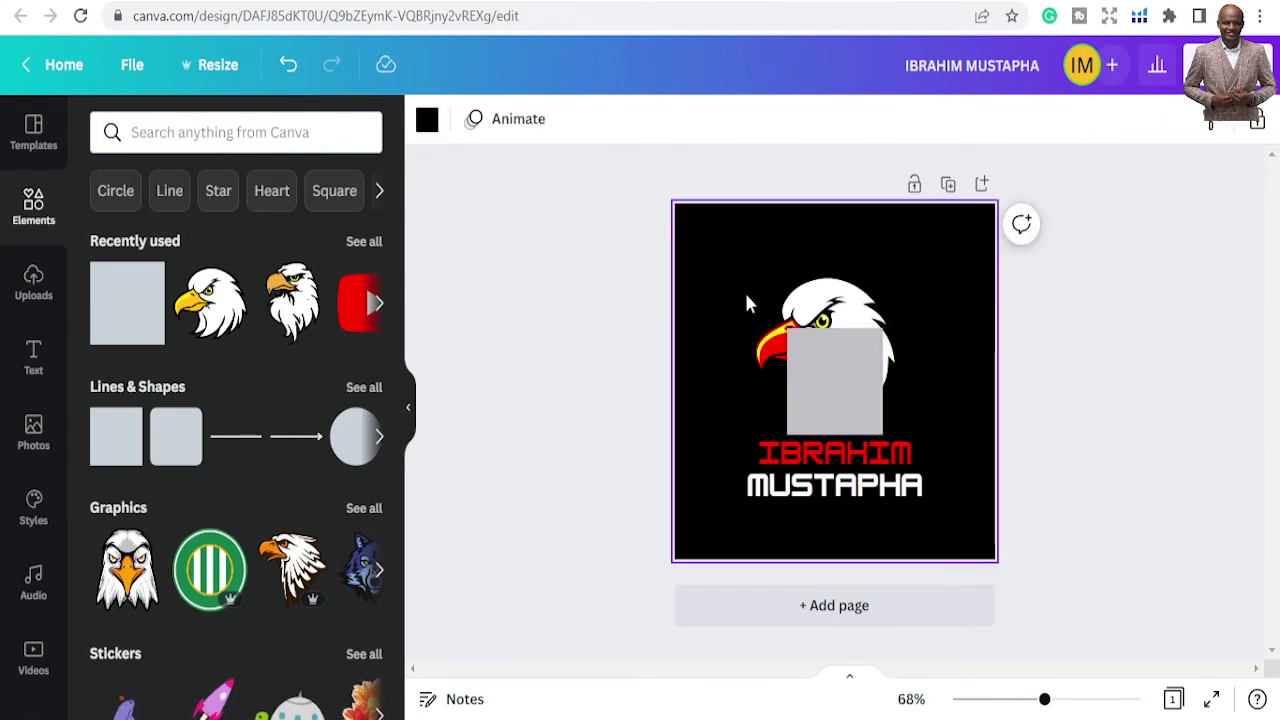
{"action": "left_click", "coordinate": [790, 365]}
{"action": "left_click_drag", "start_coordinate": [790, 365], "coordinate": [970, 357]}
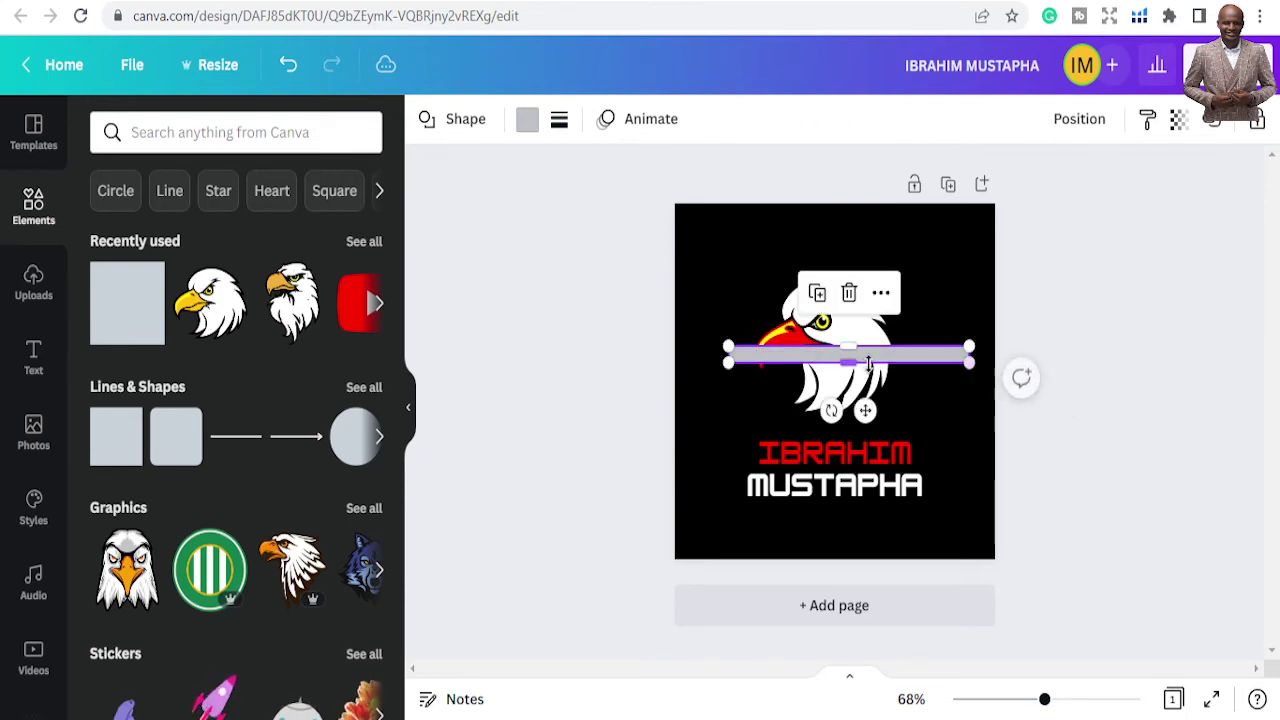
Rotate the bar to about -56° and place it across the top-left corner, running off the page
{"action": "left_click_drag", "start_coordinate": [832, 410], "coordinate": [879, 401]}
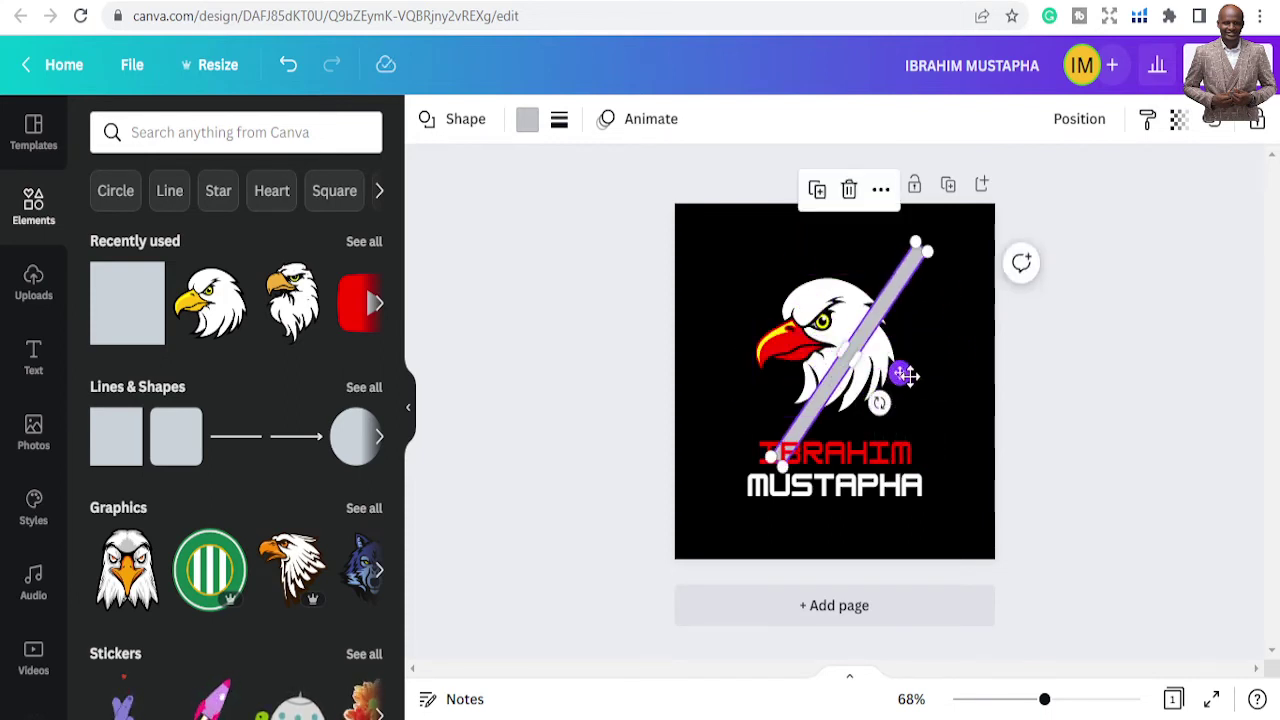
{"action": "left_click_drag", "start_coordinate": [898, 374], "coordinate": [756, 303]}
{"action": "left_click", "coordinate": [603, 269]}
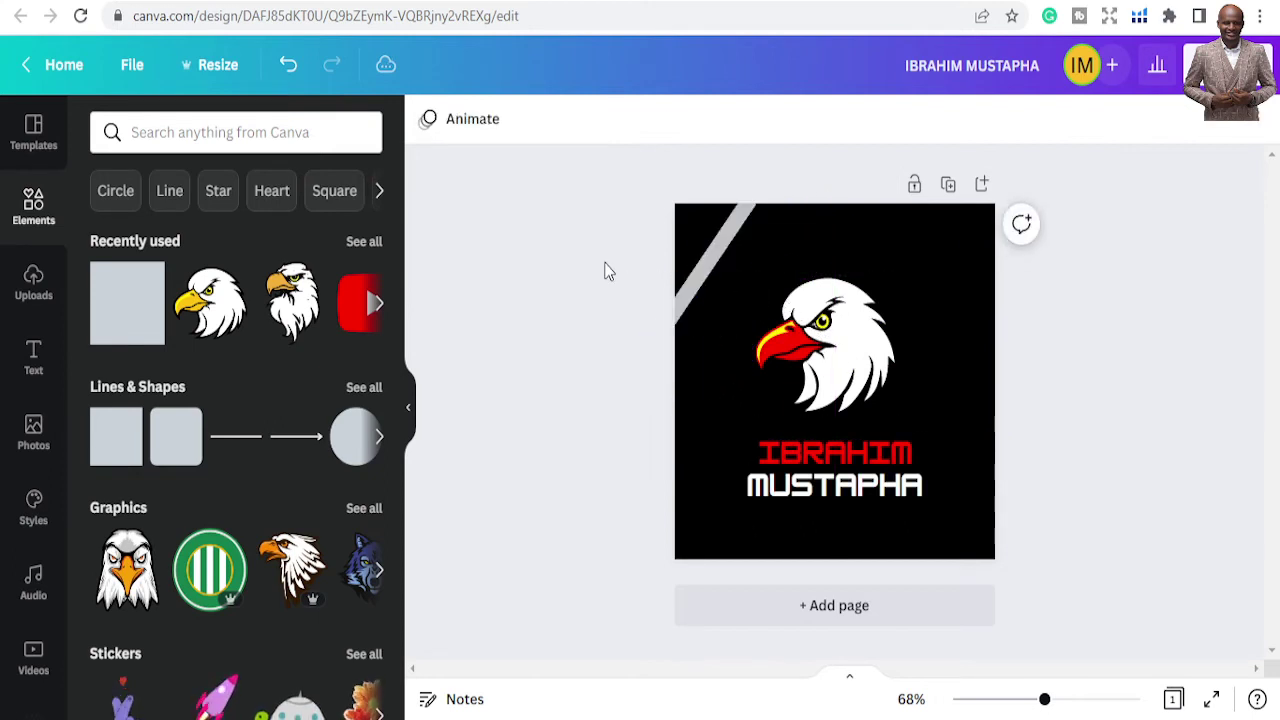
{"action": "left_click", "coordinate": [684, 289]}
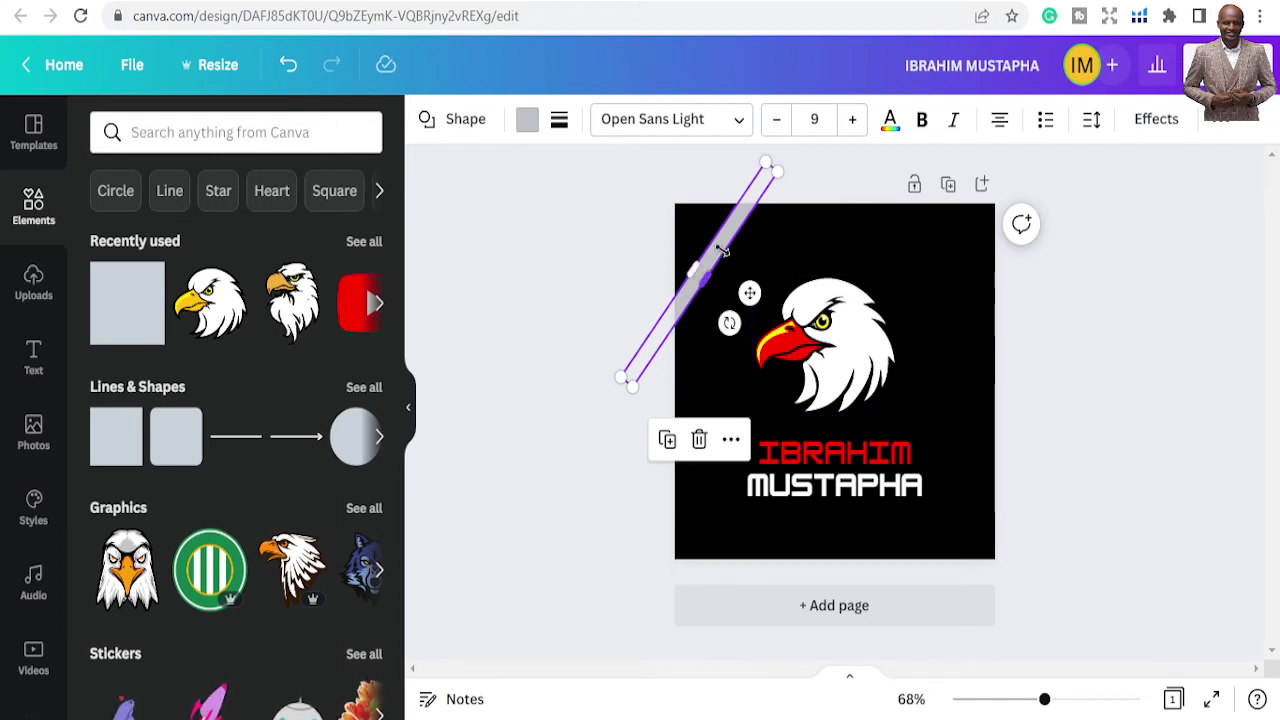
Change the grey diagonal corner bar's colour to white
{"action": "left_click", "coordinate": [645, 242]}
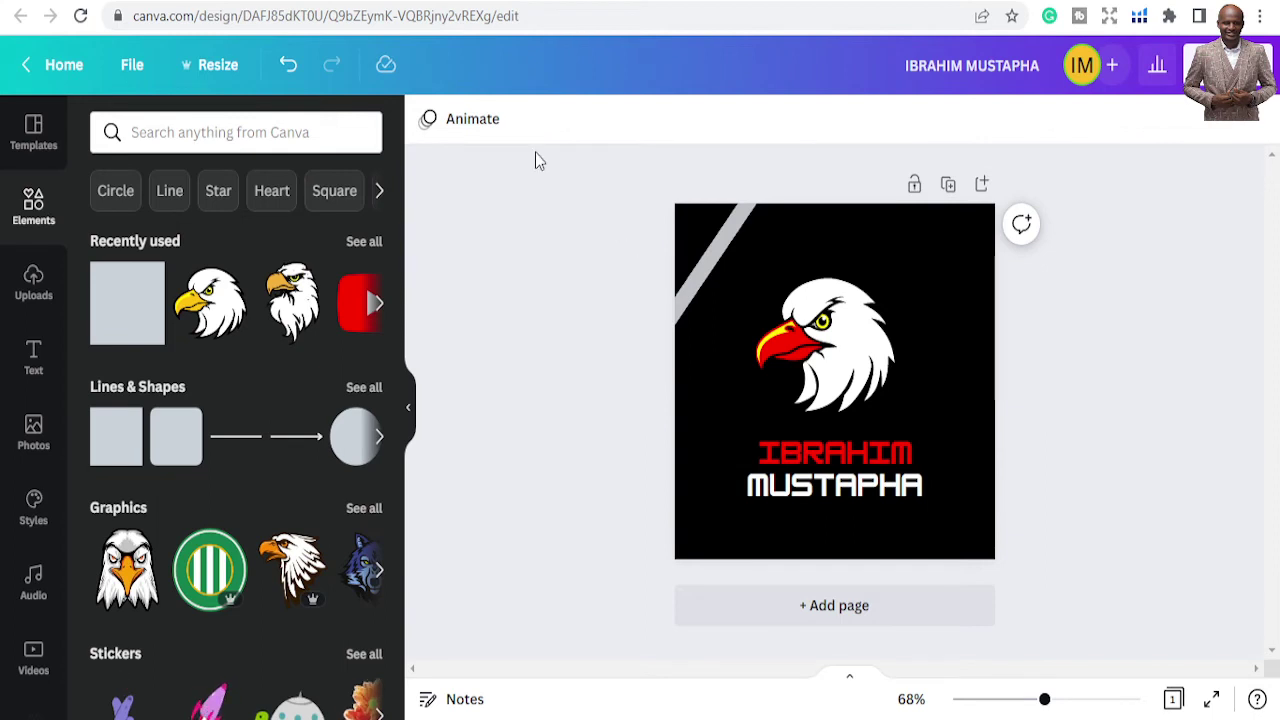
{"action": "left_click", "coordinate": [718, 249]}
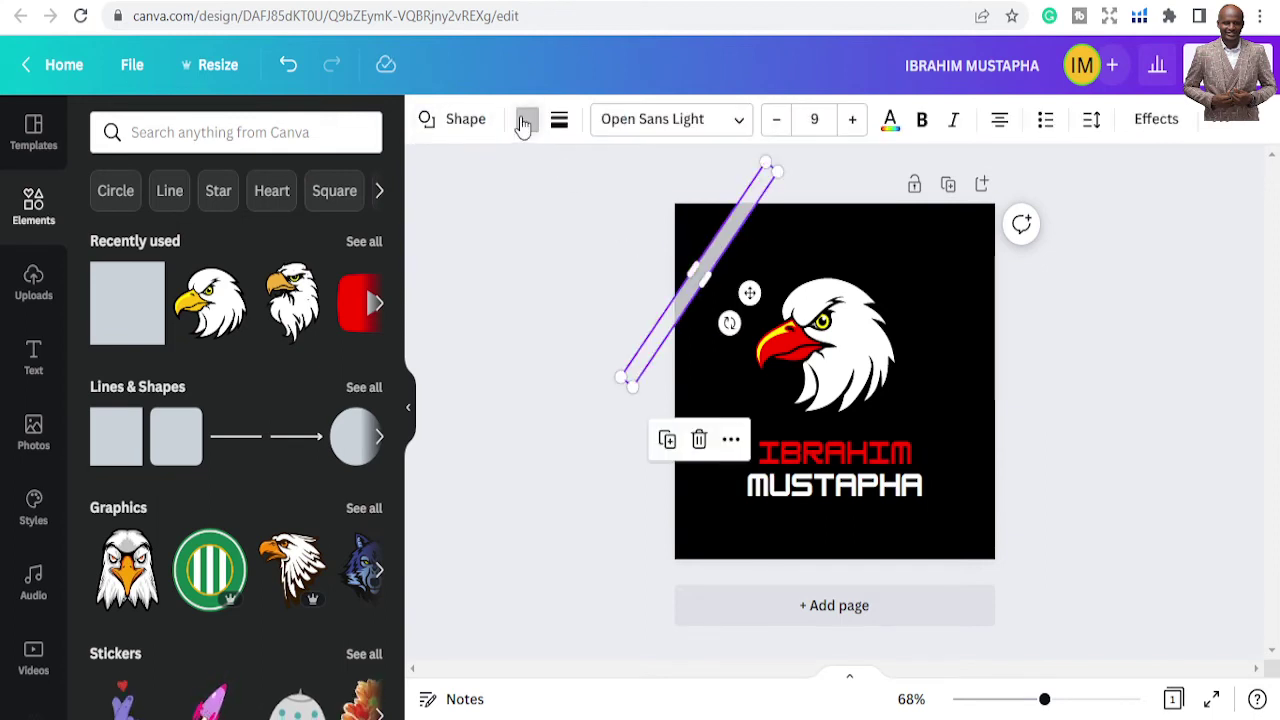
{"action": "left_click", "coordinate": [524, 121]}
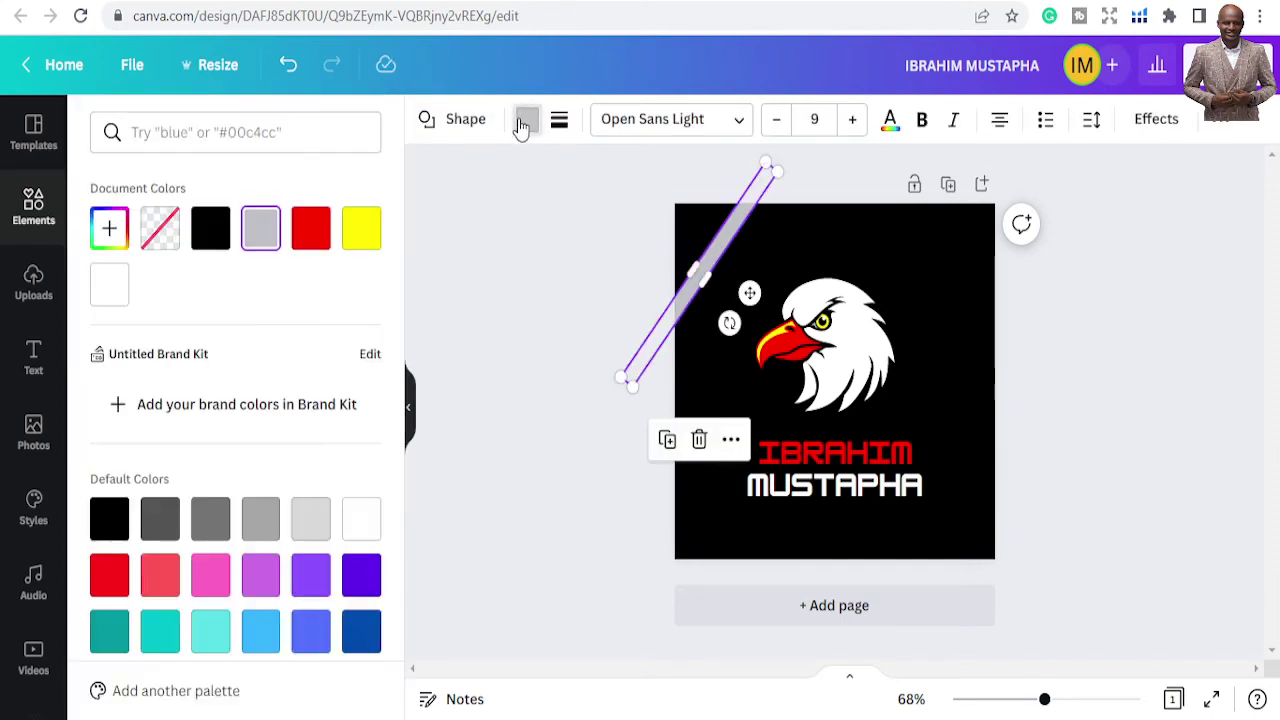
{"action": "left_click", "coordinate": [358, 520]}
{"action": "left_click", "coordinate": [521, 393]}
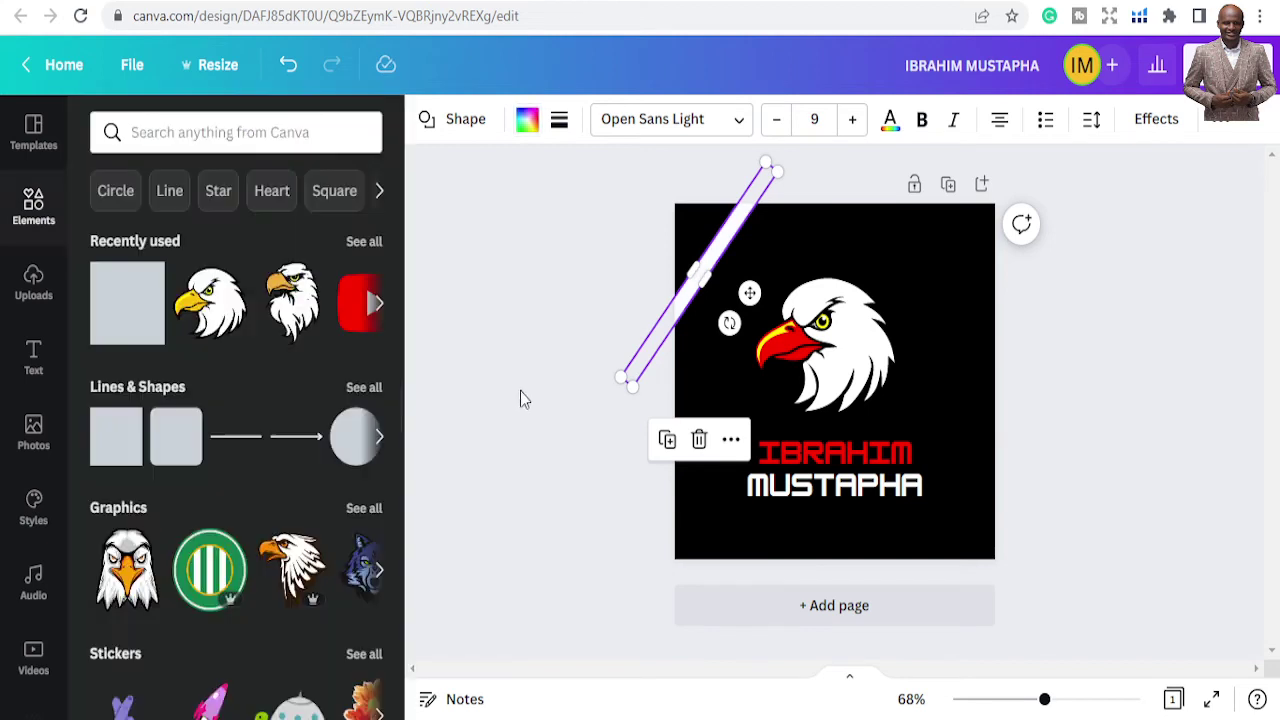
Copy and paste the white stripe, placing the duplicate parallel beside the original
{"action": "left_click", "coordinate": [706, 276]}
{"action": "right_click", "coordinate": [706, 276]}
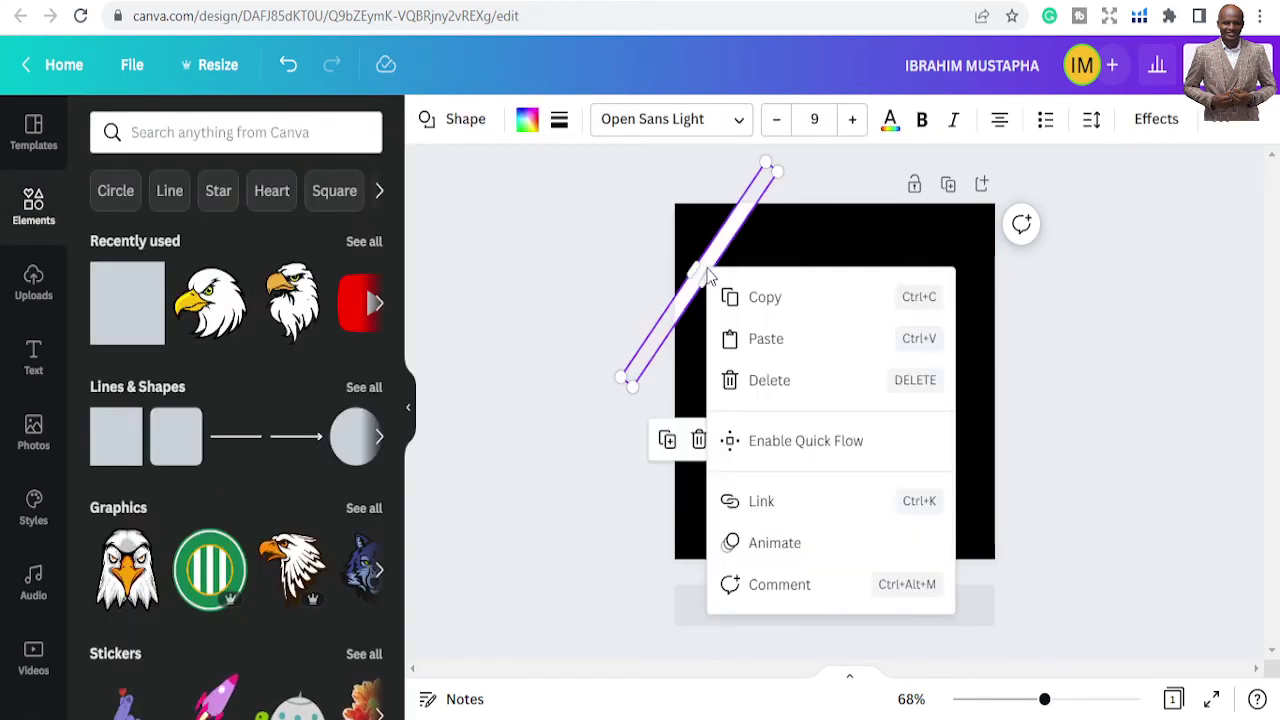
{"action": "left_click", "coordinate": [775, 300]}
{"action": "left_click", "coordinate": [780, 227]}
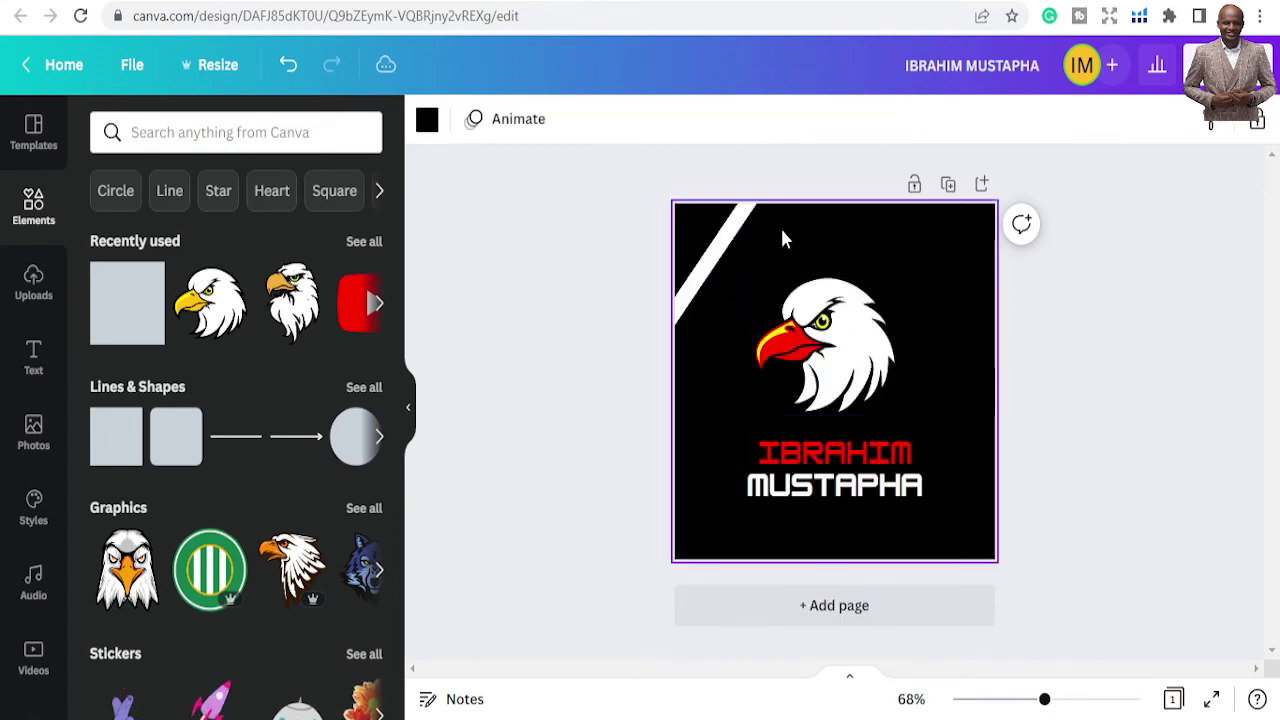
{"action": "right_click", "coordinate": [781, 228]}
{"action": "left_click", "coordinate": [836, 308]}
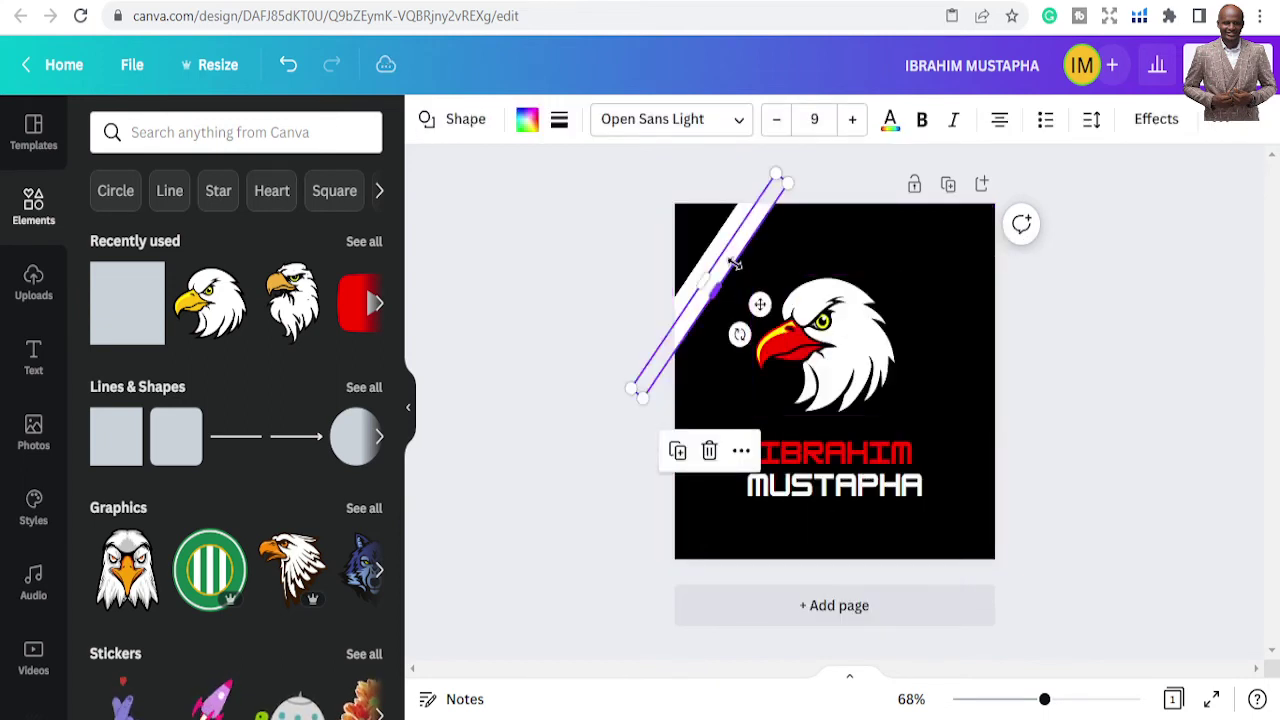
{"action": "left_click_drag", "start_coordinate": [758, 305], "coordinate": [775, 311]}
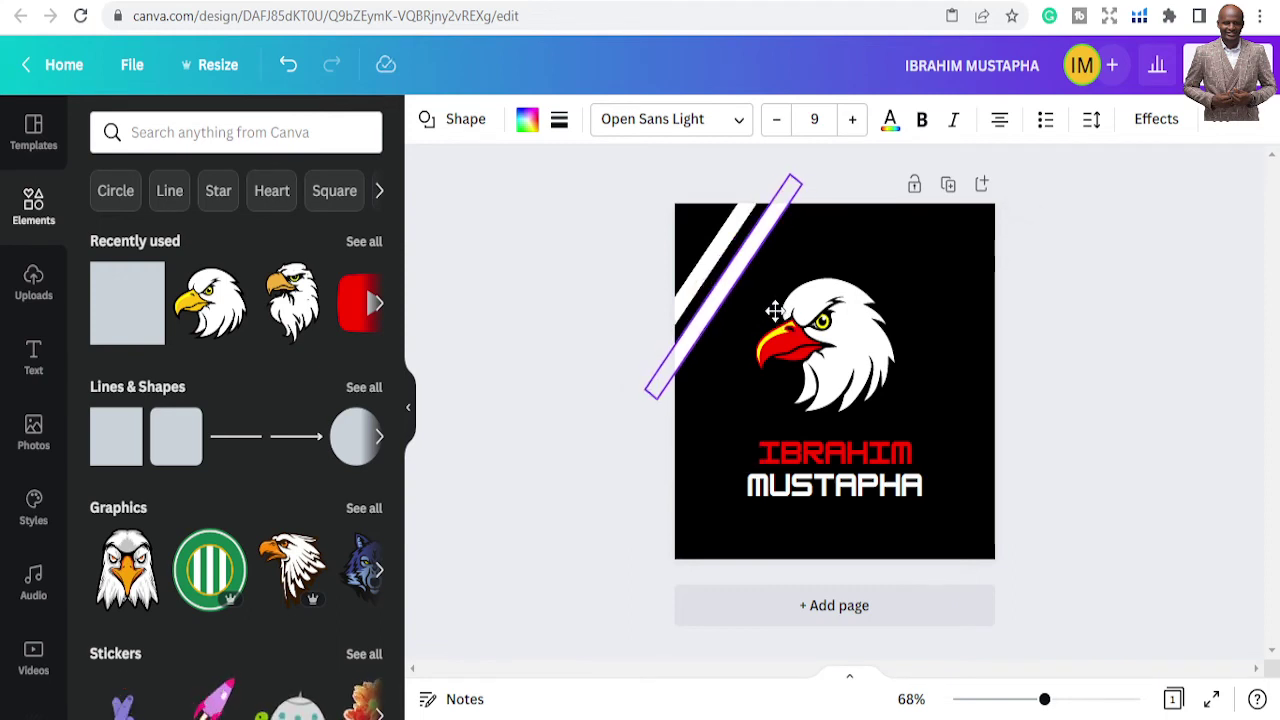
{"action": "left_click", "coordinate": [590, 261]}
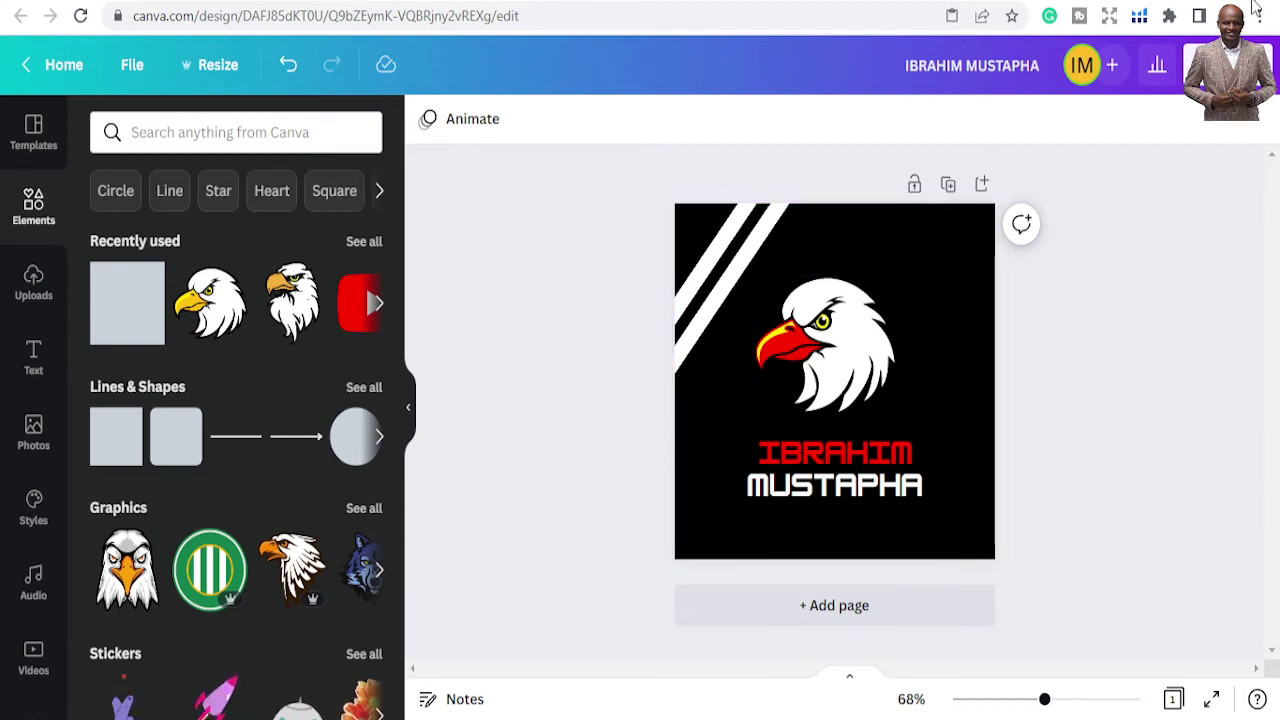
Review the download file type options, then bring up the page animation presets
{"action": "left_click", "coordinate": [1225, 65]}
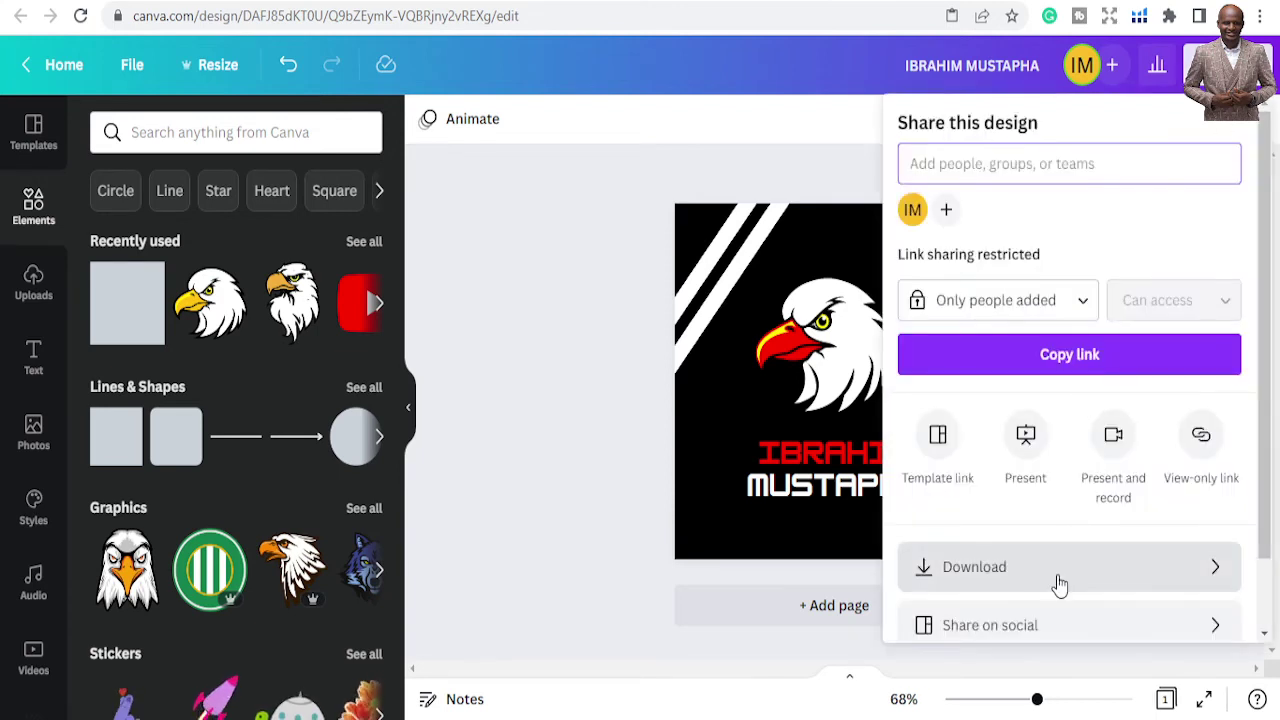
{"action": "left_click", "coordinate": [1054, 567]}
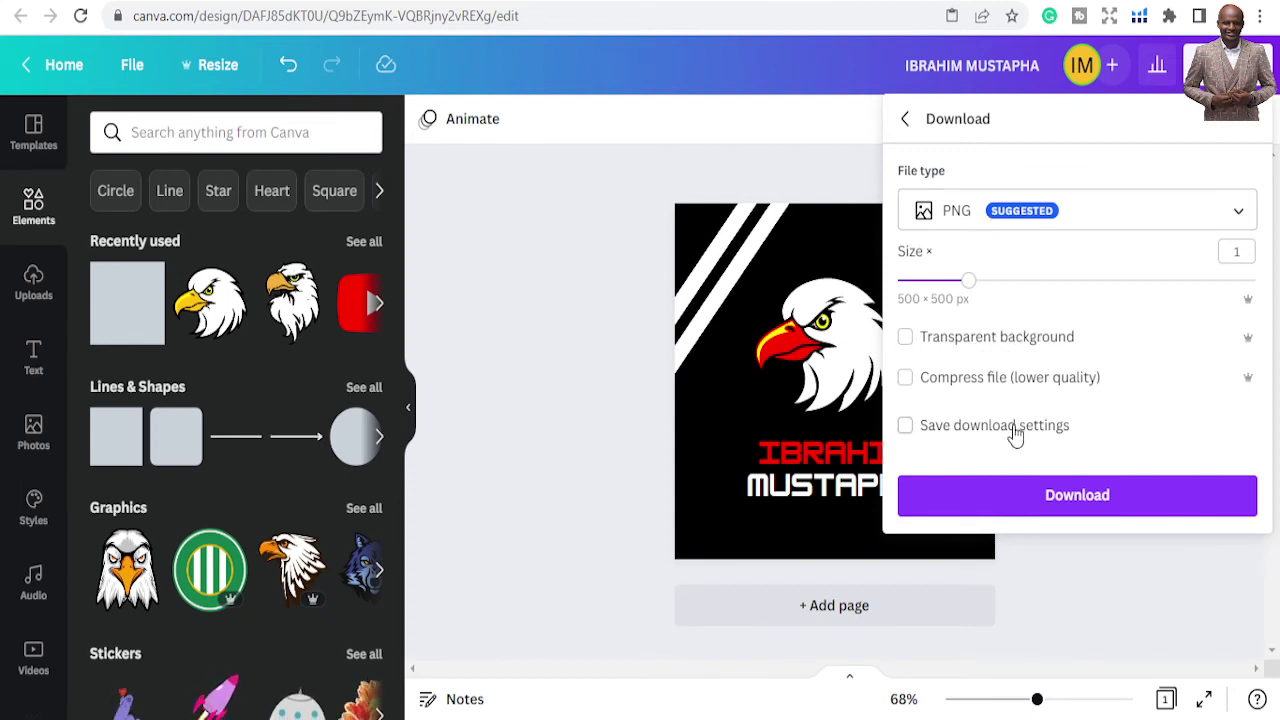
{"action": "left_click", "coordinate": [1031, 226]}
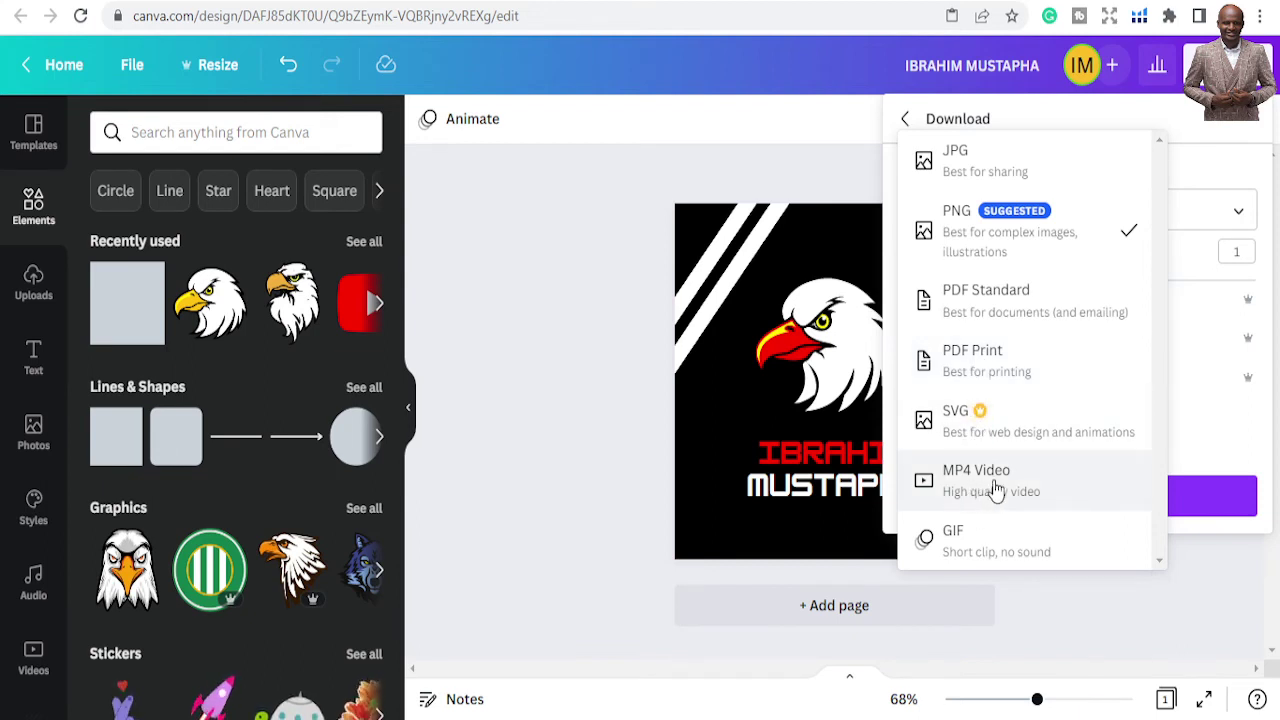
{"action": "left_click", "coordinate": [613, 346]}
{"action": "left_click", "coordinate": [533, 262]}
{"action": "left_click", "coordinate": [466, 120]}
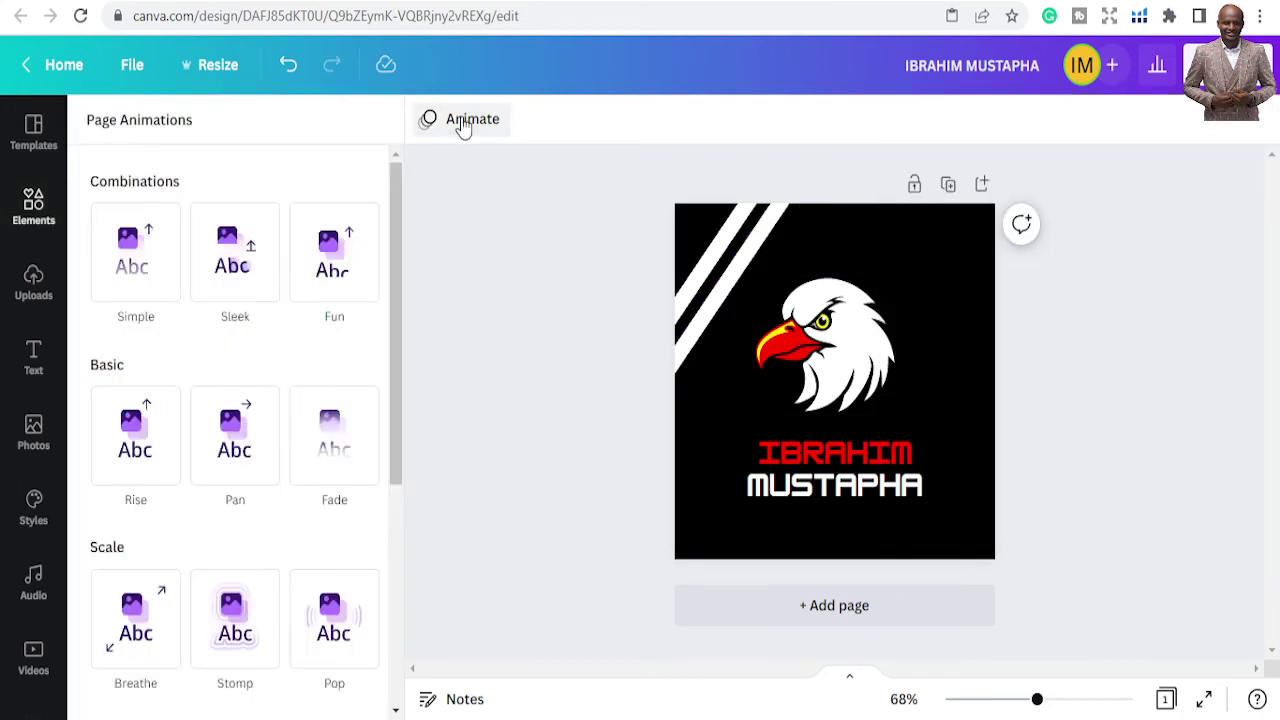
Apply the Sleek page animation to the logo
{"action": "left_click", "coordinate": [235, 262]}
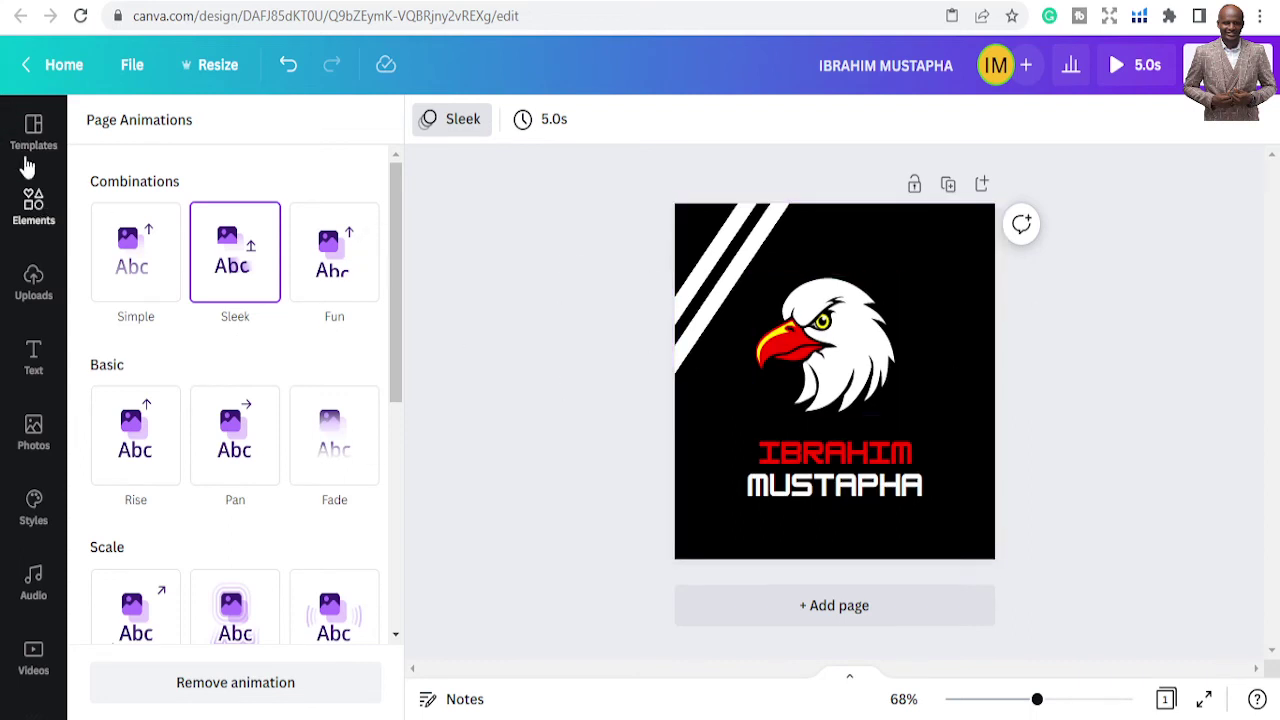
Return to the Canva home page
{"action": "left_click", "coordinate": [58, 64]}
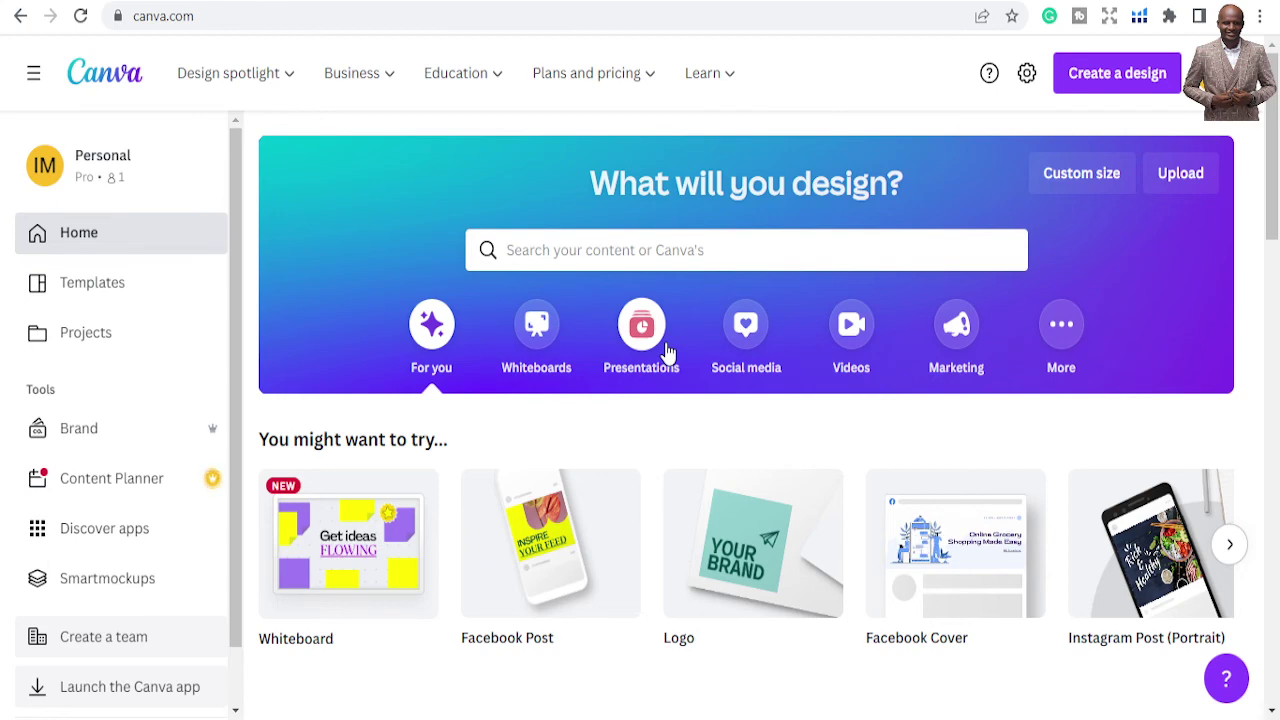
Search templates for 'INSTAGRAM' and open the Instagram Post (Portrait) results
{"action": "scroll", "coordinate": [897, 443], "scroll_direction": "down", "scroll_amount": 3}
{"action": "scroll", "coordinate": [897, 445], "scroll_direction": "down", "scroll_amount": 2}
{"action": "scroll", "coordinate": [897, 445], "scroll_direction": "down", "scroll_amount": 1}
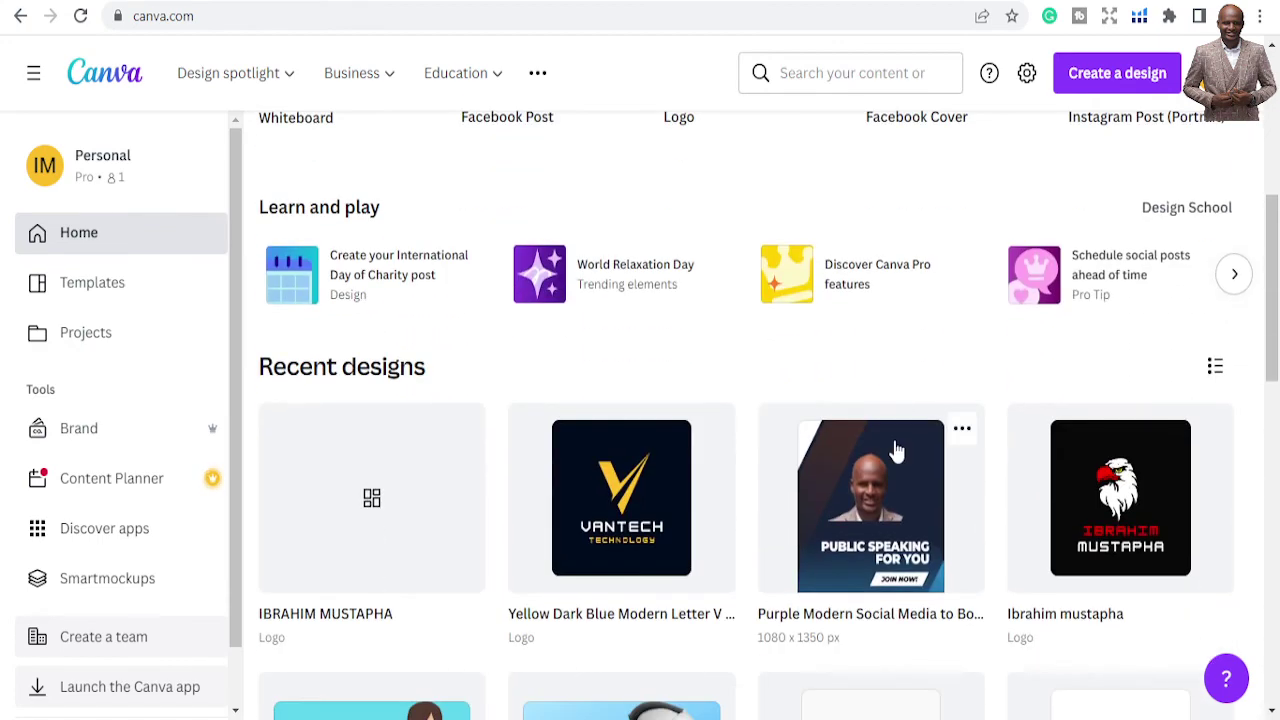
{"action": "scroll", "coordinate": [897, 452], "scroll_direction": "up", "scroll_amount": 5}
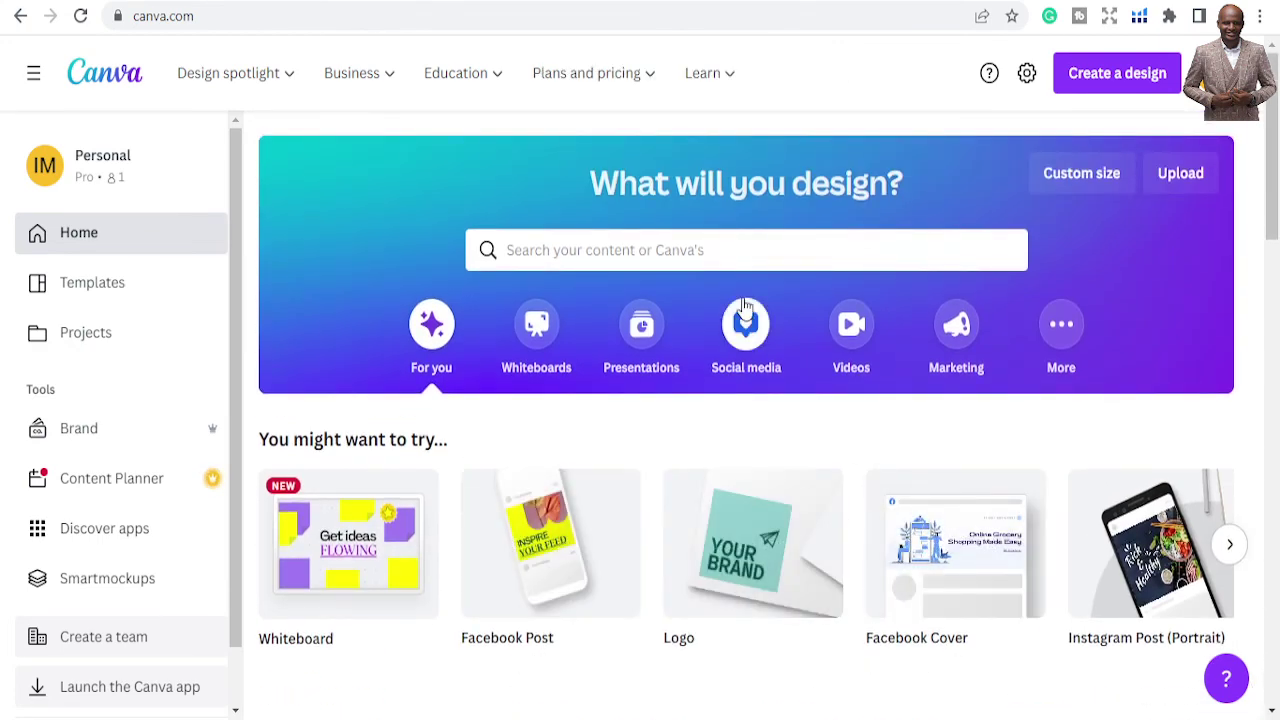
{"action": "left_click", "coordinate": [723, 251]}
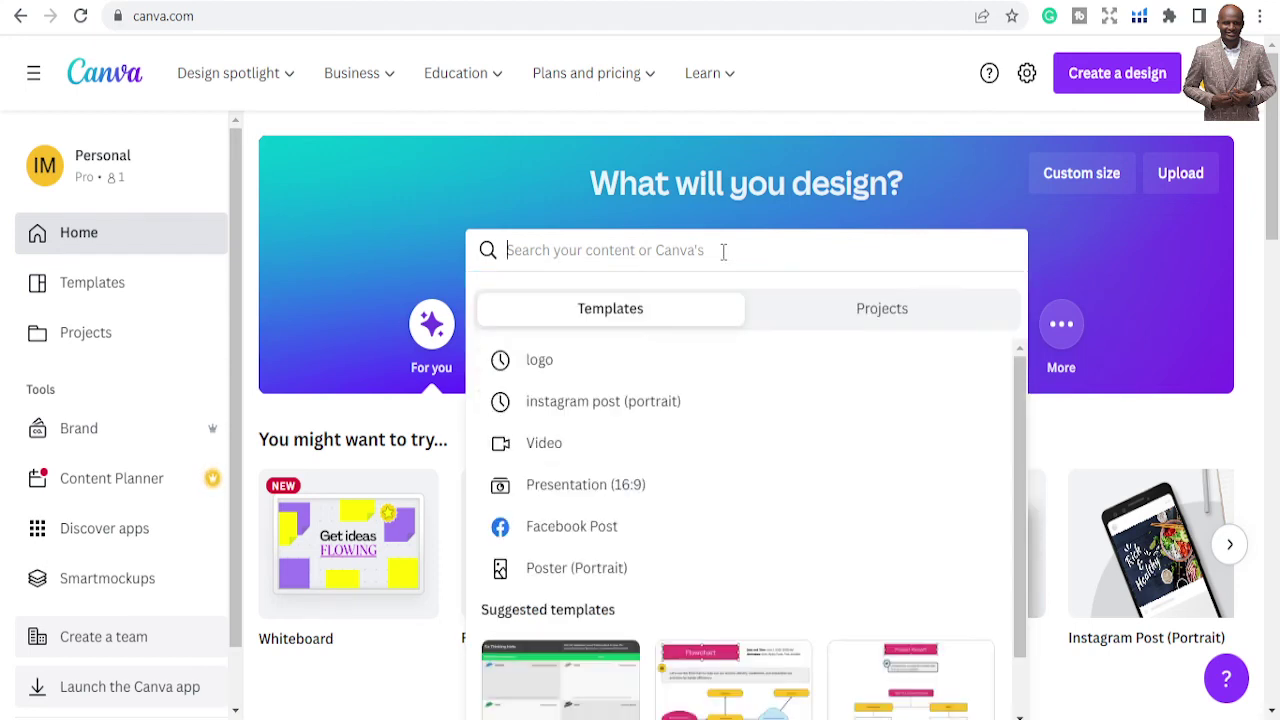
{"action": "type", "text": "INSTAGRAM"}
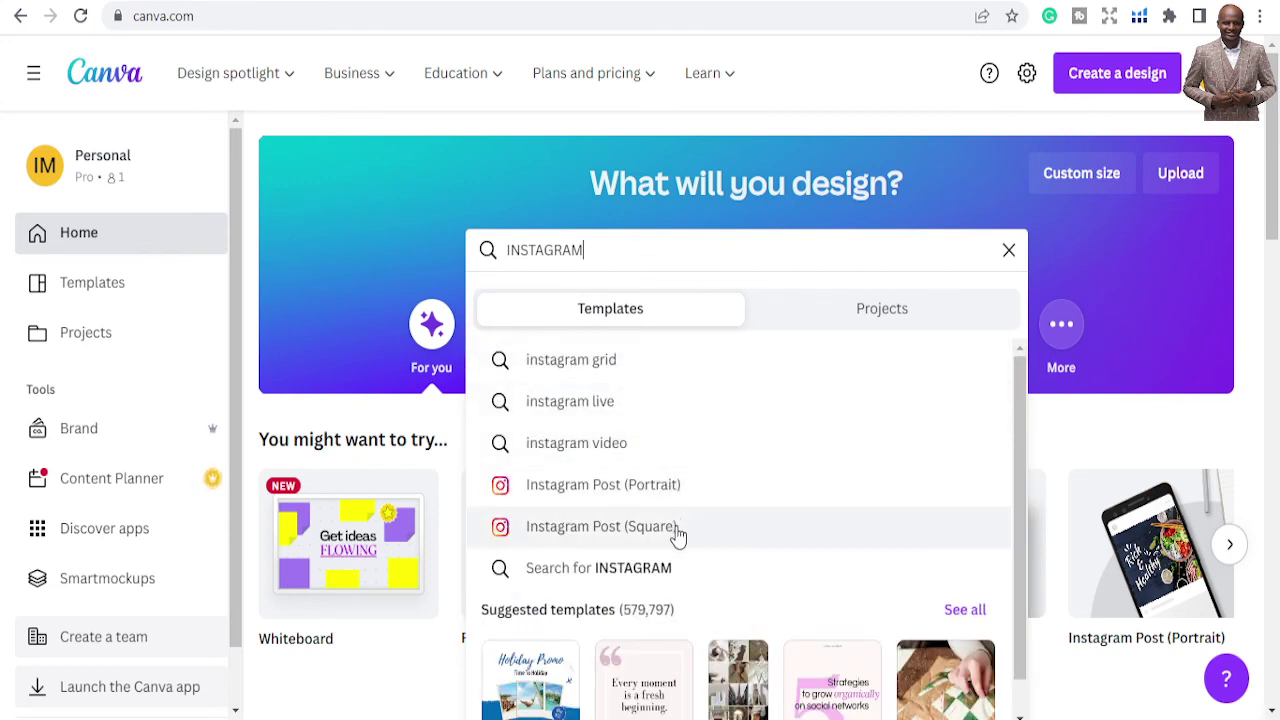
{"action": "left_click", "coordinate": [678, 494]}
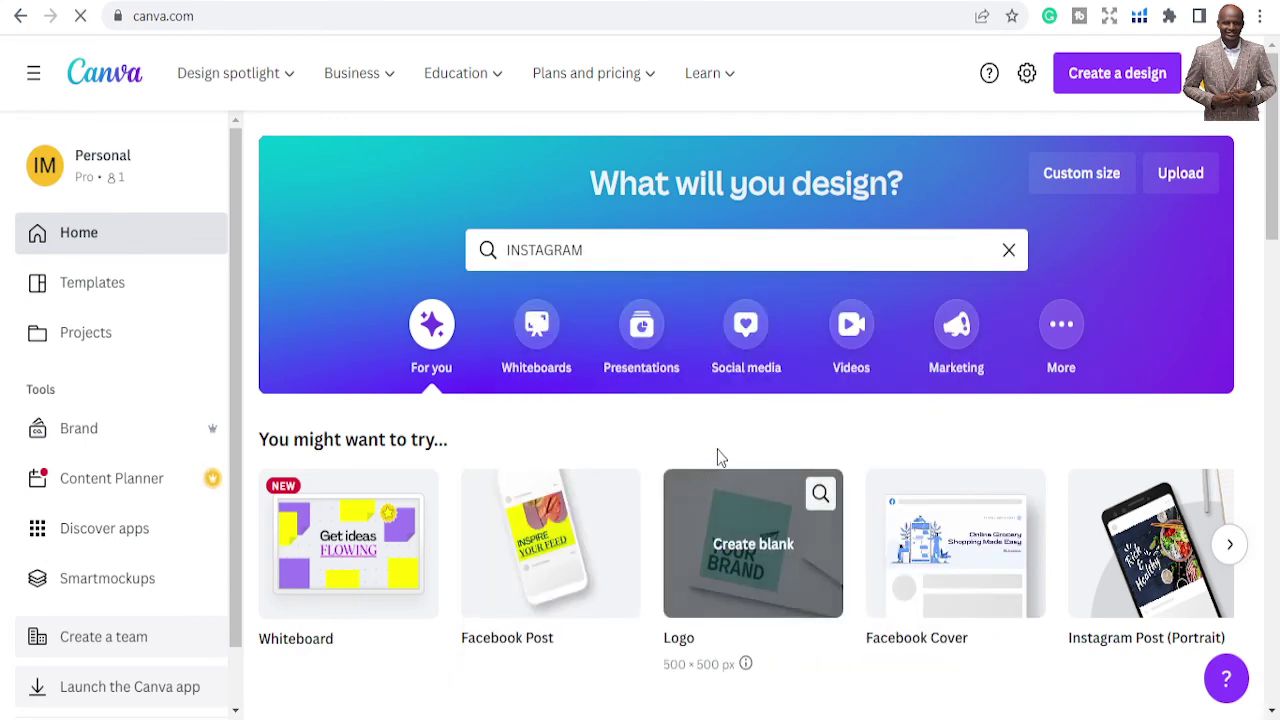
Open the yellow and orange 'Burger Buy 1 Take 1' promo template as a design
{"action": "scroll", "coordinate": [710, 450], "scroll_direction": "down", "scroll_amount": 3}
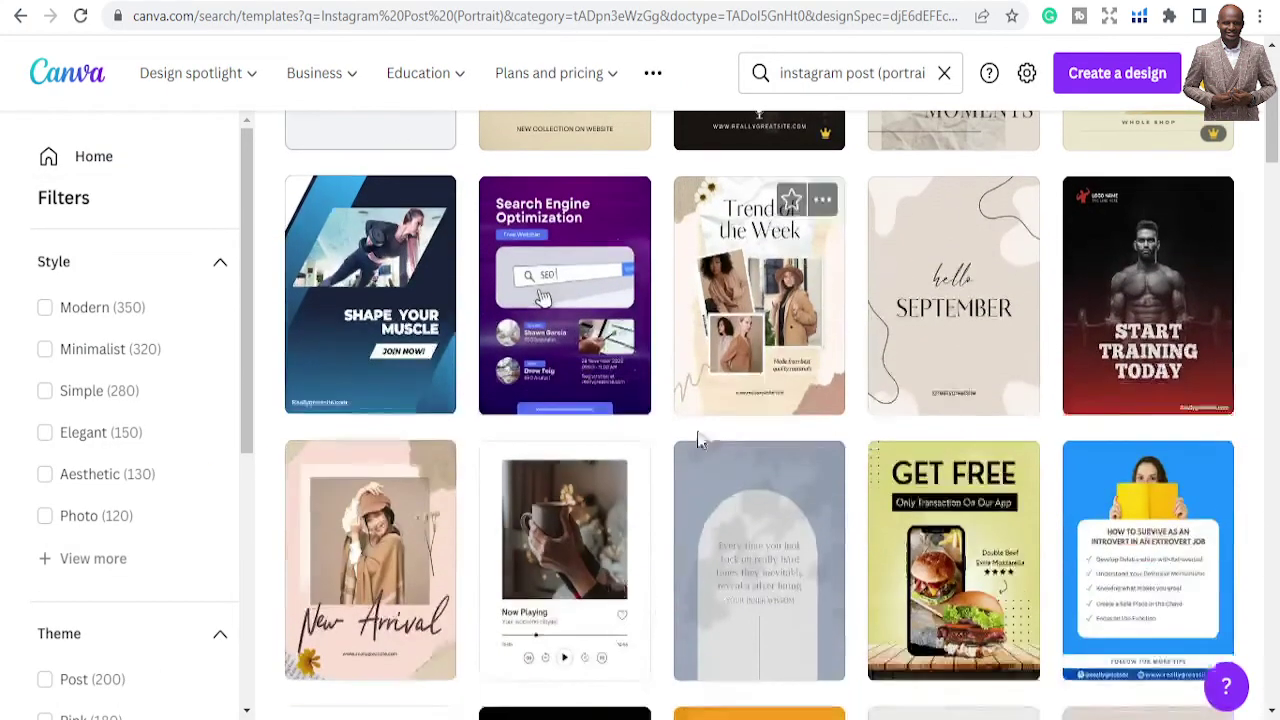
{"action": "scroll", "coordinate": [802, 422], "scroll_direction": "down", "scroll_amount": 1}
{"action": "scroll", "coordinate": [802, 422], "scroll_direction": "down", "scroll_amount": 2}
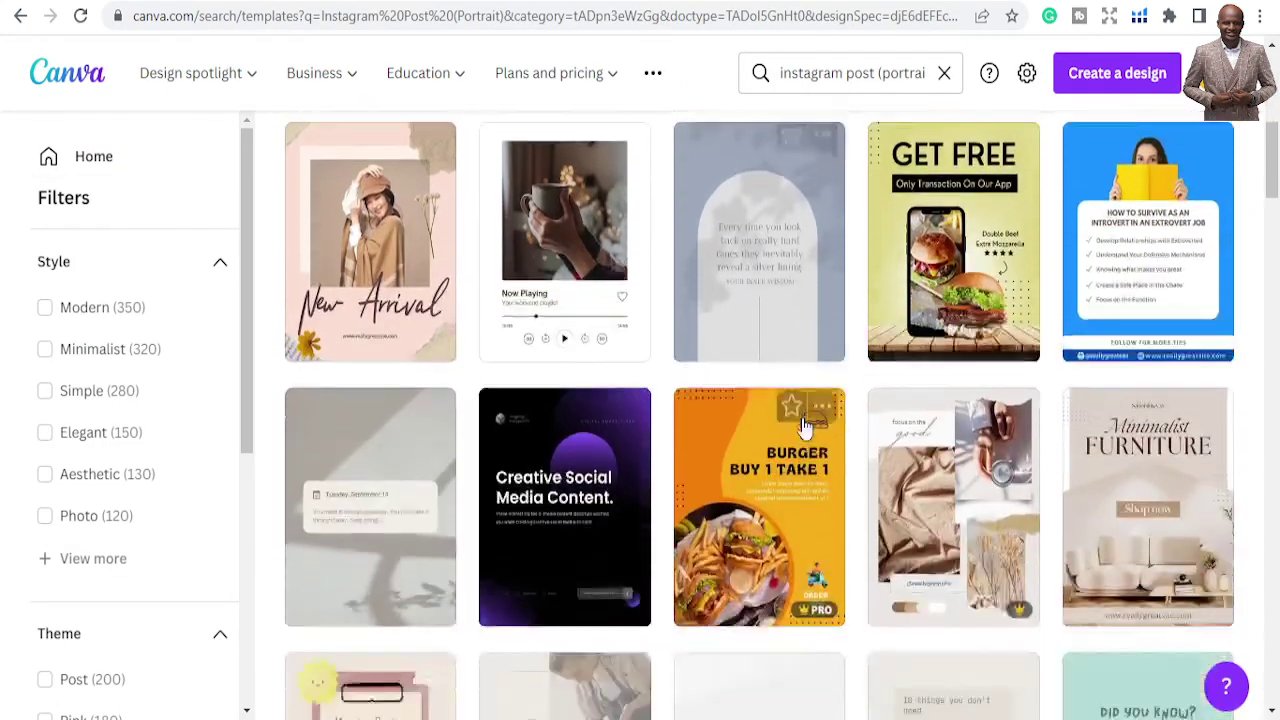
{"action": "scroll", "coordinate": [830, 430], "scroll_direction": "up", "scroll_amount": 6}
{"action": "scroll", "coordinate": [871, 445], "scroll_direction": "down", "scroll_amount": 7}
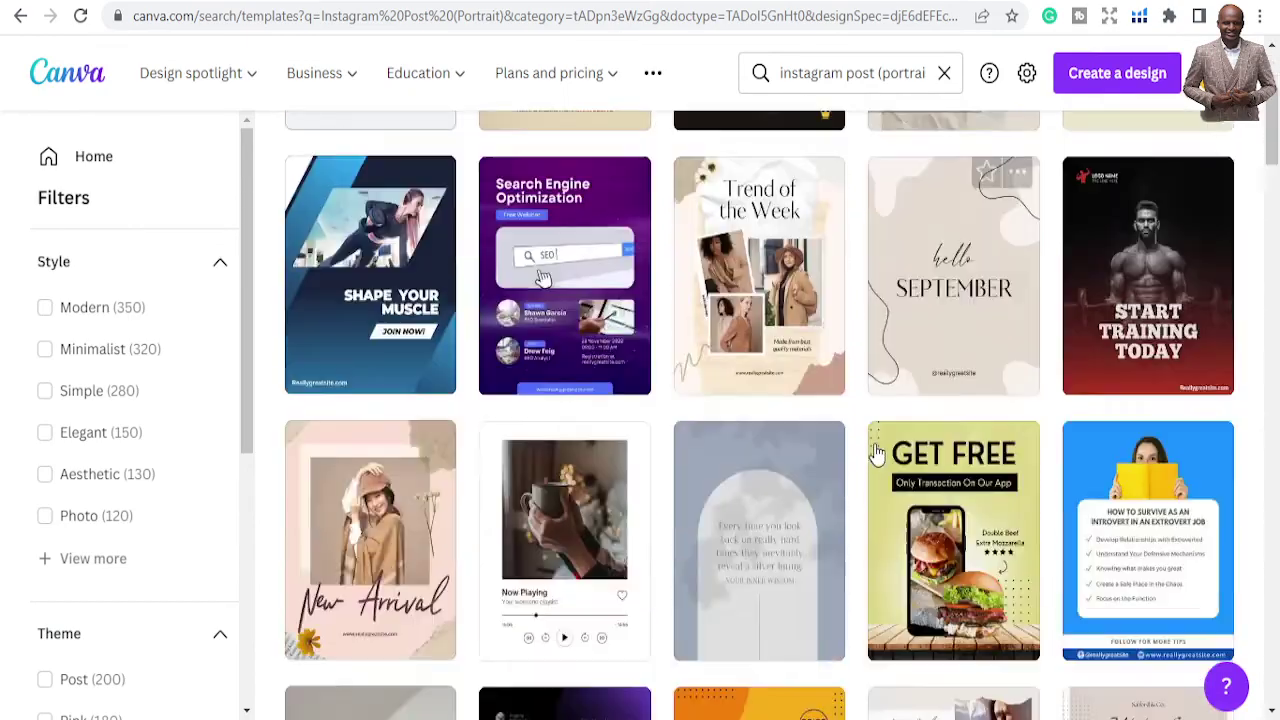
{"action": "scroll", "coordinate": [876, 450], "scroll_direction": "up", "scroll_amount": 1}
{"action": "scroll", "coordinate": [876, 450], "scroll_direction": "up", "scroll_amount": 2}
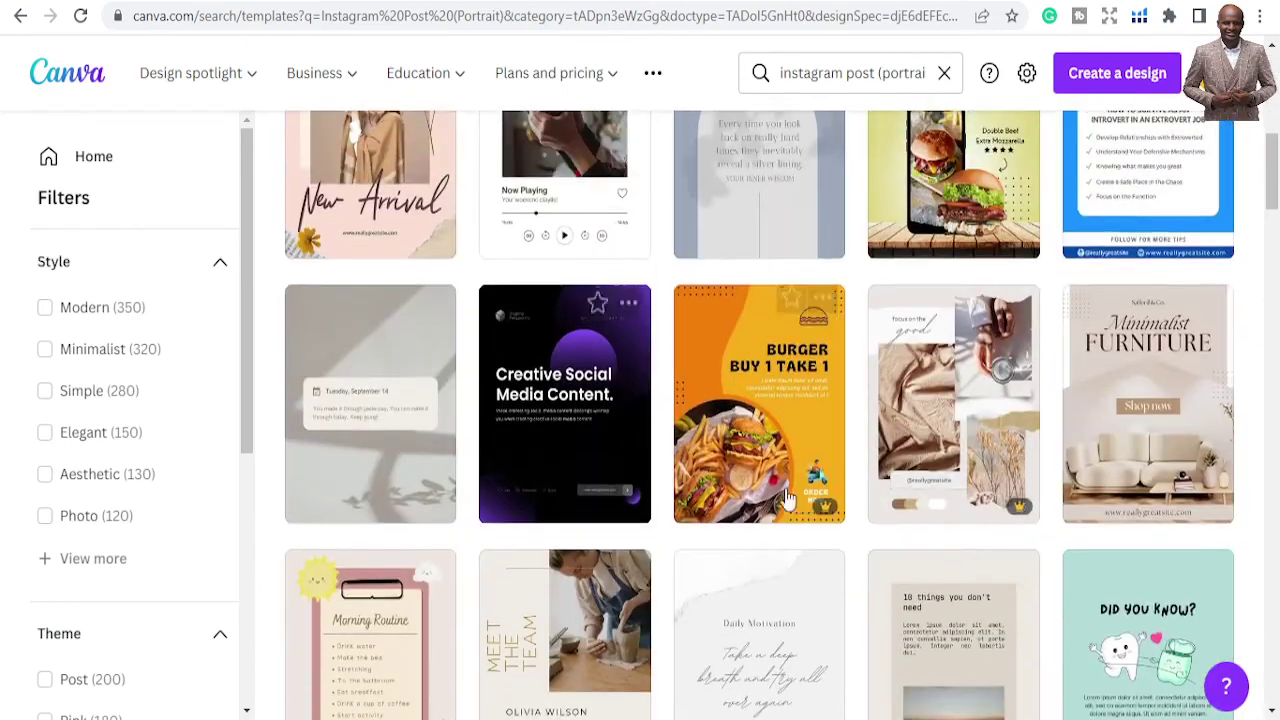
{"action": "left_click", "coordinate": [905, 427]}
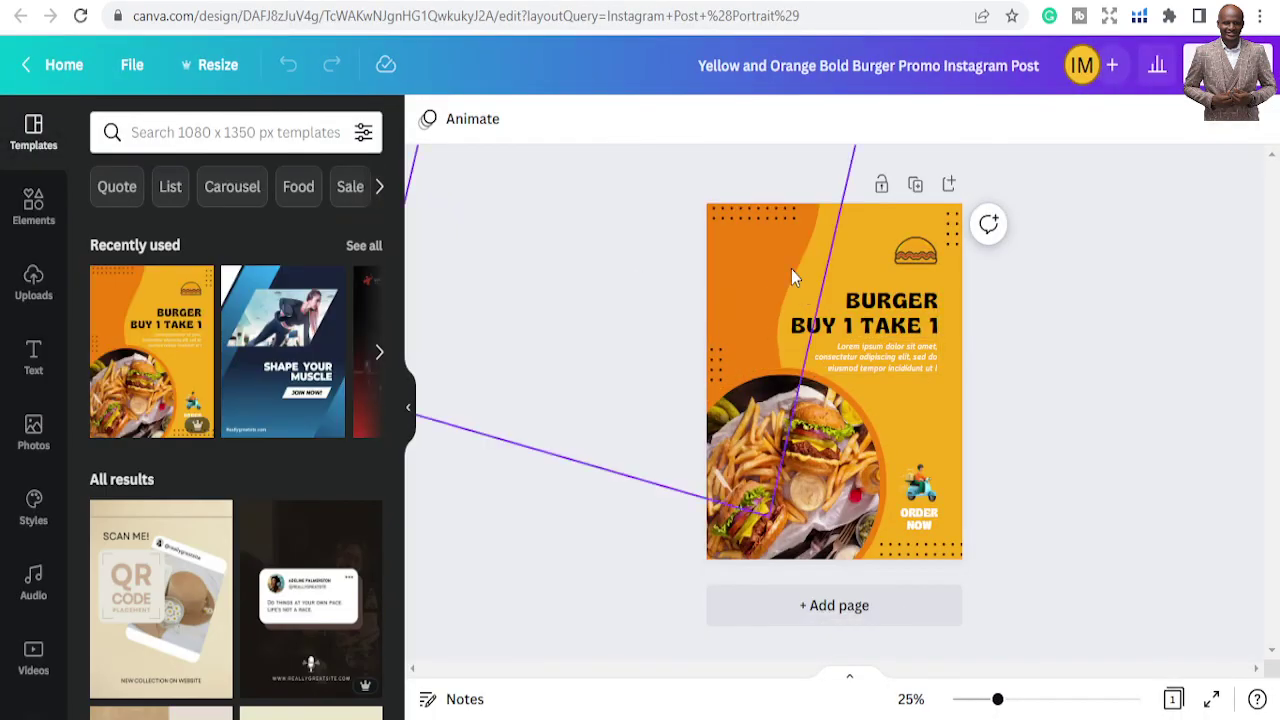
Recolour the orange background to deep magenta #C20993 and nudge the burger photo slightly right
{"action": "left_click", "coordinate": [791, 269]}
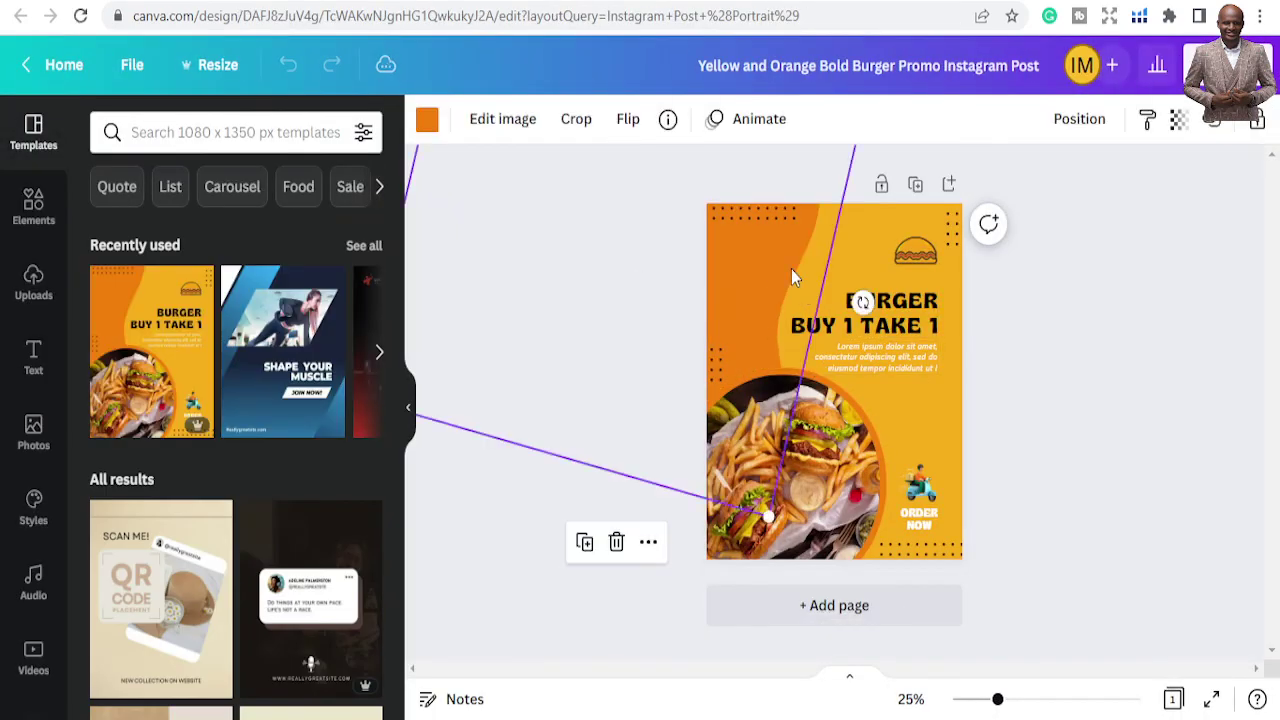
{"action": "left_click", "coordinate": [428, 118]}
{"action": "left_click", "coordinate": [106, 229]}
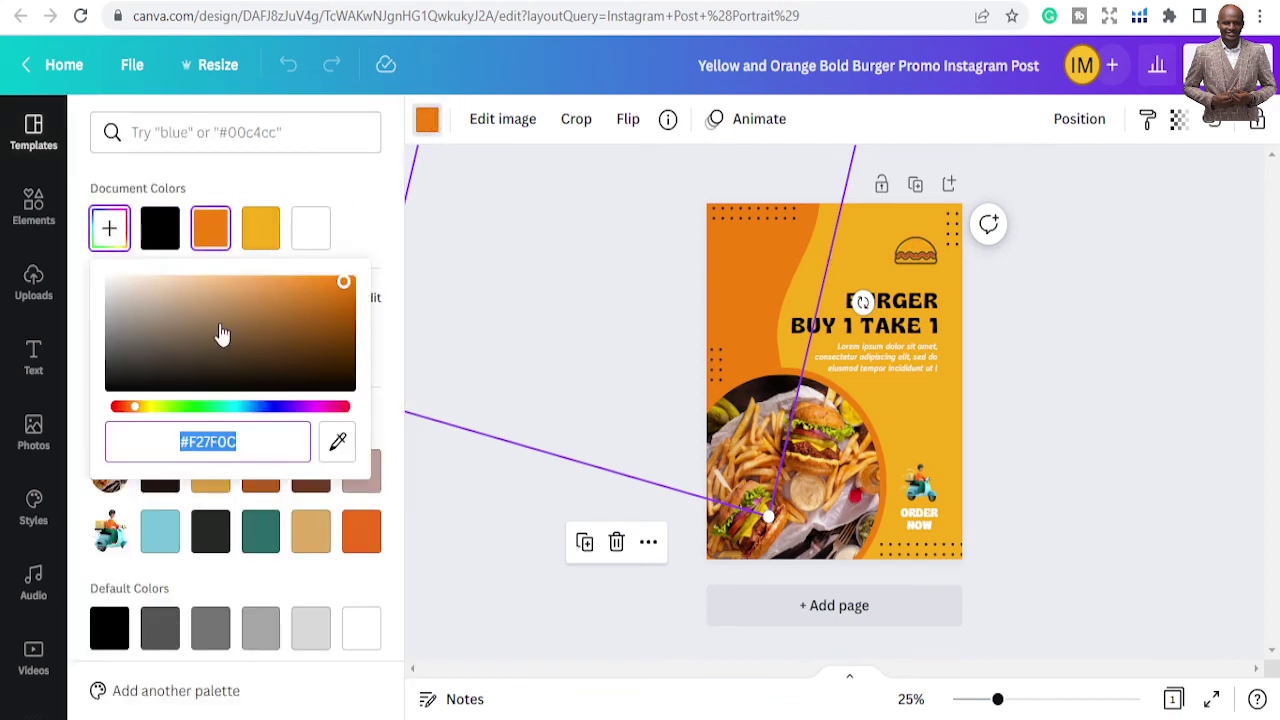
{"action": "left_click", "coordinate": [318, 408]}
{"action": "left_click_drag", "start_coordinate": [334, 334], "coordinate": [343, 302]}
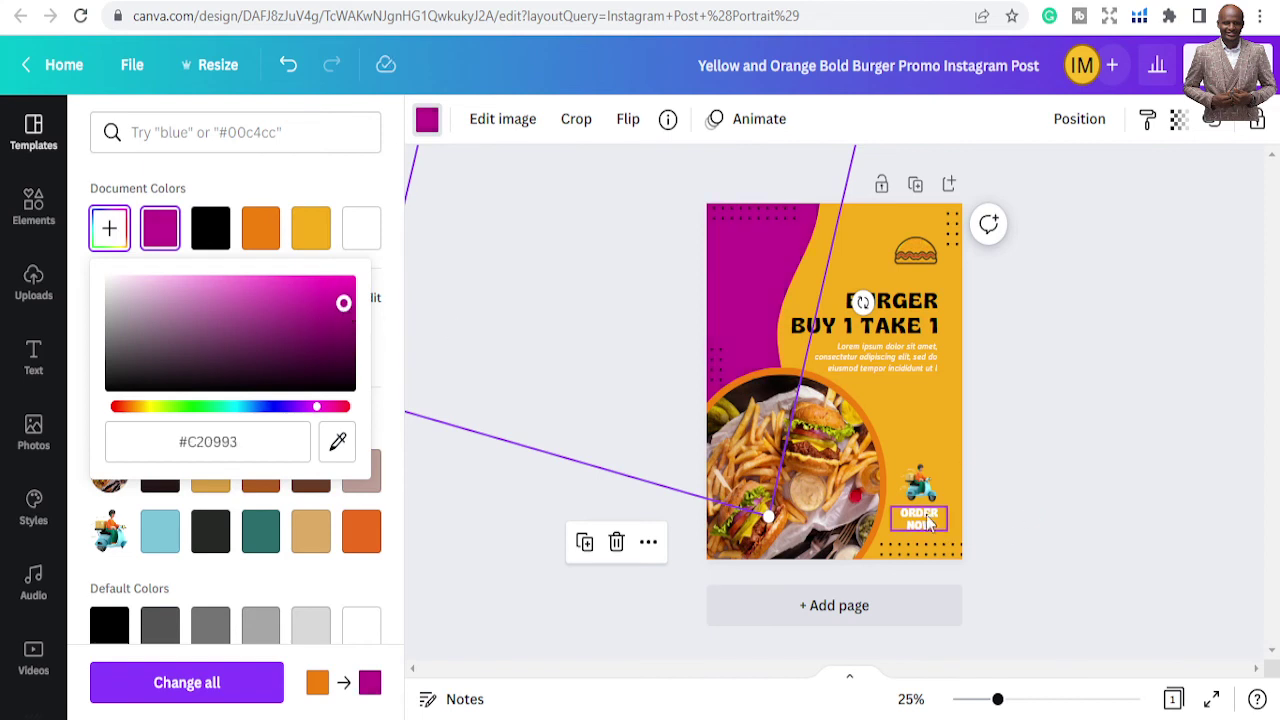
{"action": "left_click", "coordinate": [806, 459]}
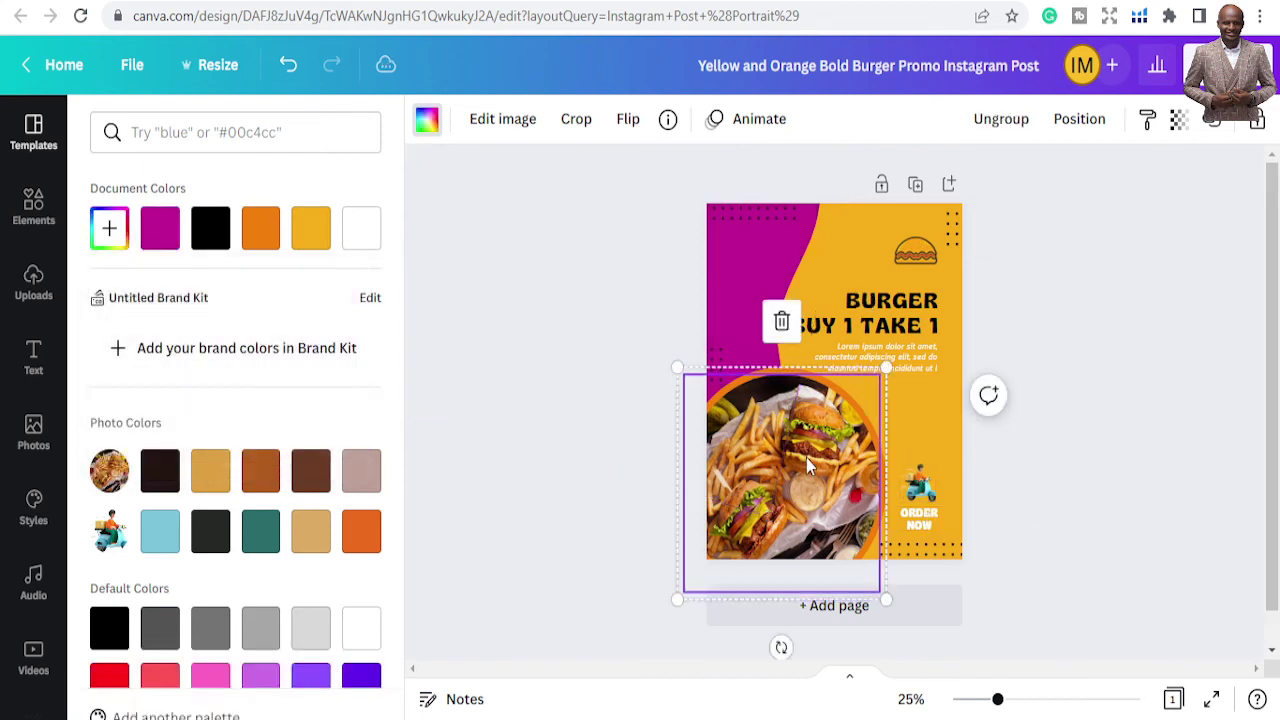
{"action": "left_click_drag", "start_coordinate": [805, 459], "coordinate": [808, 464]}
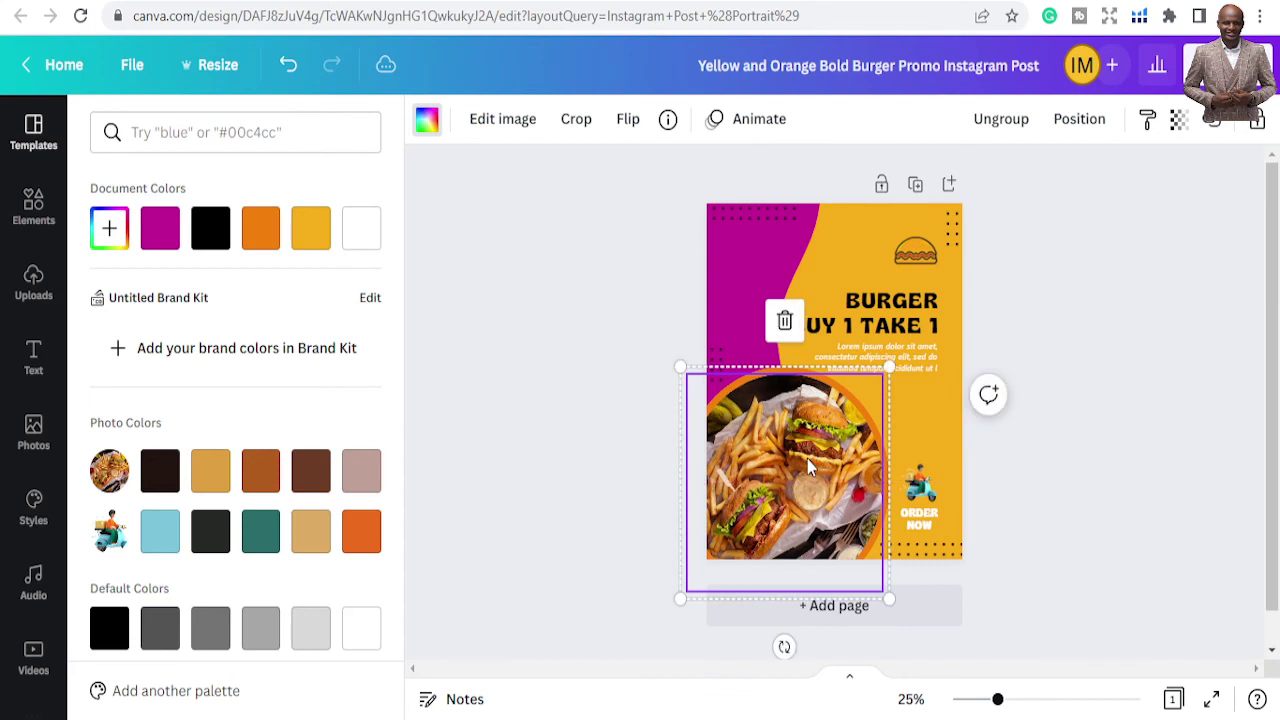
Replace the 'BURGER BUY 1 TAKE 1' heading with 'SAWDA' and delete the small burger icon
{"action": "left_click", "coordinate": [861, 306]}
{"action": "left_click", "coordinate": [861, 306]}
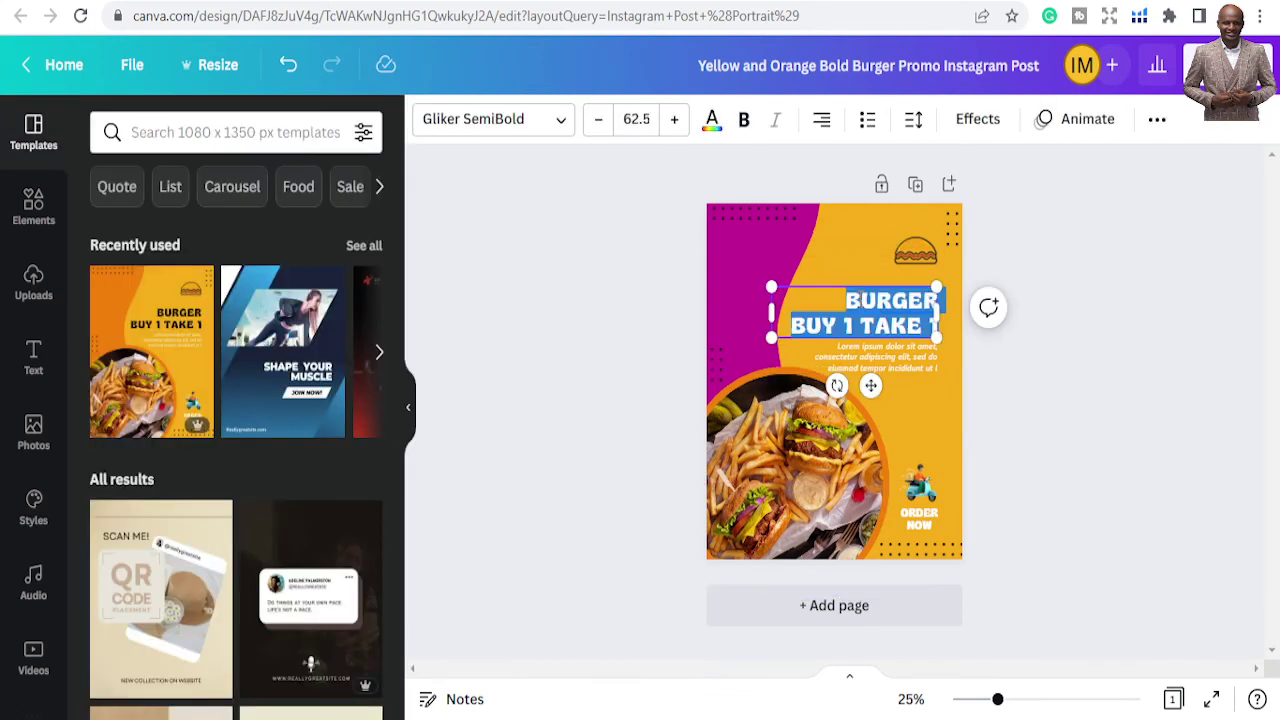
{"action": "double_click", "coordinate": [920, 316]}
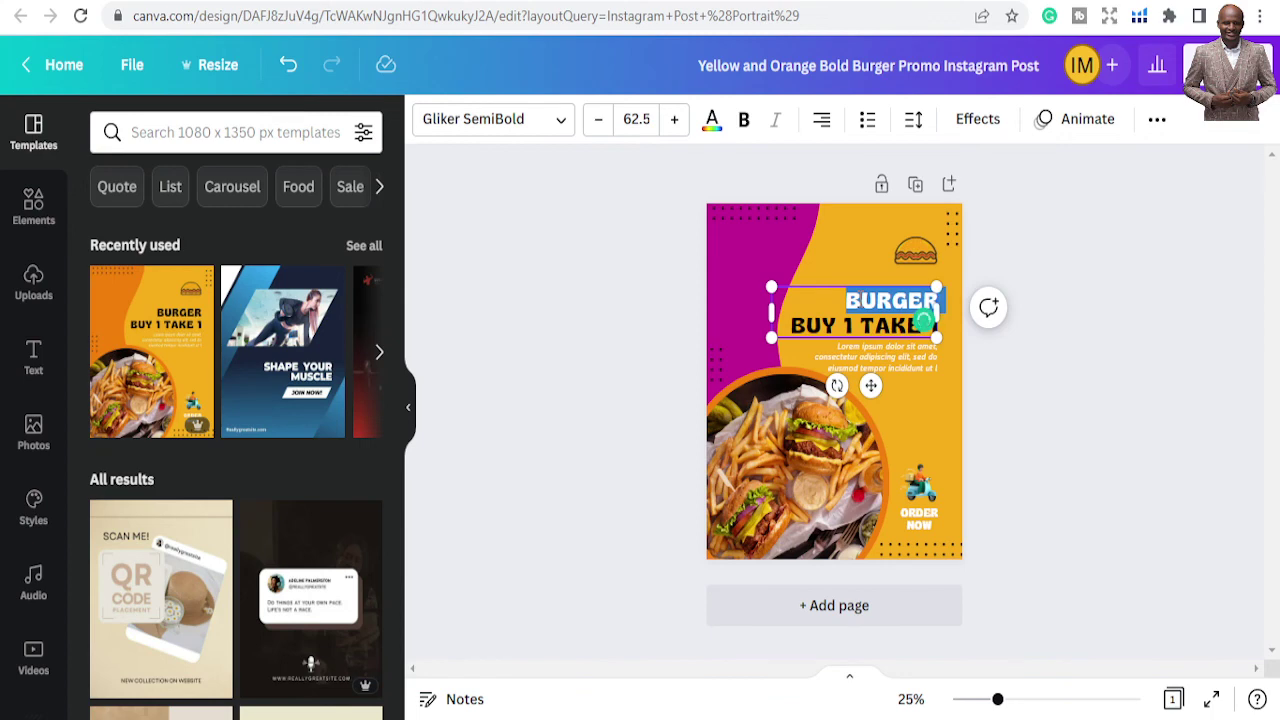
{"action": "left_click", "coordinate": [922, 320]}
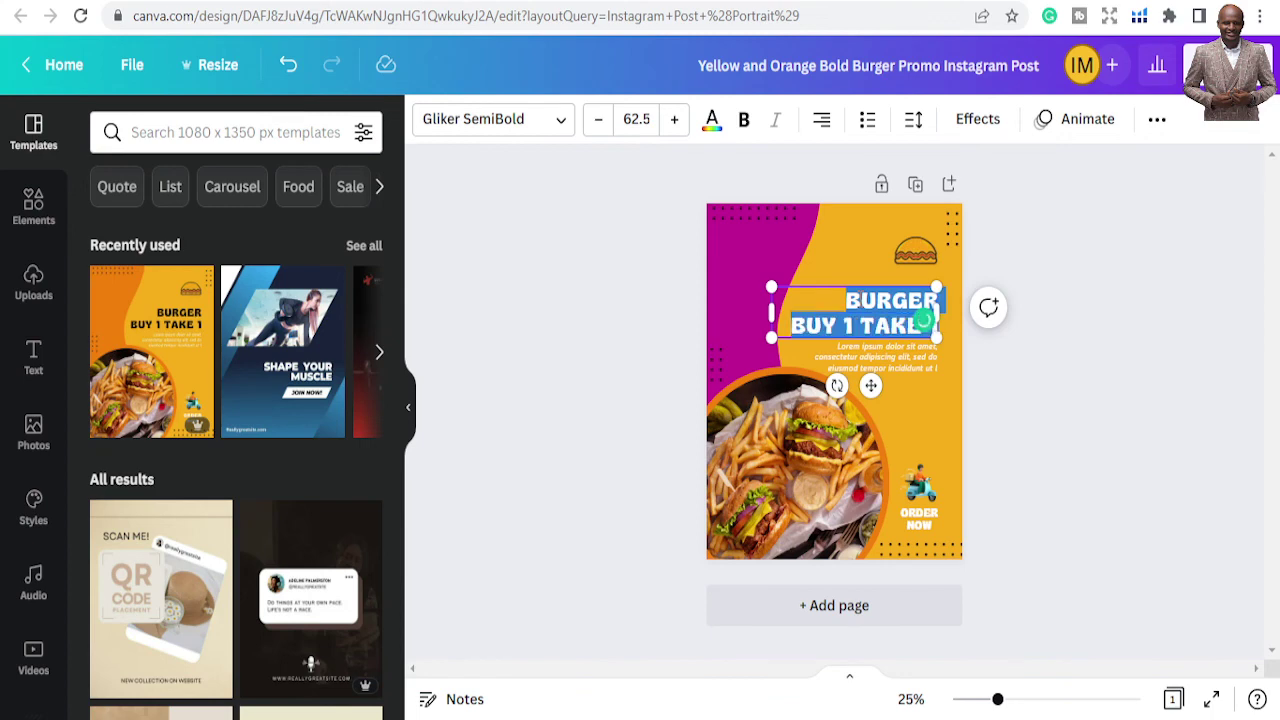
{"action": "type", "text": "SAWDA"}
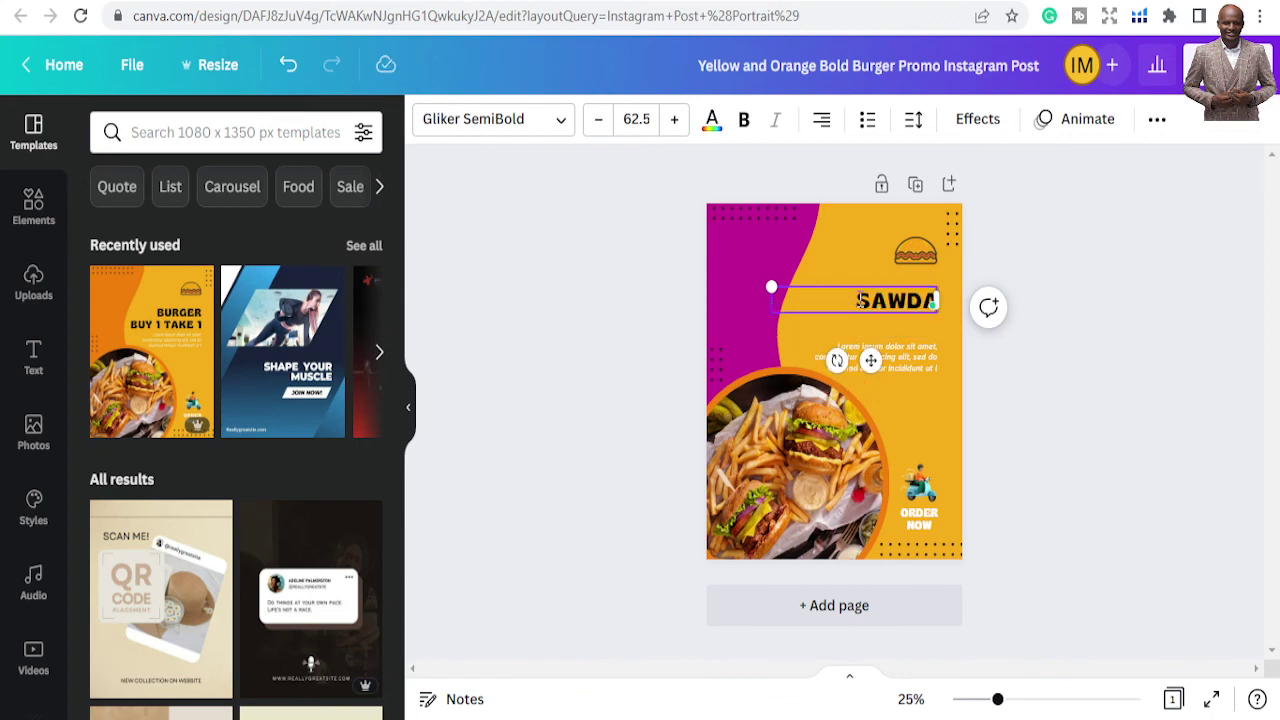
{"action": "left_click", "coordinate": [846, 212]}
{"action": "left_click", "coordinate": [930, 258]}
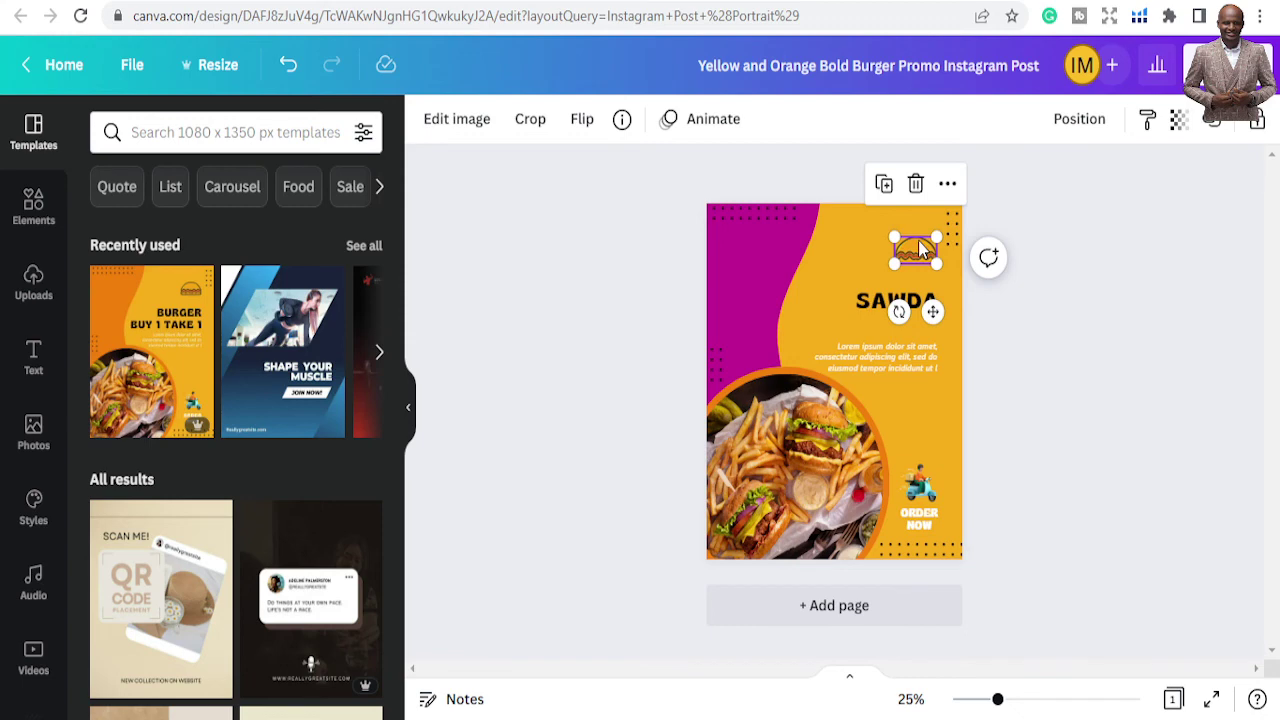
{"action": "key", "text": "Delete"}
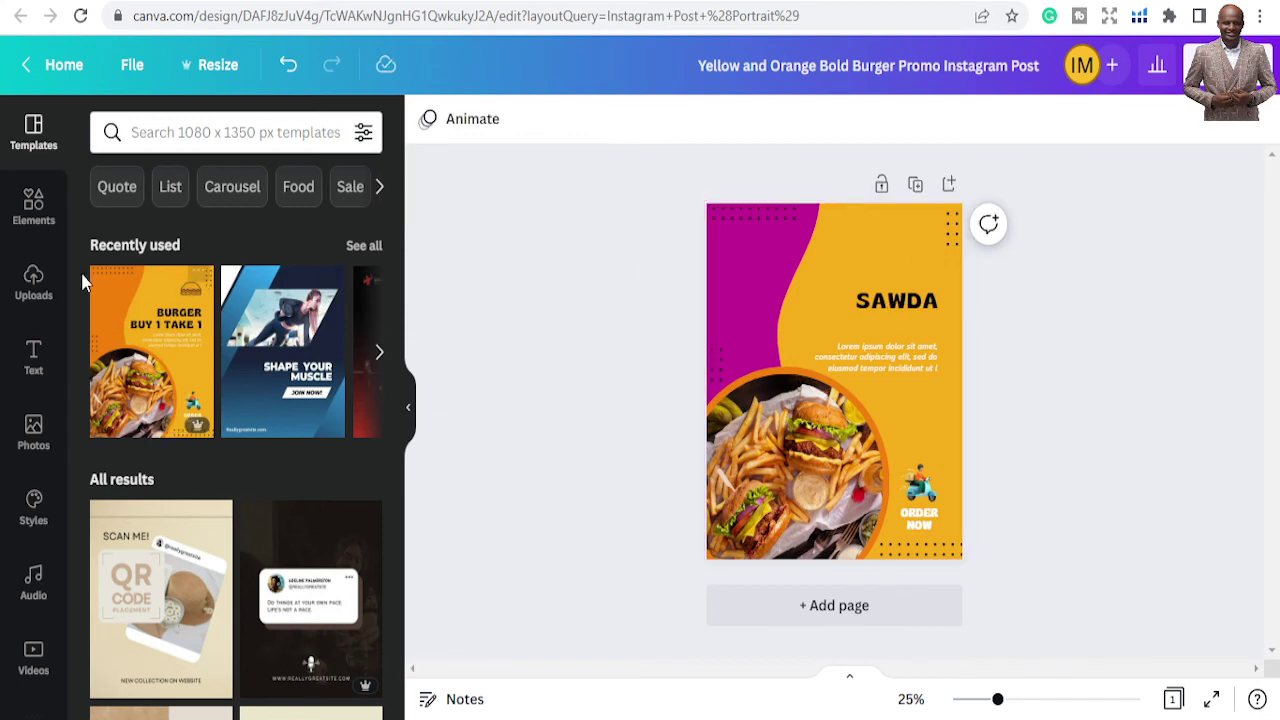
Add a pizza slice graphic from a 'FOOD' elements search, shrunk and placed top right above SAWDA
{"action": "left_click", "coordinate": [33, 208]}
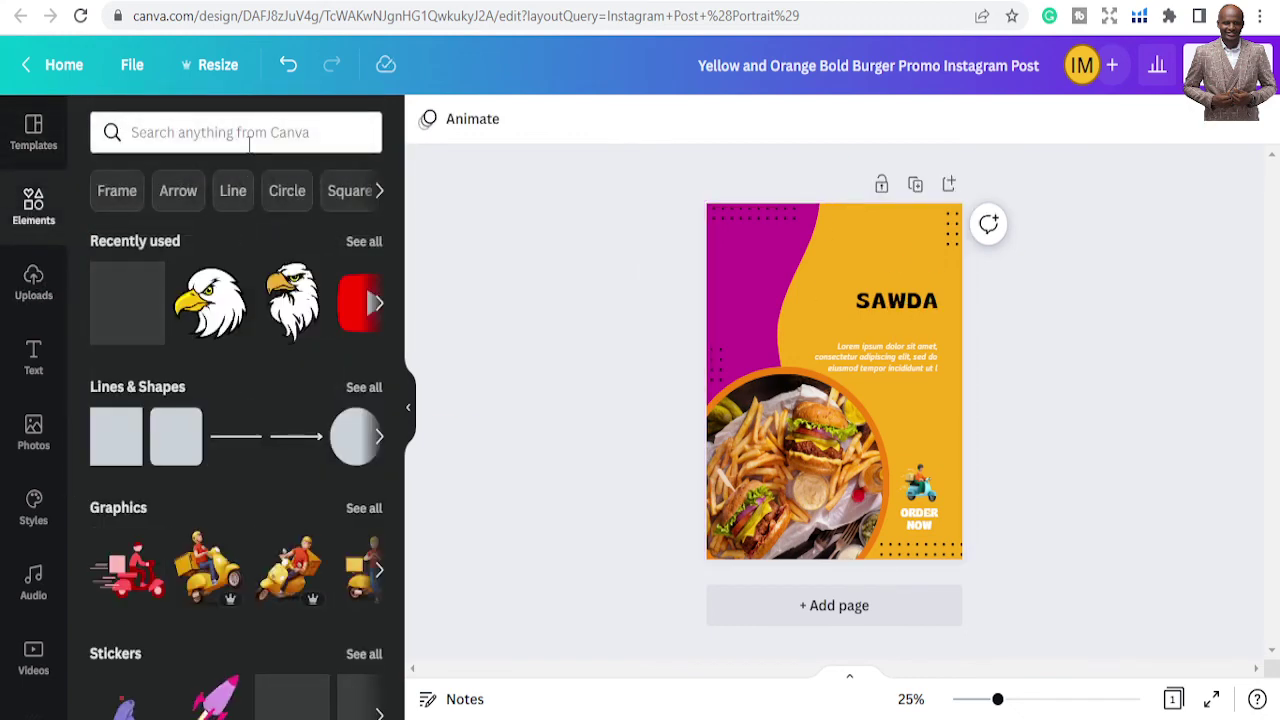
{"action": "left_click", "coordinate": [252, 132]}
{"action": "type", "text": "FOOD"}
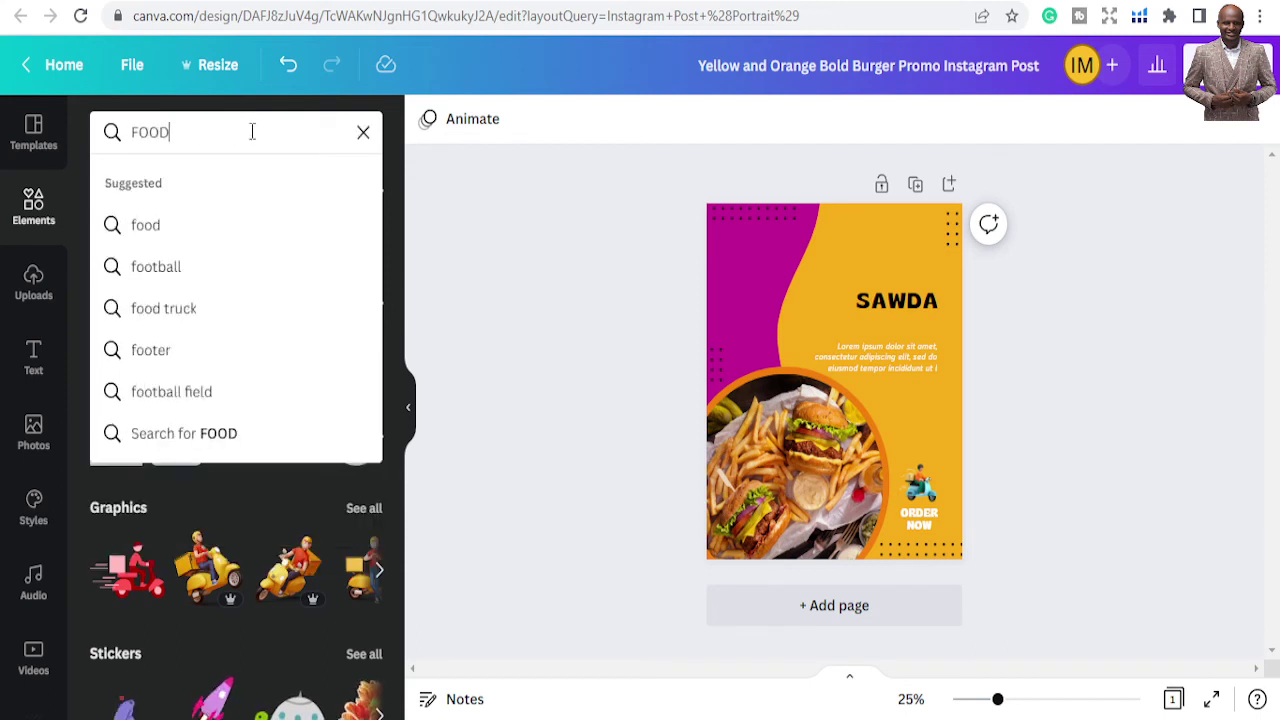
{"action": "key", "text": "Return"}
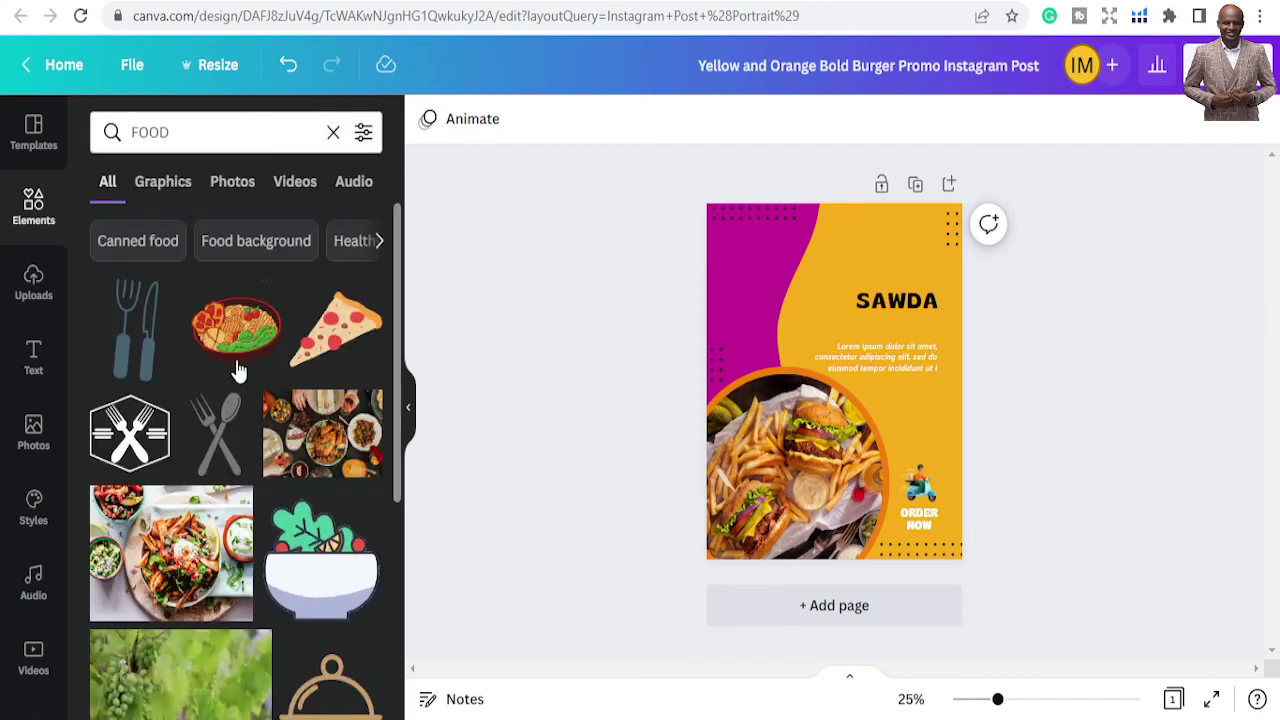
{"action": "left_click", "coordinate": [320, 338]}
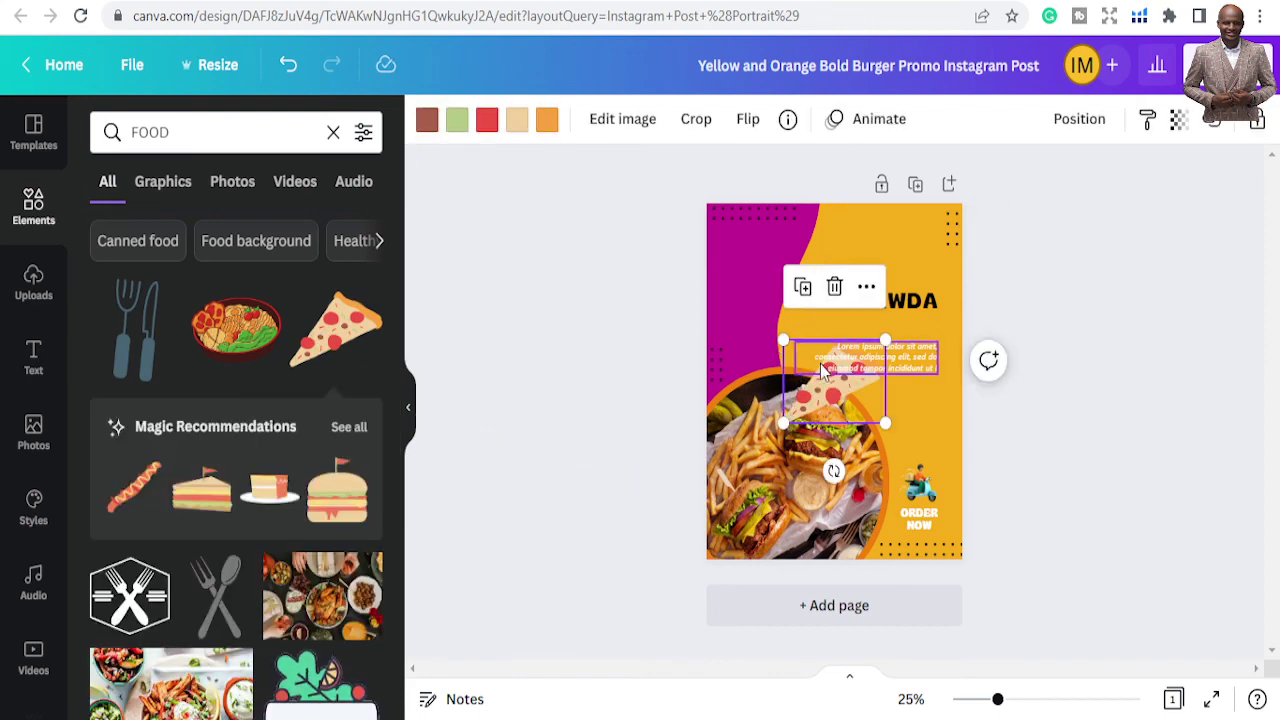
{"action": "left_click_drag", "start_coordinate": [838, 408], "coordinate": [893, 288]}
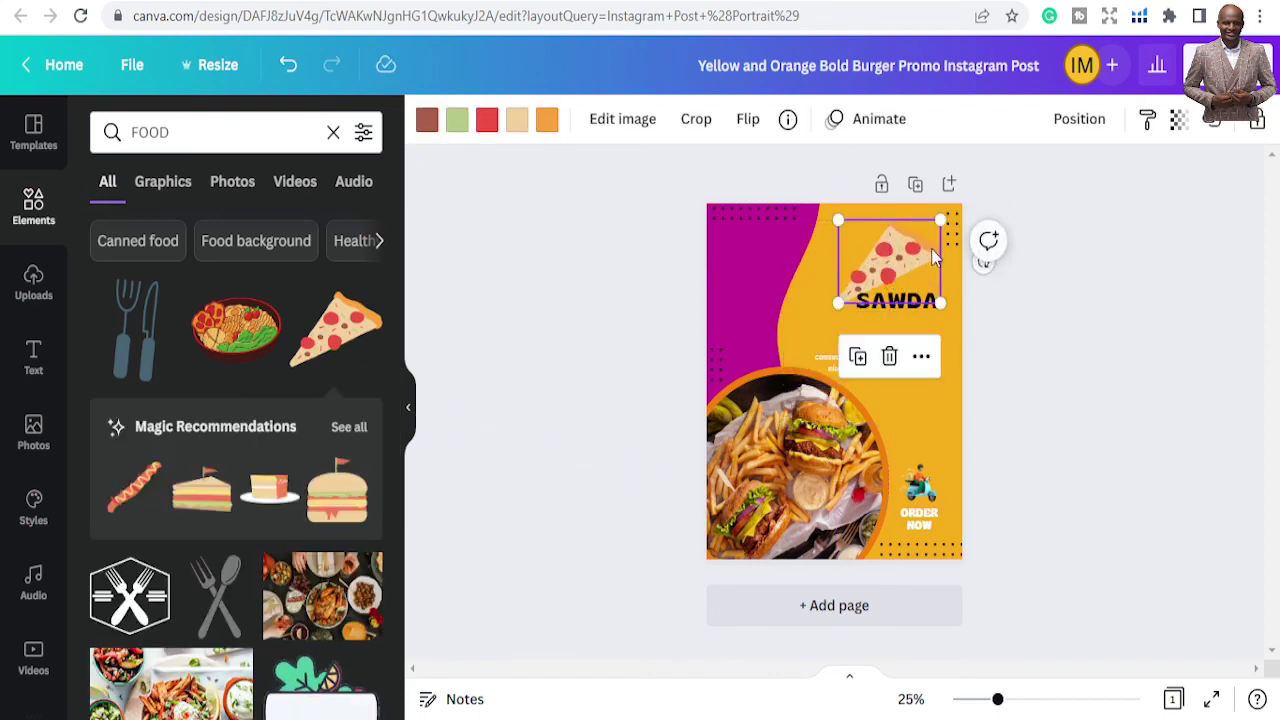
{"action": "left_click_drag", "start_coordinate": [938, 221], "coordinate": [897, 230]}
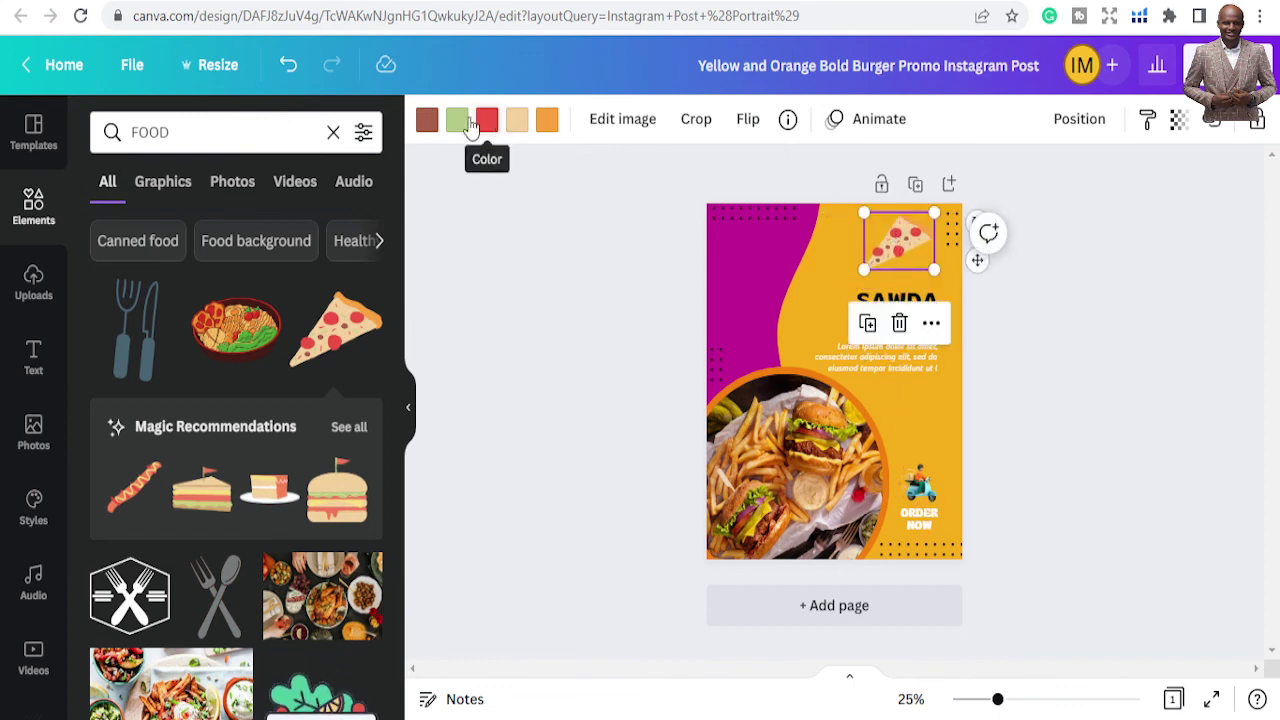
Recolour the pizza's green part black and its red toppings teal
{"action": "left_click", "coordinate": [455, 120]}
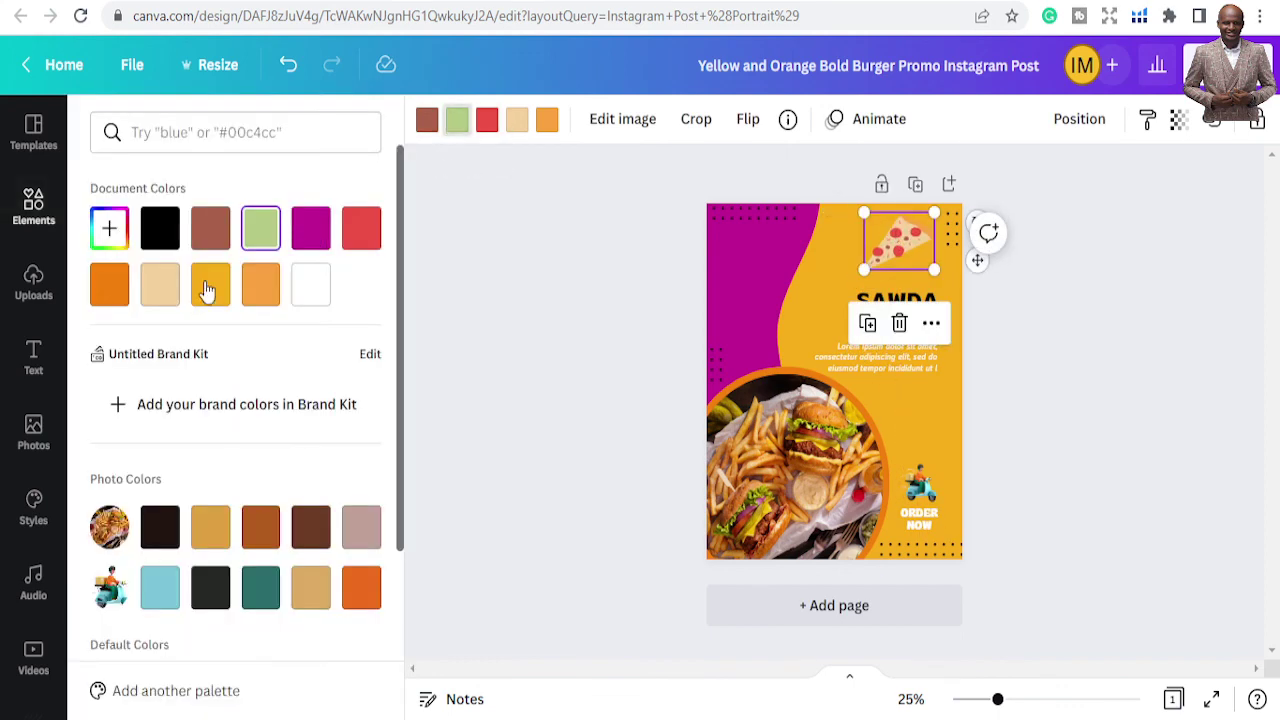
{"action": "left_click", "coordinate": [157, 233]}
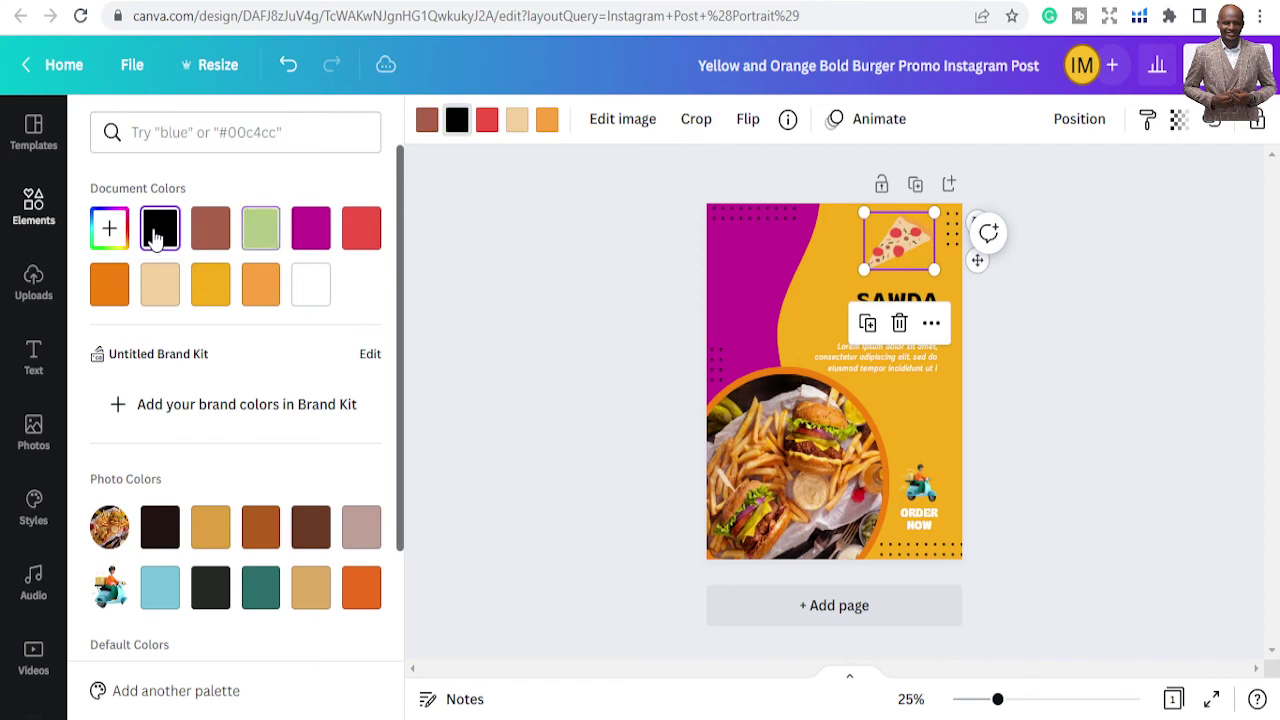
{"action": "left_click", "coordinate": [490, 124]}
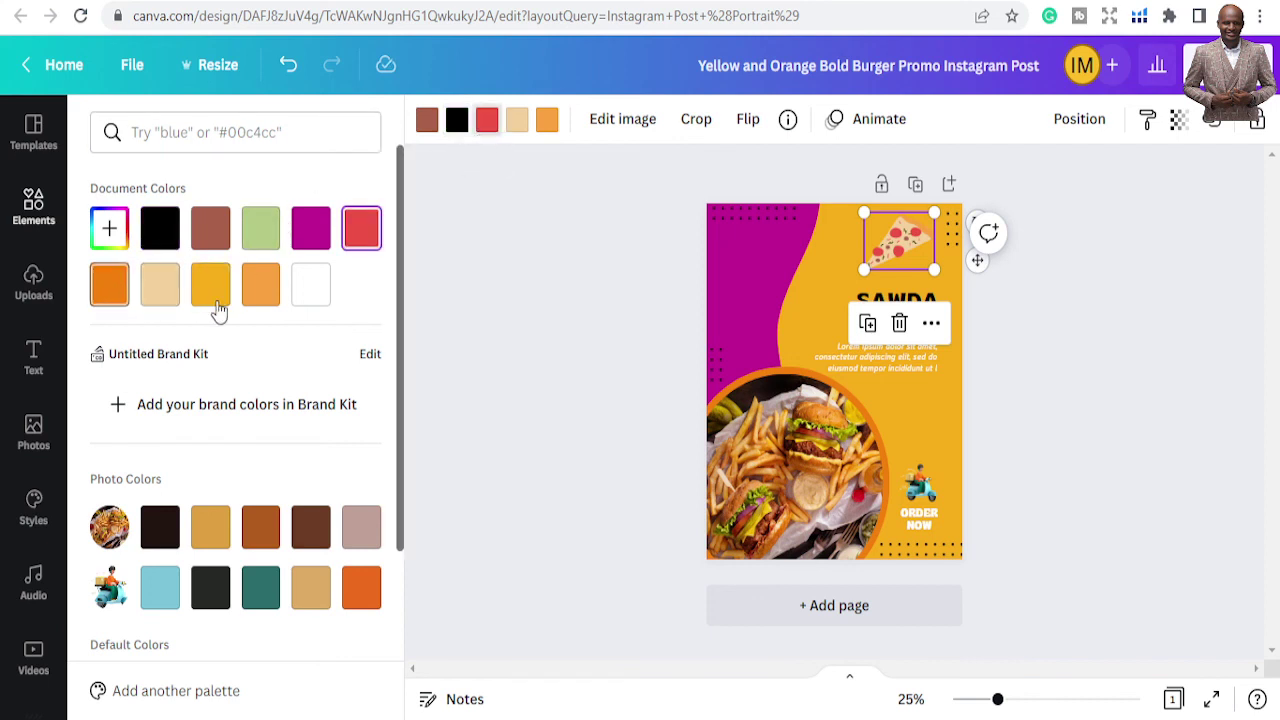
{"action": "left_click", "coordinate": [262, 597]}
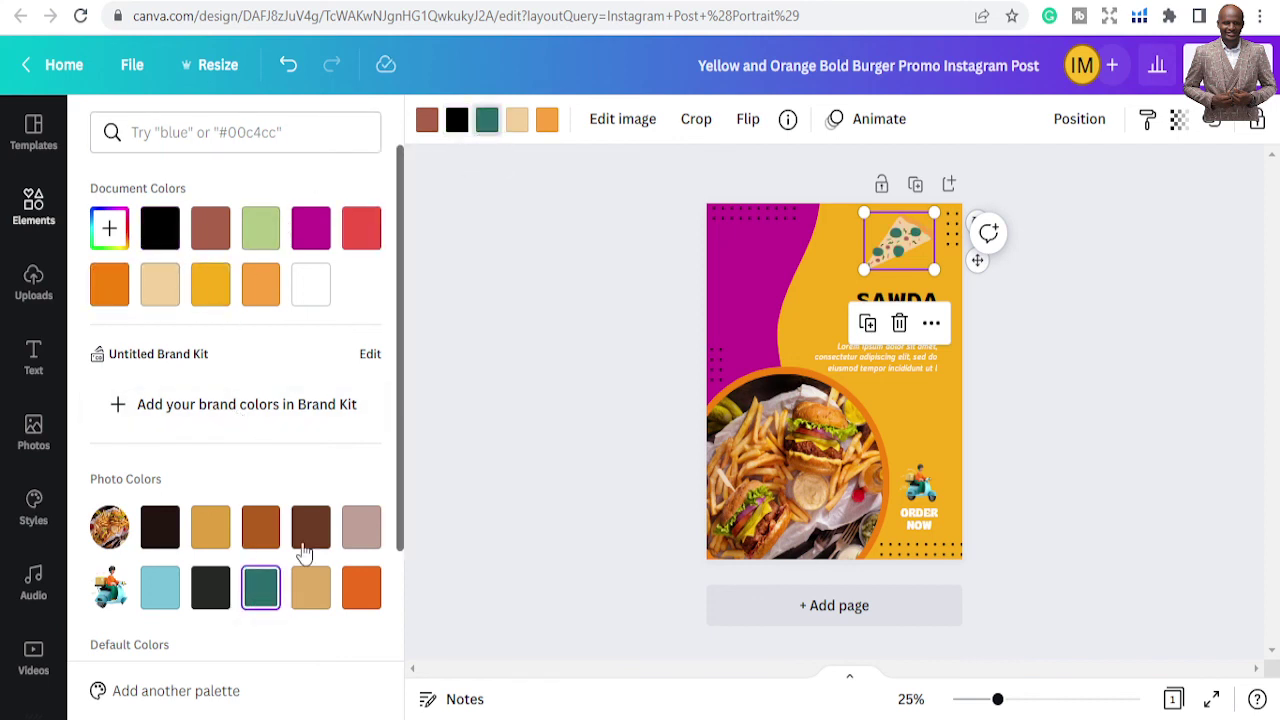
{"action": "left_click", "coordinate": [511, 358]}
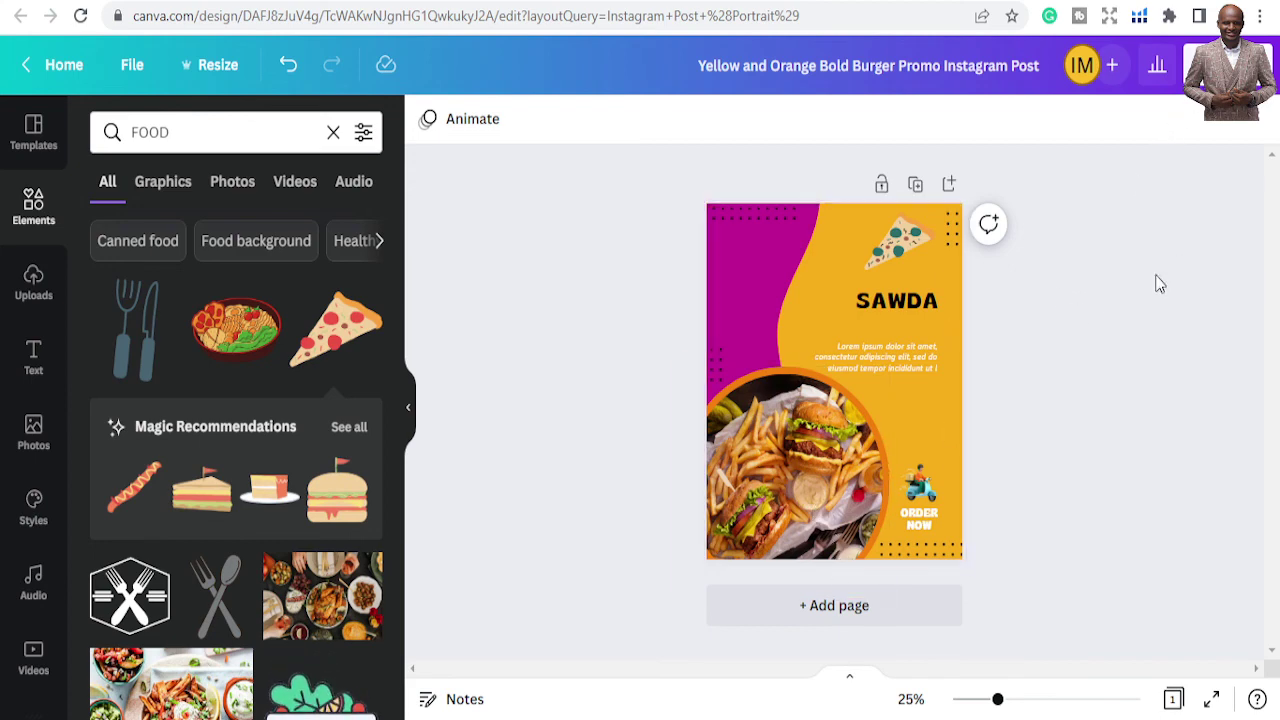
{"action": "left_click", "coordinate": [1225, 65]}
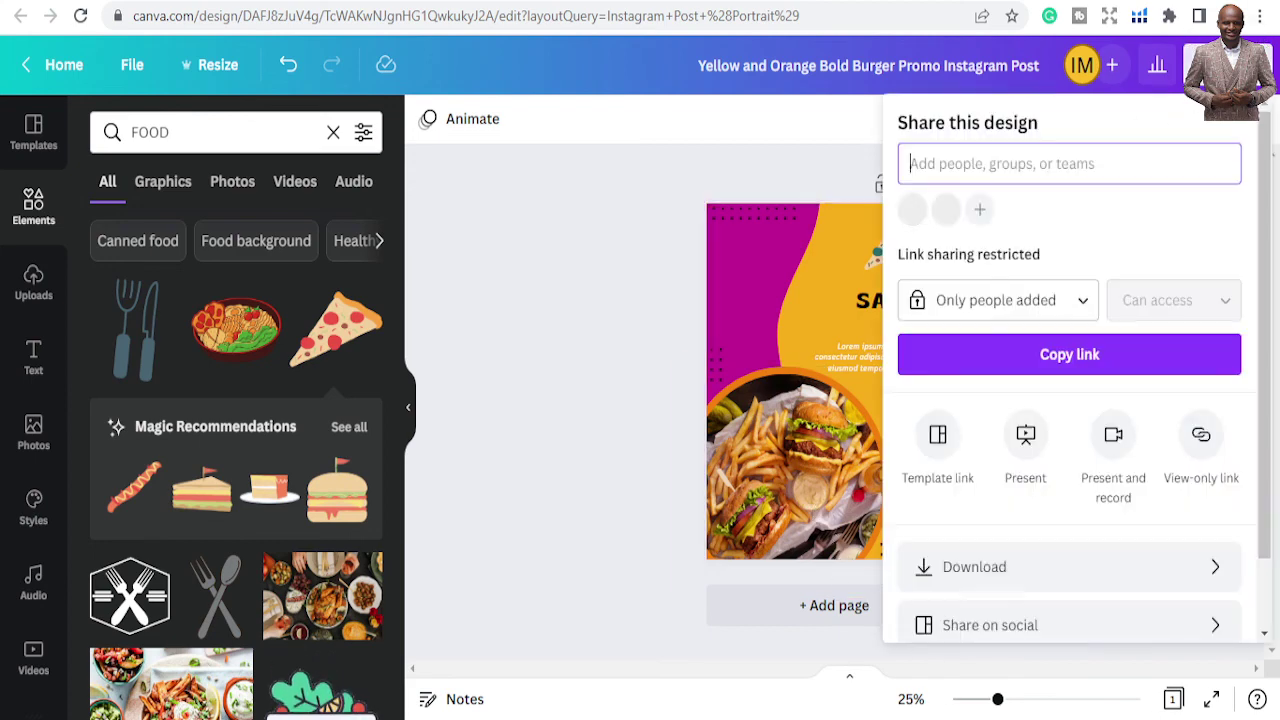
{"action": "left_click", "coordinate": [642, 220]}
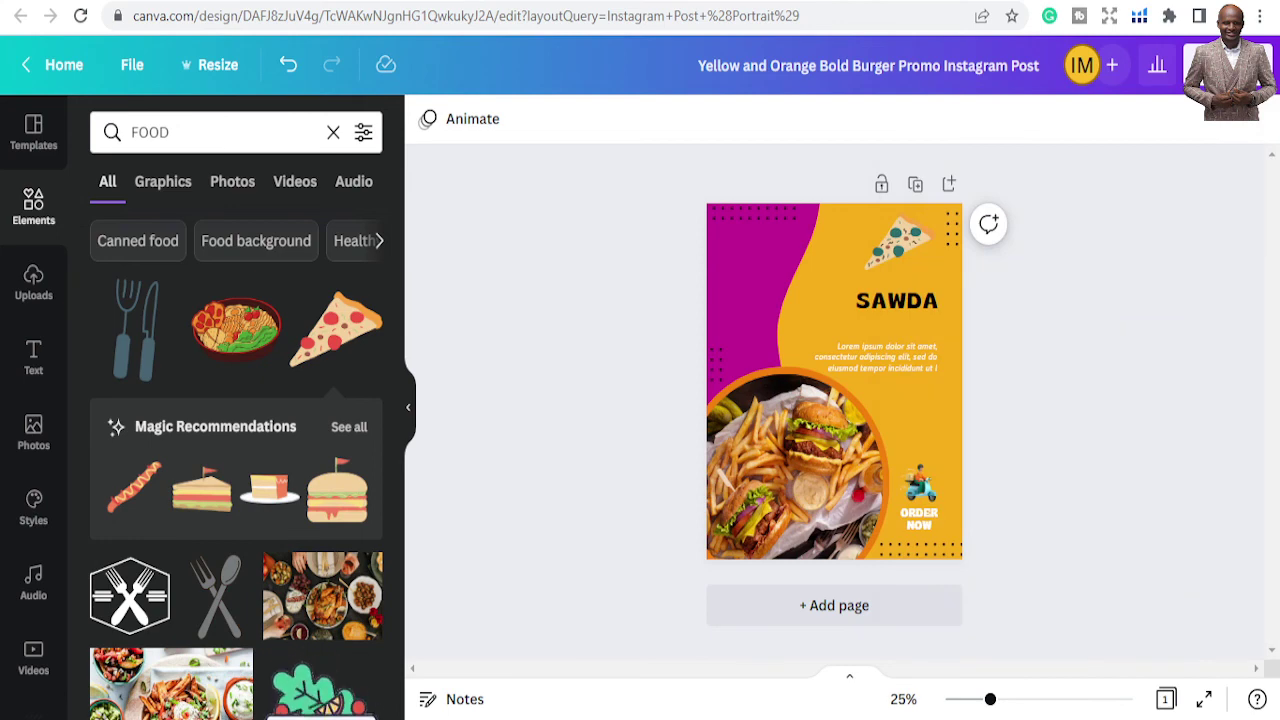